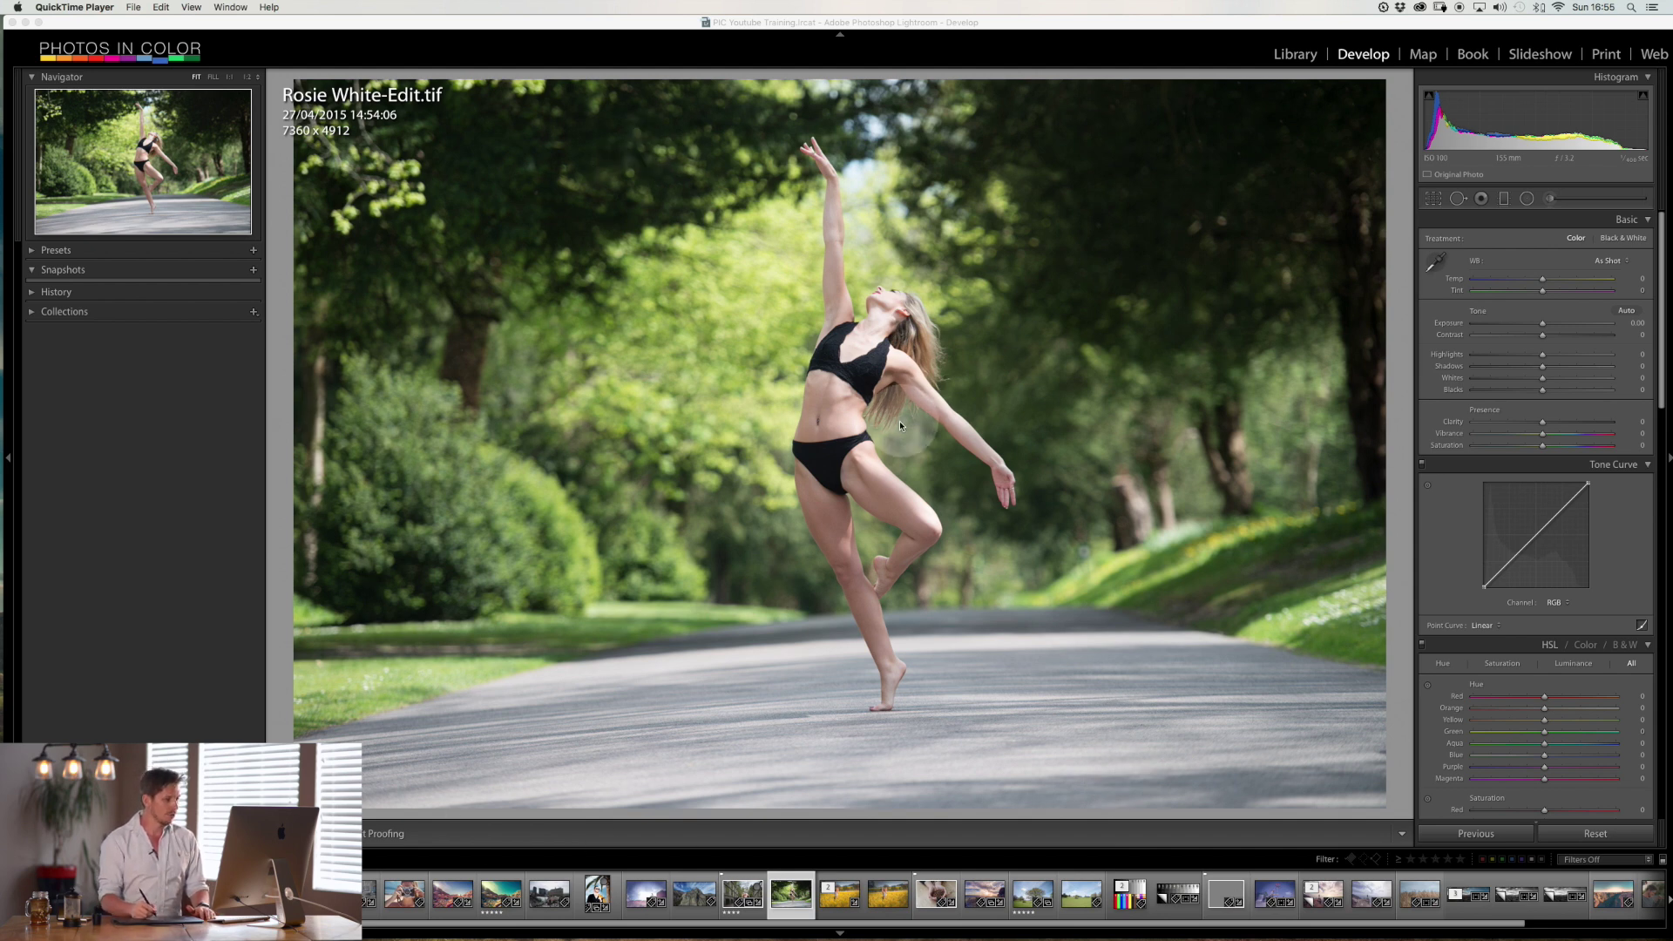
Send the dancer photo from the Lightroom filmstrip to Viveza 2 through Edit In.
left_click(789, 891)
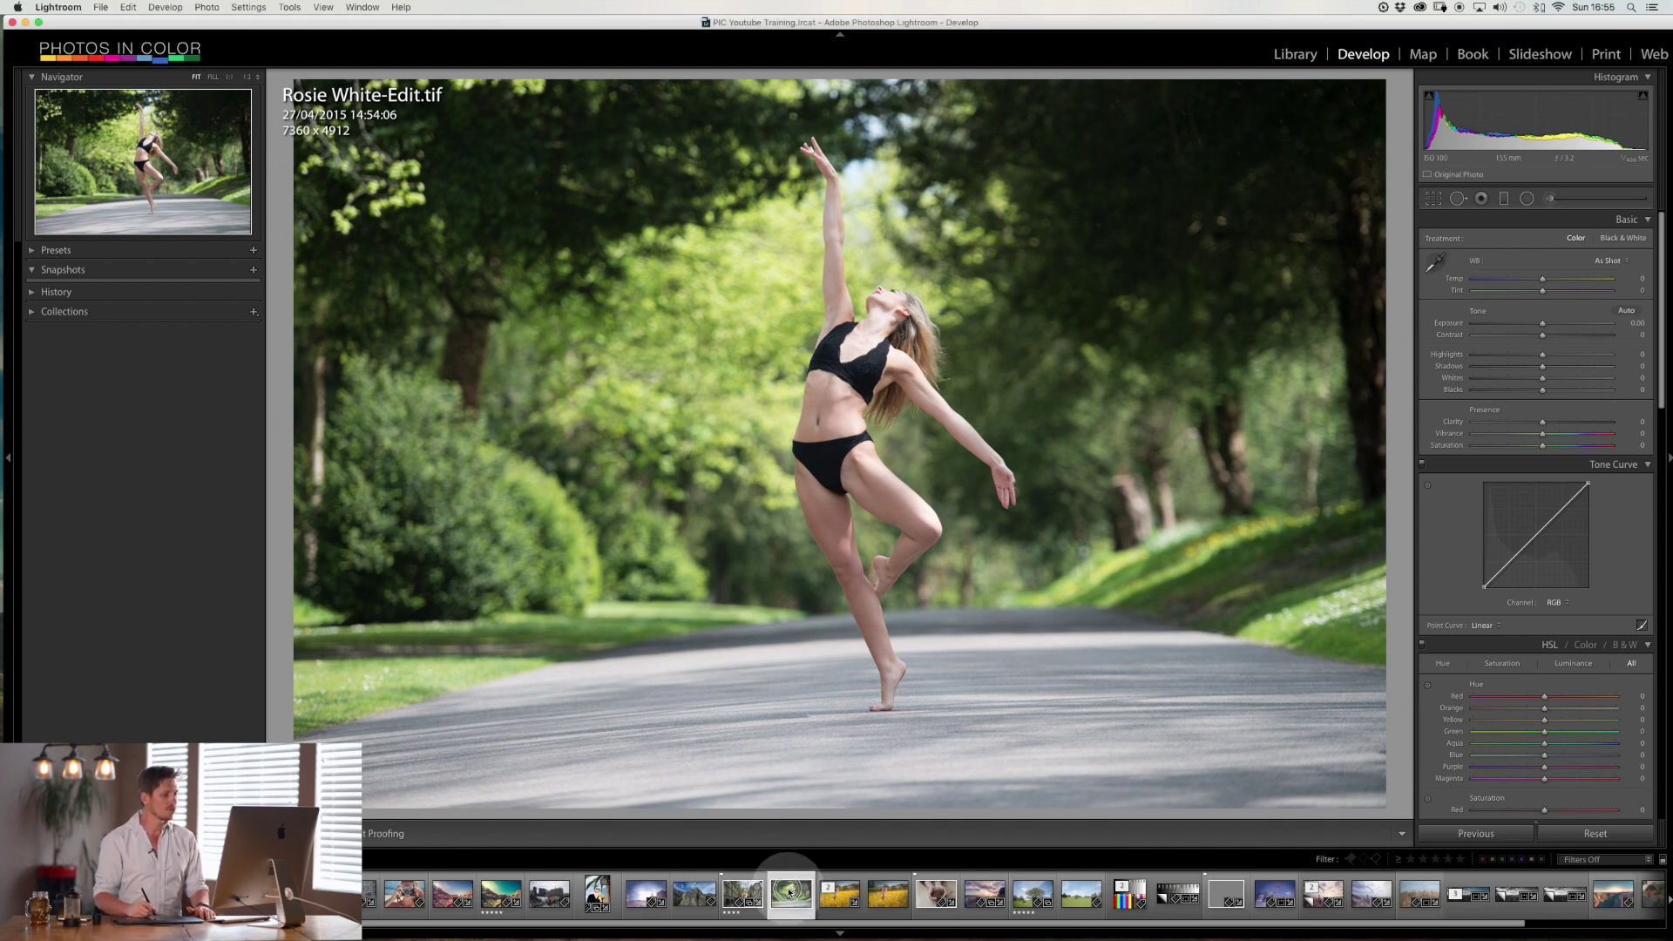
right_click(793, 893)
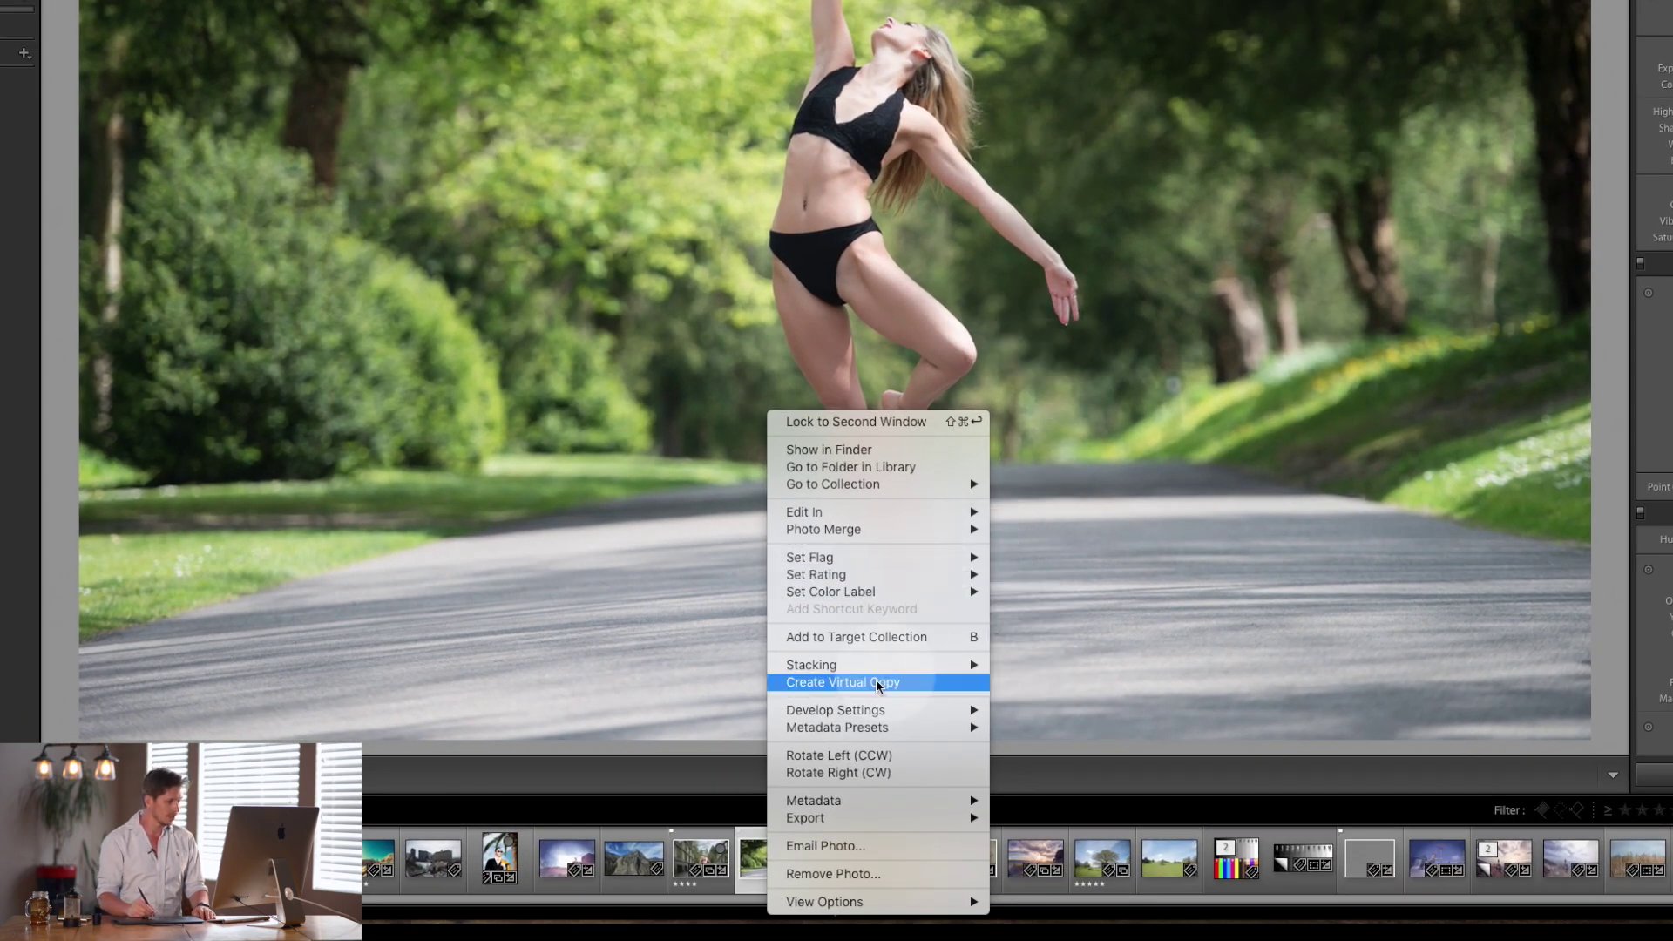
mouse_move(898, 519)
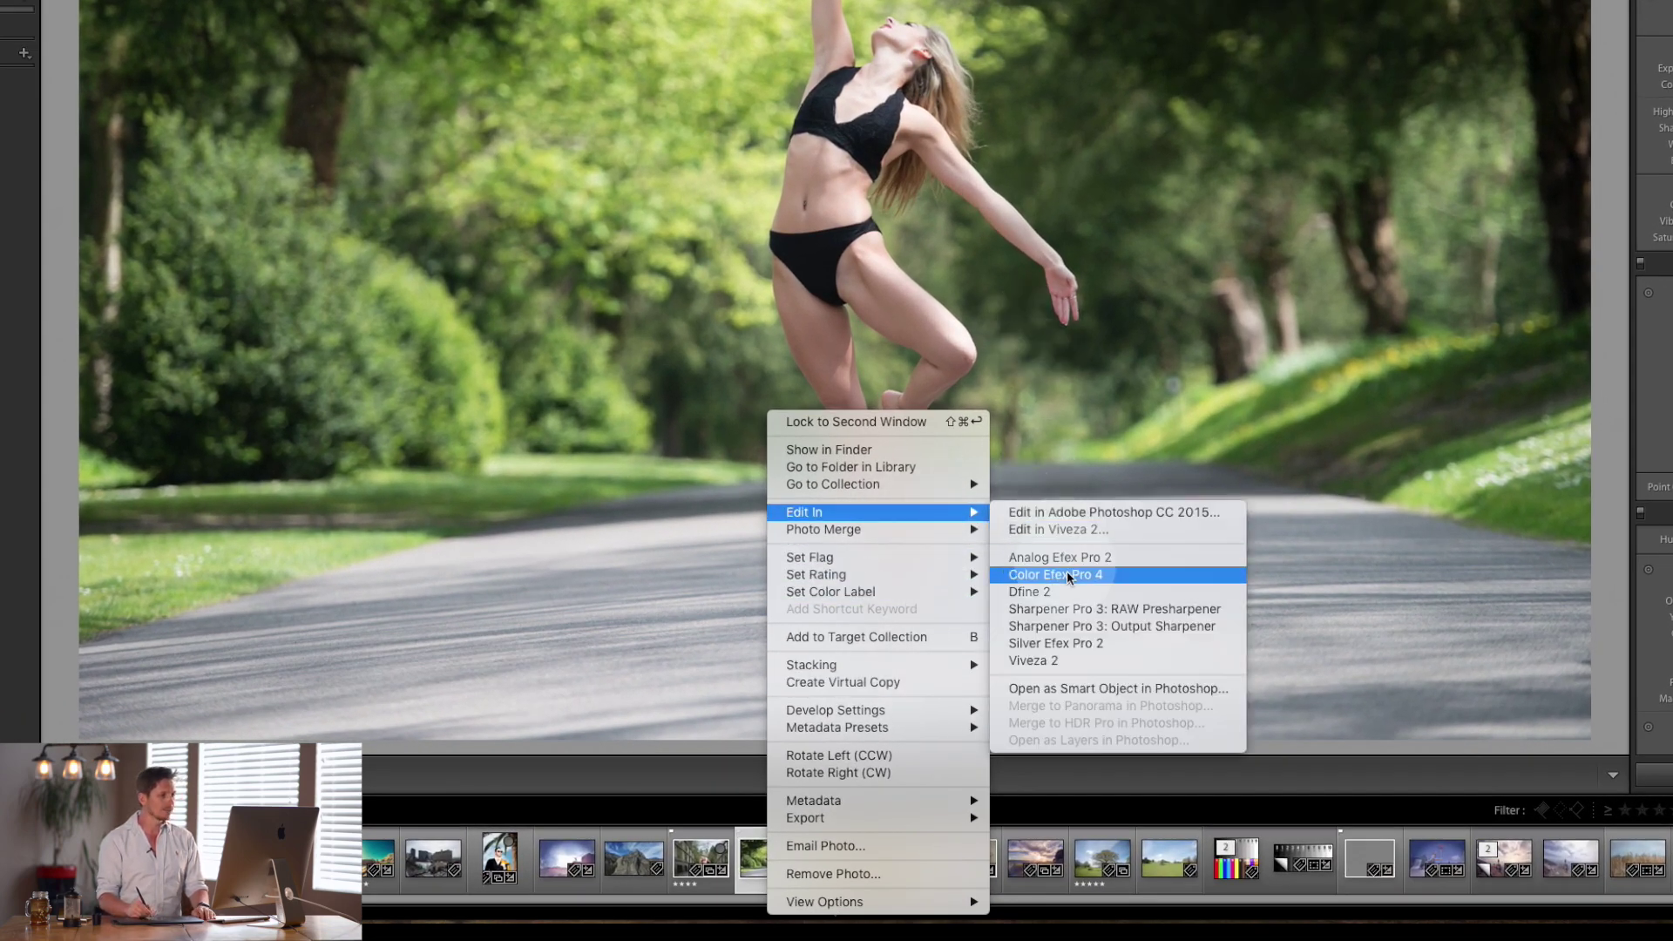
left_click(1055, 664)
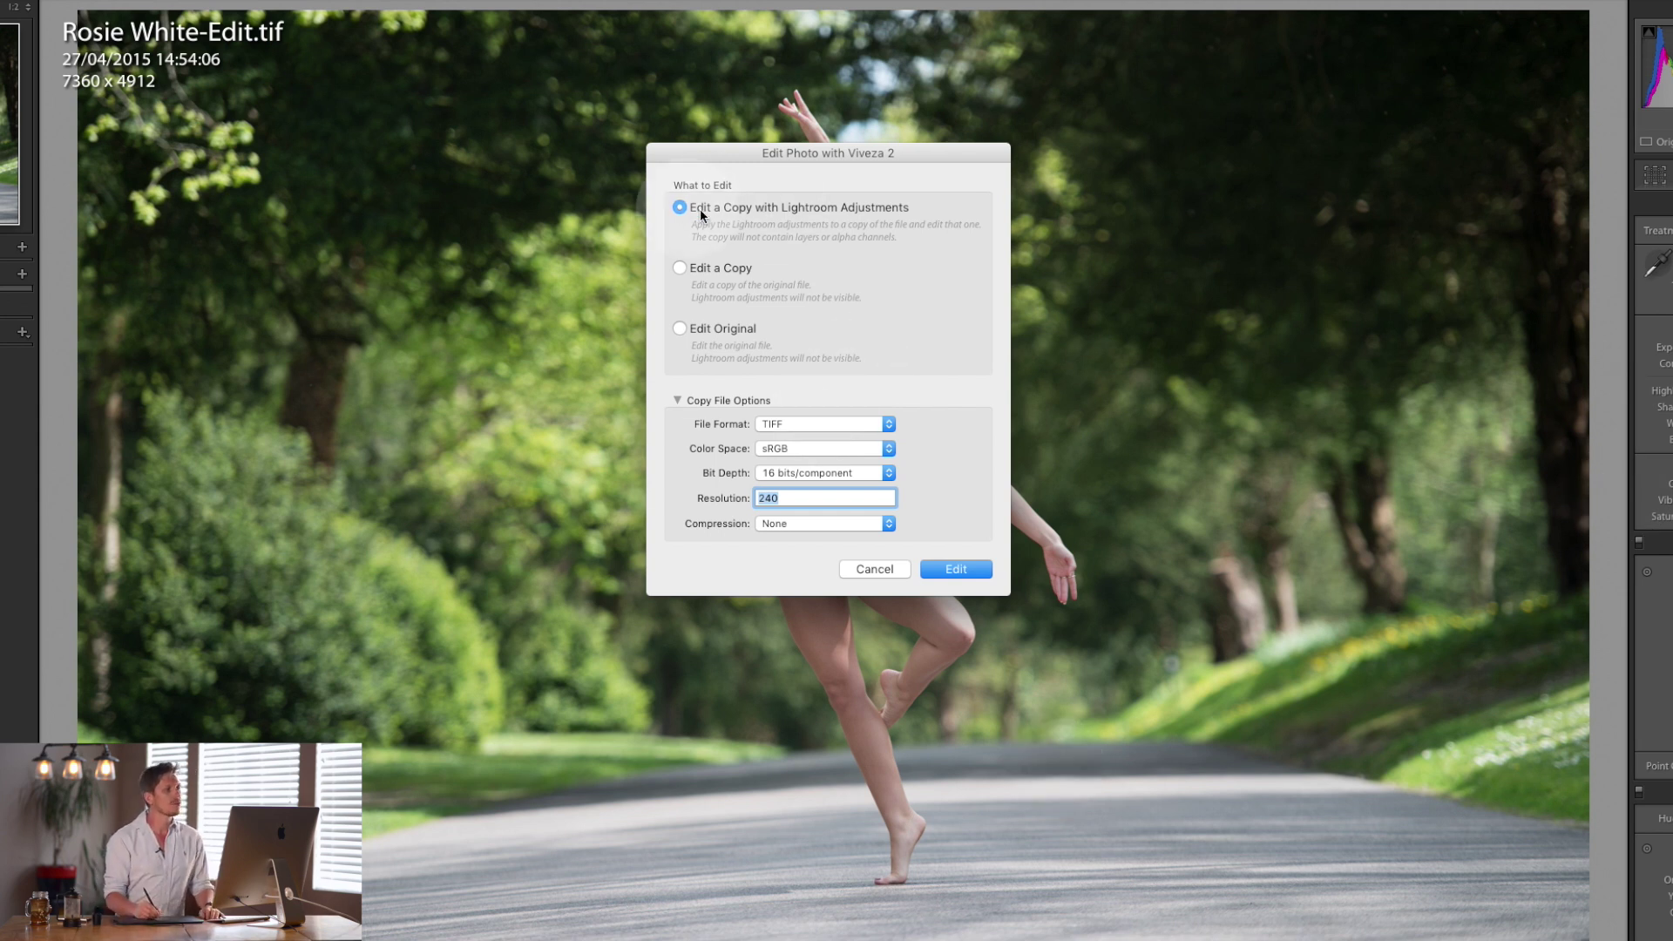
Keep TIFF format and sRGB colour space for a copy with Lightroom adjustments, and start editing in Viveza 2.
left_click(803, 425)
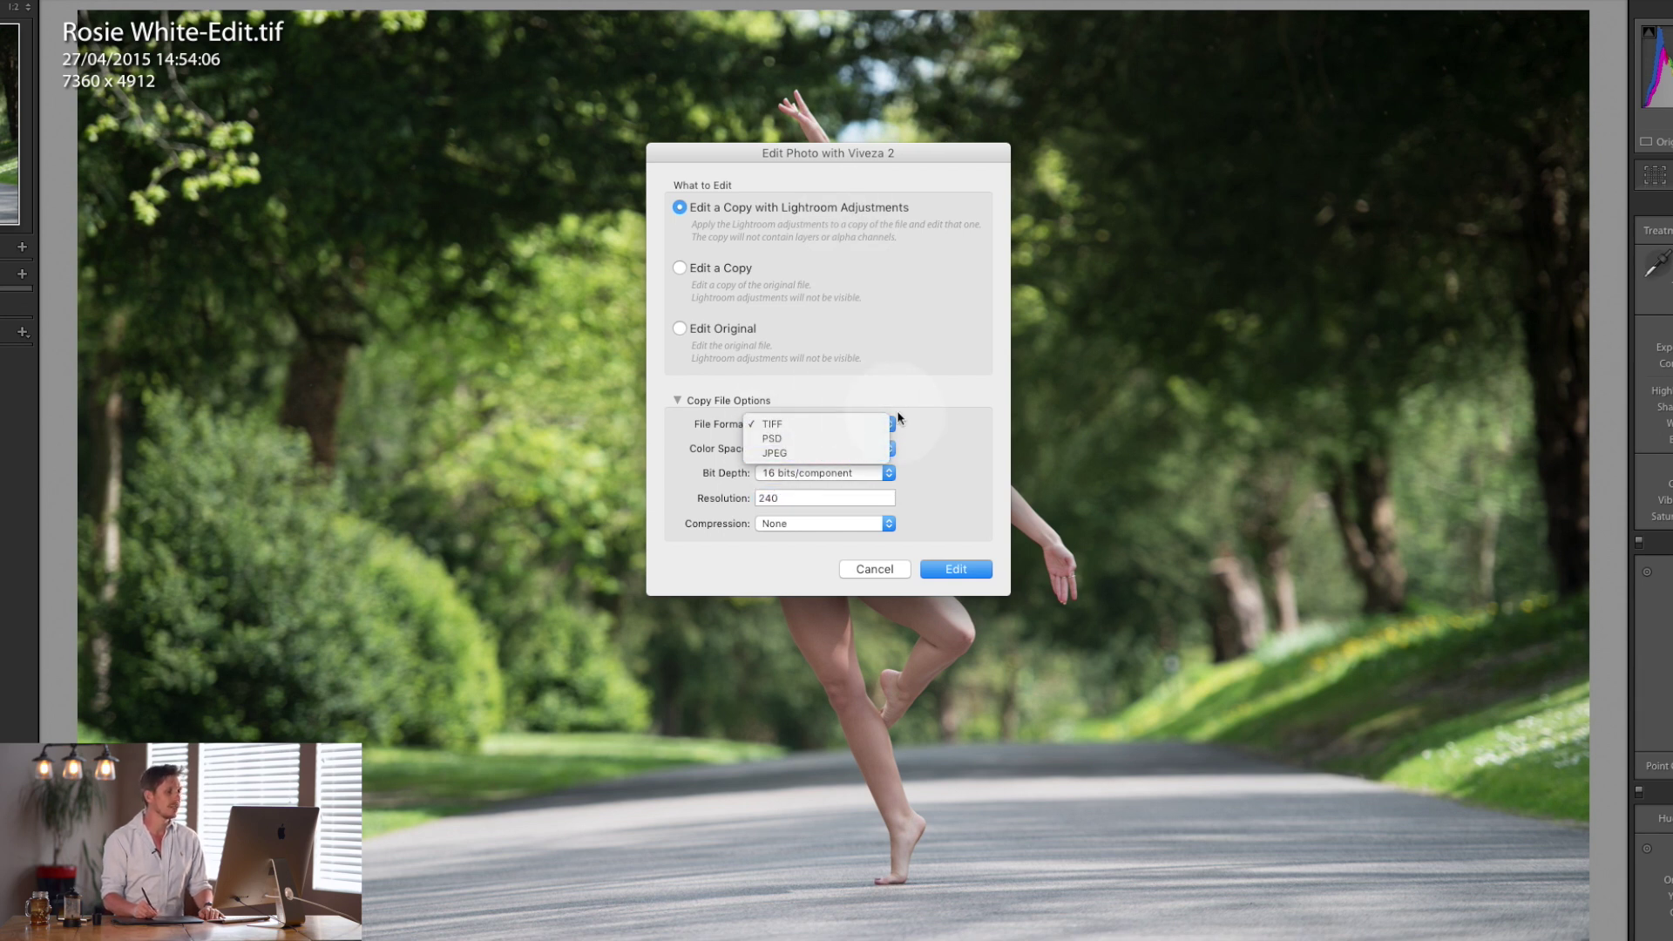
left_click(923, 426)
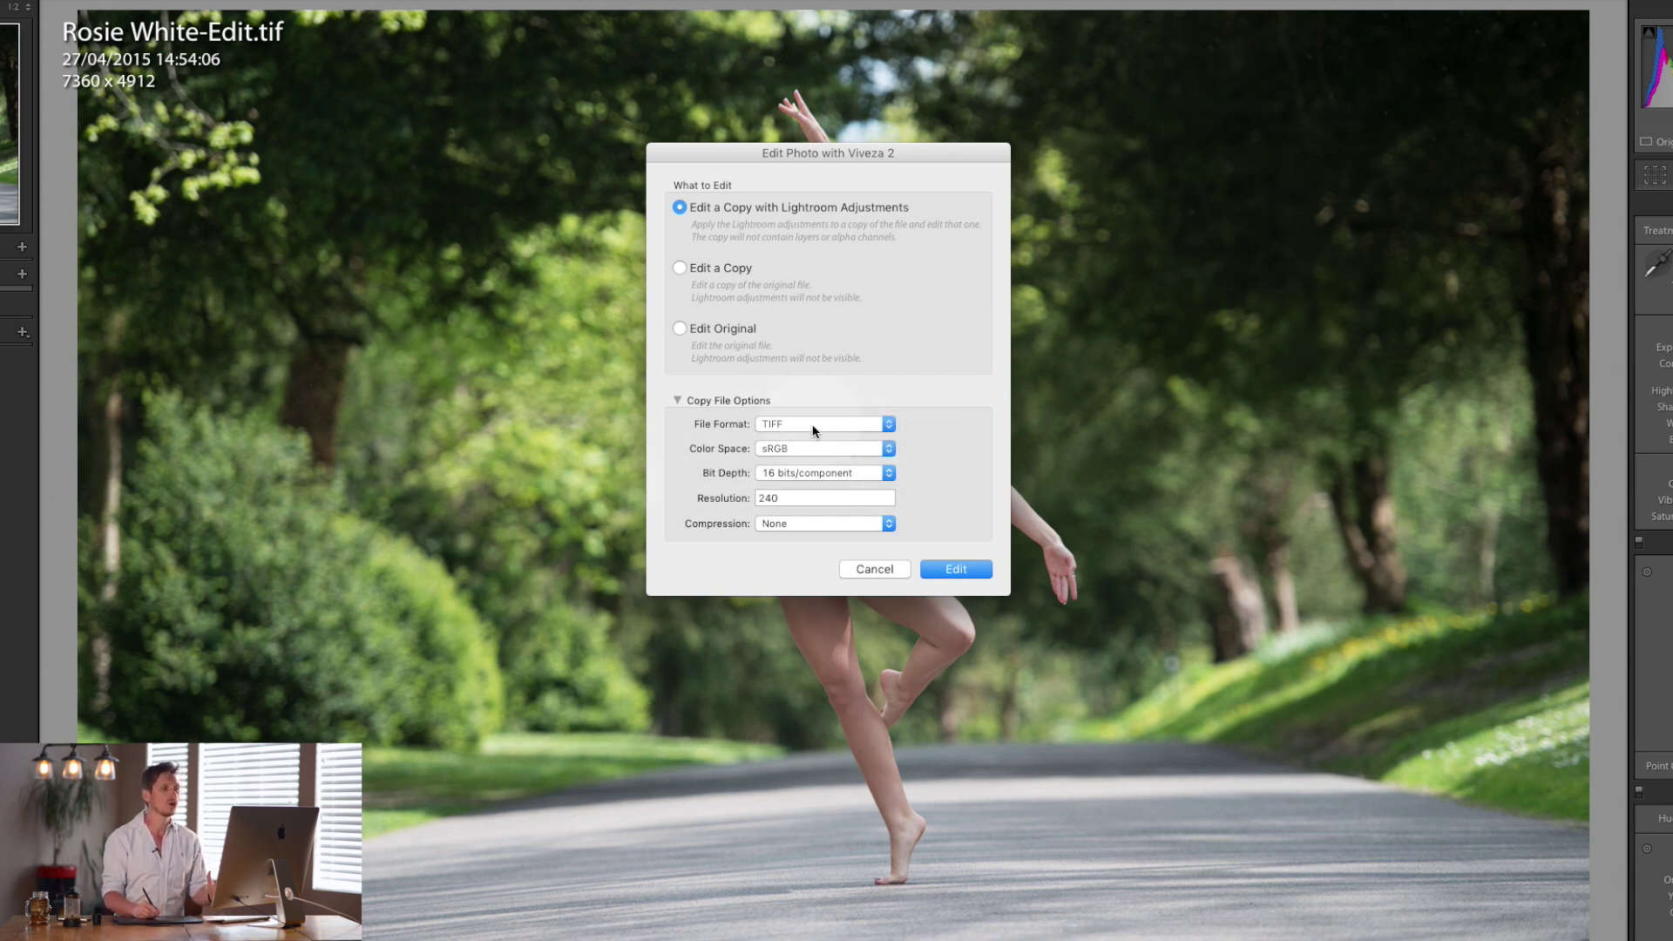
left_click(879, 424)
left_click(906, 434)
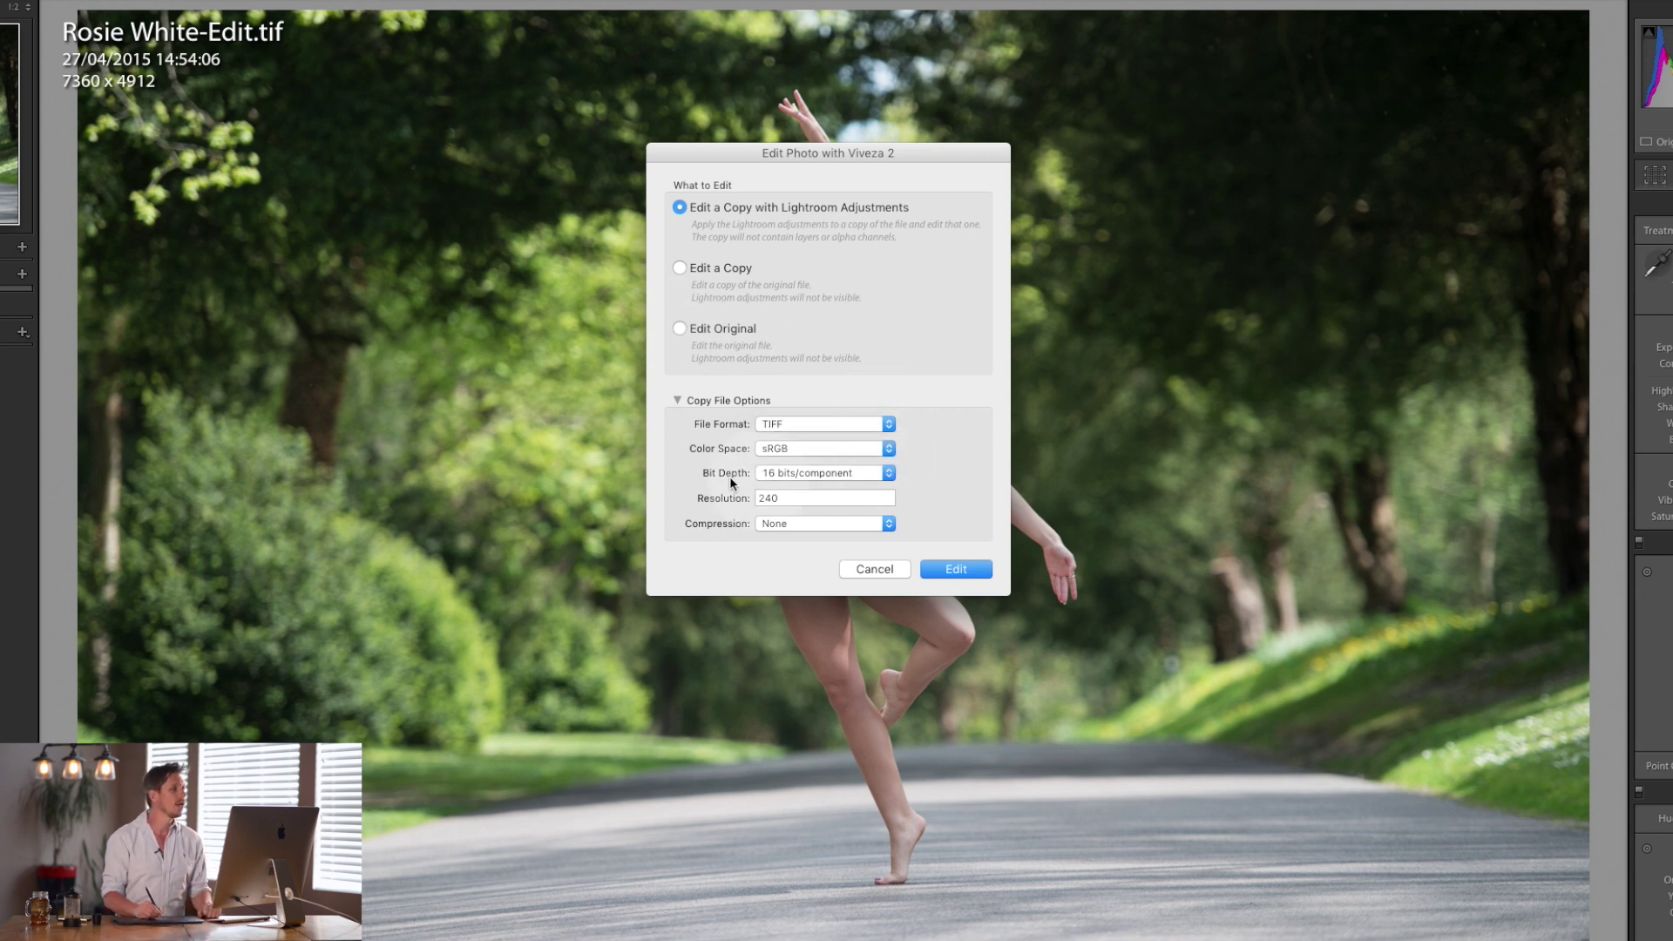
left_click(841, 452)
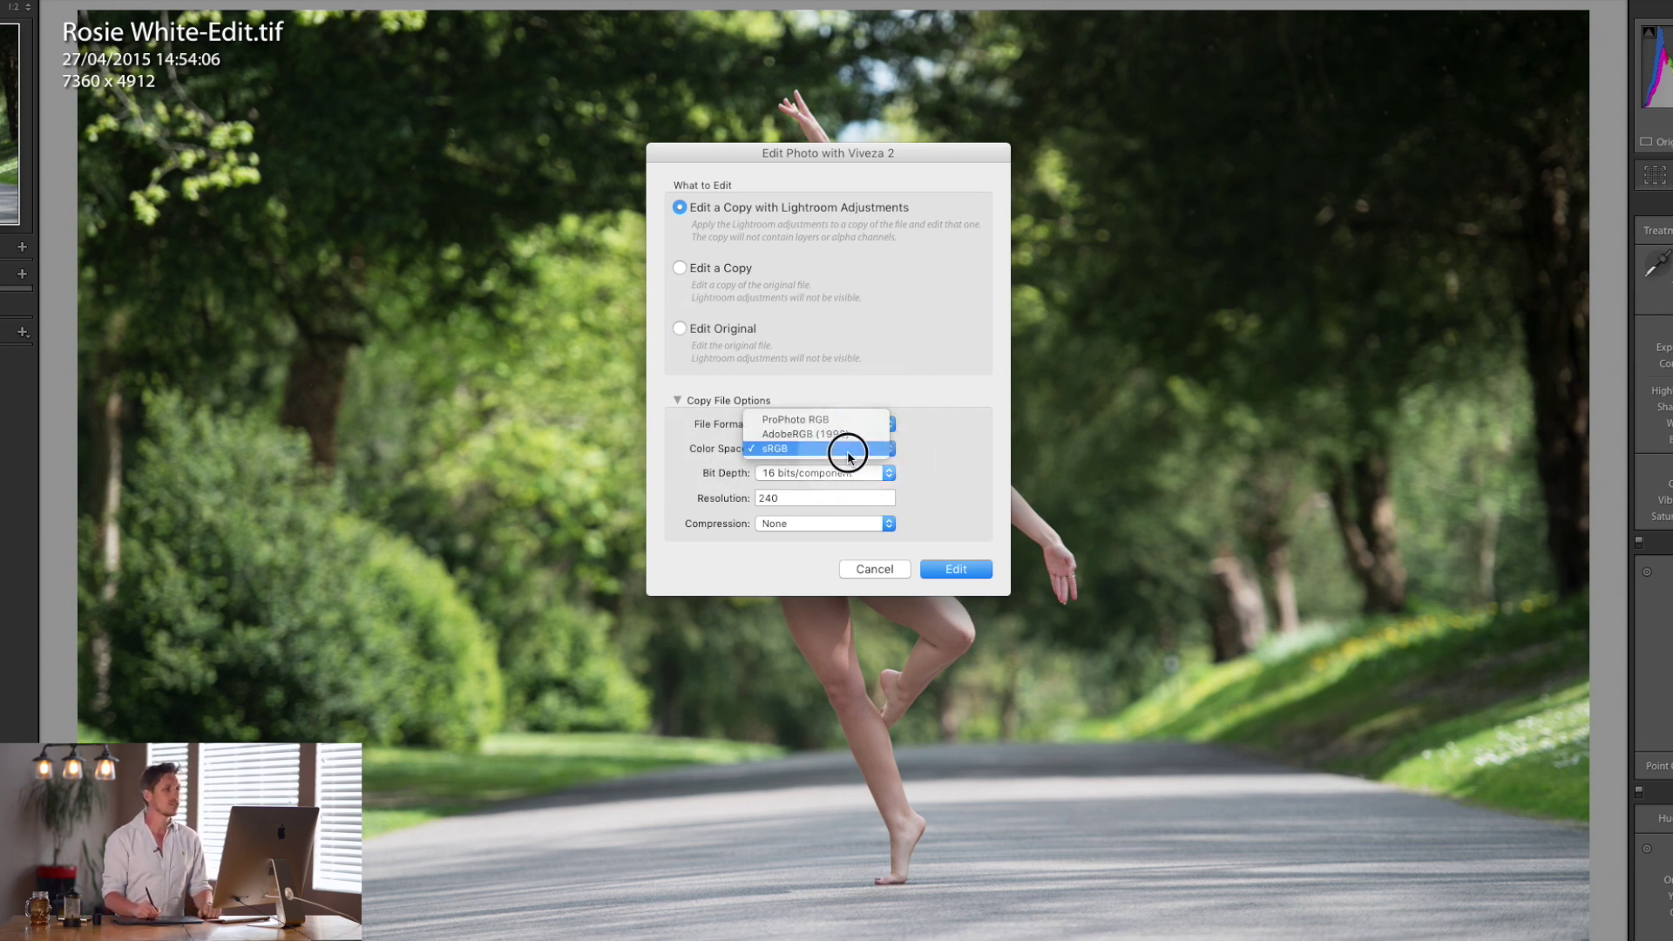
left_click(846, 449)
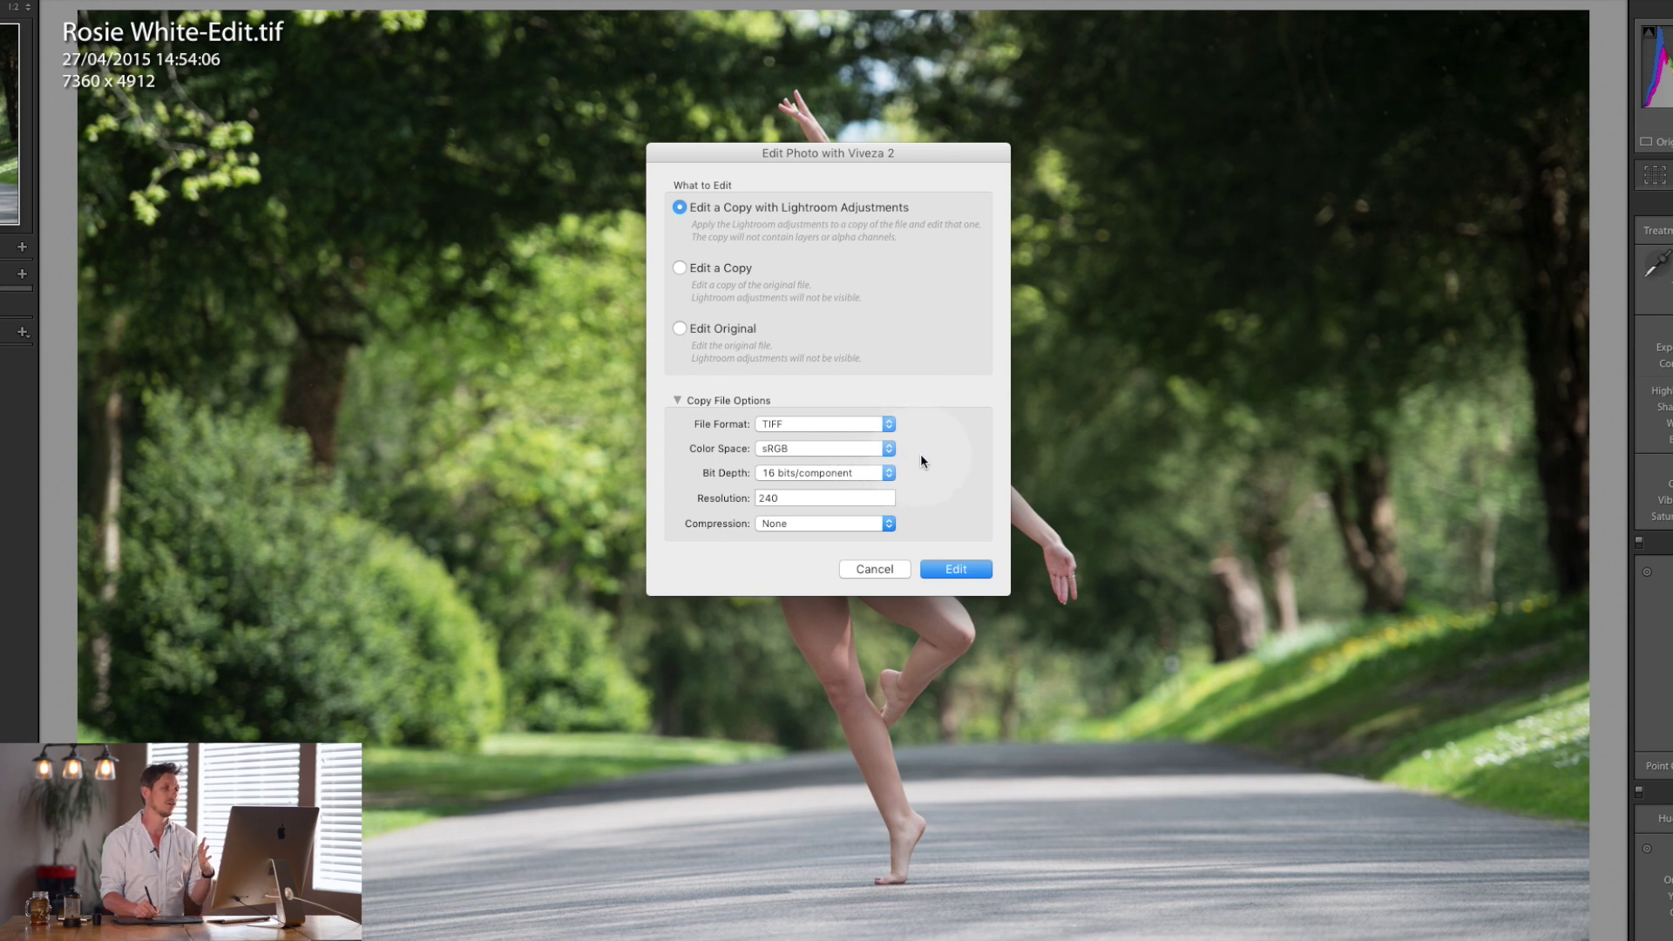
left_click(888, 451)
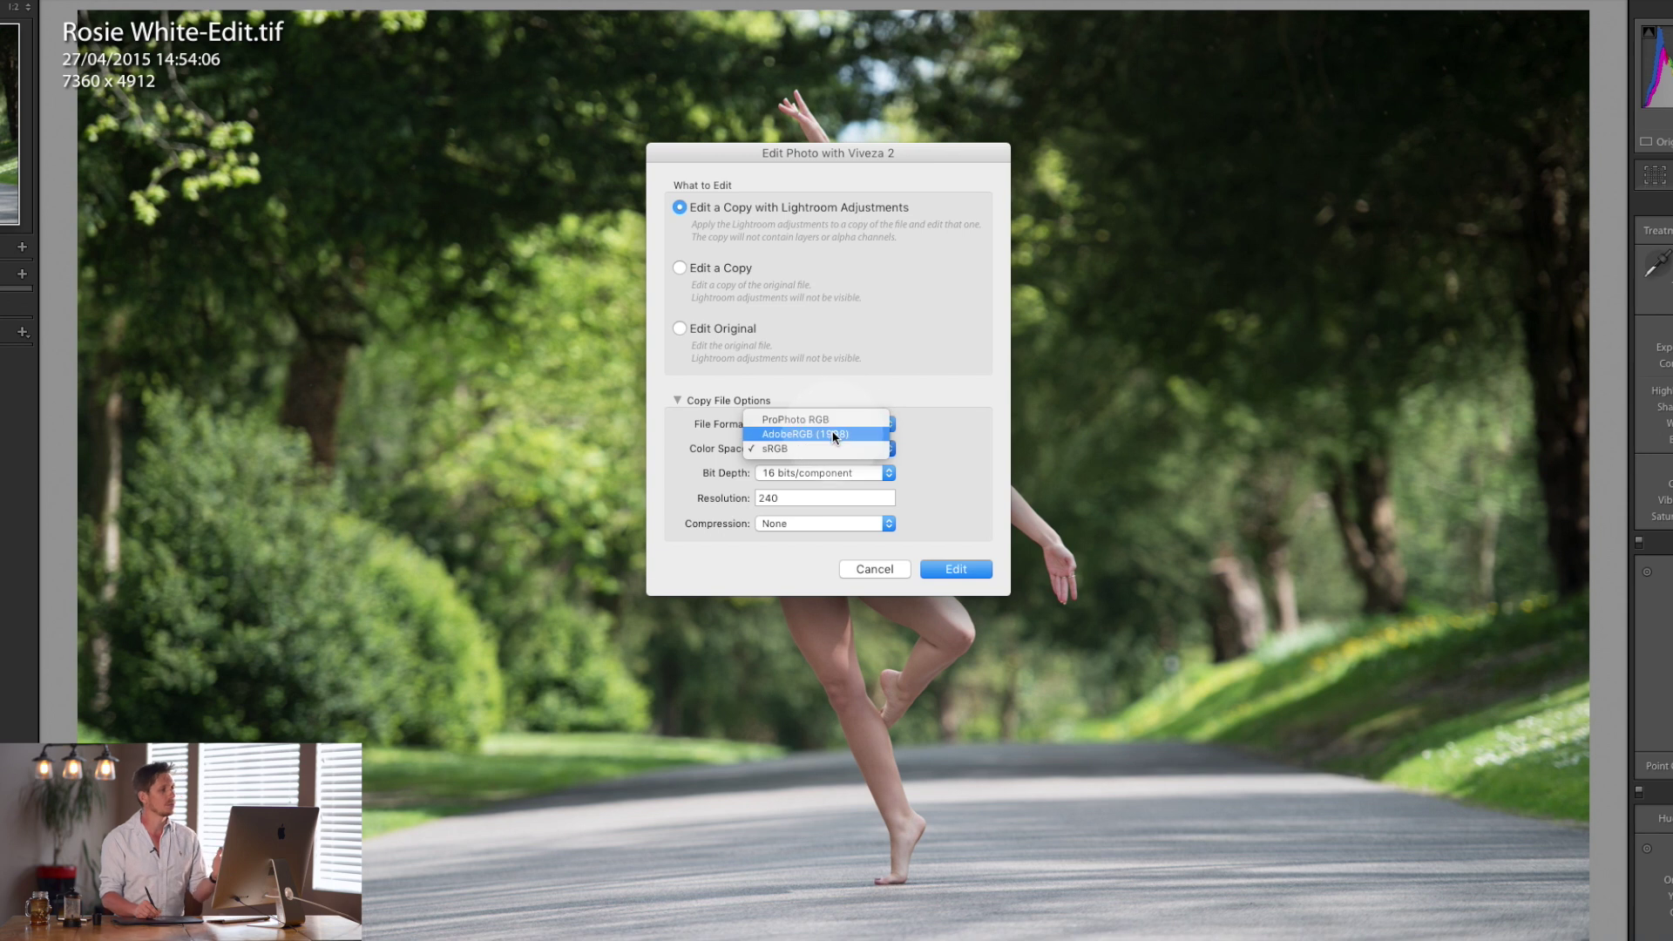
left_click(918, 447)
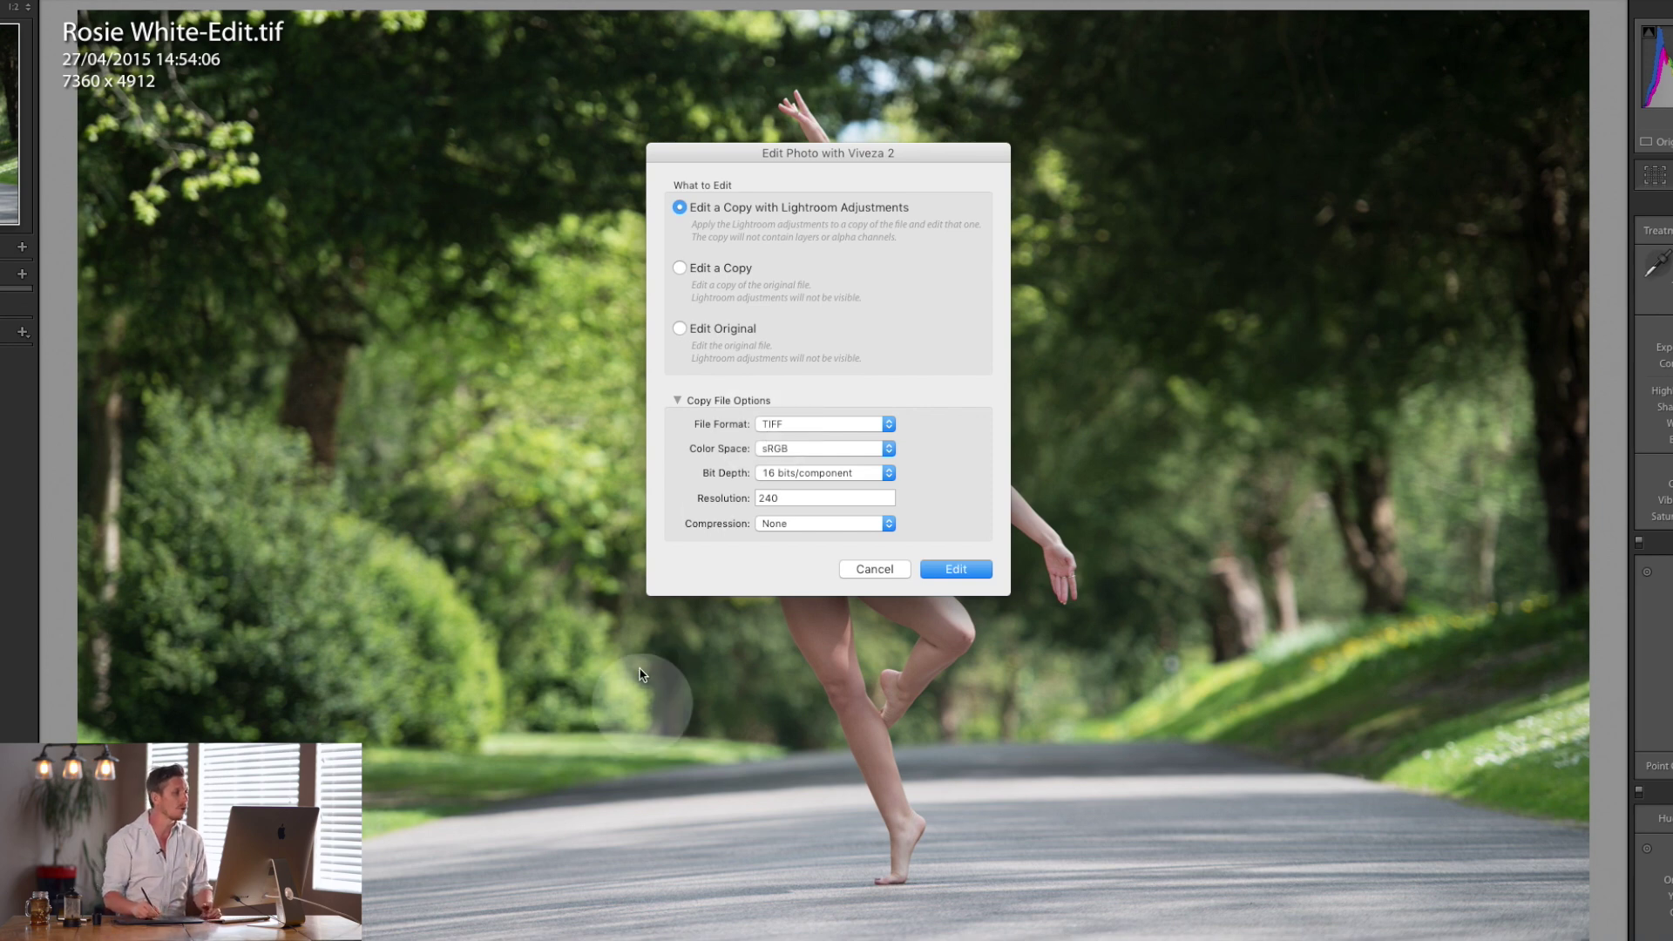
left_click(965, 568)
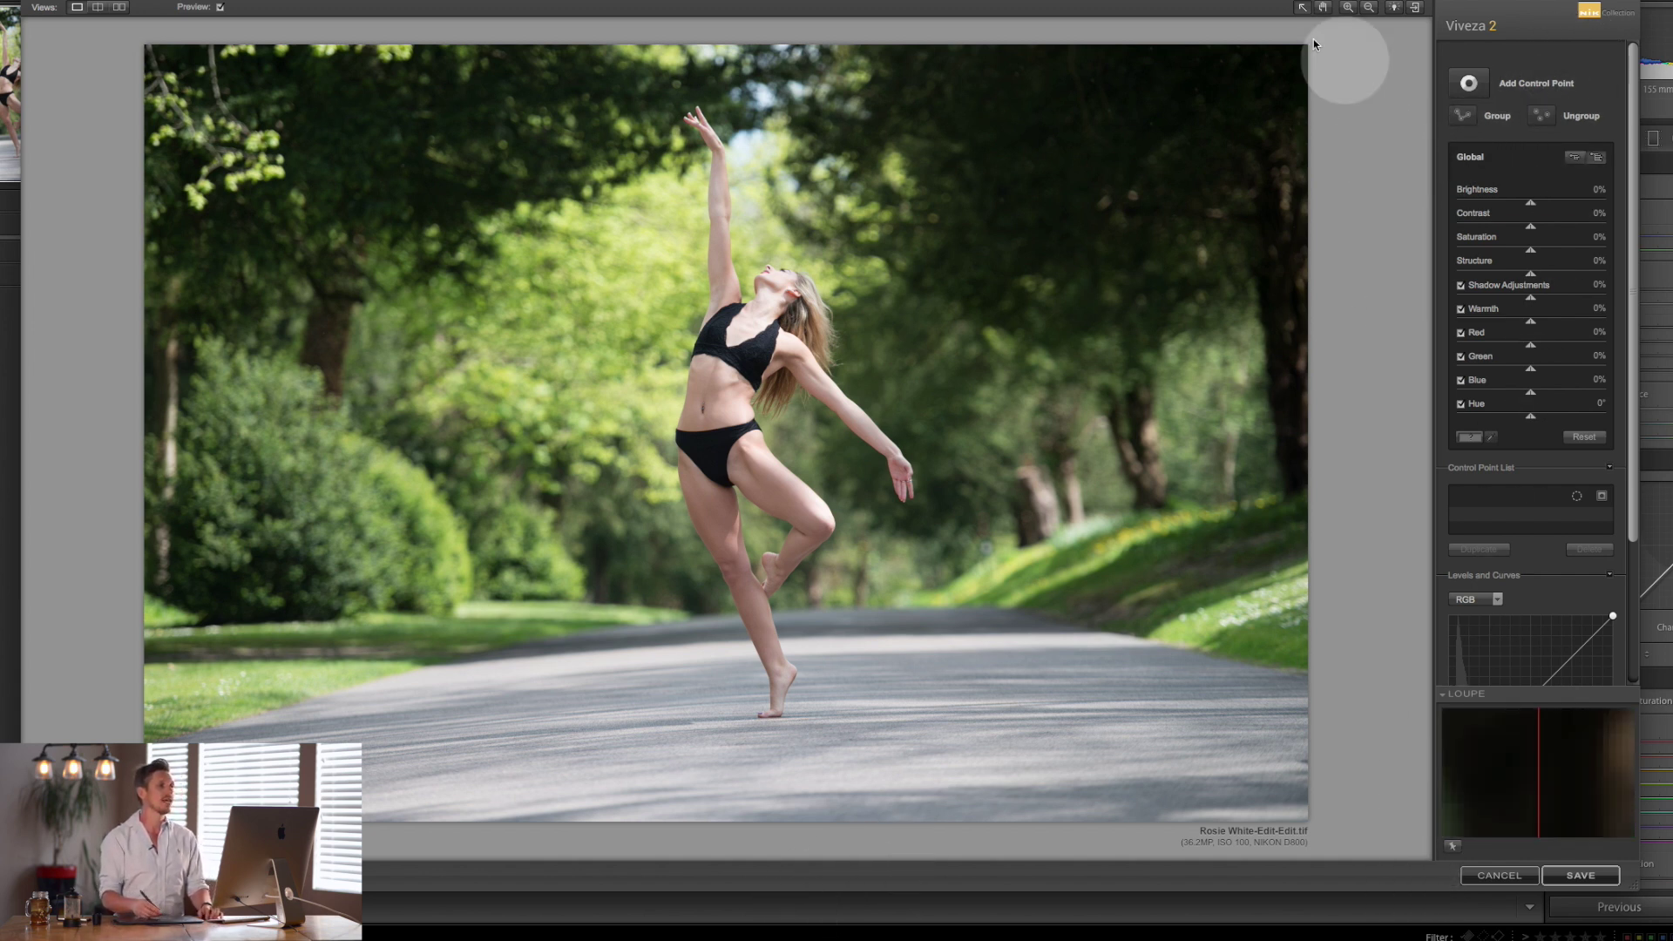
Cancel Viveza 2 without applying a filter, returning to the unedited TIFF copy in Lightroom.
left_click(1500, 876)
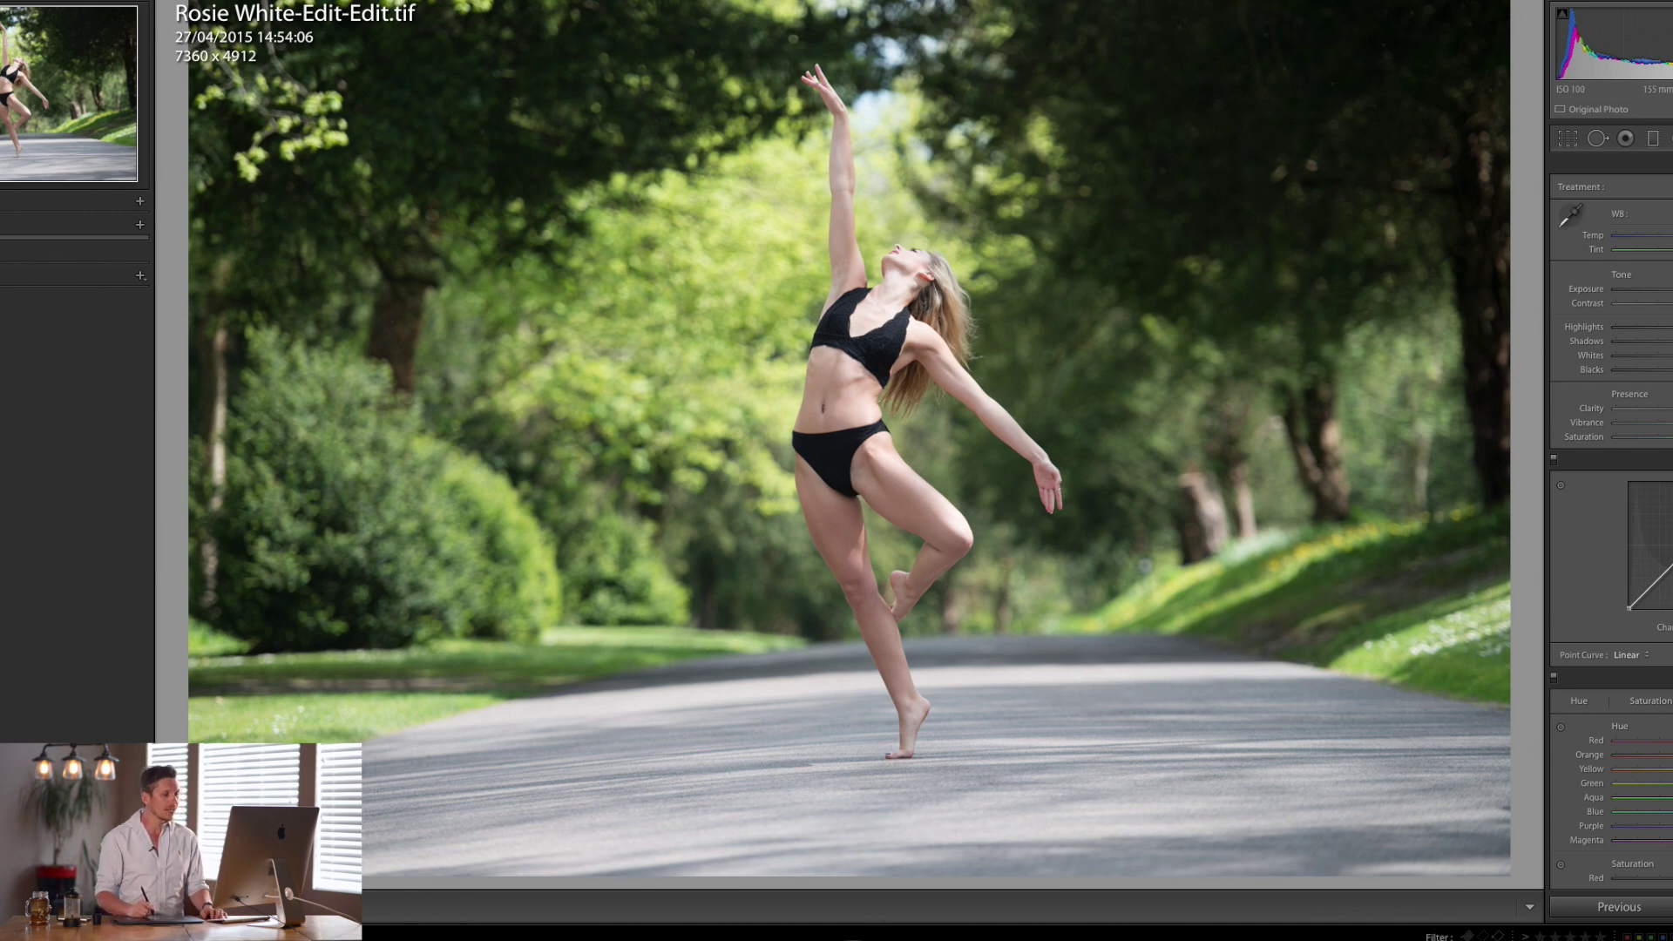
Open the dancer photo in Photoshop as a Smart Object from Lightroom's Edit In menu.
right_click(863, 591)
mouse_move(934, 677)
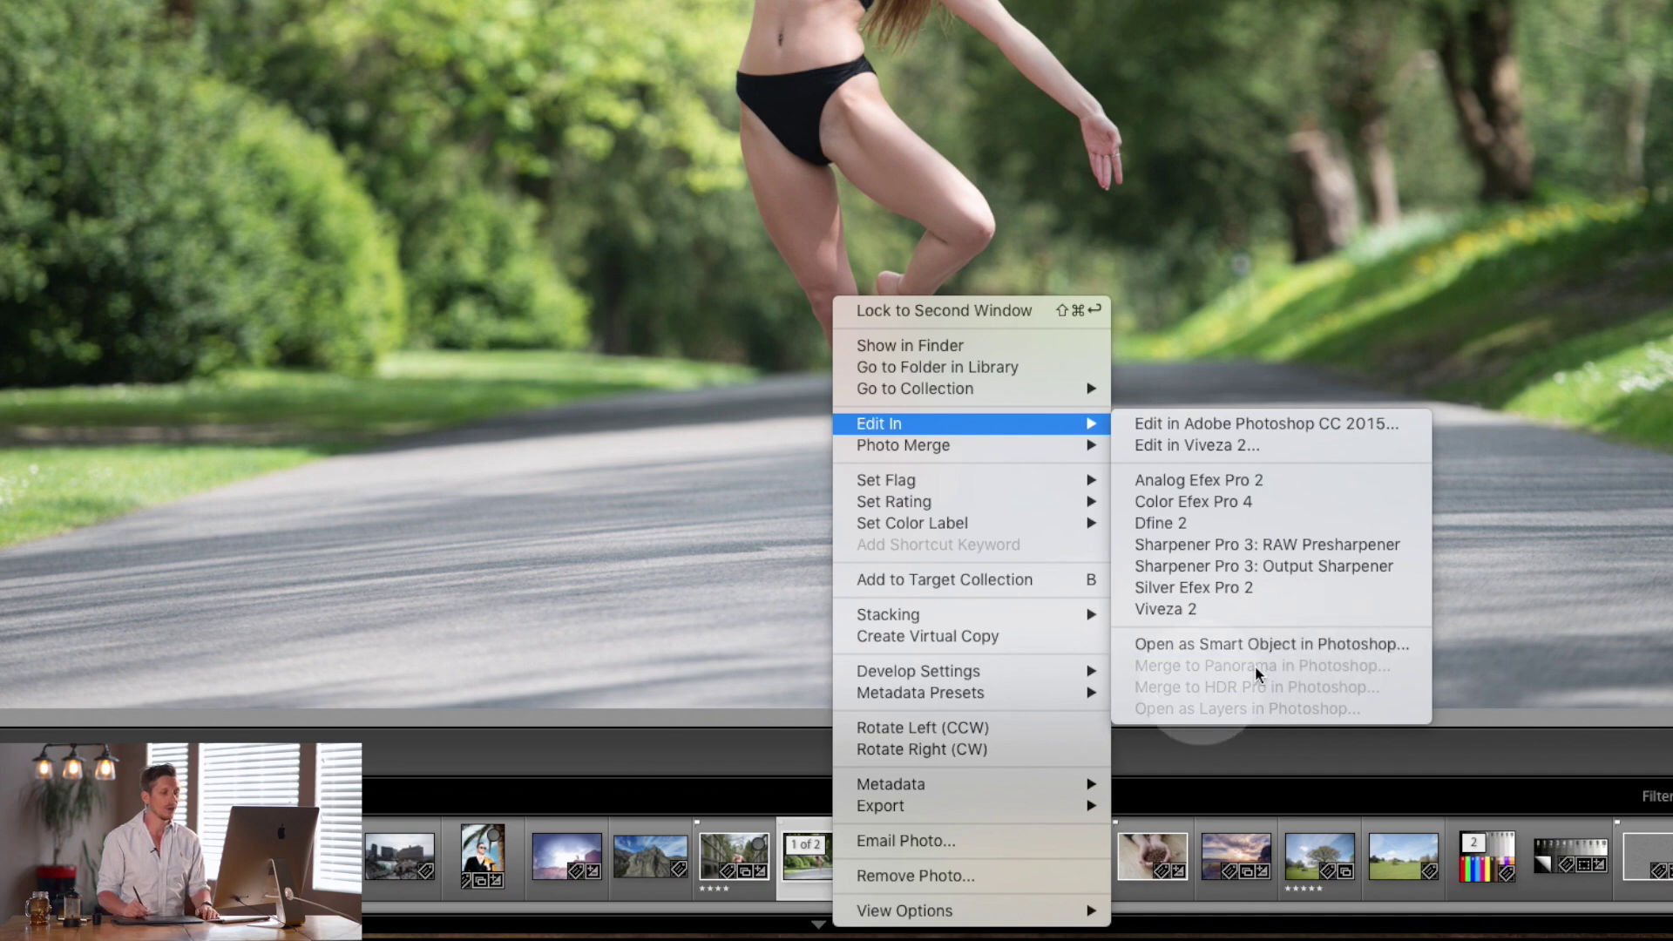
left_click(1529, 201)
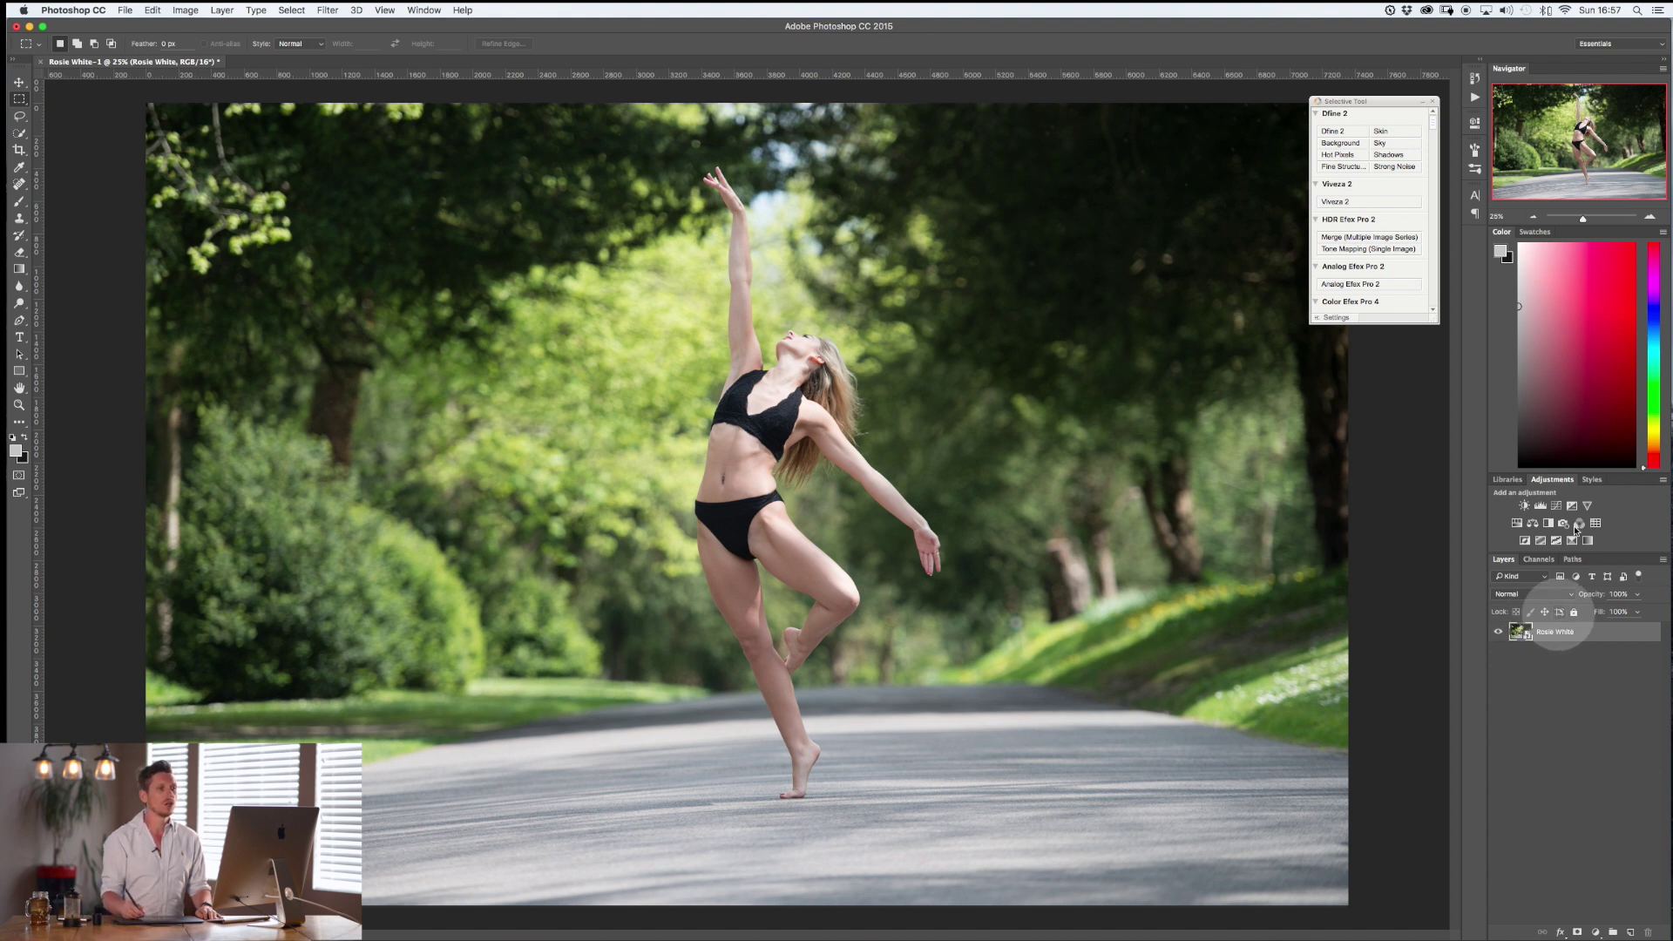
Apply Viveza 2 as a smart filter with Global Hue shifted to turn foliage teal and road pink.
left_click(1336, 201)
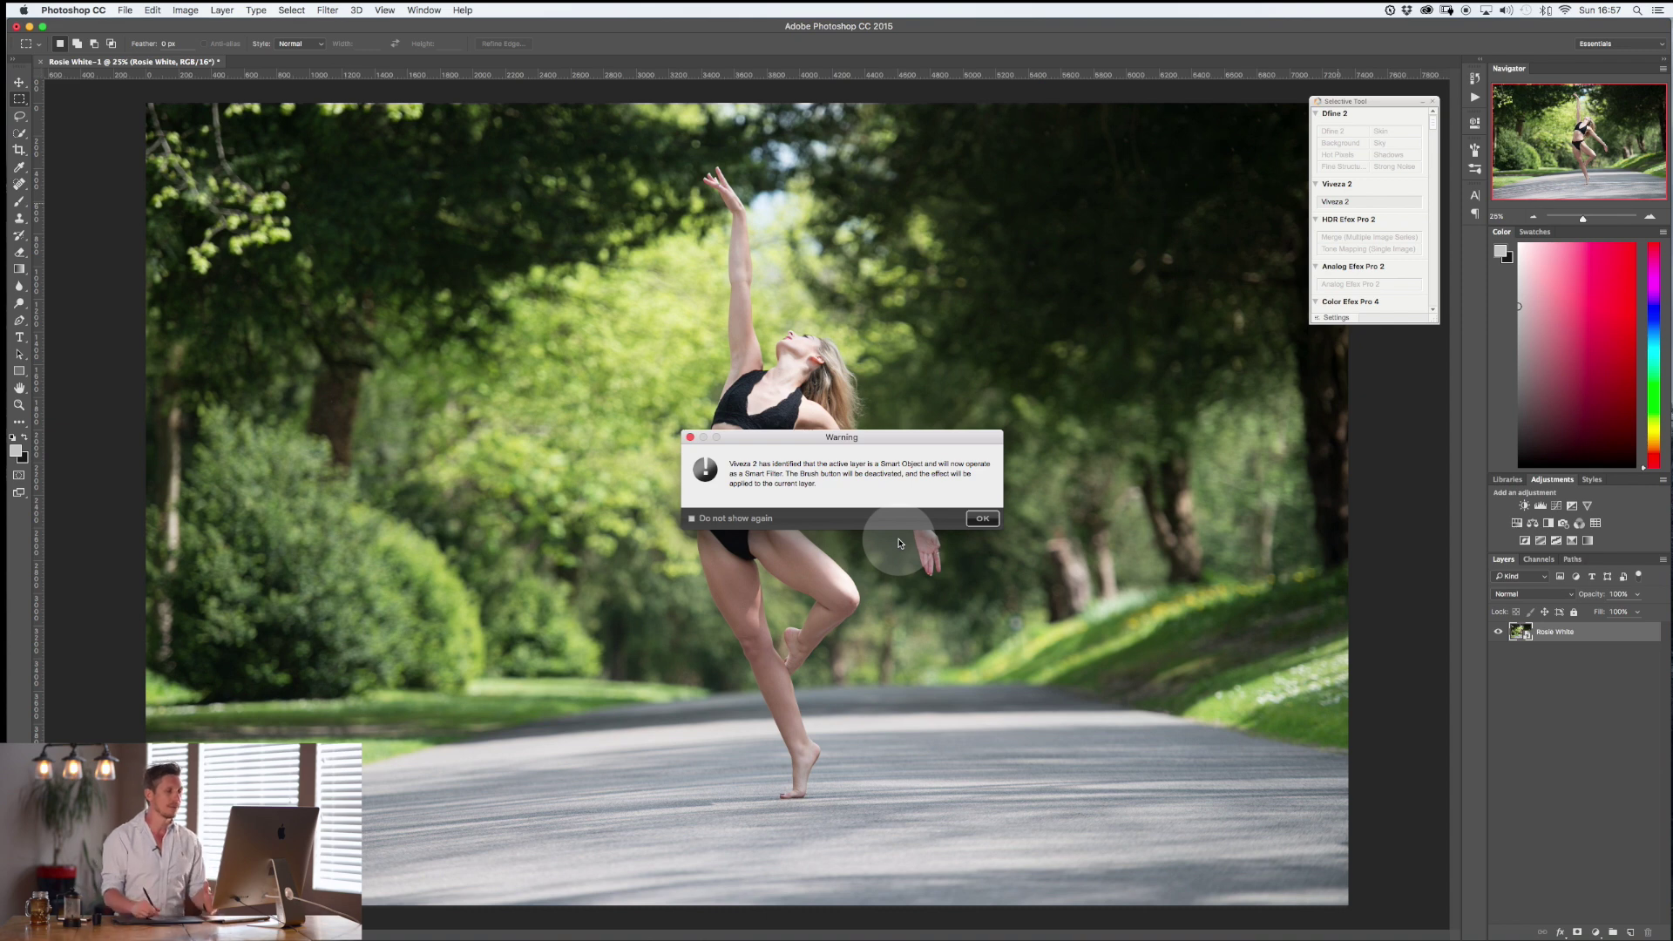
left_click(984, 520)
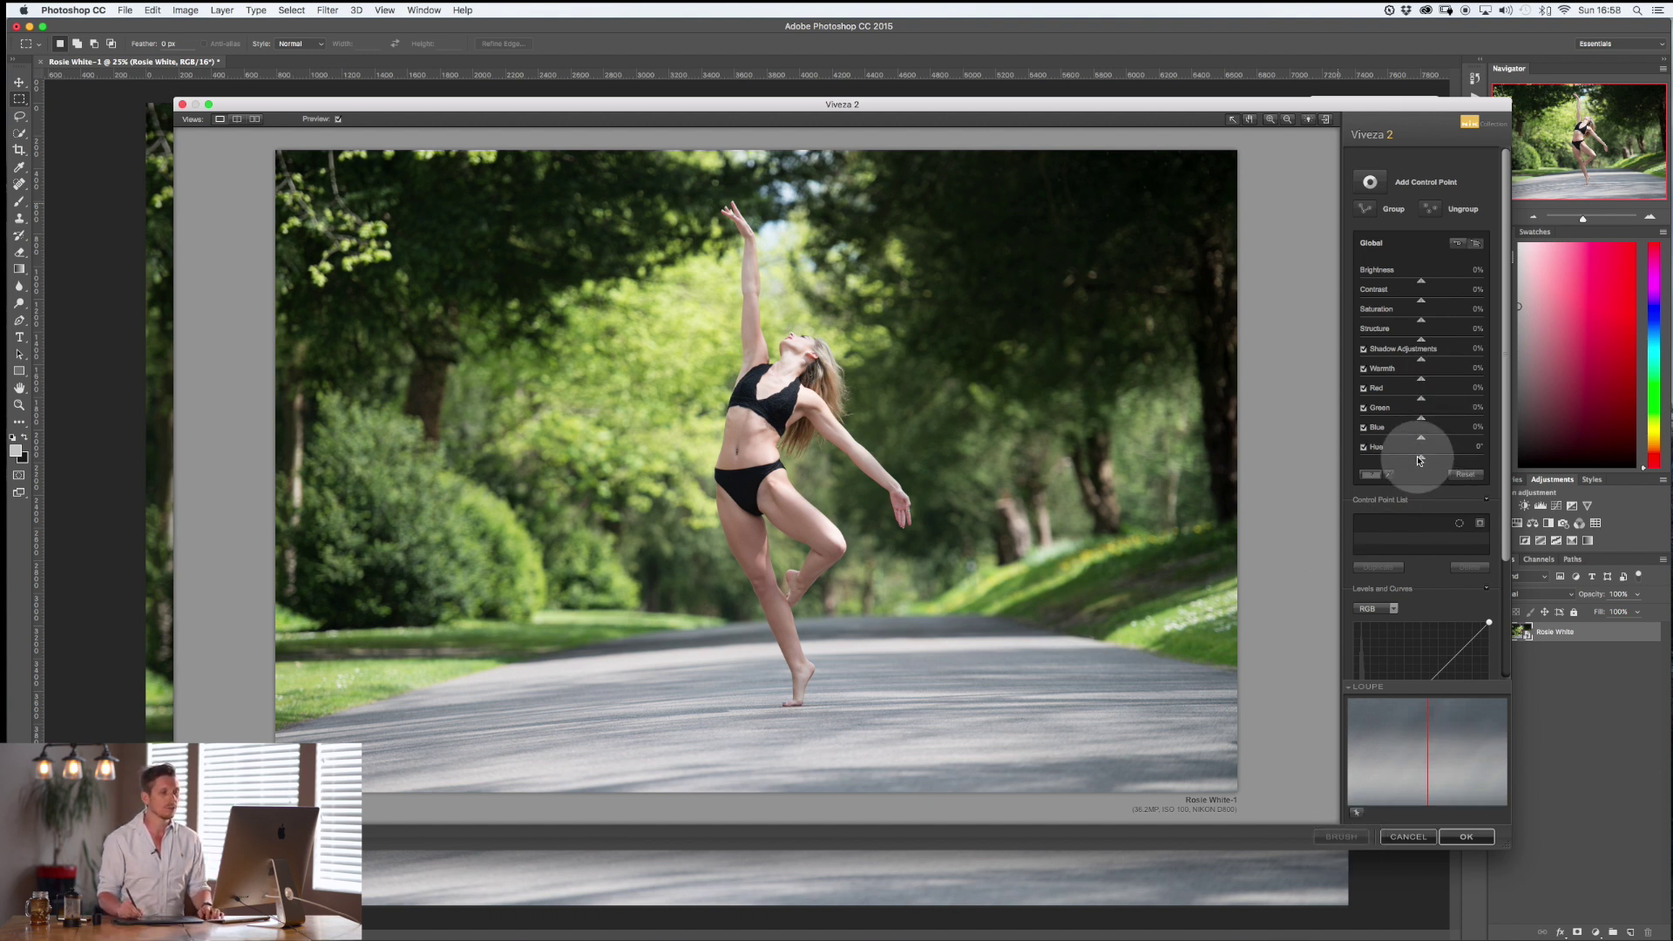
left_click_drag(1423, 462, 1454, 458)
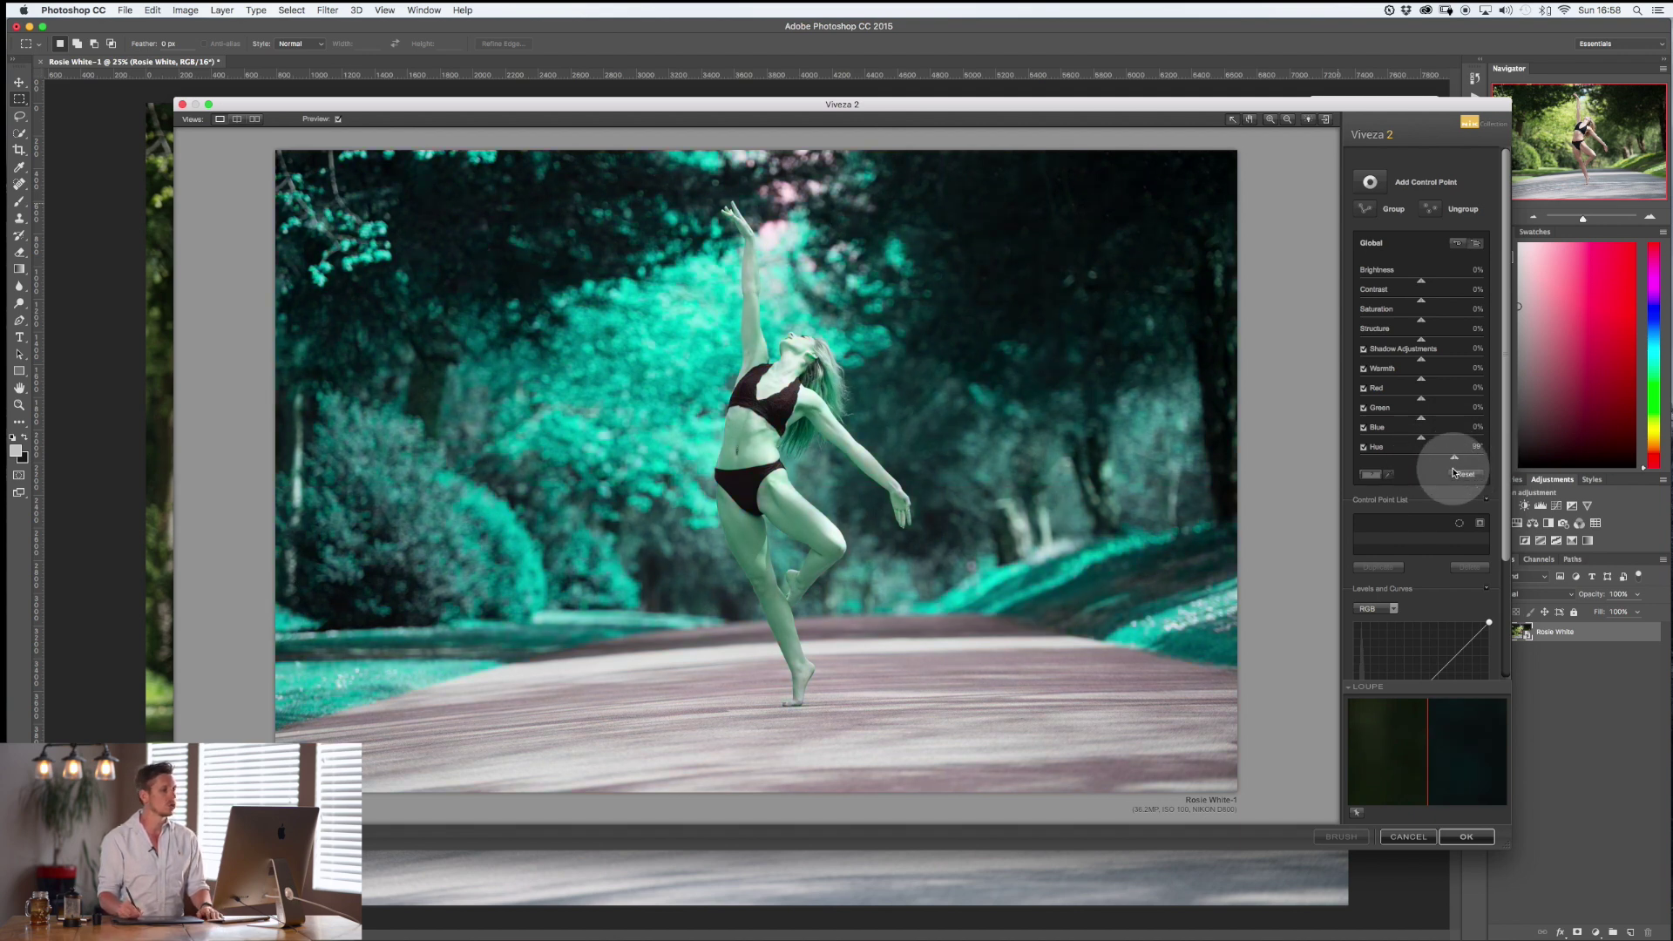
left_click(1467, 837)
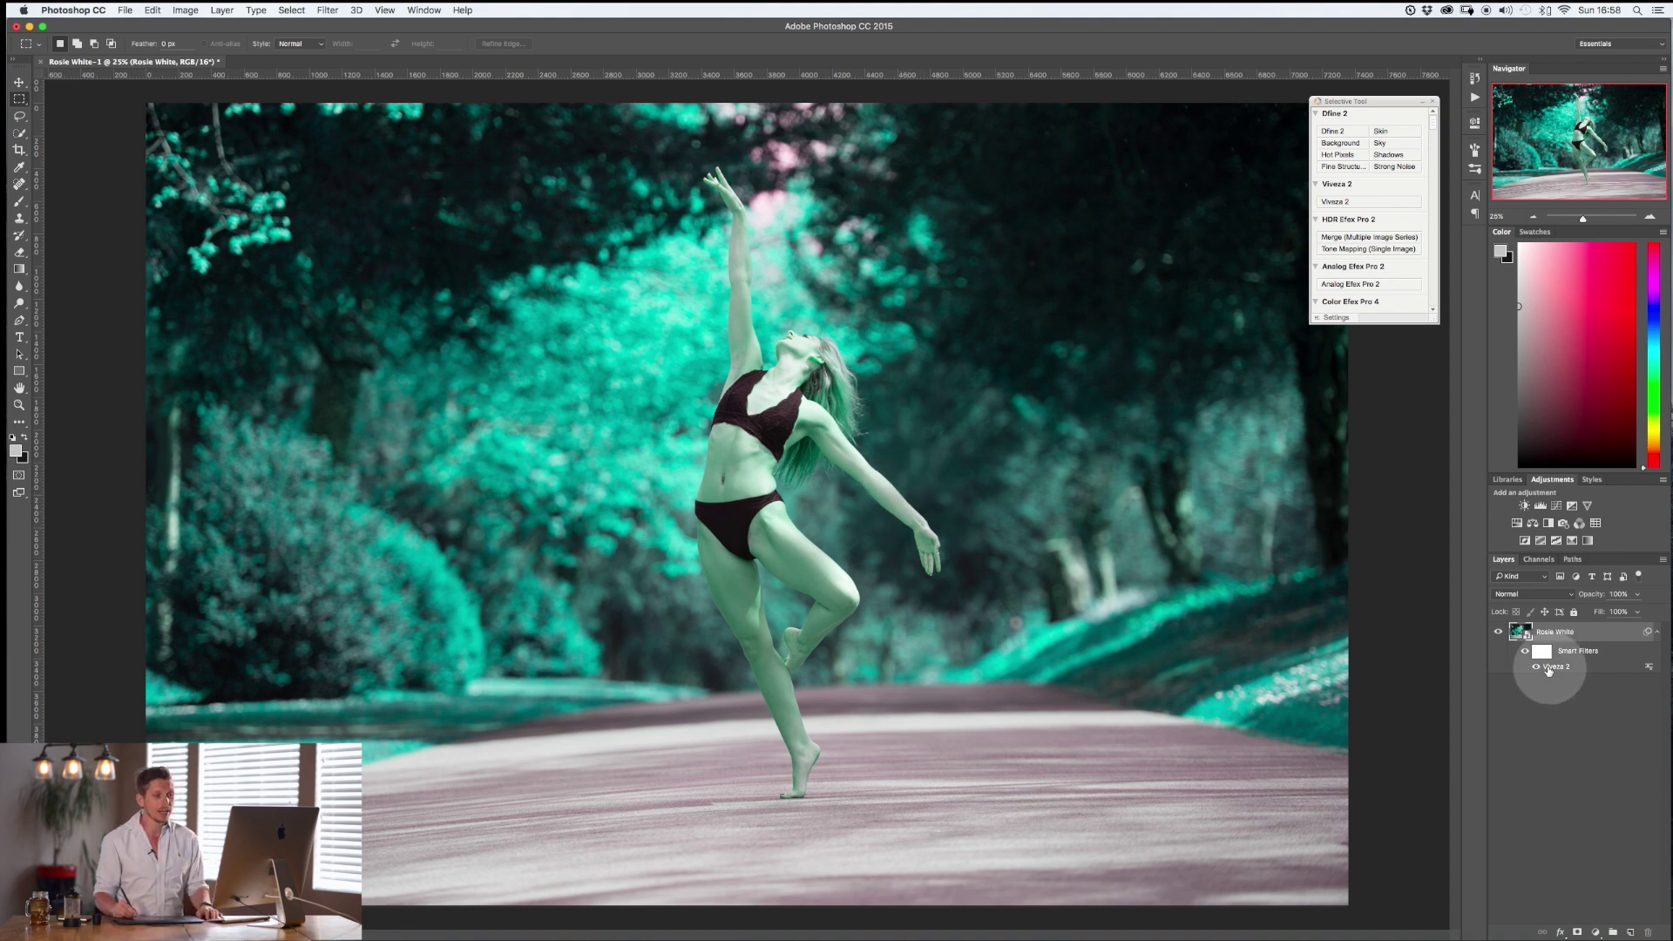
Toggle the Viveza 2 filter's visibility, reopen its settings, and reset Global Hue to 0°.
left_click(1538, 667)
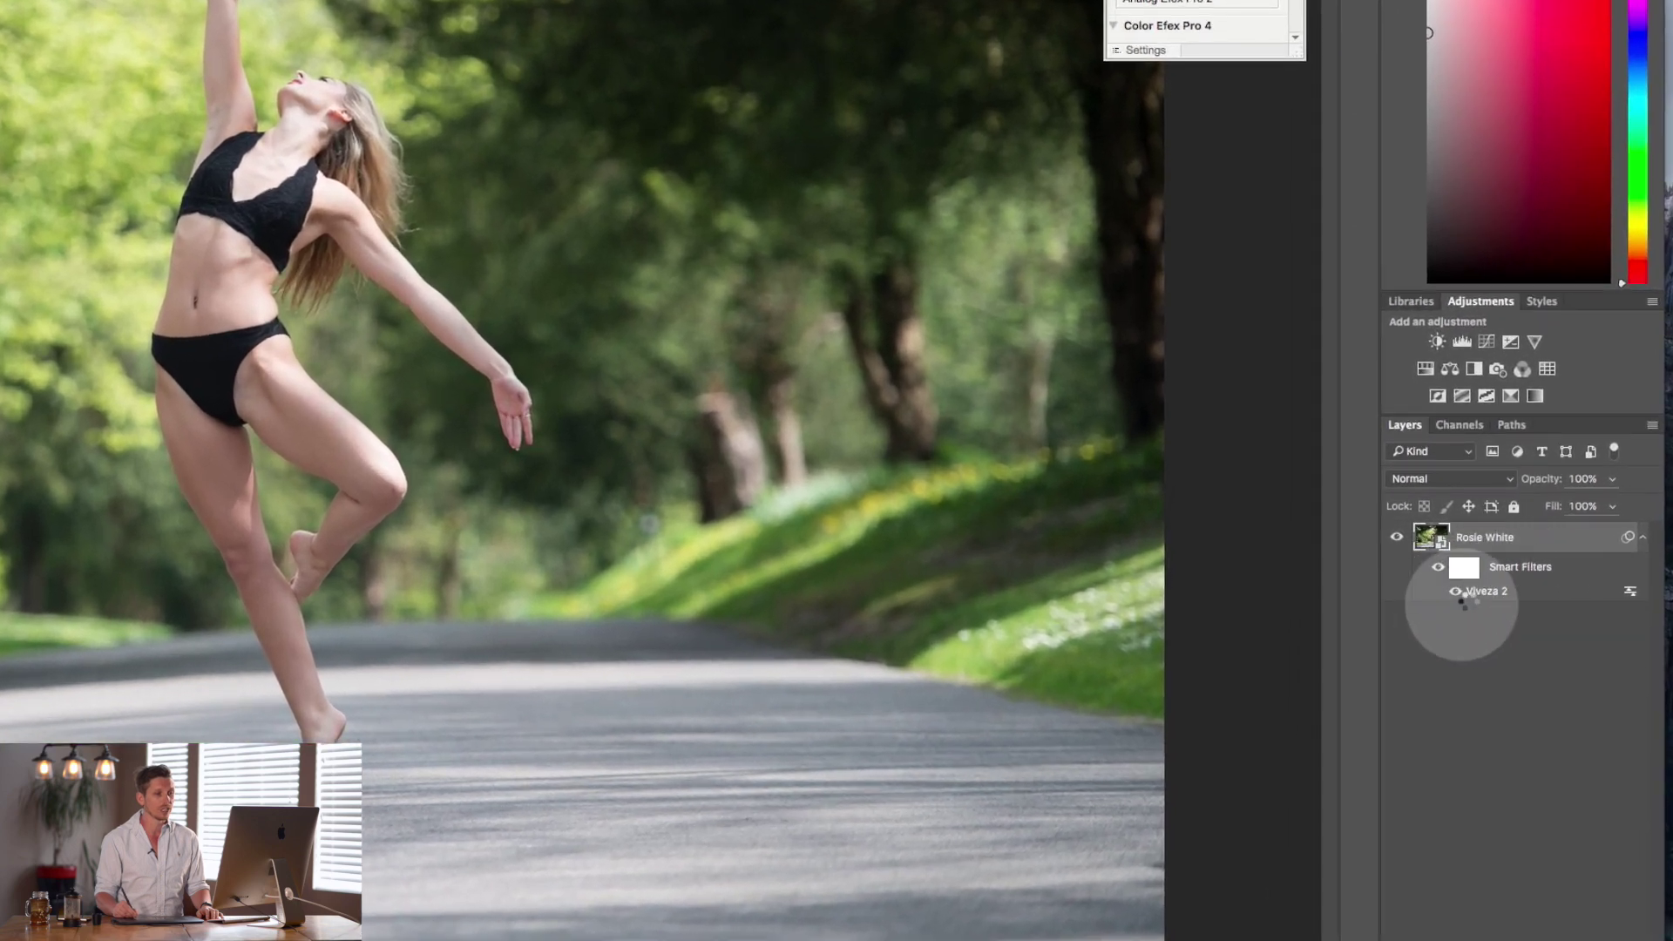
double_click(1487, 596)
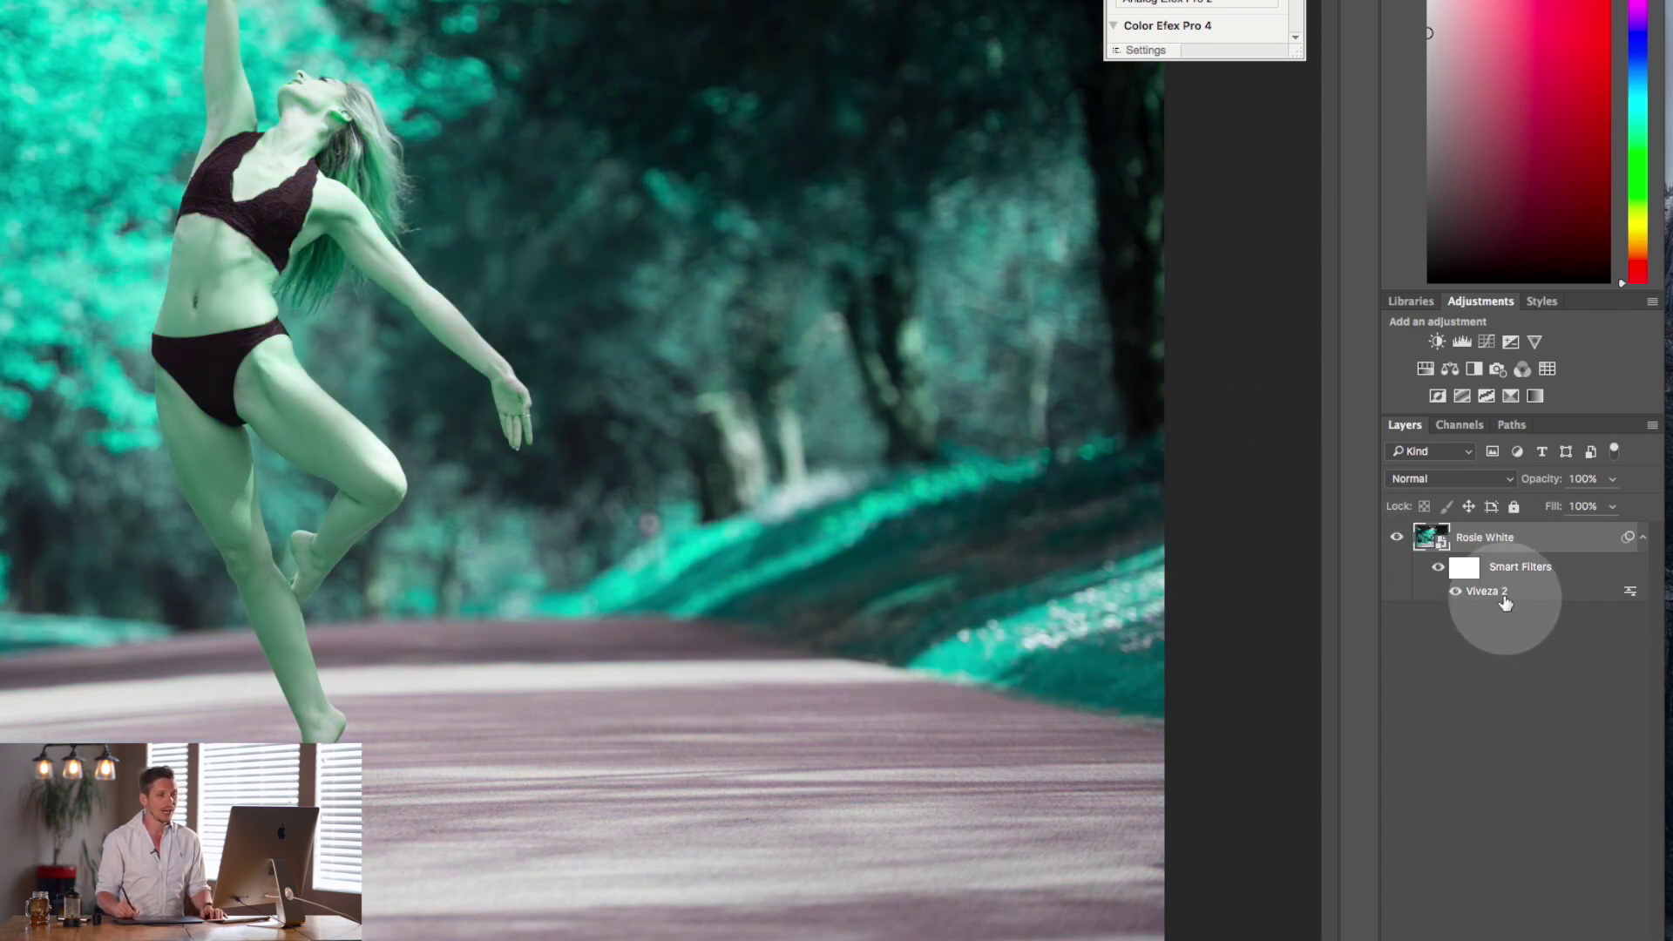
double_click(1495, 593)
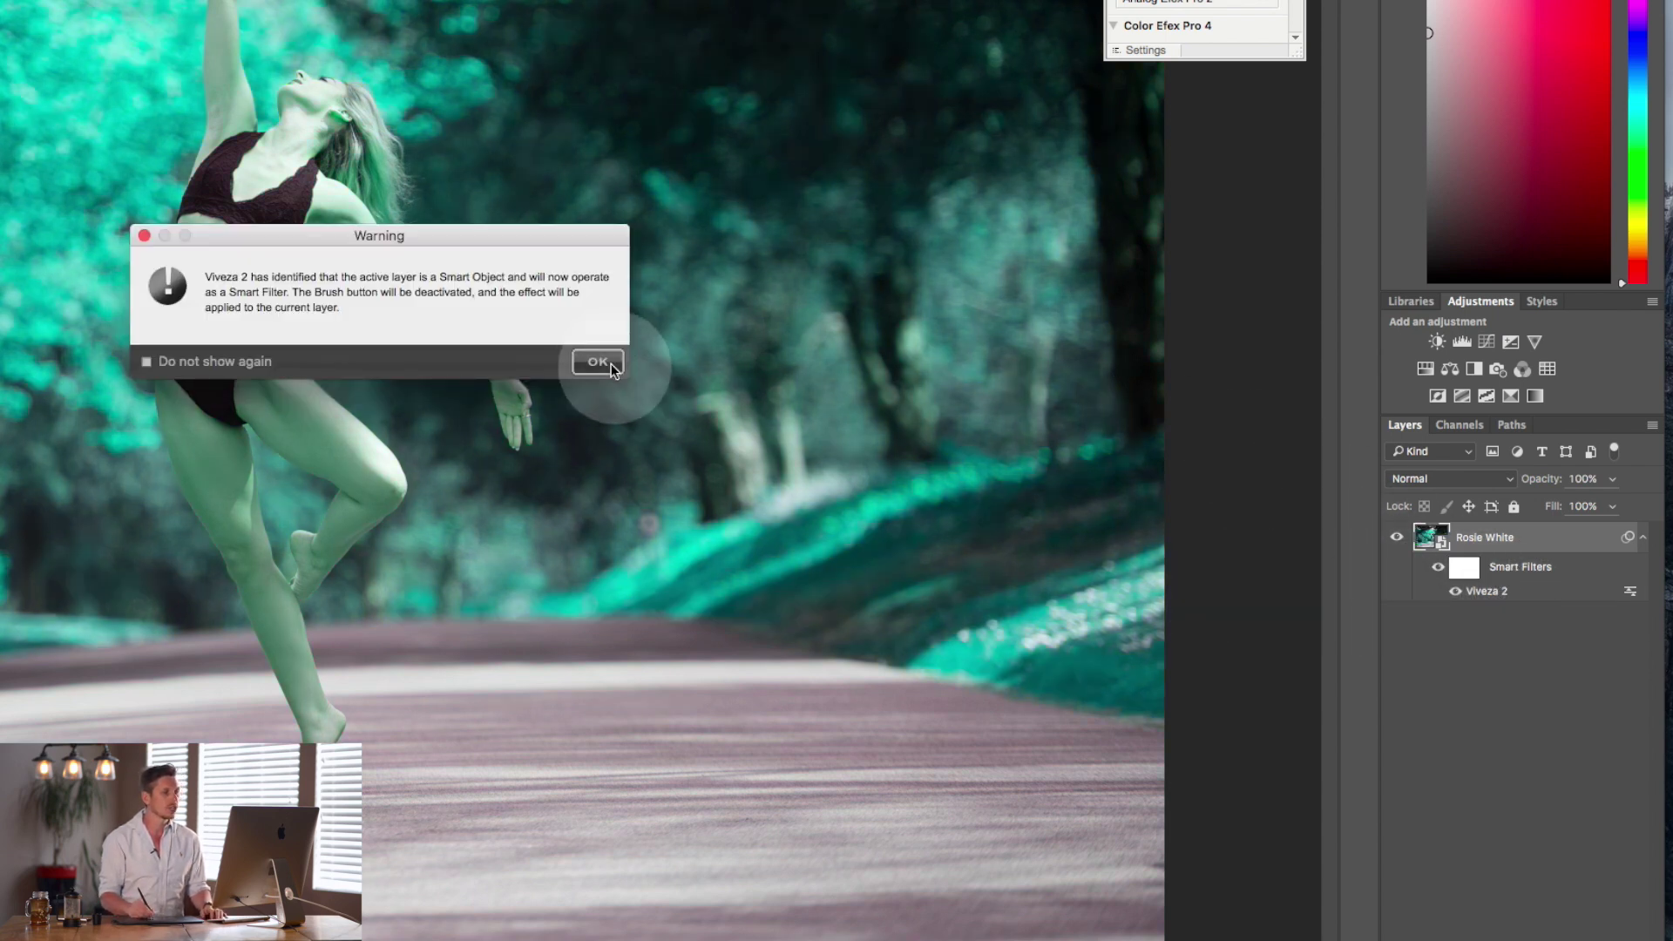
left_click(606, 361)
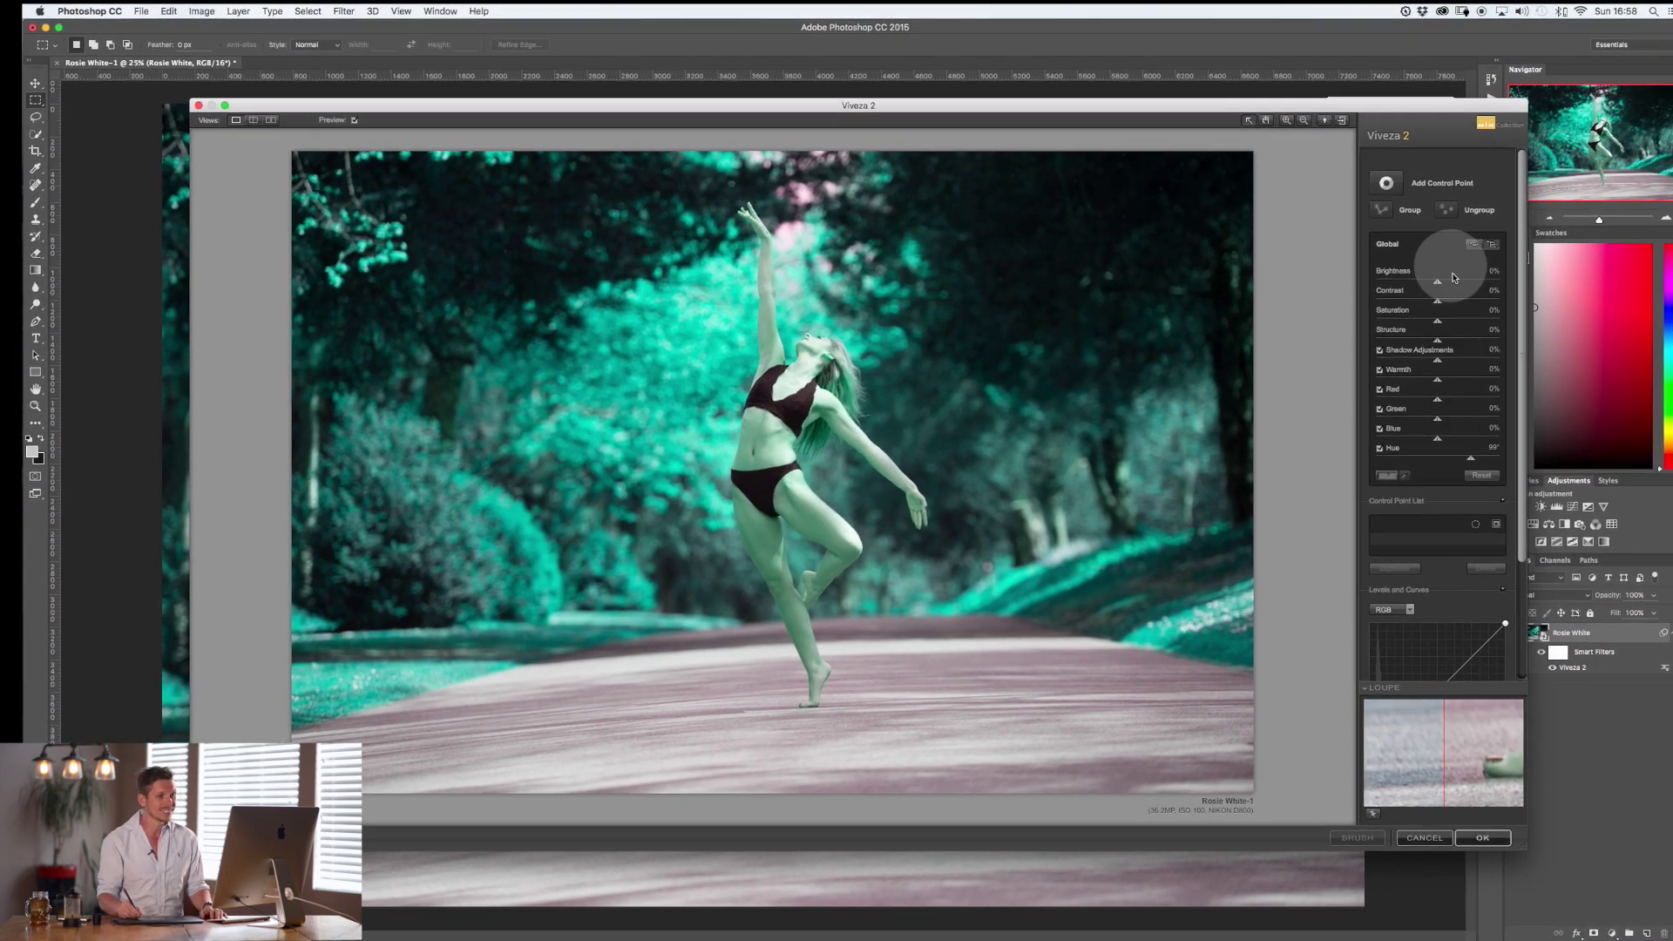
left_click(1489, 479)
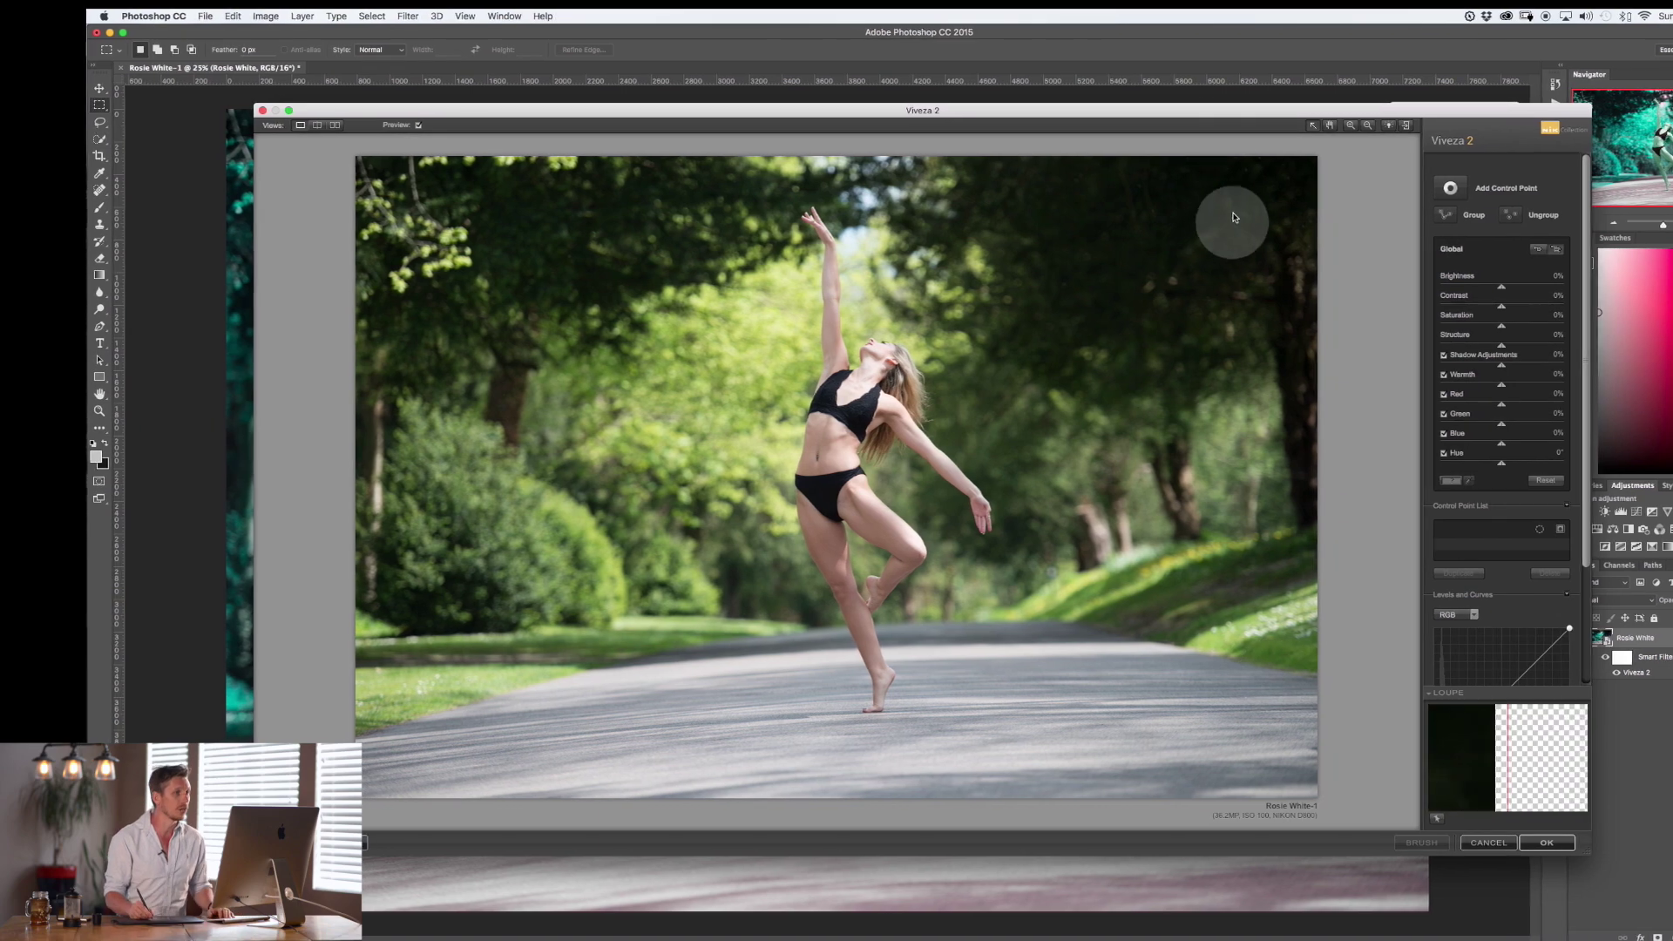
Show a split before/after preview and set Global Hue to 130°.
left_click_drag(1195, 112, 1158, 104)
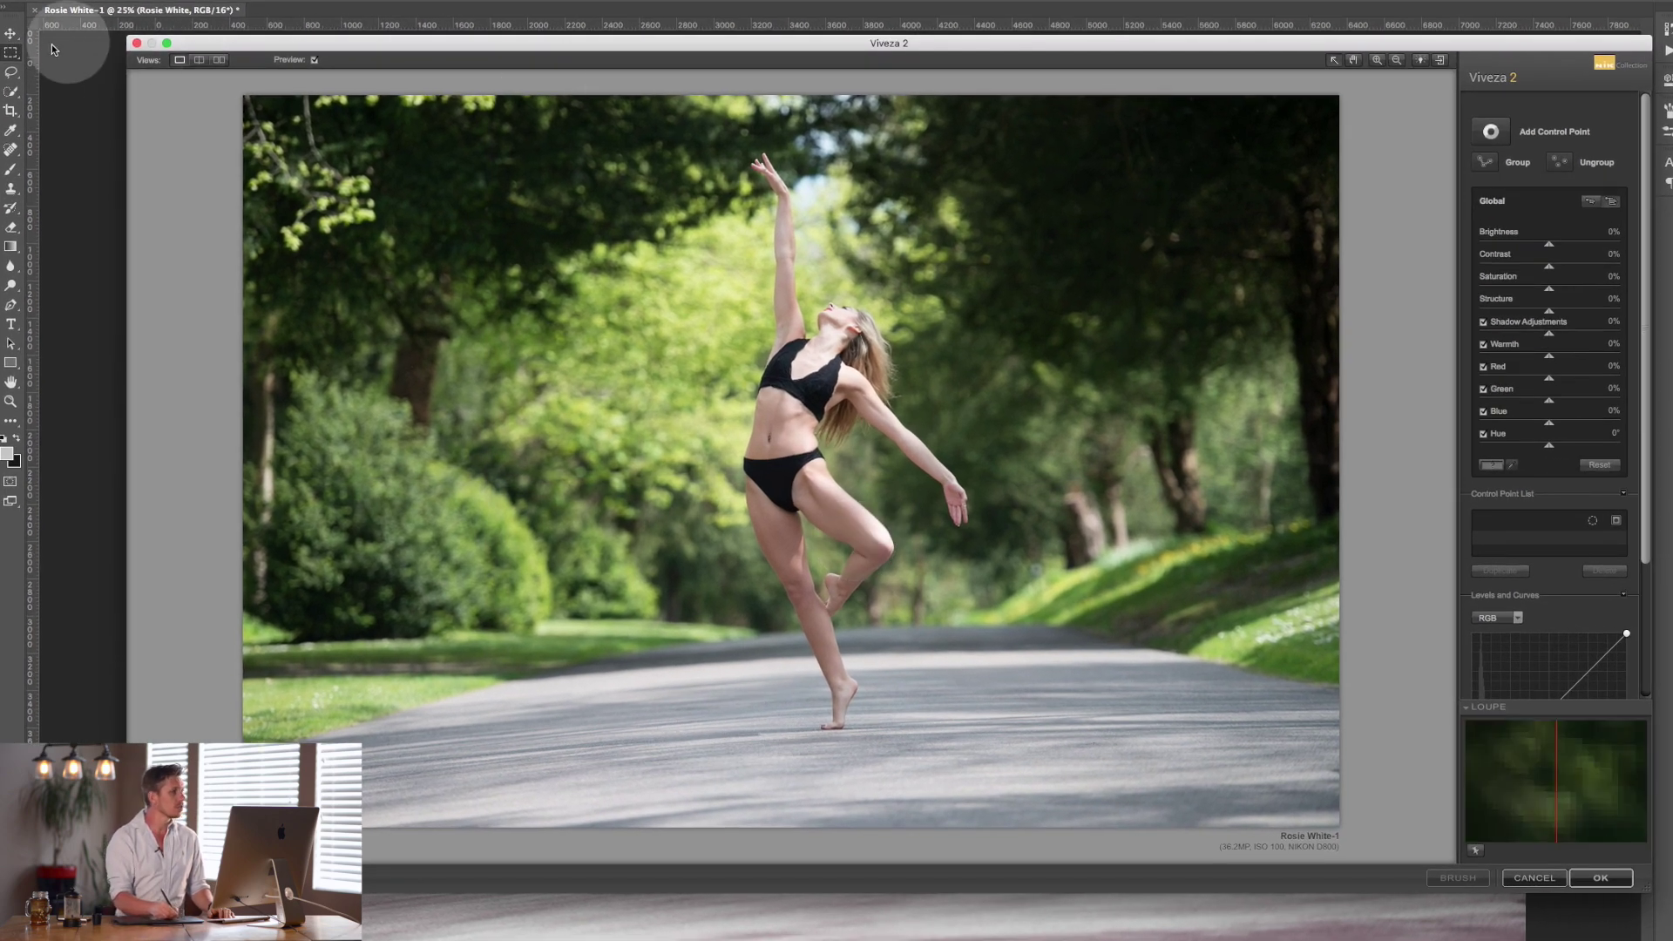
left_click(219, 60)
left_click(180, 60)
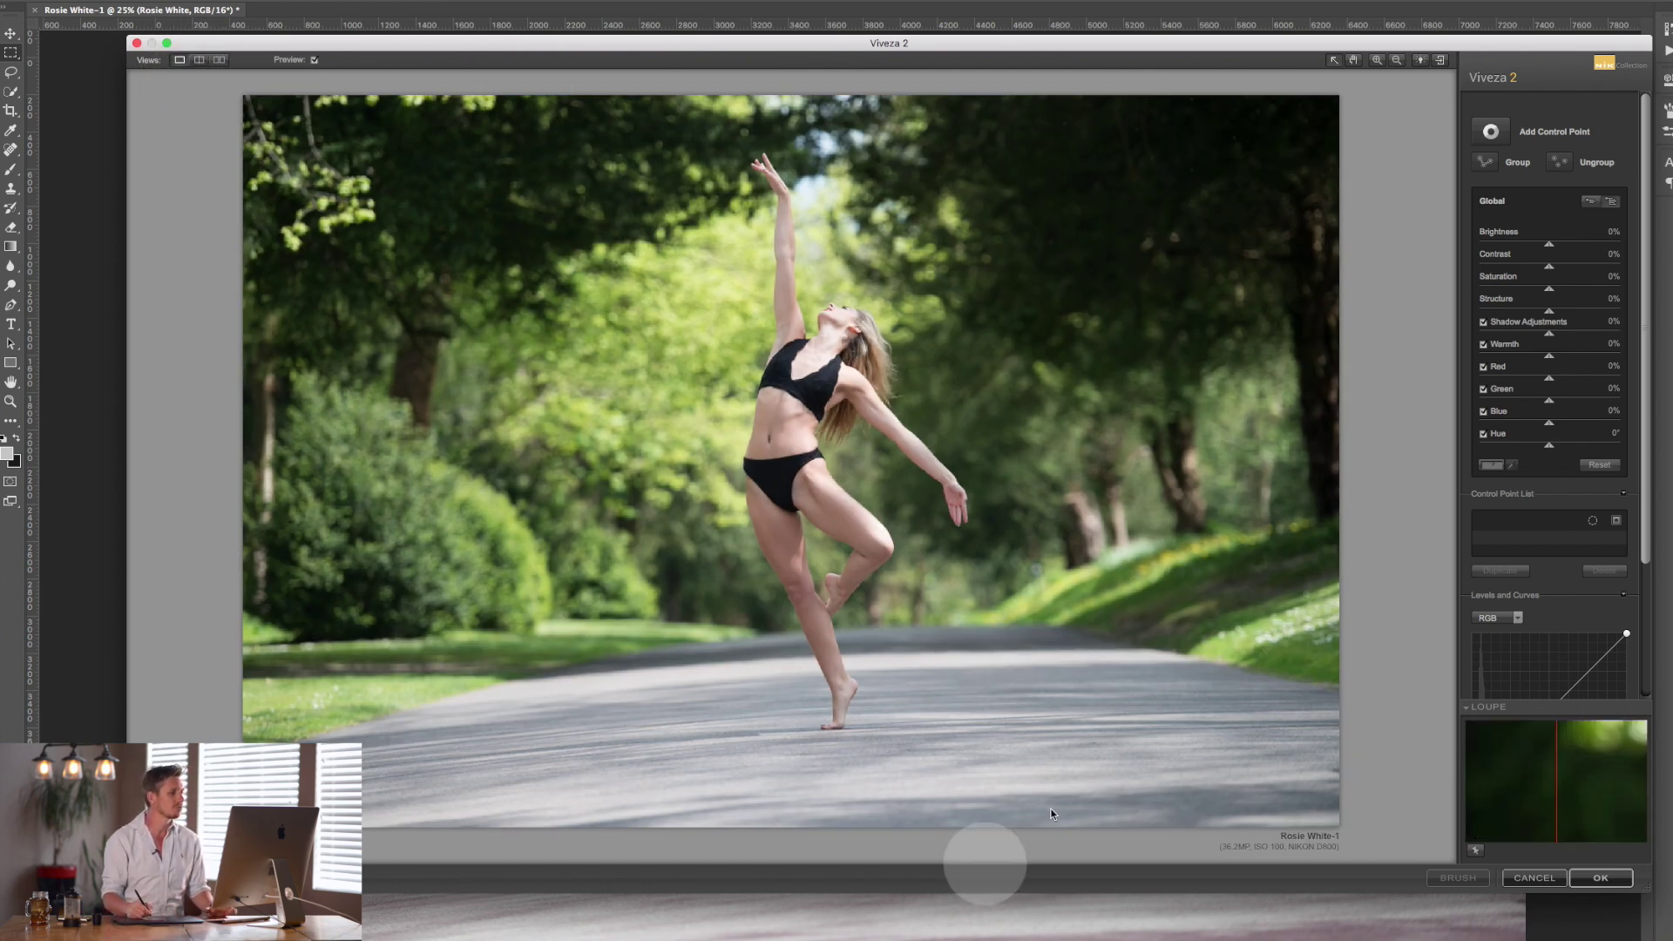
left_click(201, 61)
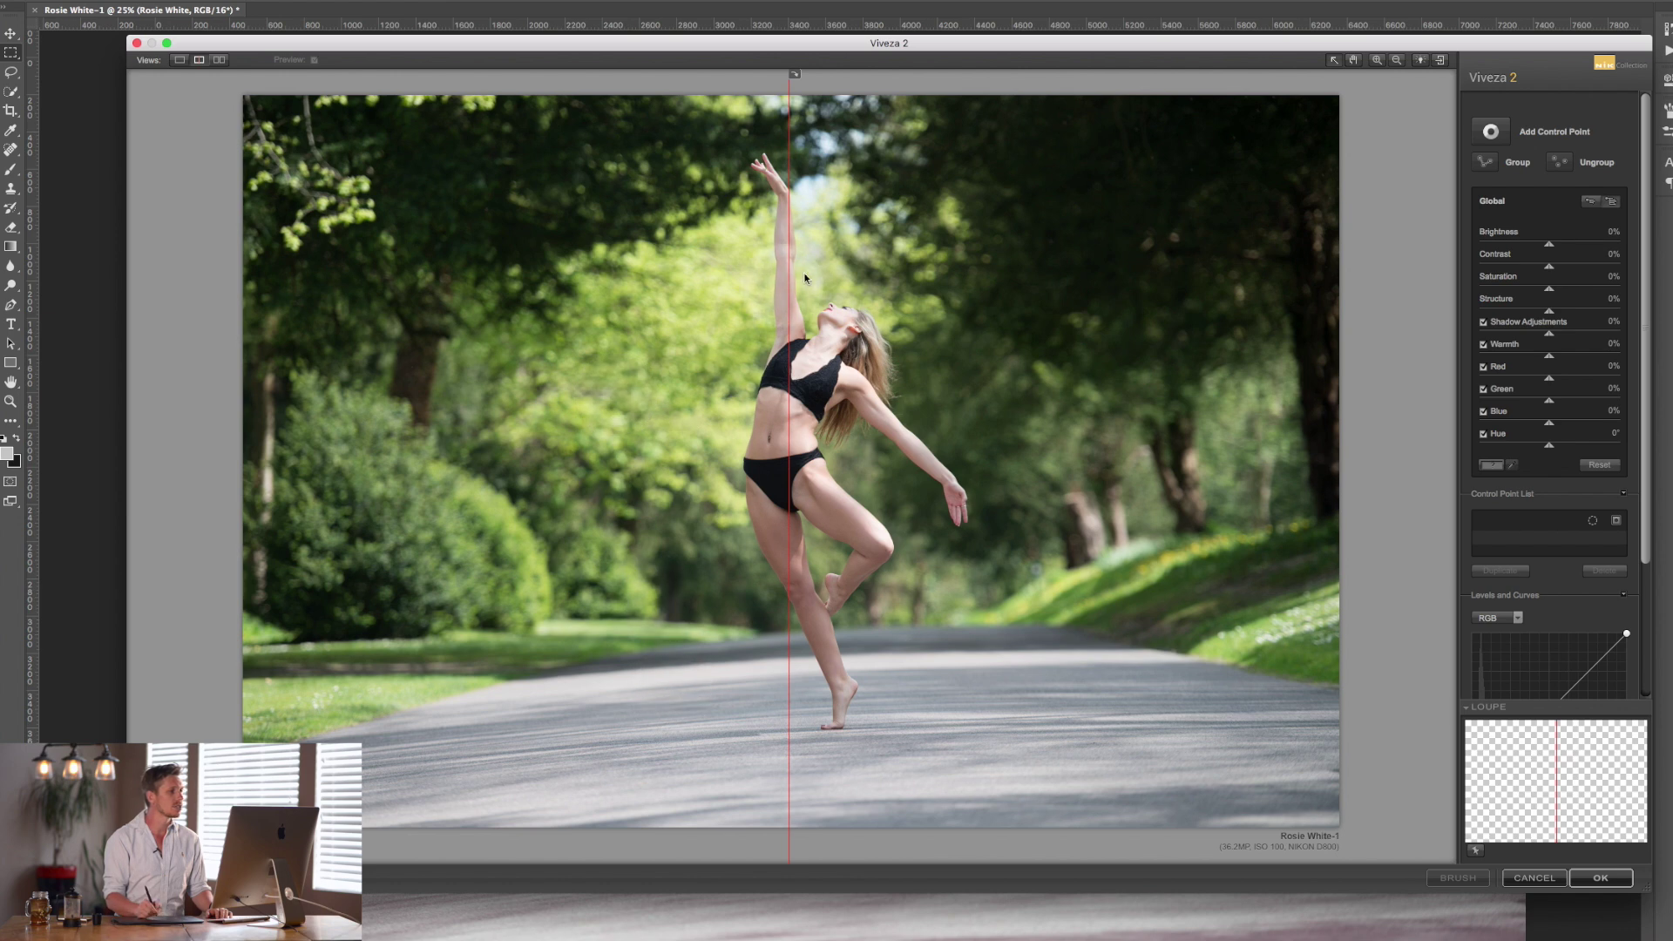
left_click(1600, 445)
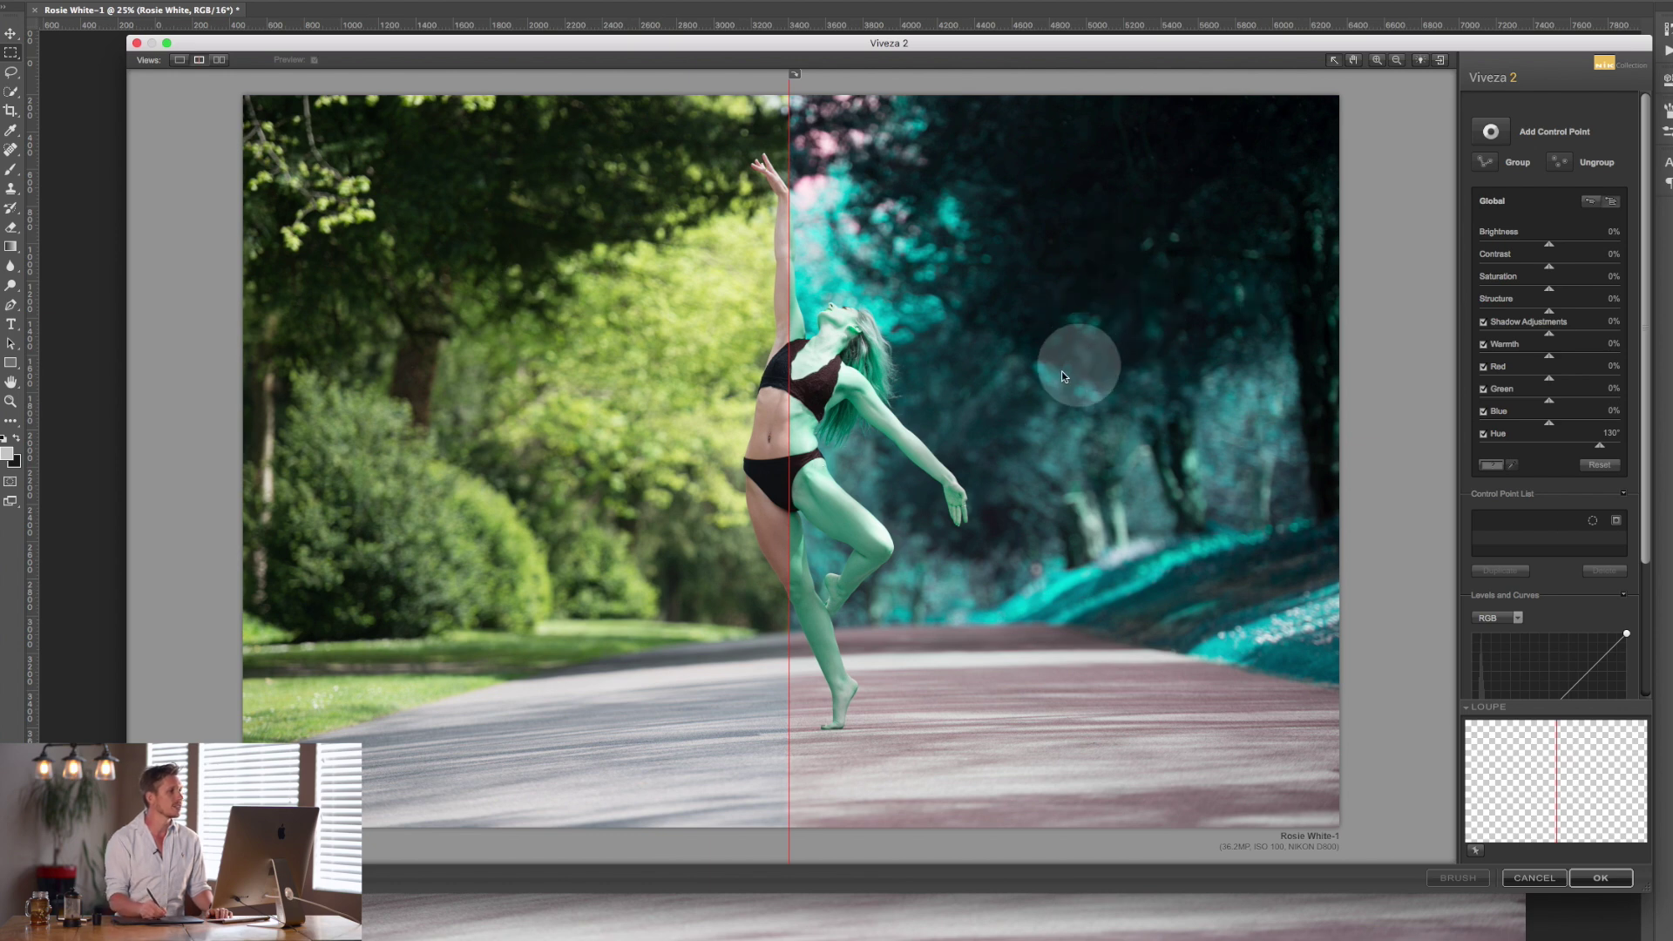
Place before and after side by side, magnified to 100% on the dancer's chest.
left_click(795, 75)
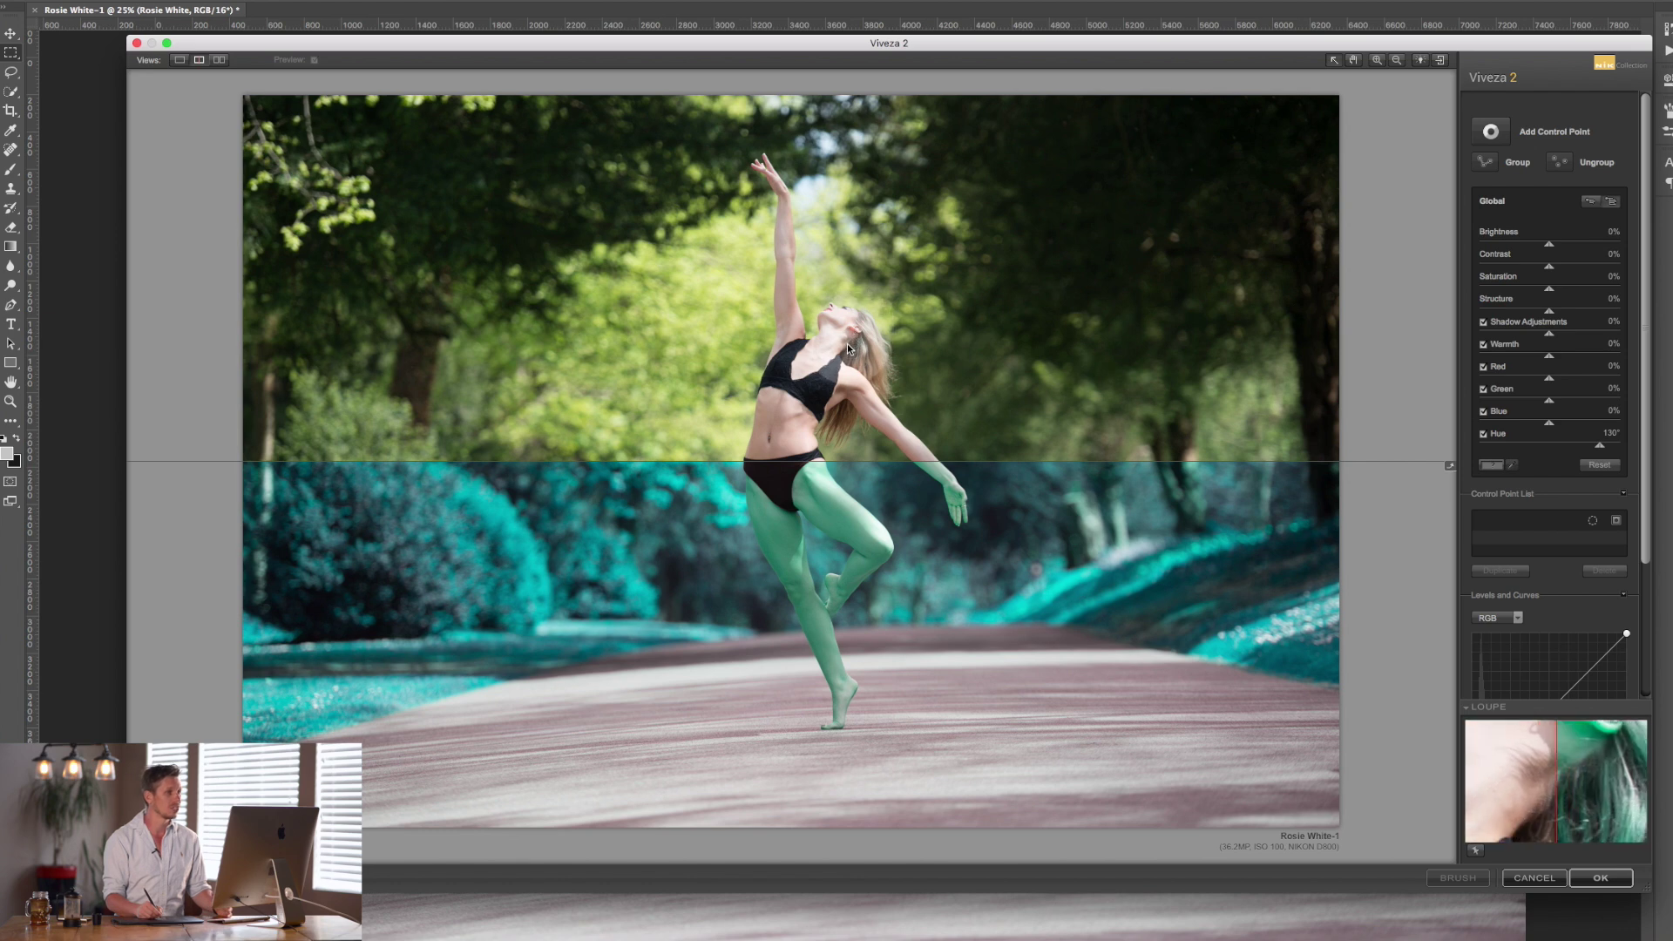
left_click(220, 60)
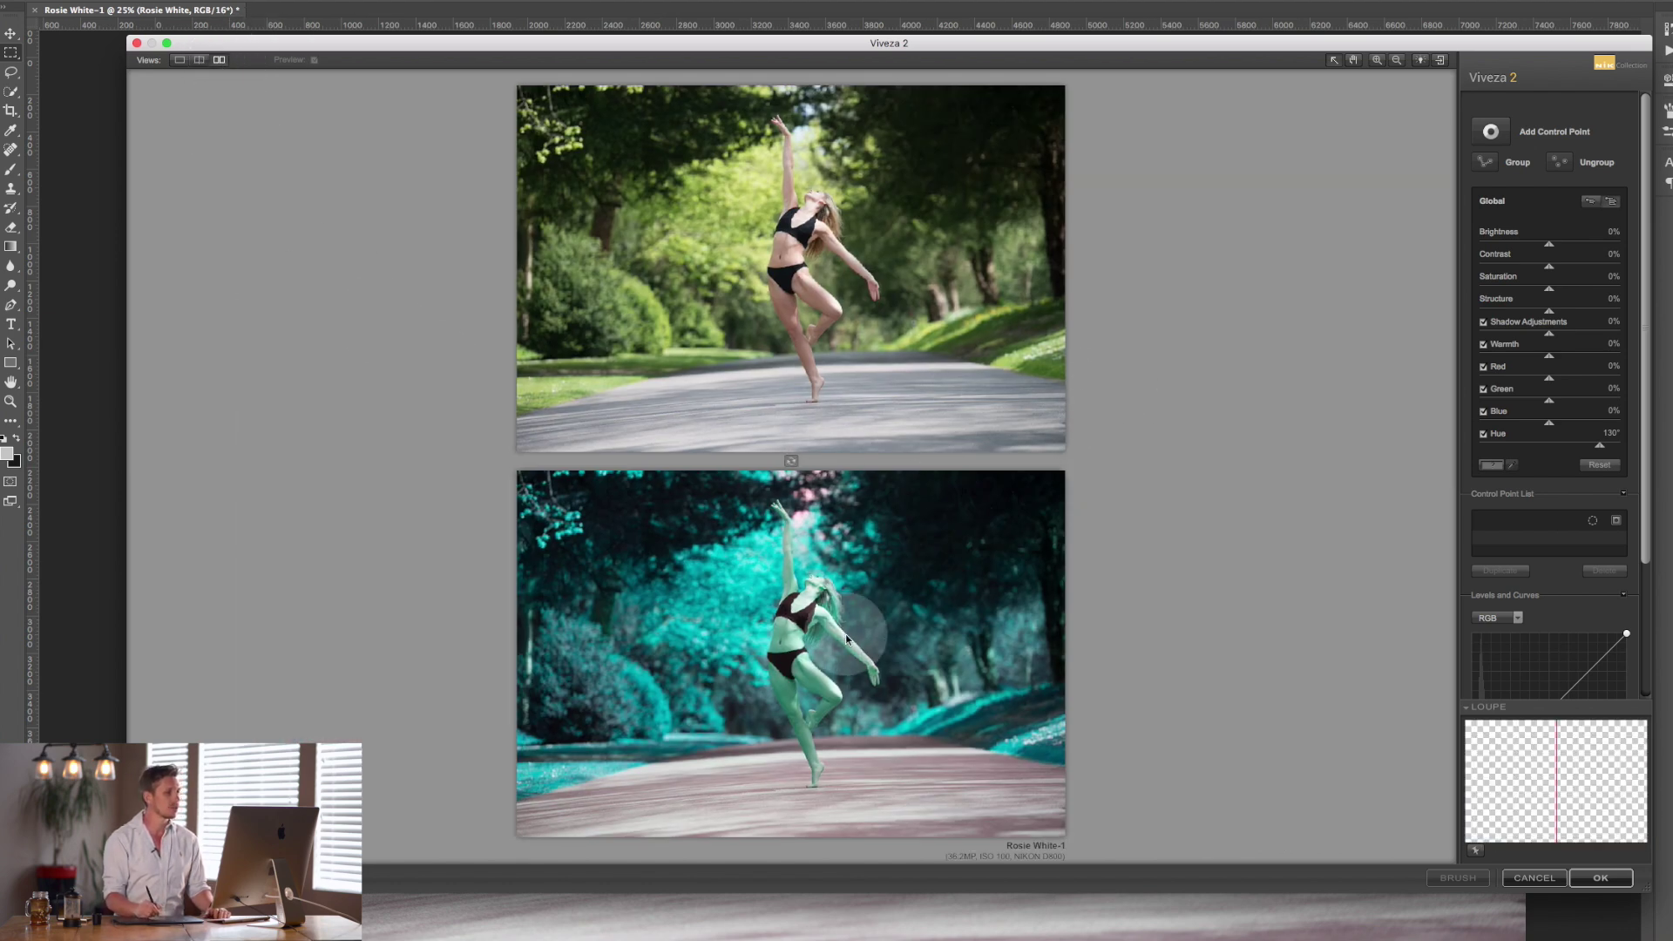
left_click(791, 460)
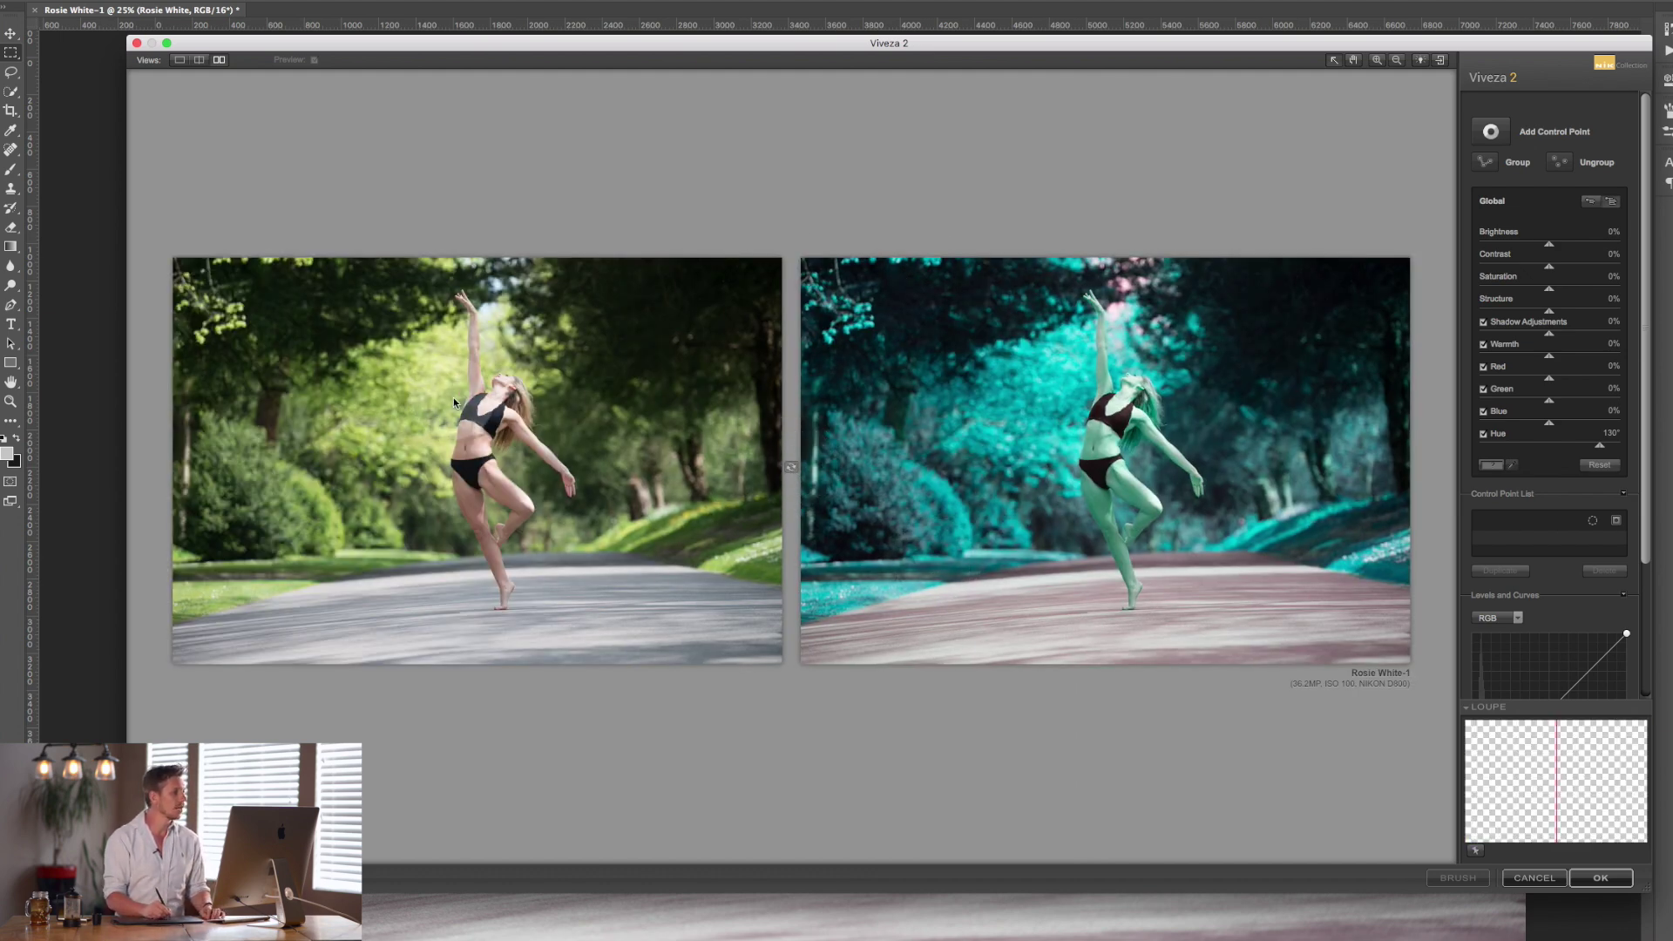
left_click(489, 406)
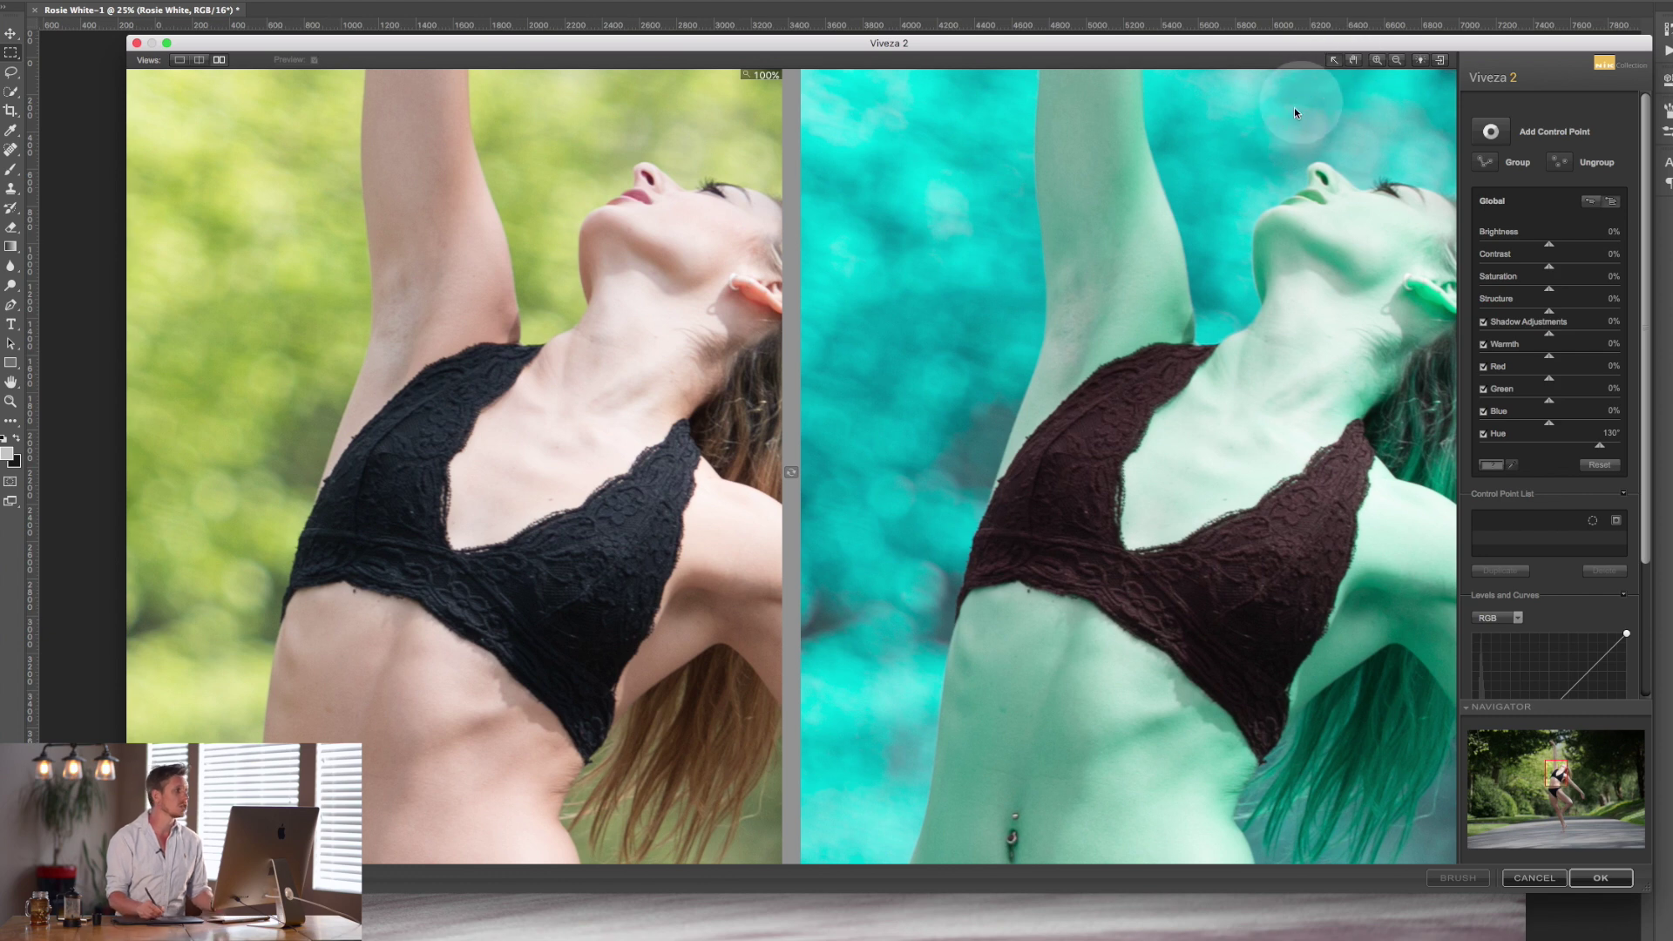
Show only the edited photo, fitted to the preview.
left_click(200, 60)
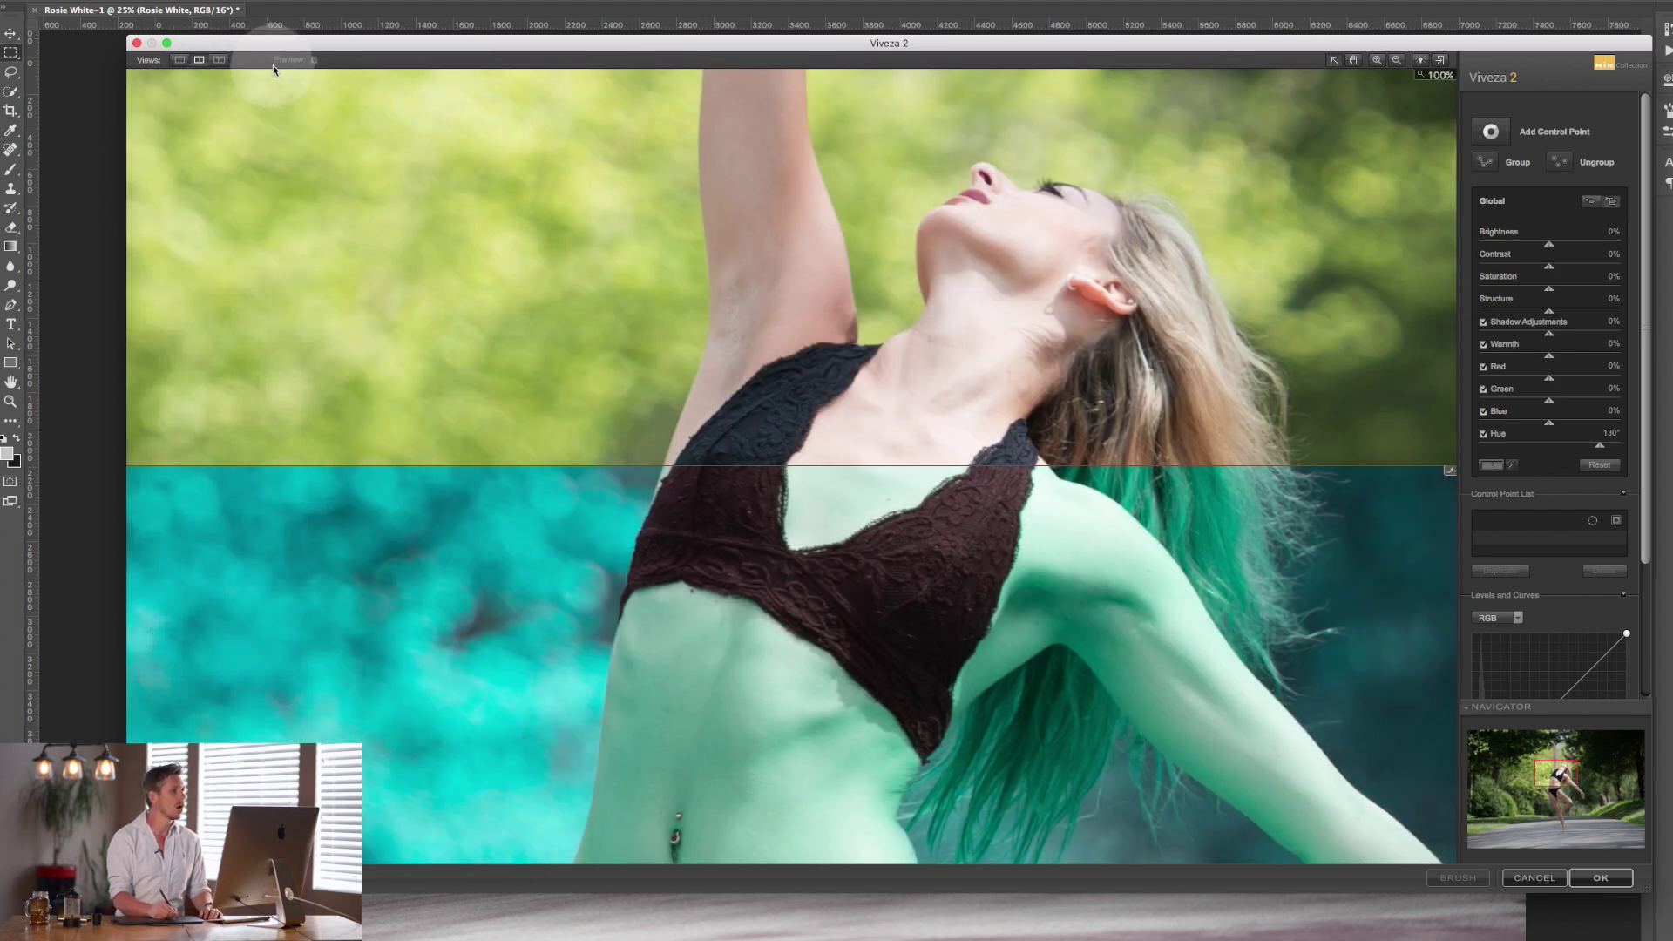
left_click(180, 61)
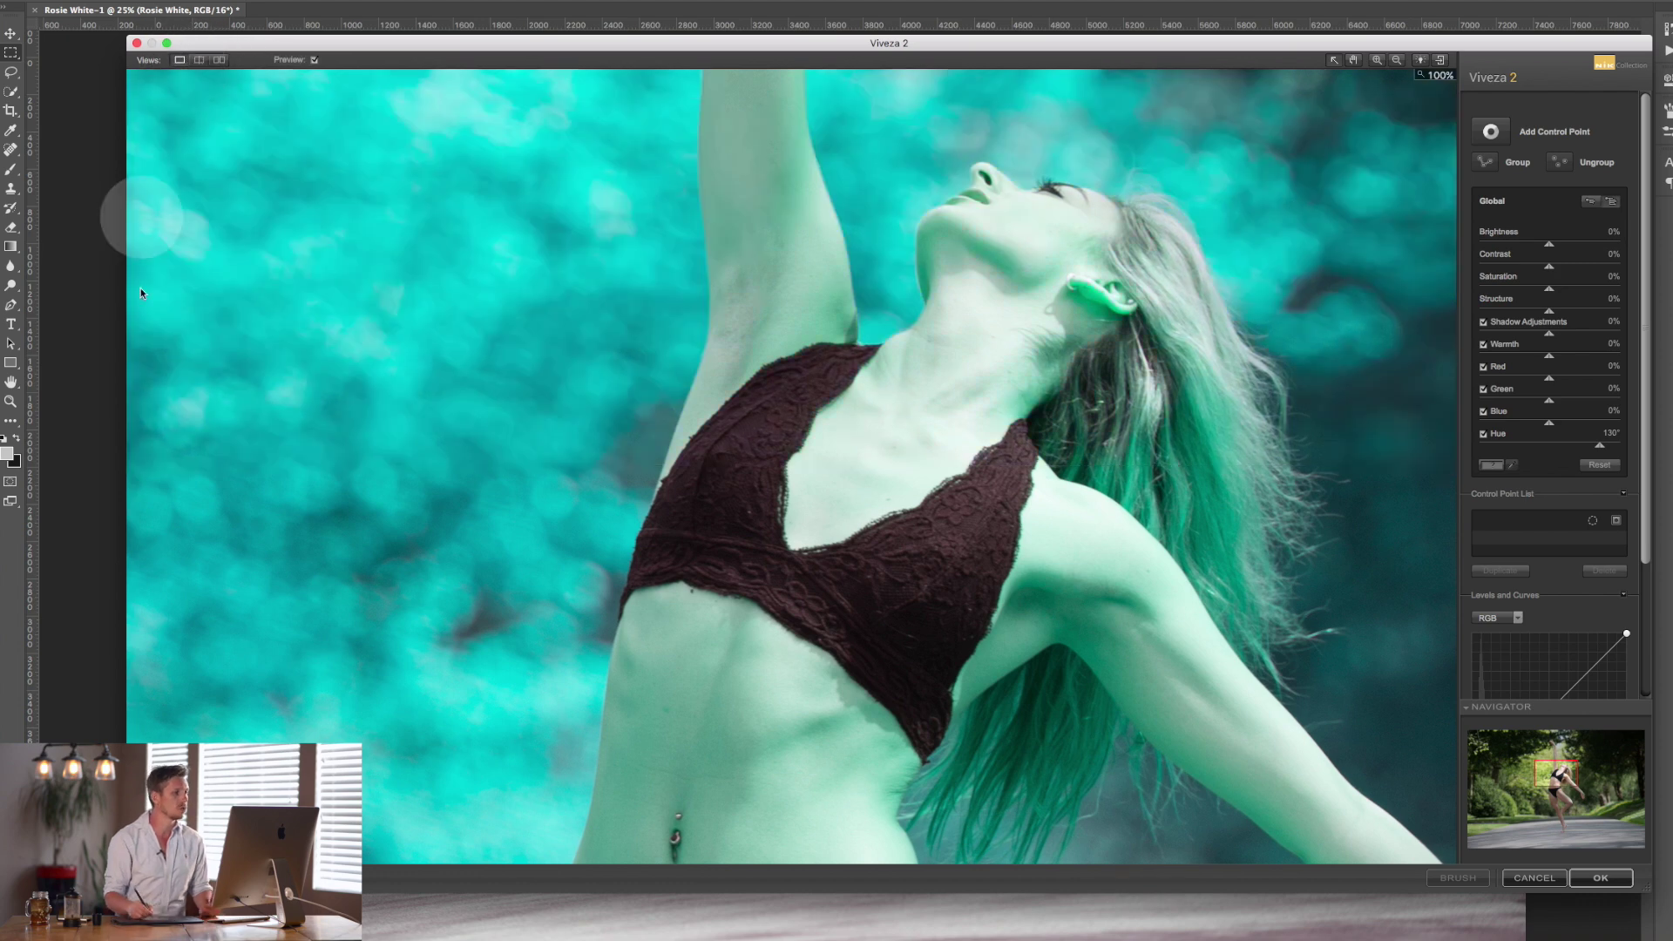
left_click(1015, 309)
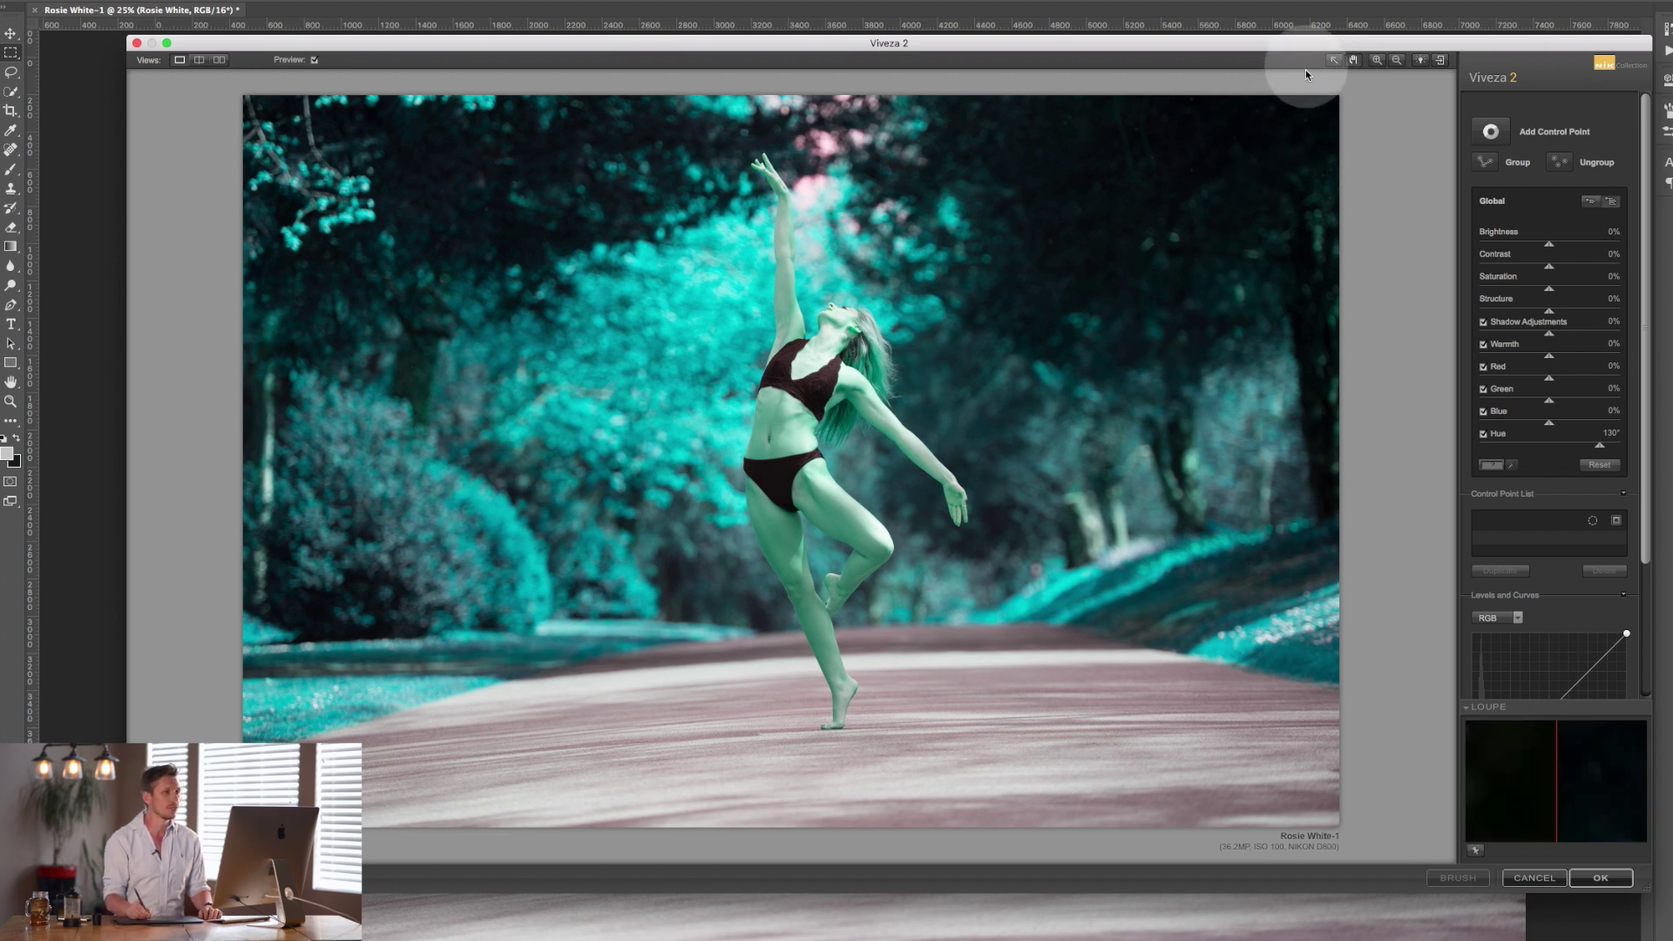
Briefly compare with the original, cycle the background shade, and hide the adjustment controls.
left_click(1377, 60)
left_click_drag(1420, 60, 1417, 67)
left_click(1420, 61)
left_click(1420, 61)
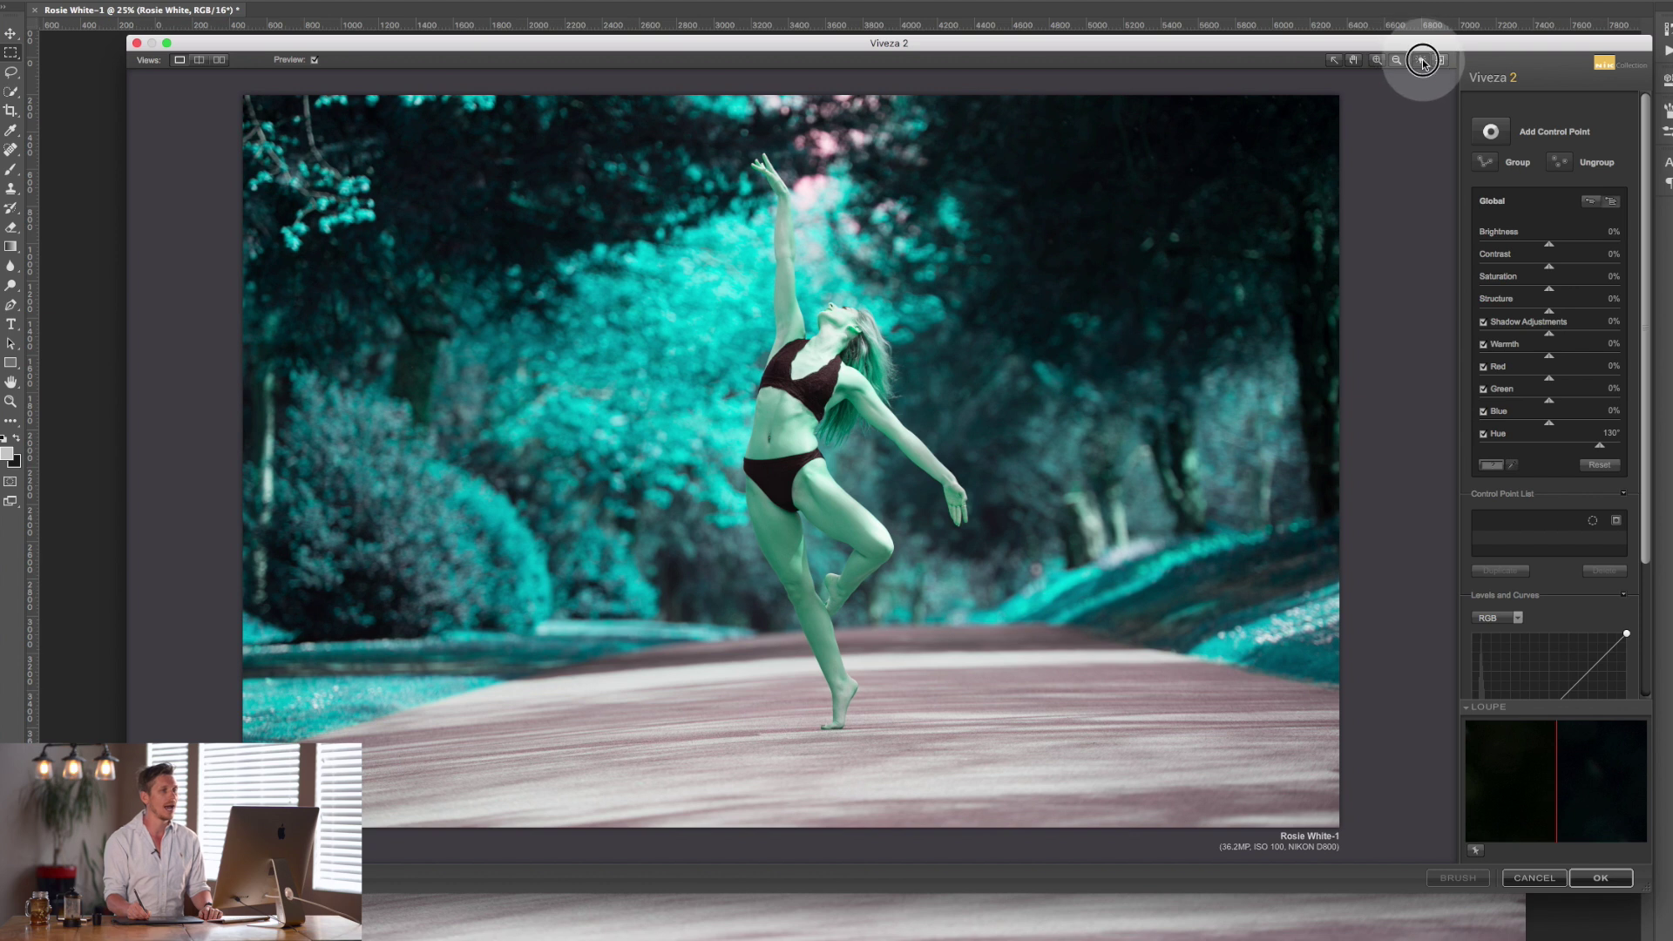
left_click(1420, 60)
left_click(1421, 61)
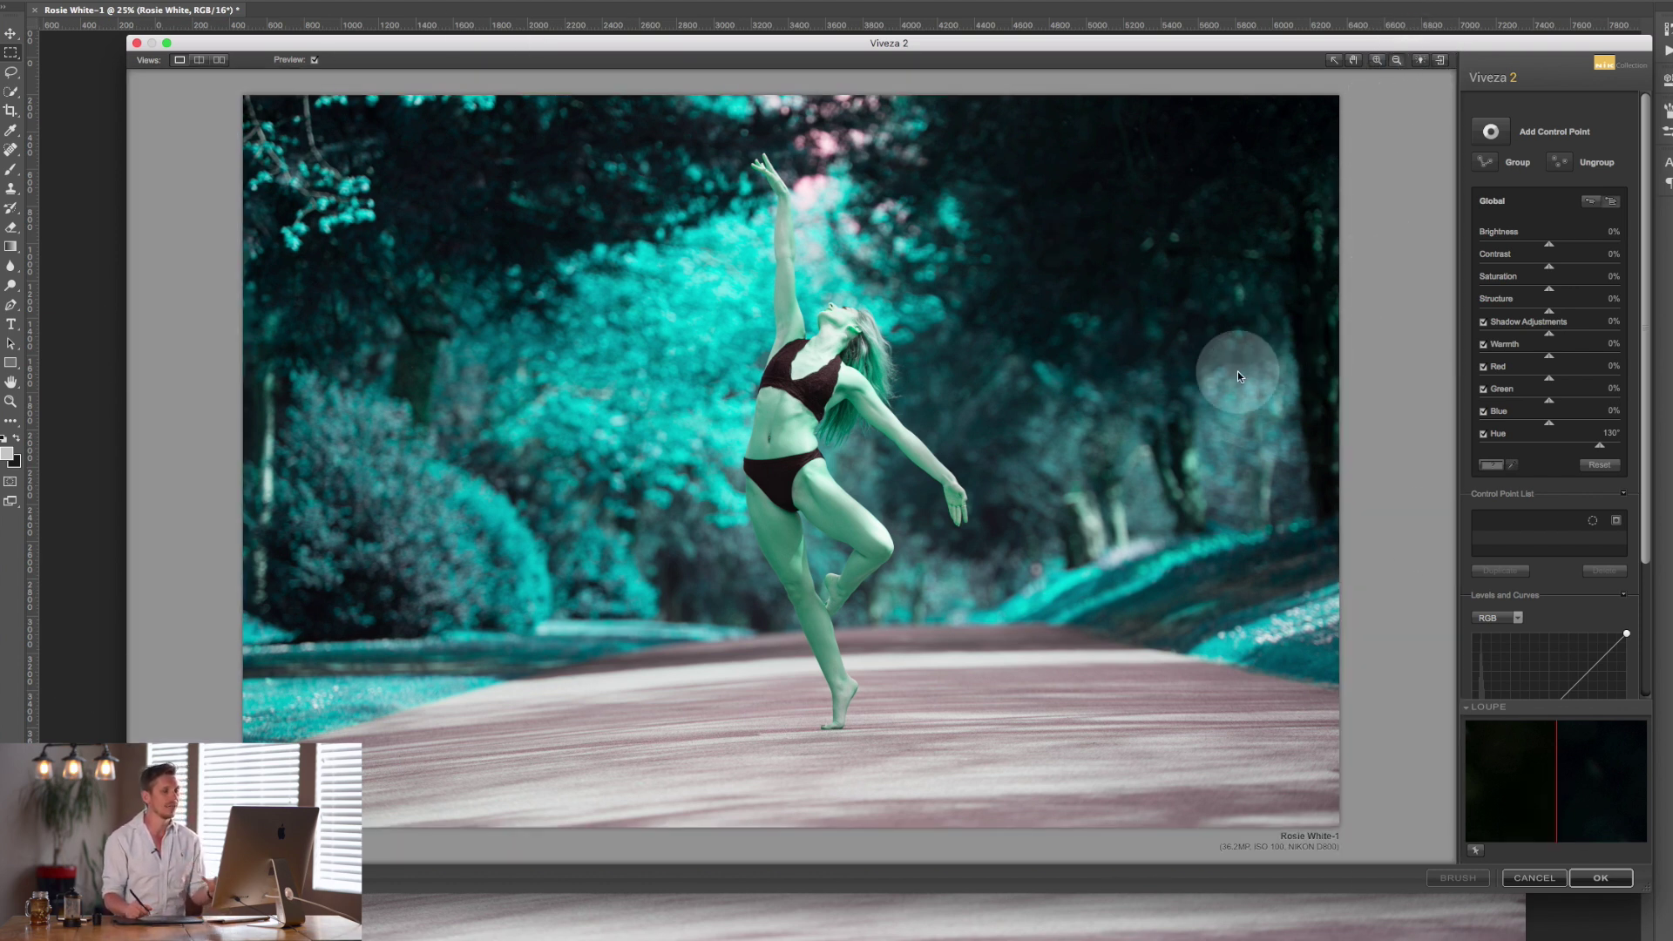
left_click(1440, 59)
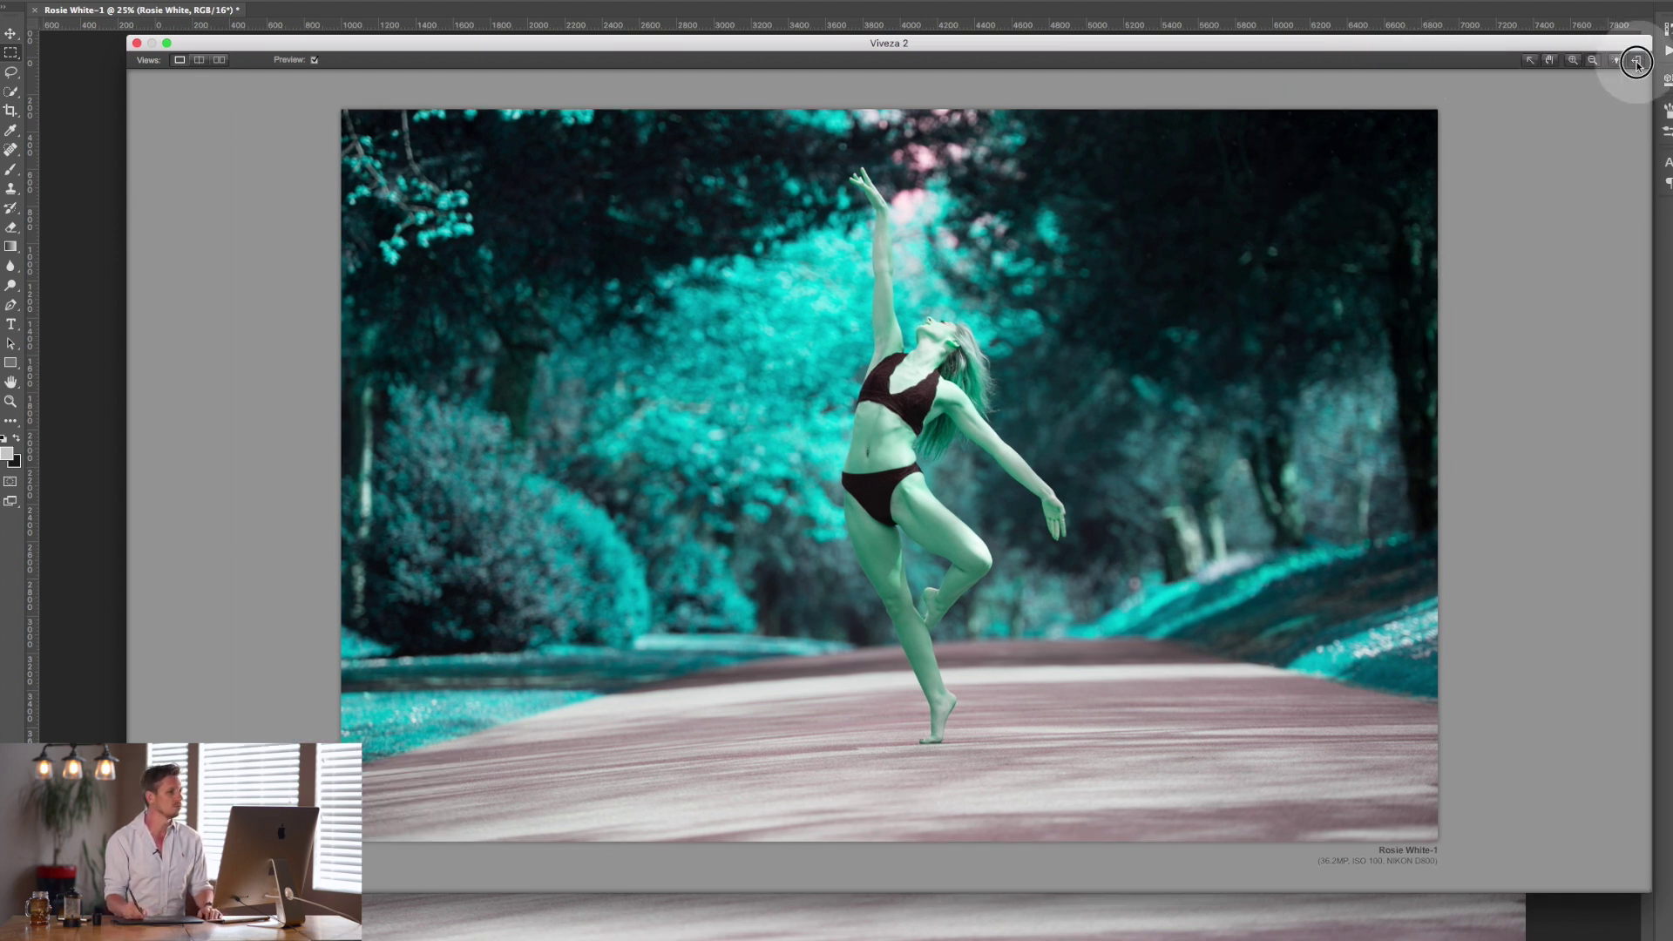
Bring the controls back, reset Hue to 0°, and expand Global to show every slider.
left_click(1637, 61)
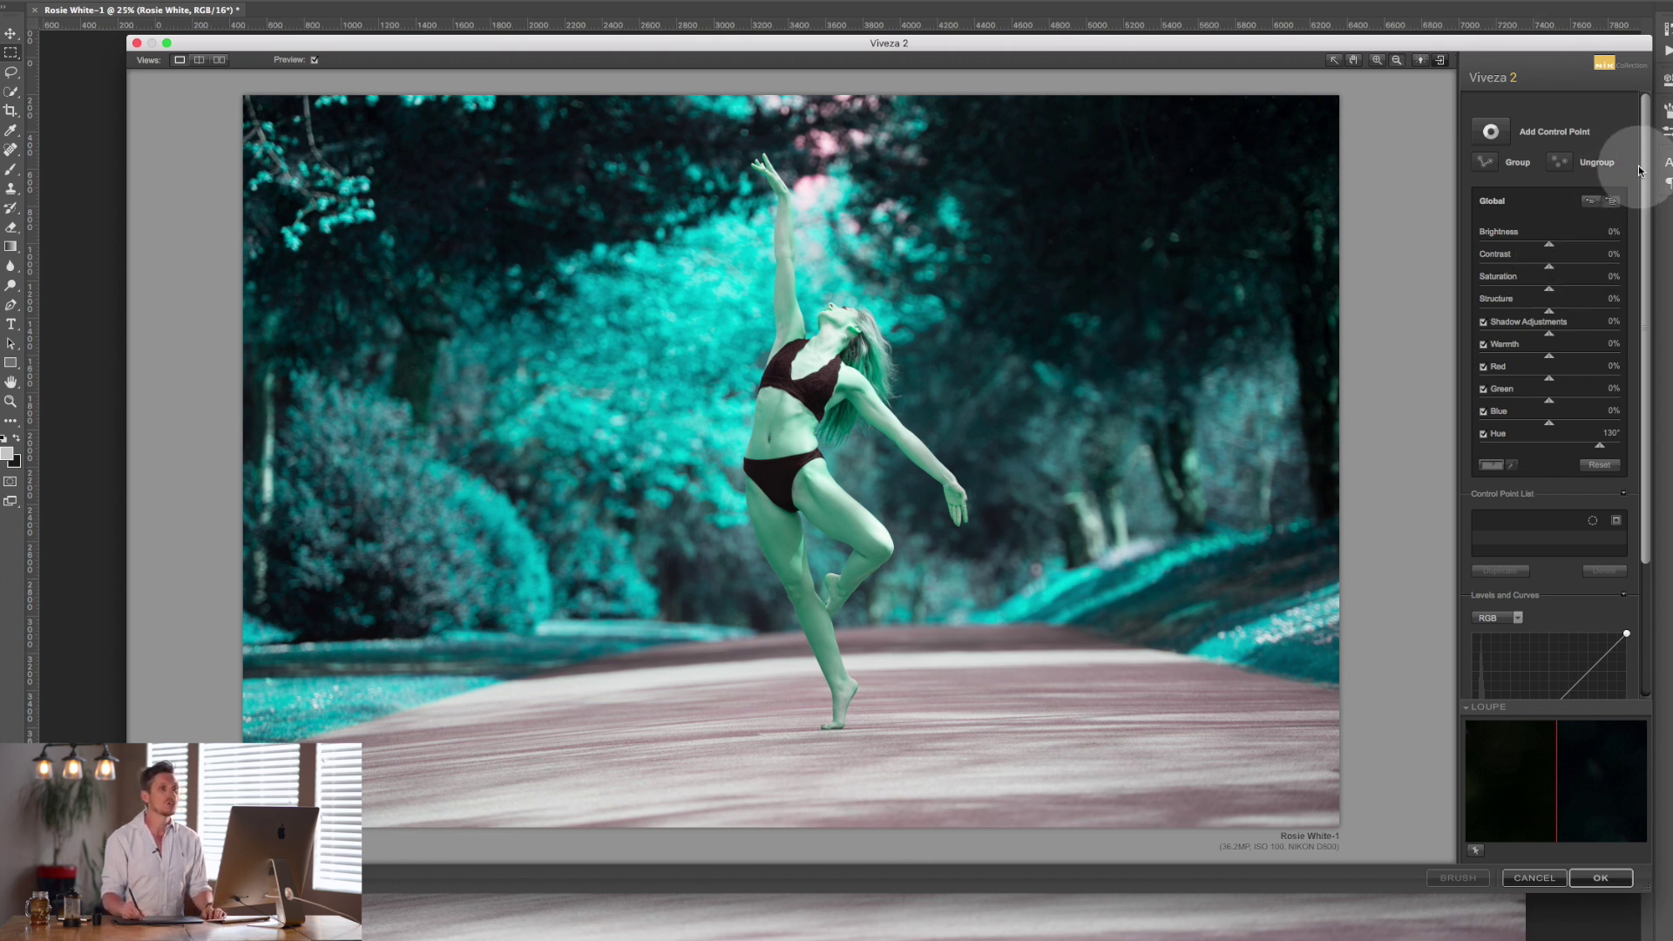
left_click_drag(1647, 179, 1644, 69)
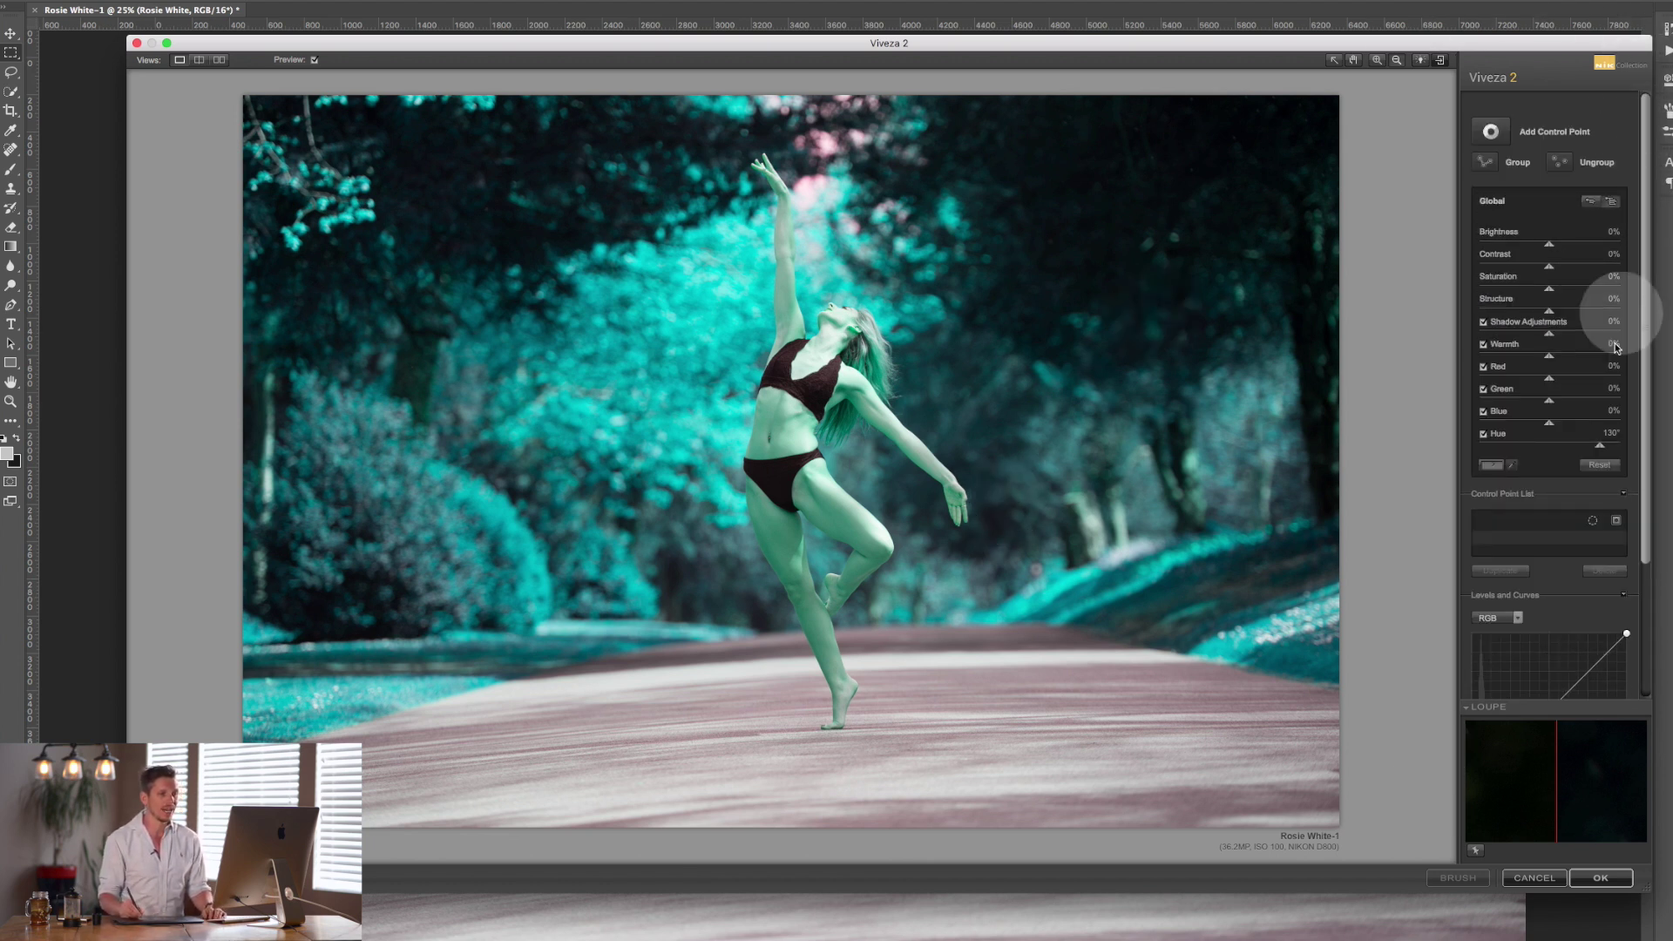
left_click(1600, 464)
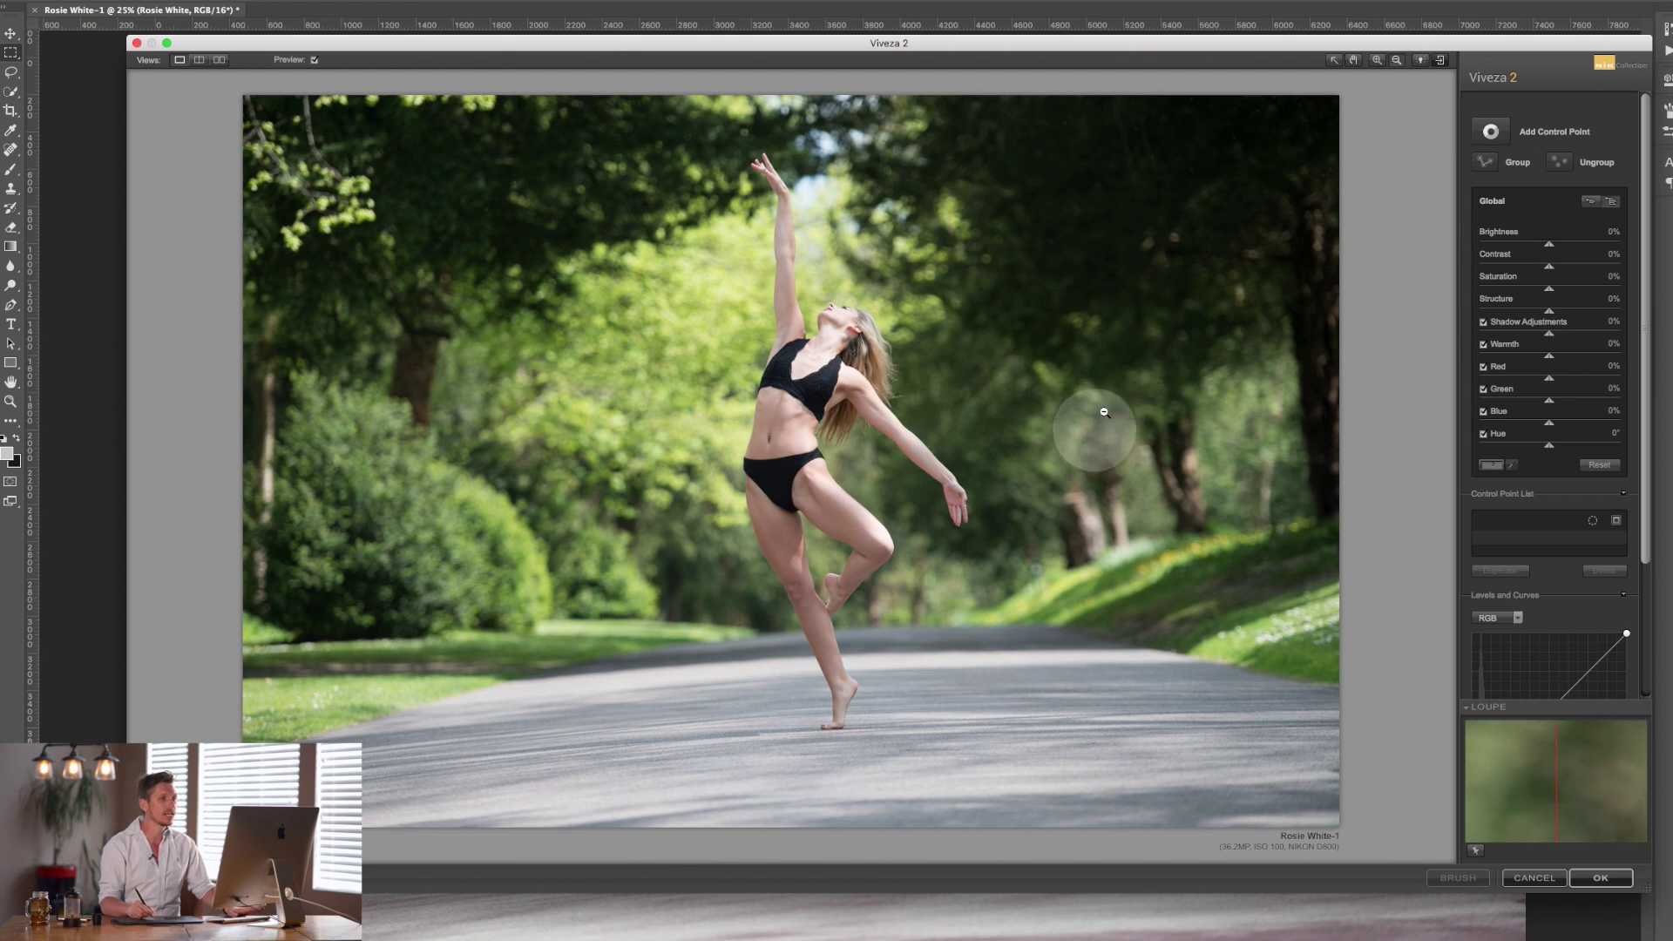
left_click(1611, 201)
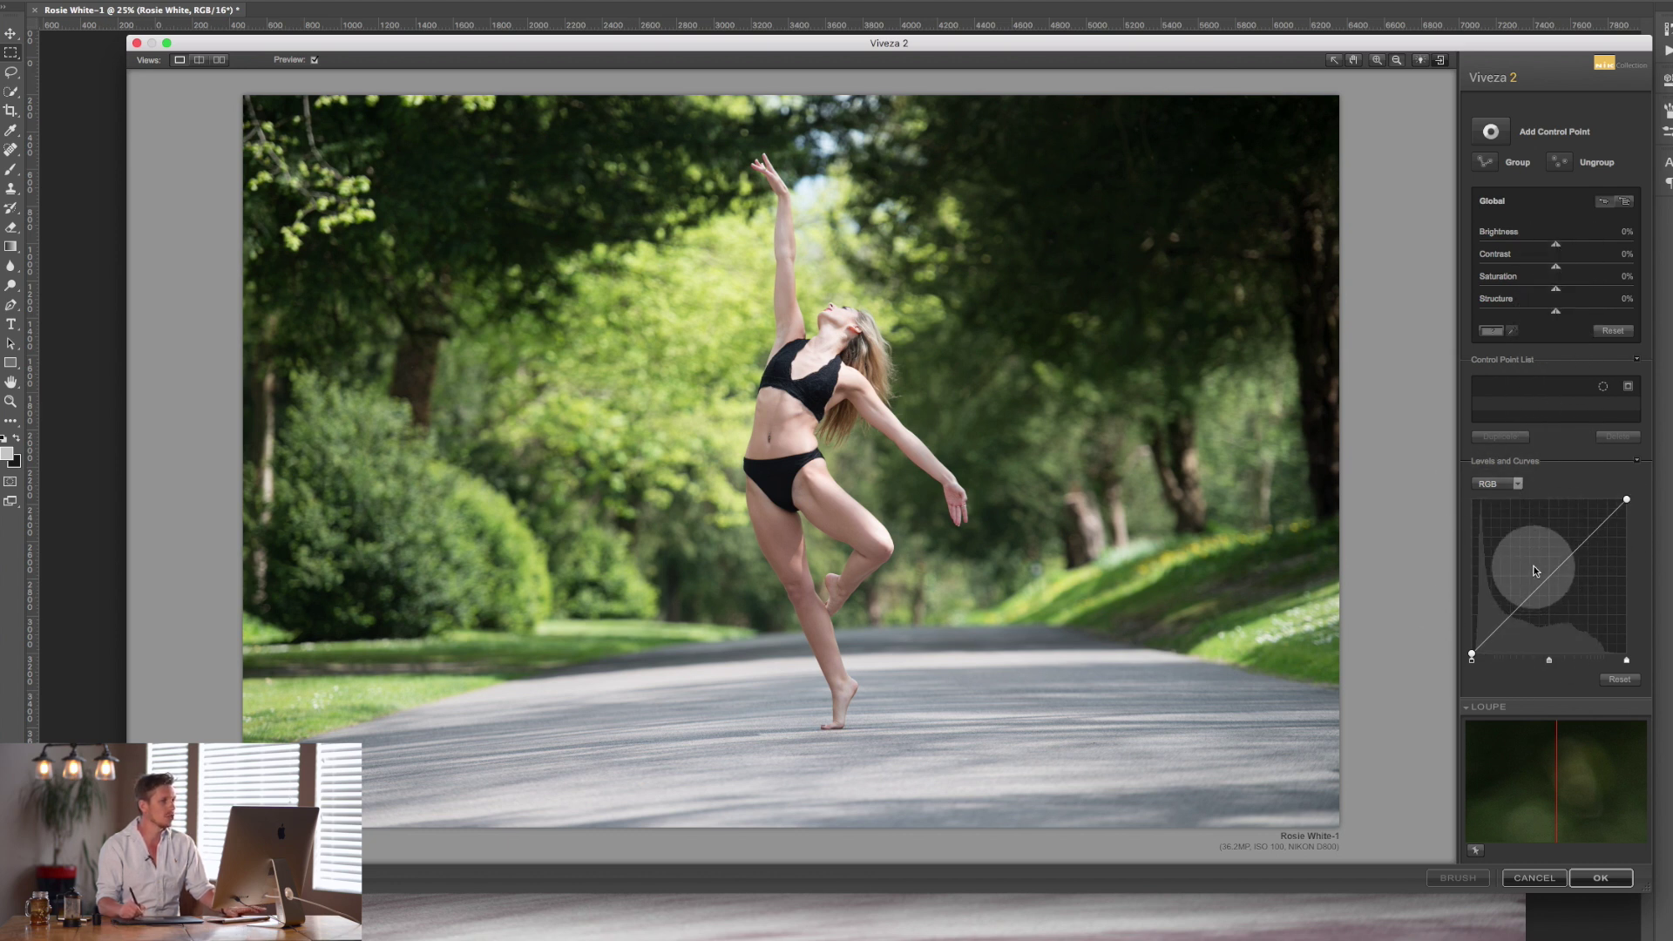
left_click(1629, 204)
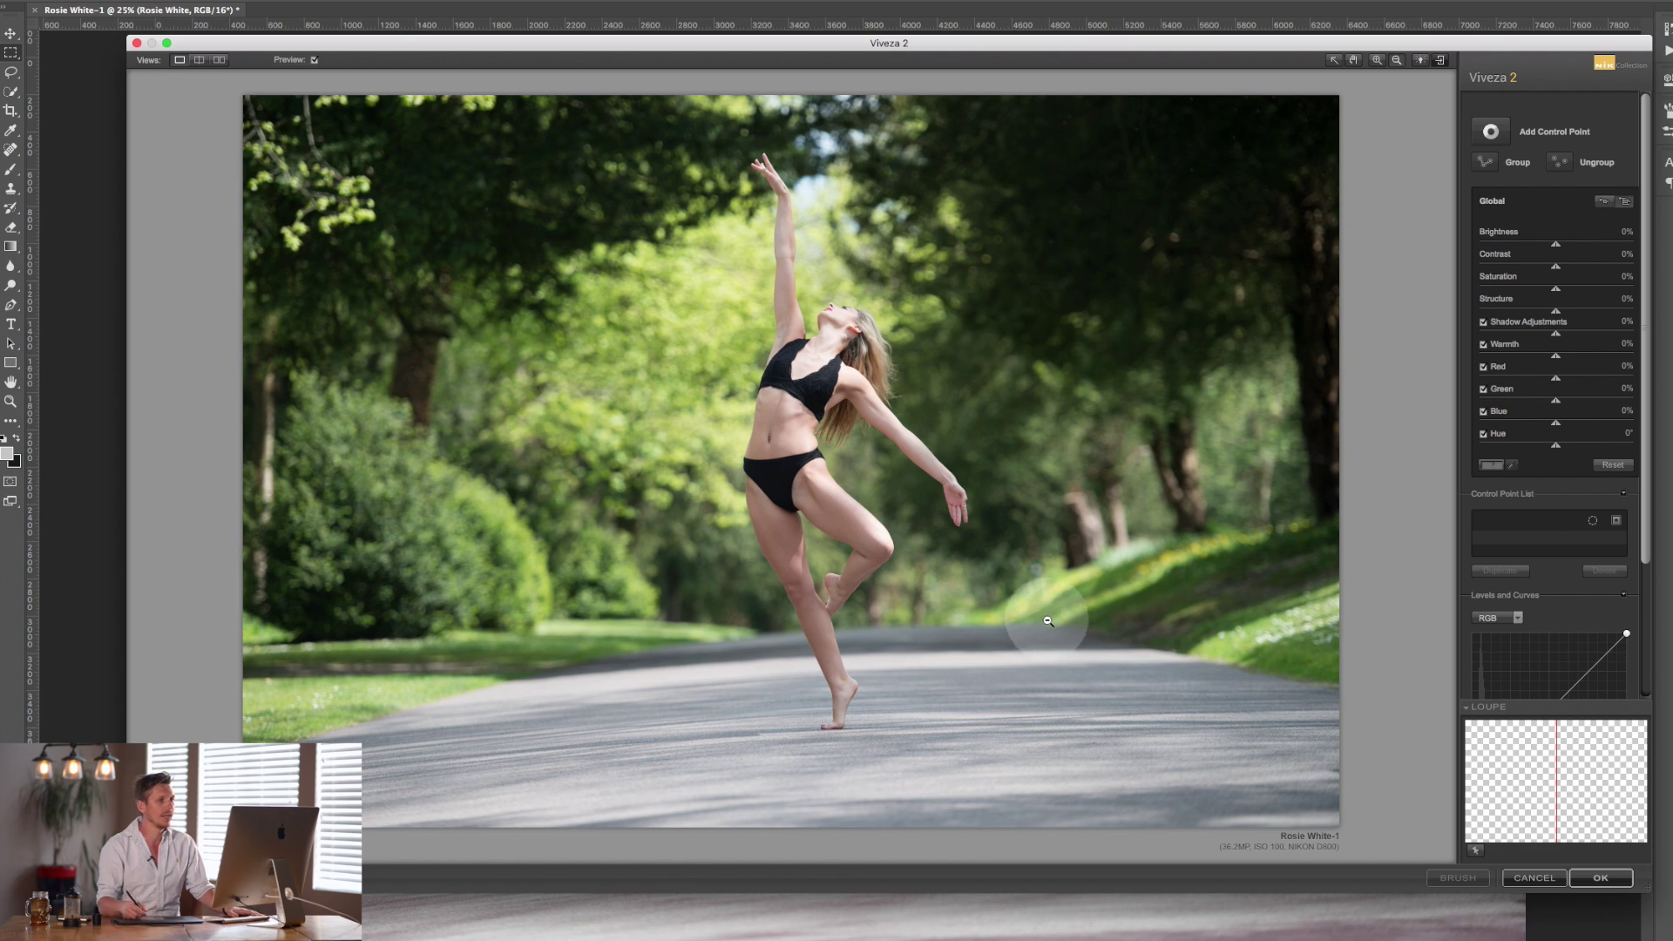
Try Brightness at 37% and 20% and Contrast at 46%, then reset Brightness, Contrast and Saturation to 0%.
left_click_drag(1557, 250, 1588, 250)
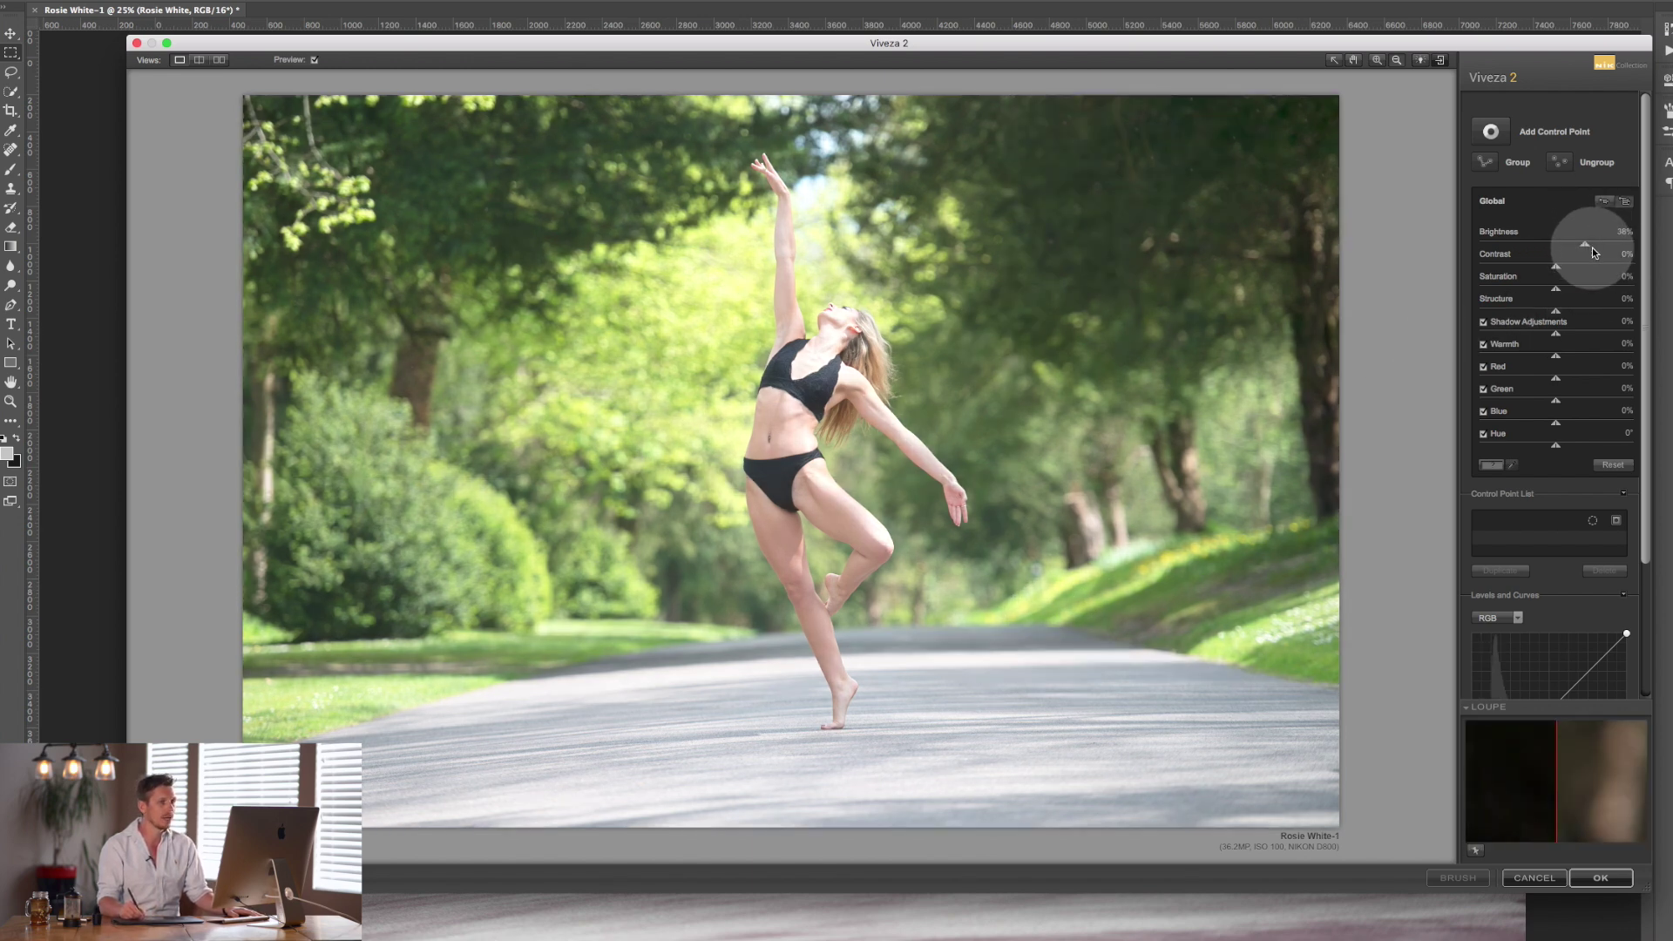
left_click_drag(1591, 247, 1572, 247)
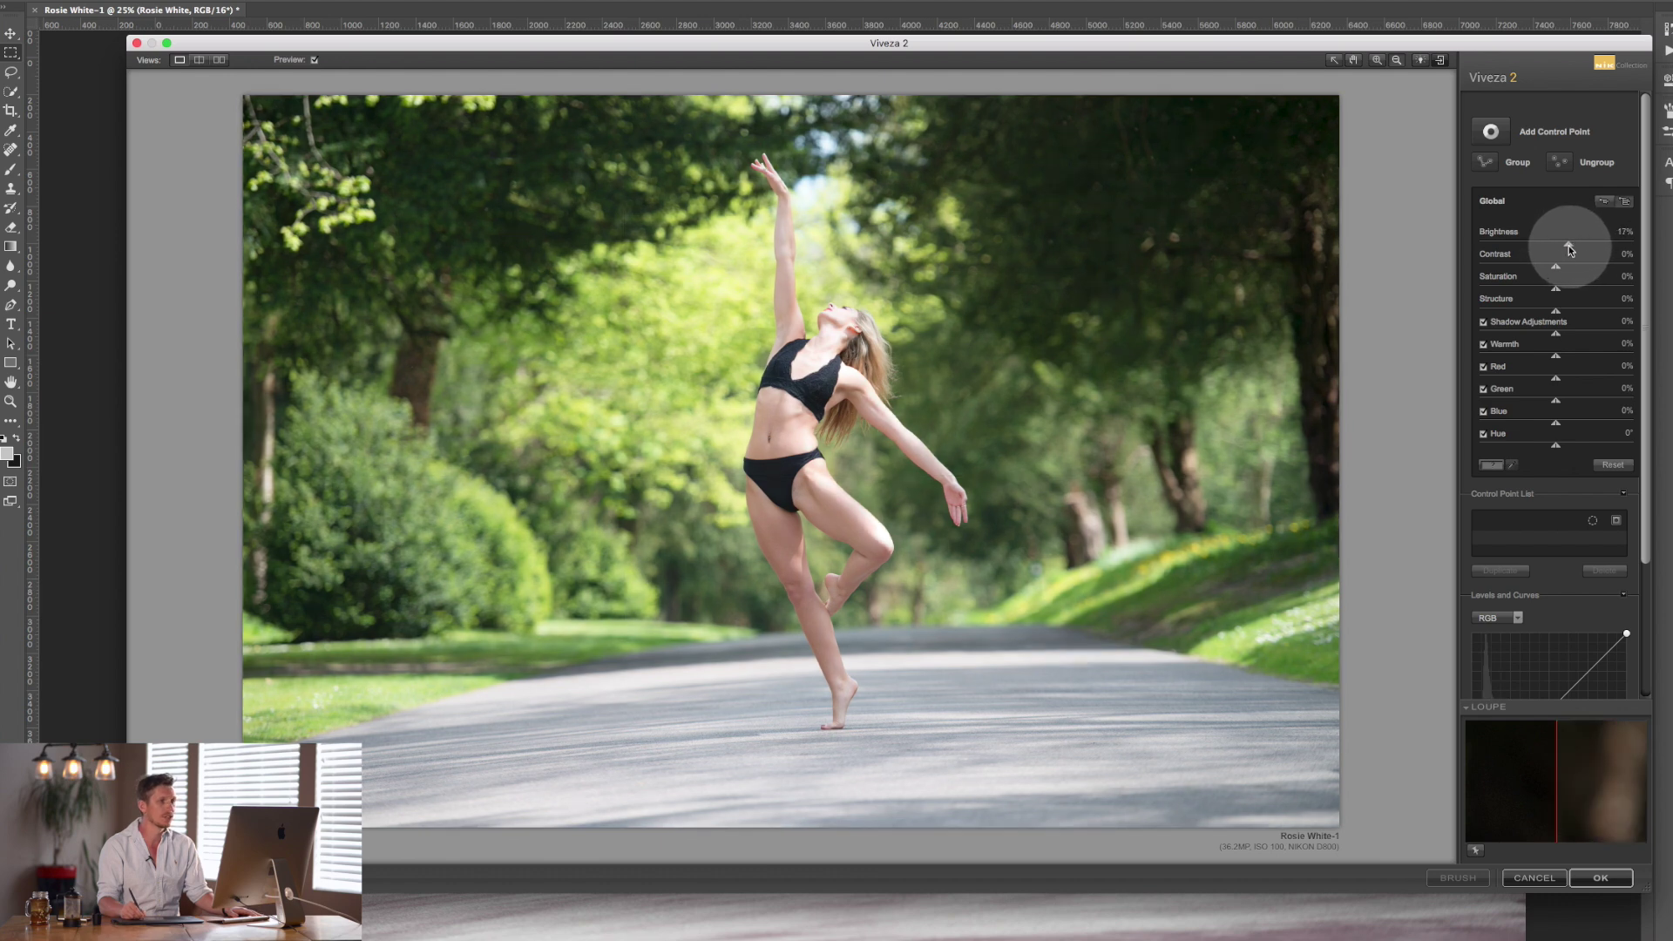
double_click(1567, 249)
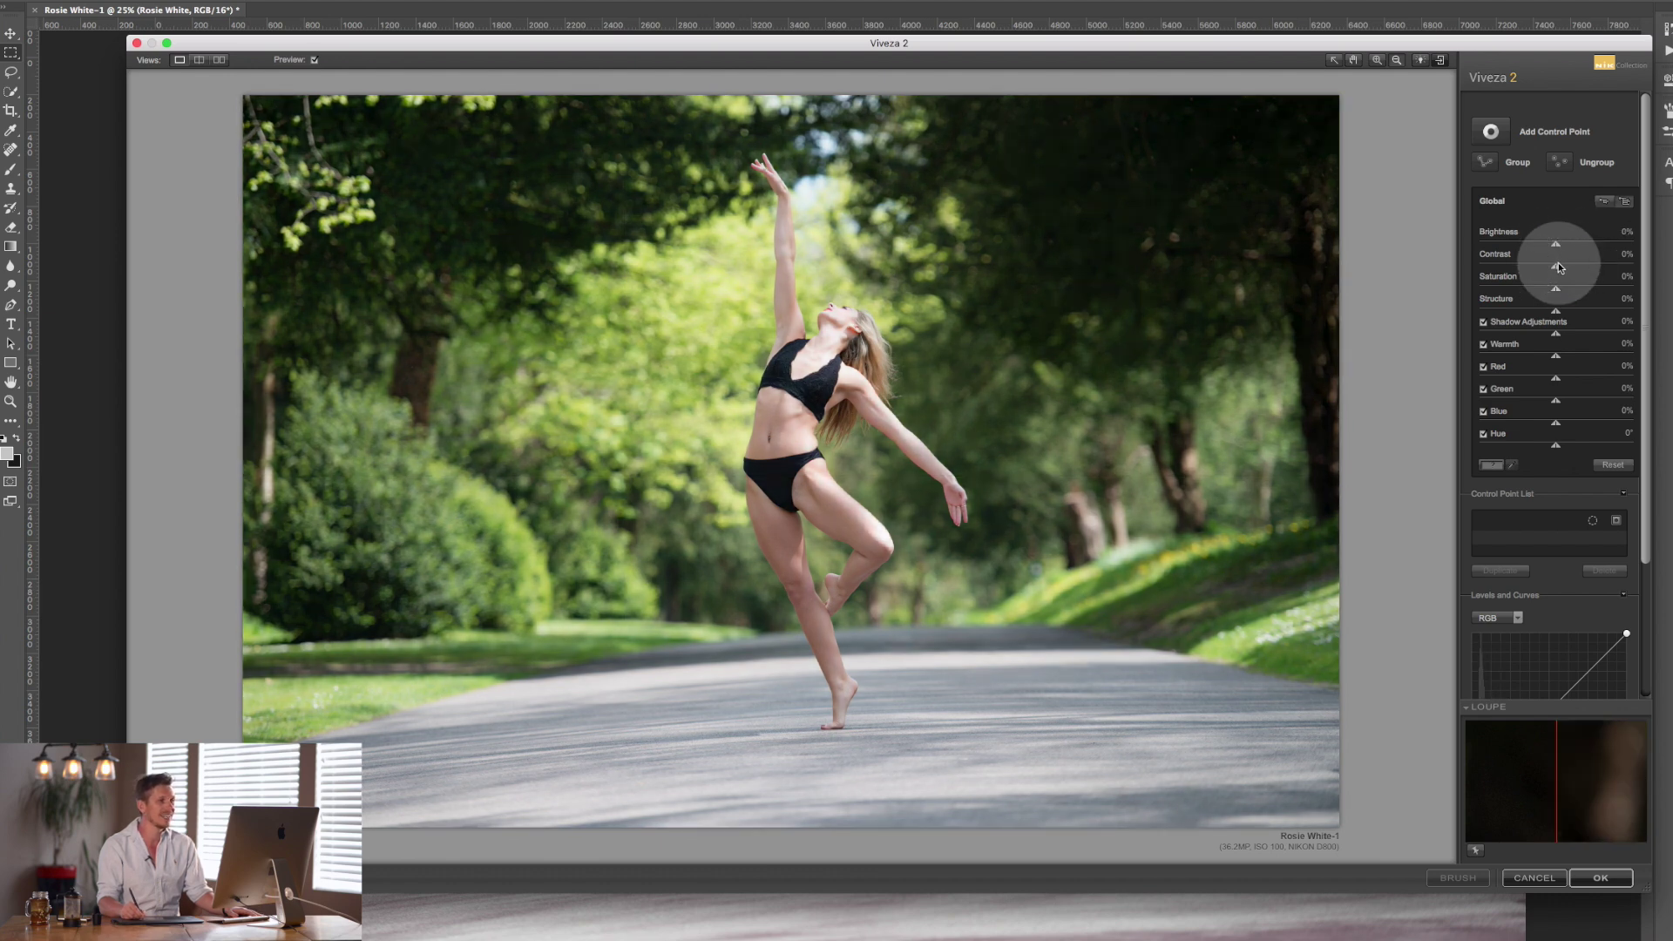
left_click_drag(1558, 264, 1592, 288)
double_click(1524, 265)
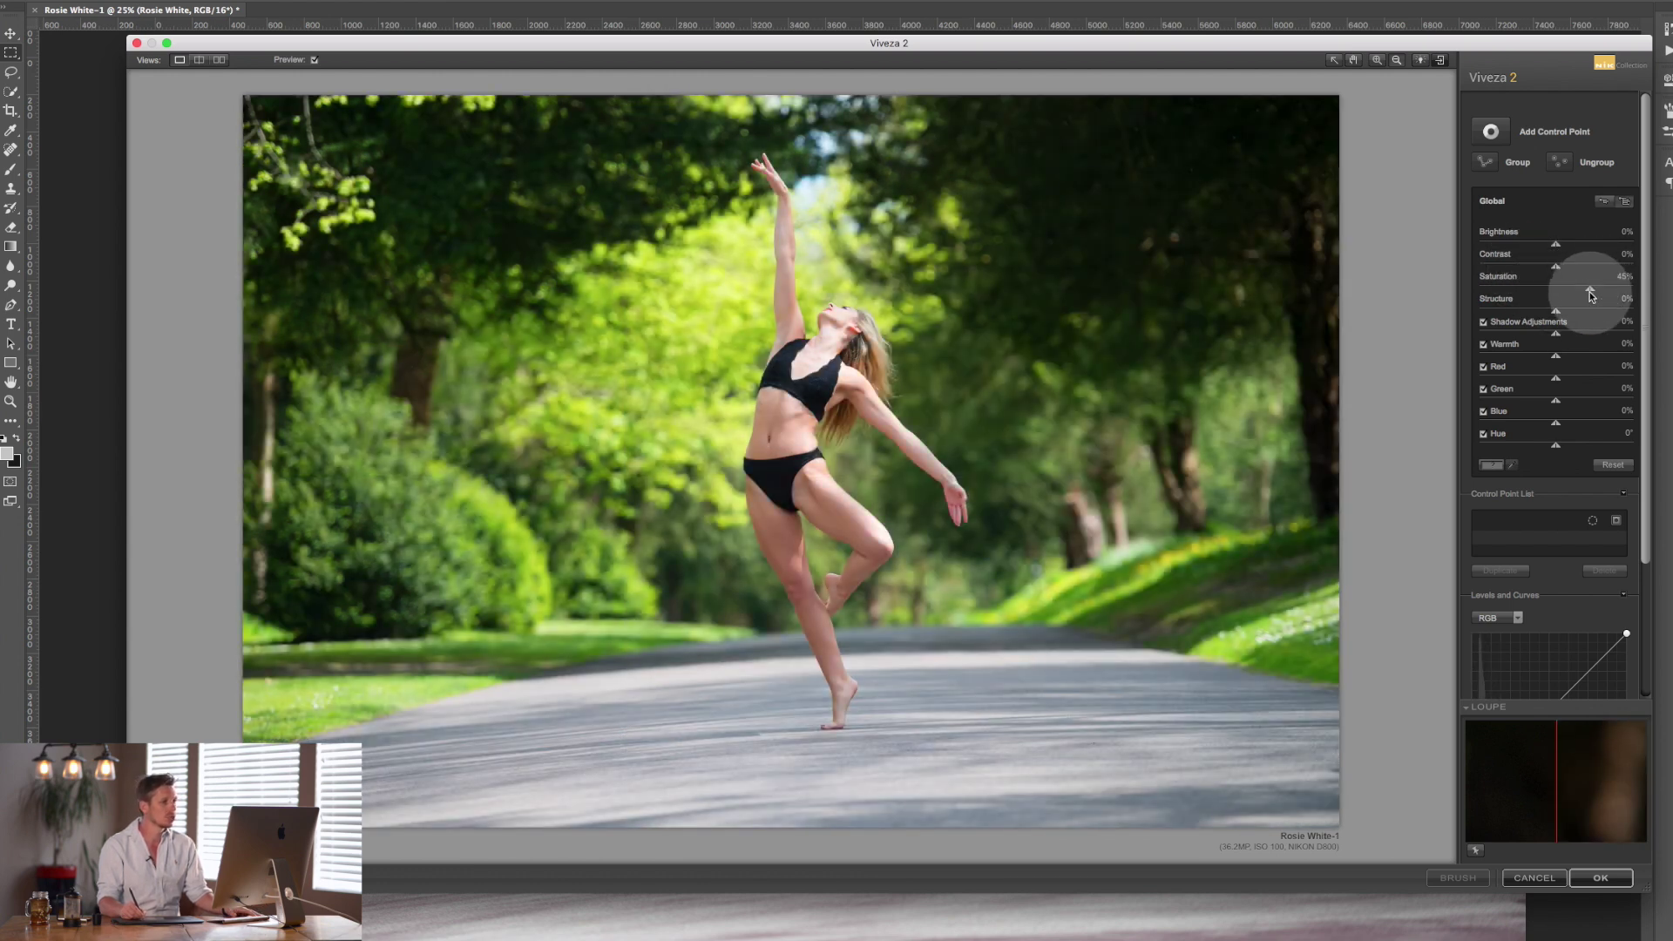
double_click(1579, 290)
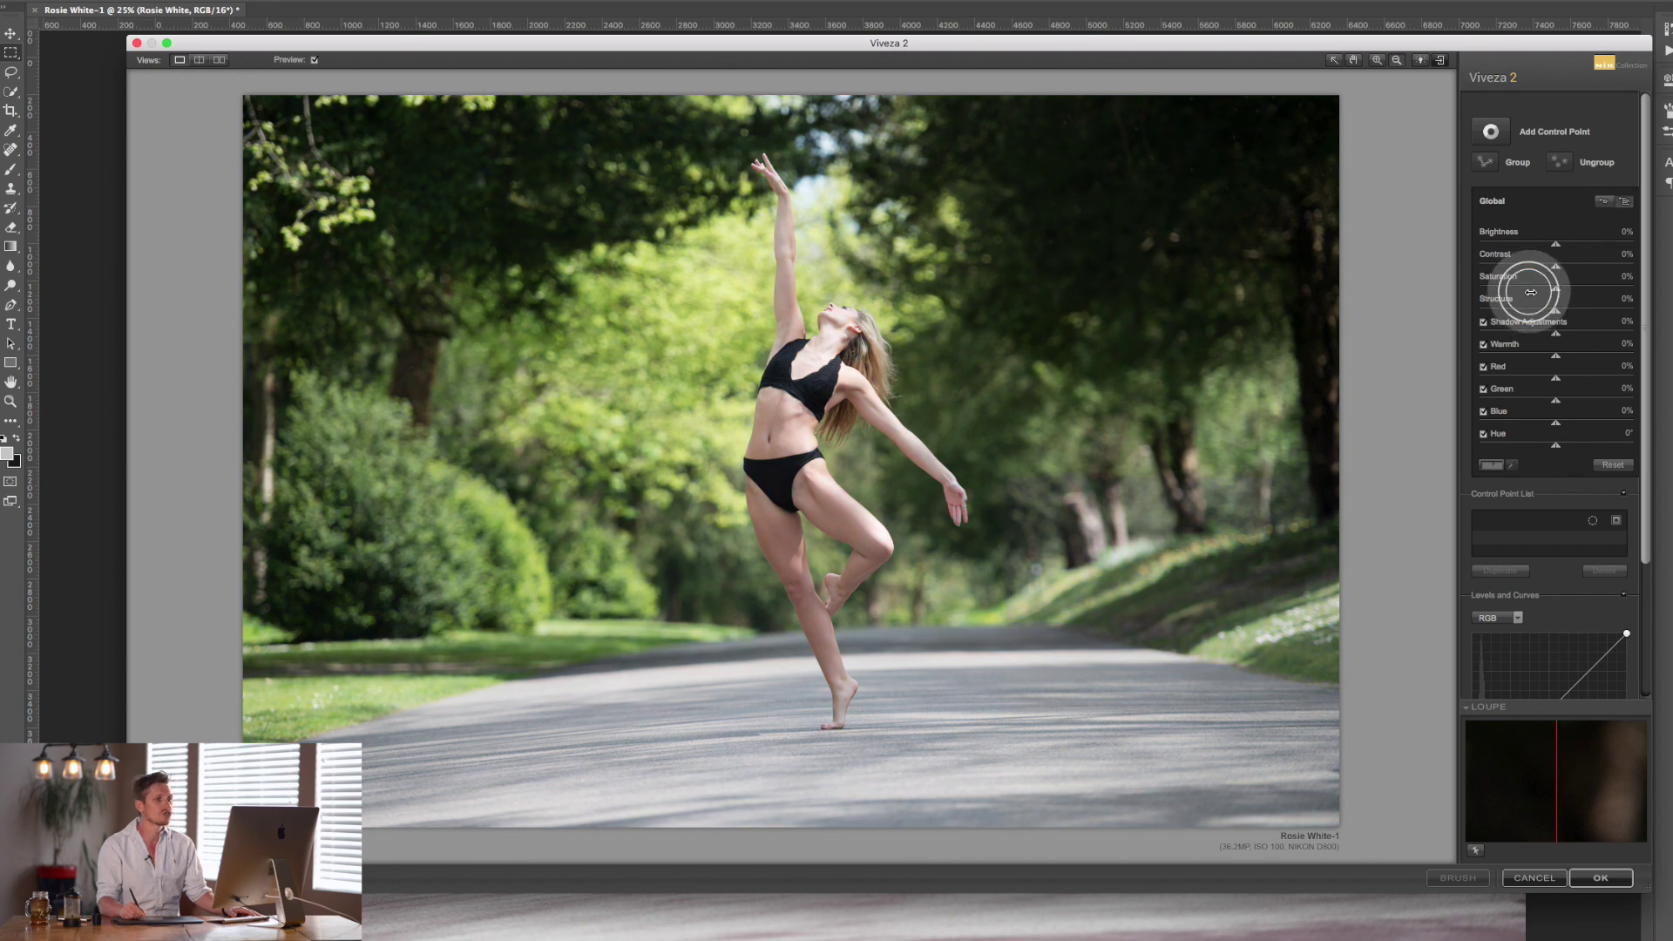
Try Structure at 60% and 34%, then settle it low at about 6%.
left_click_drag(1557, 314, 1559, 312)
double_click(1562, 312)
double_click(1555, 312)
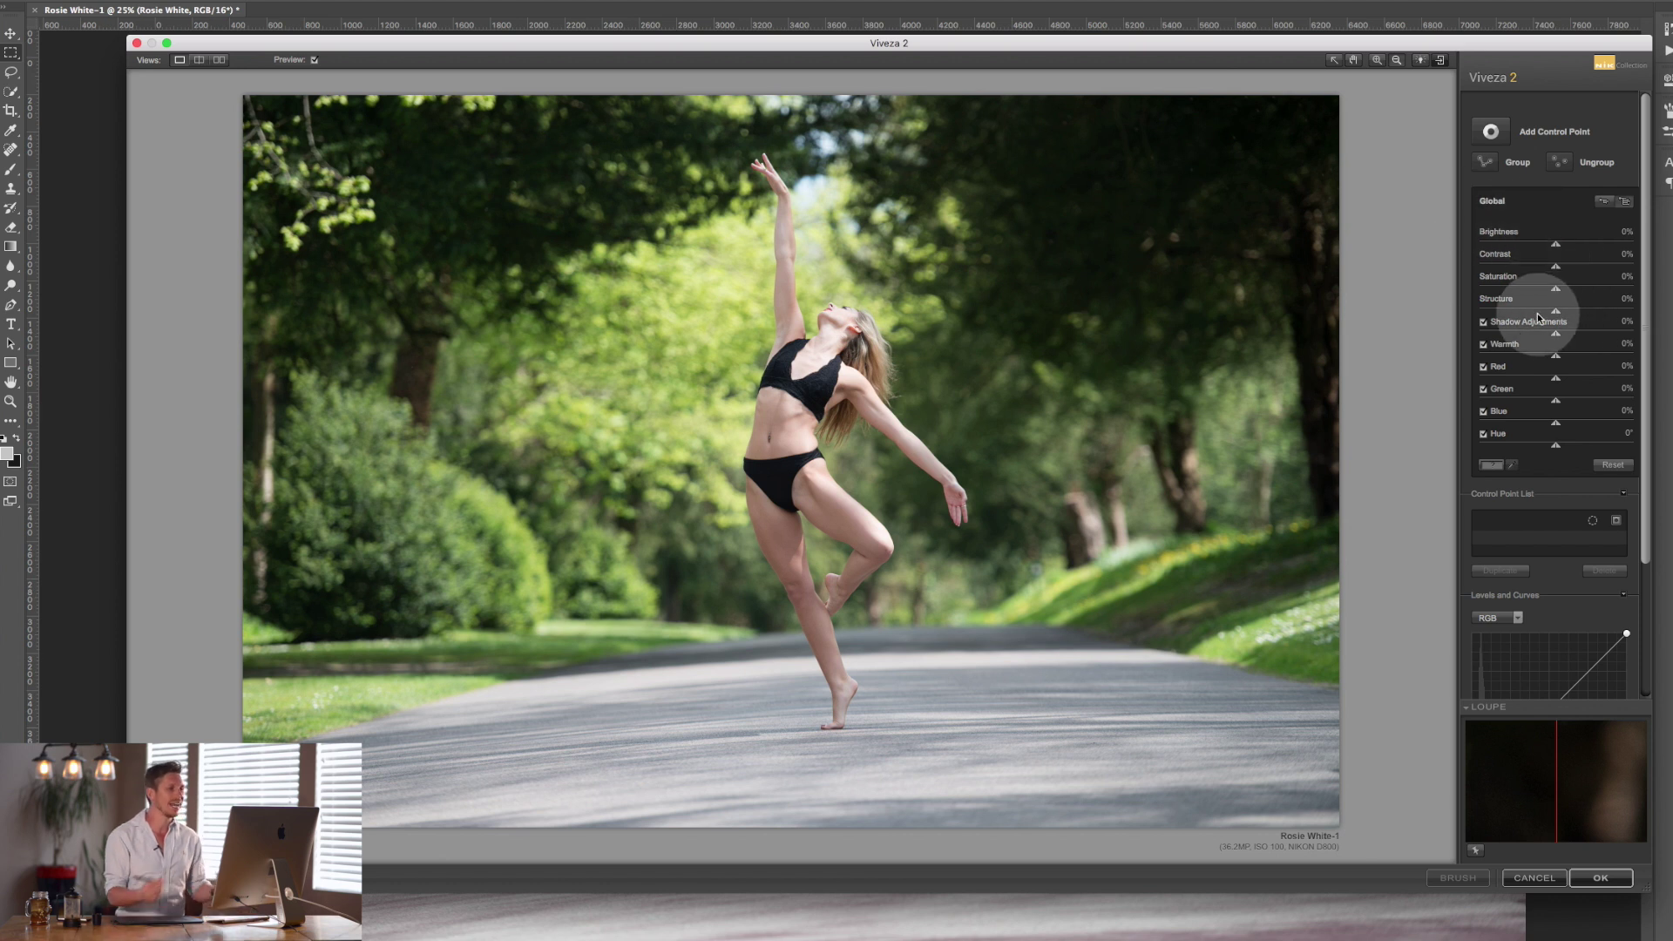
left_click_drag(1557, 312, 1583, 311)
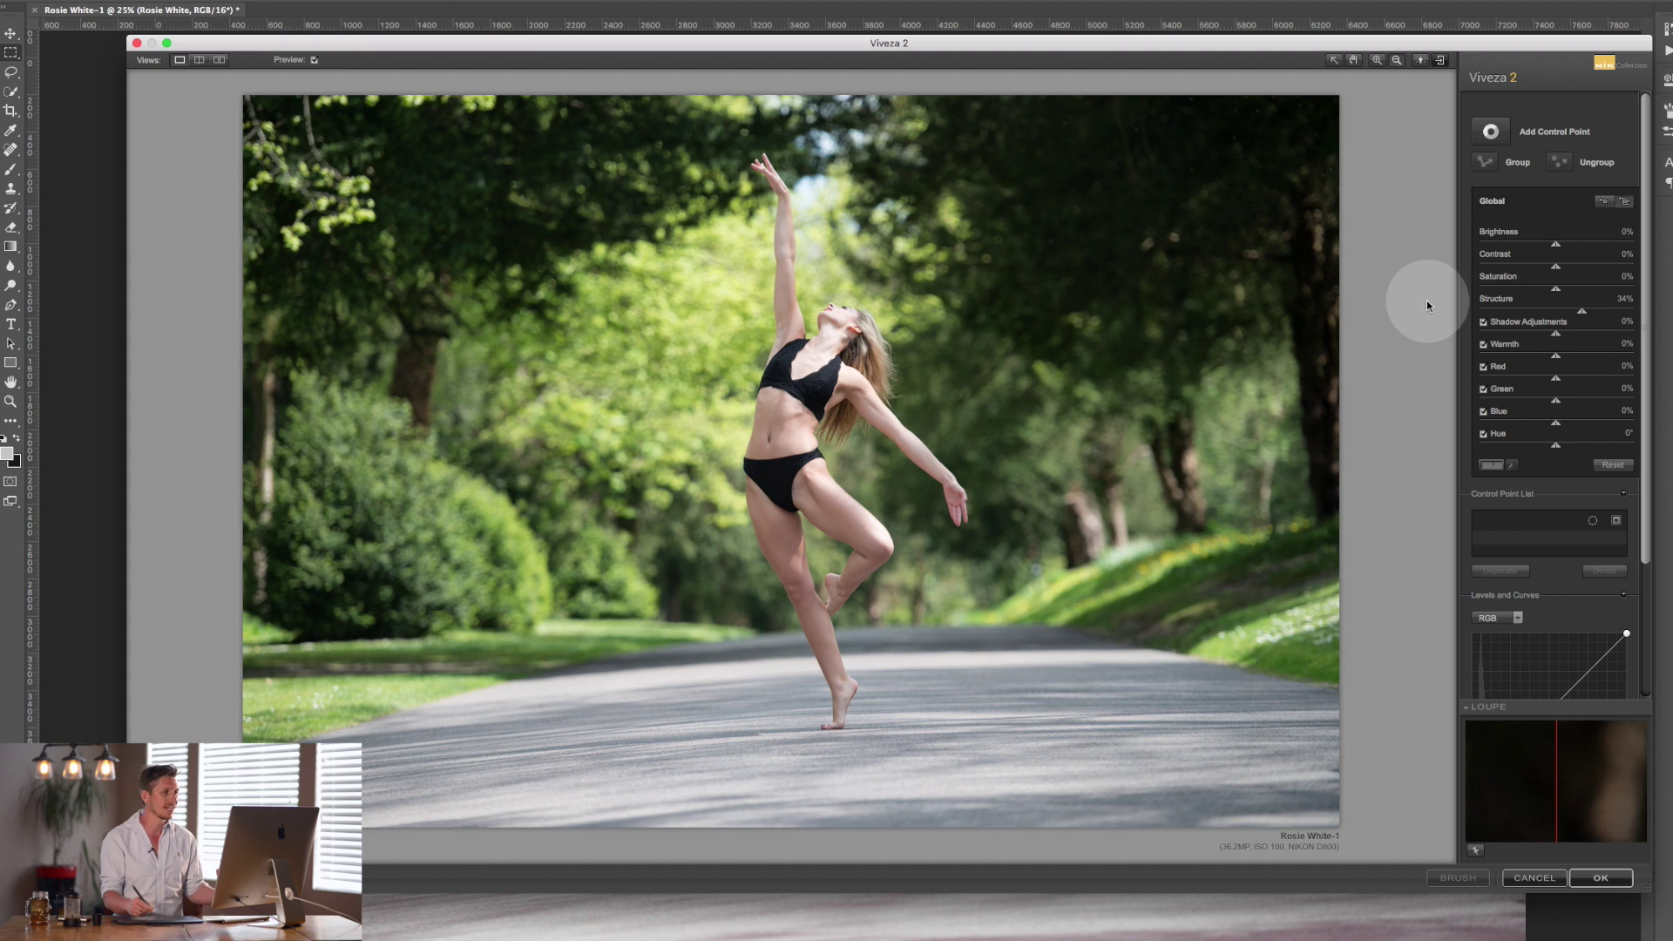
left_click_drag(1583, 311, 1595, 314)
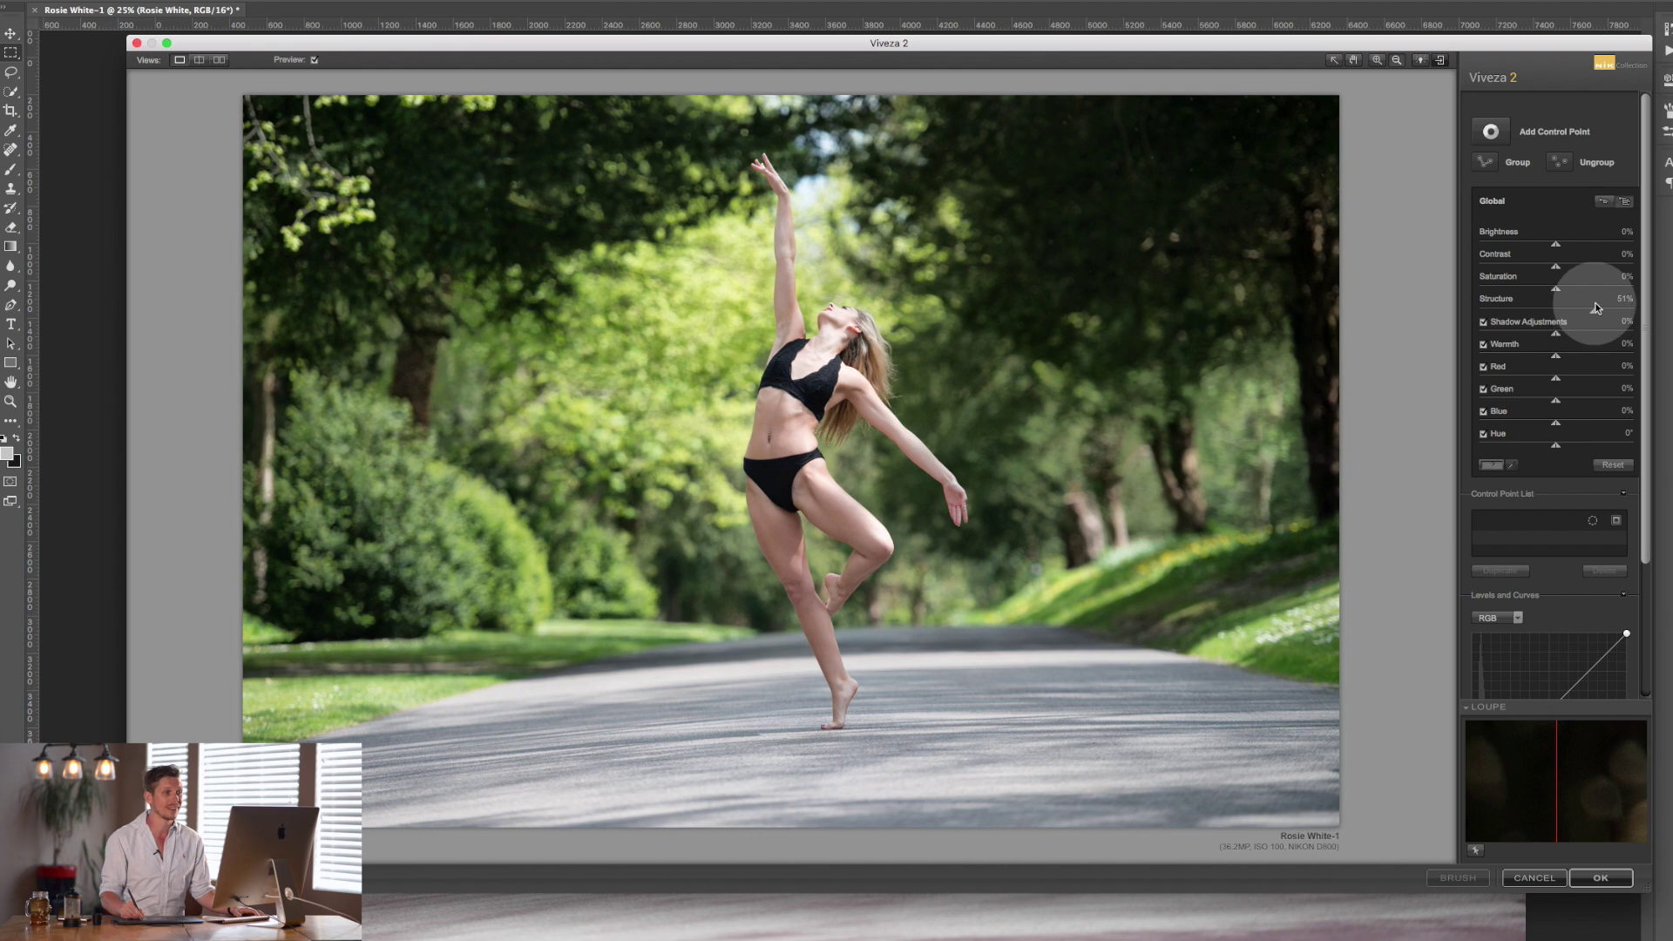
left_click_drag(1587, 311, 1560, 314)
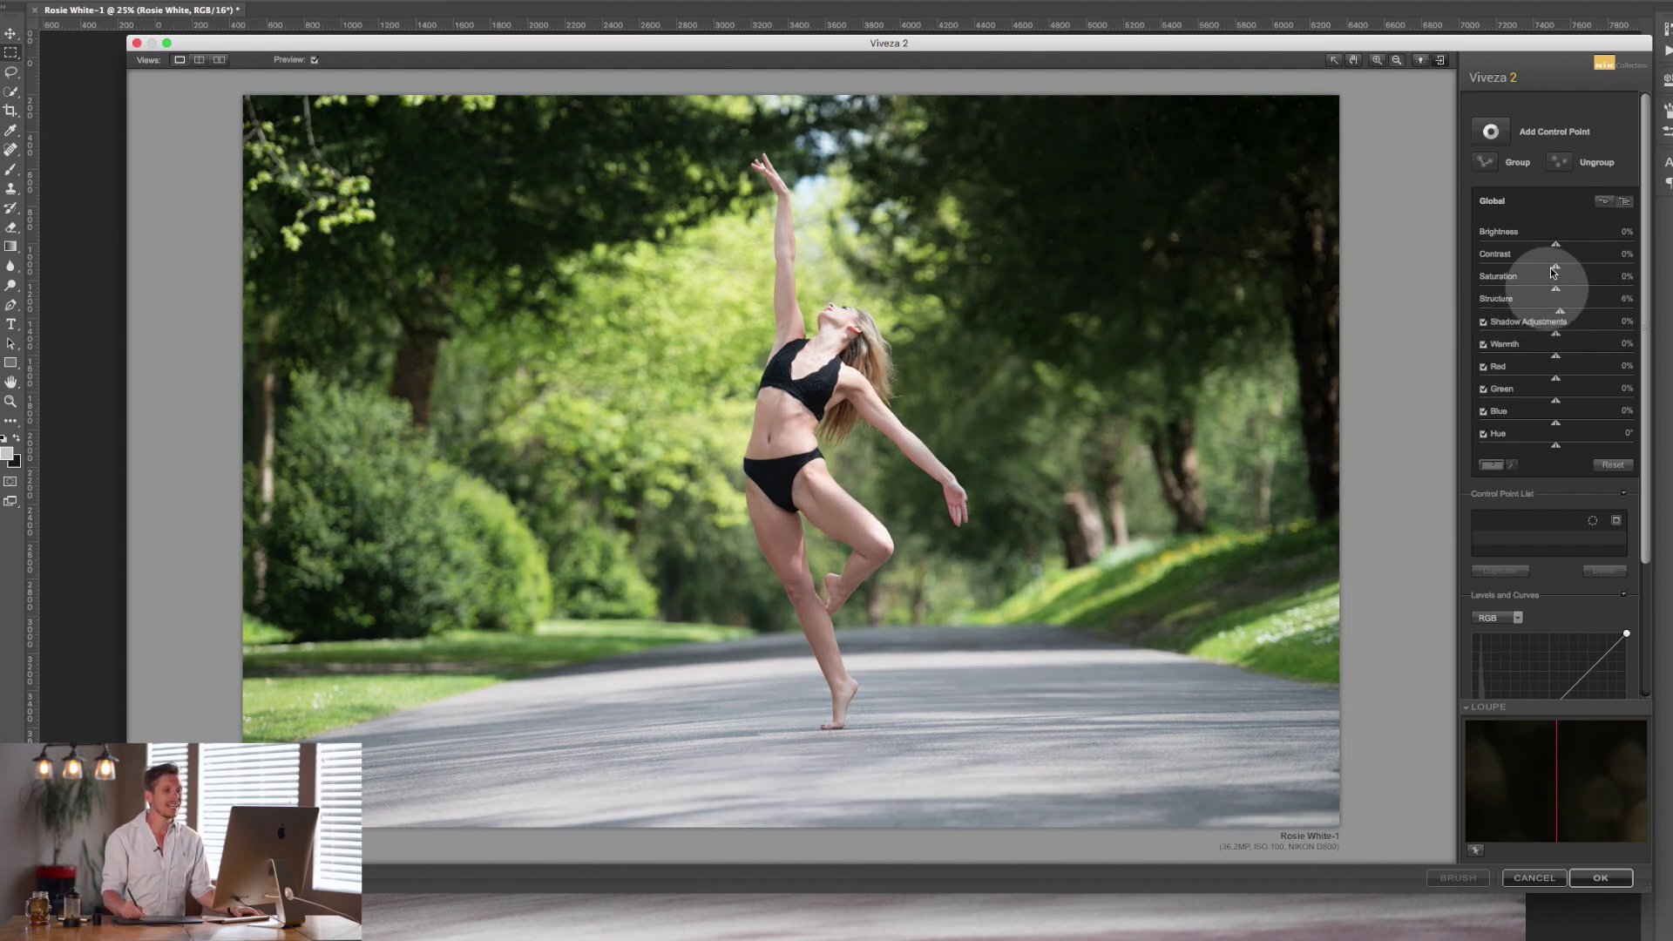
Try lifting Shadows to 73% and 29%, then reset Shadows to 0%.
left_click_drag(1554, 332, 1563, 339)
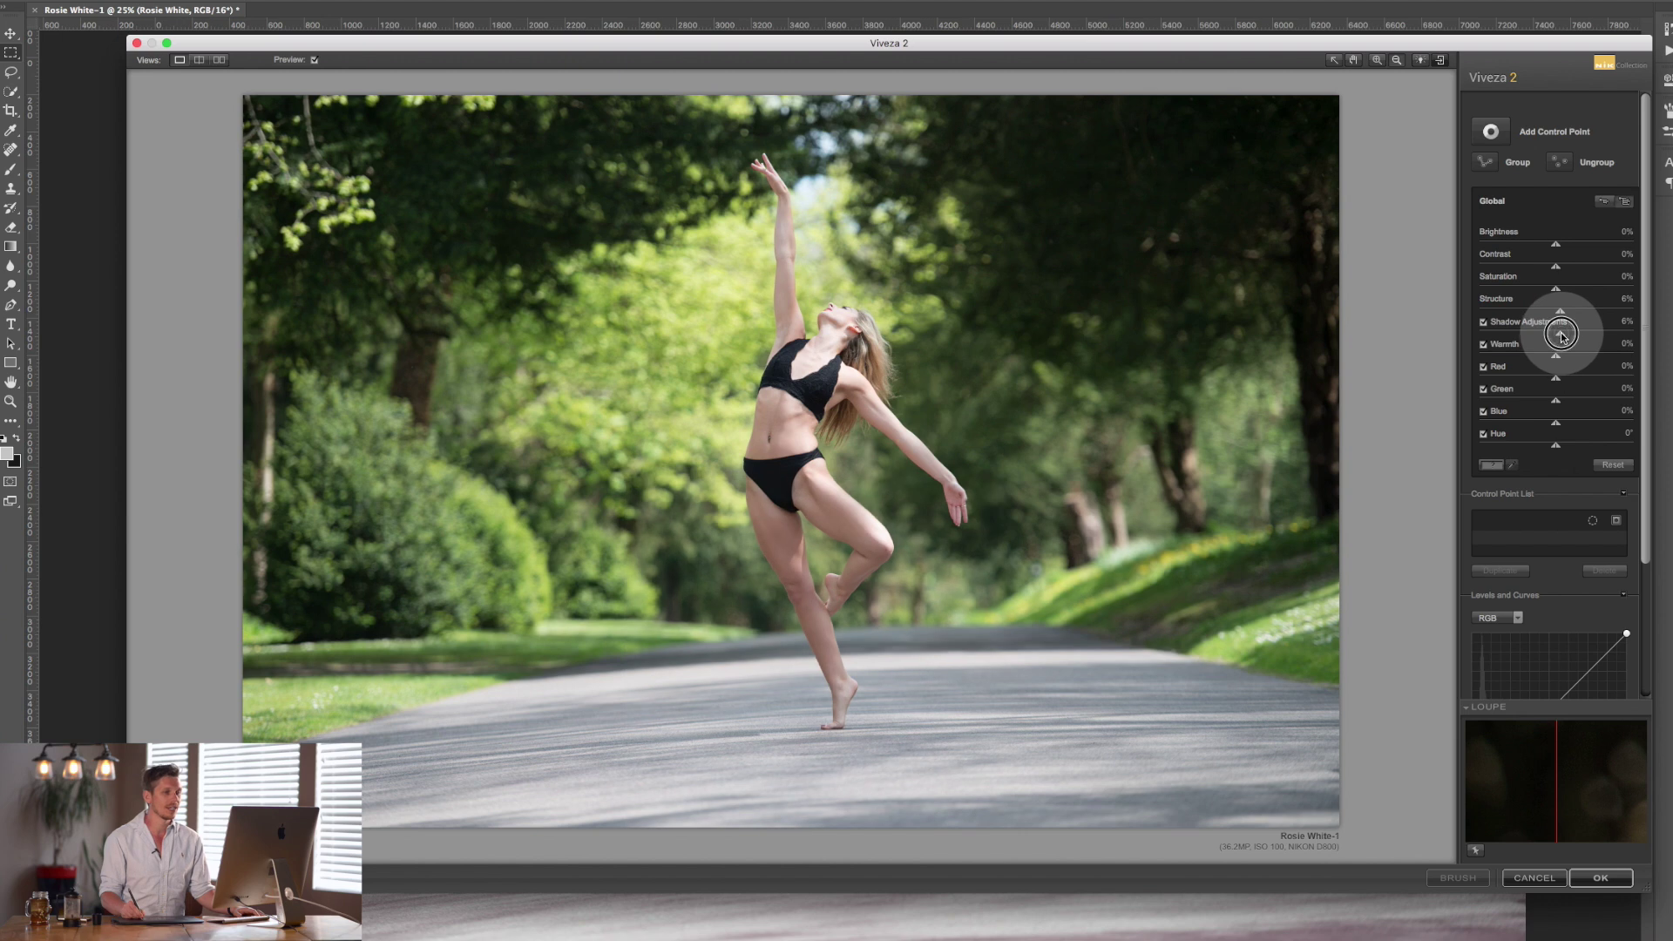
left_click_drag(1555, 334, 1574, 344)
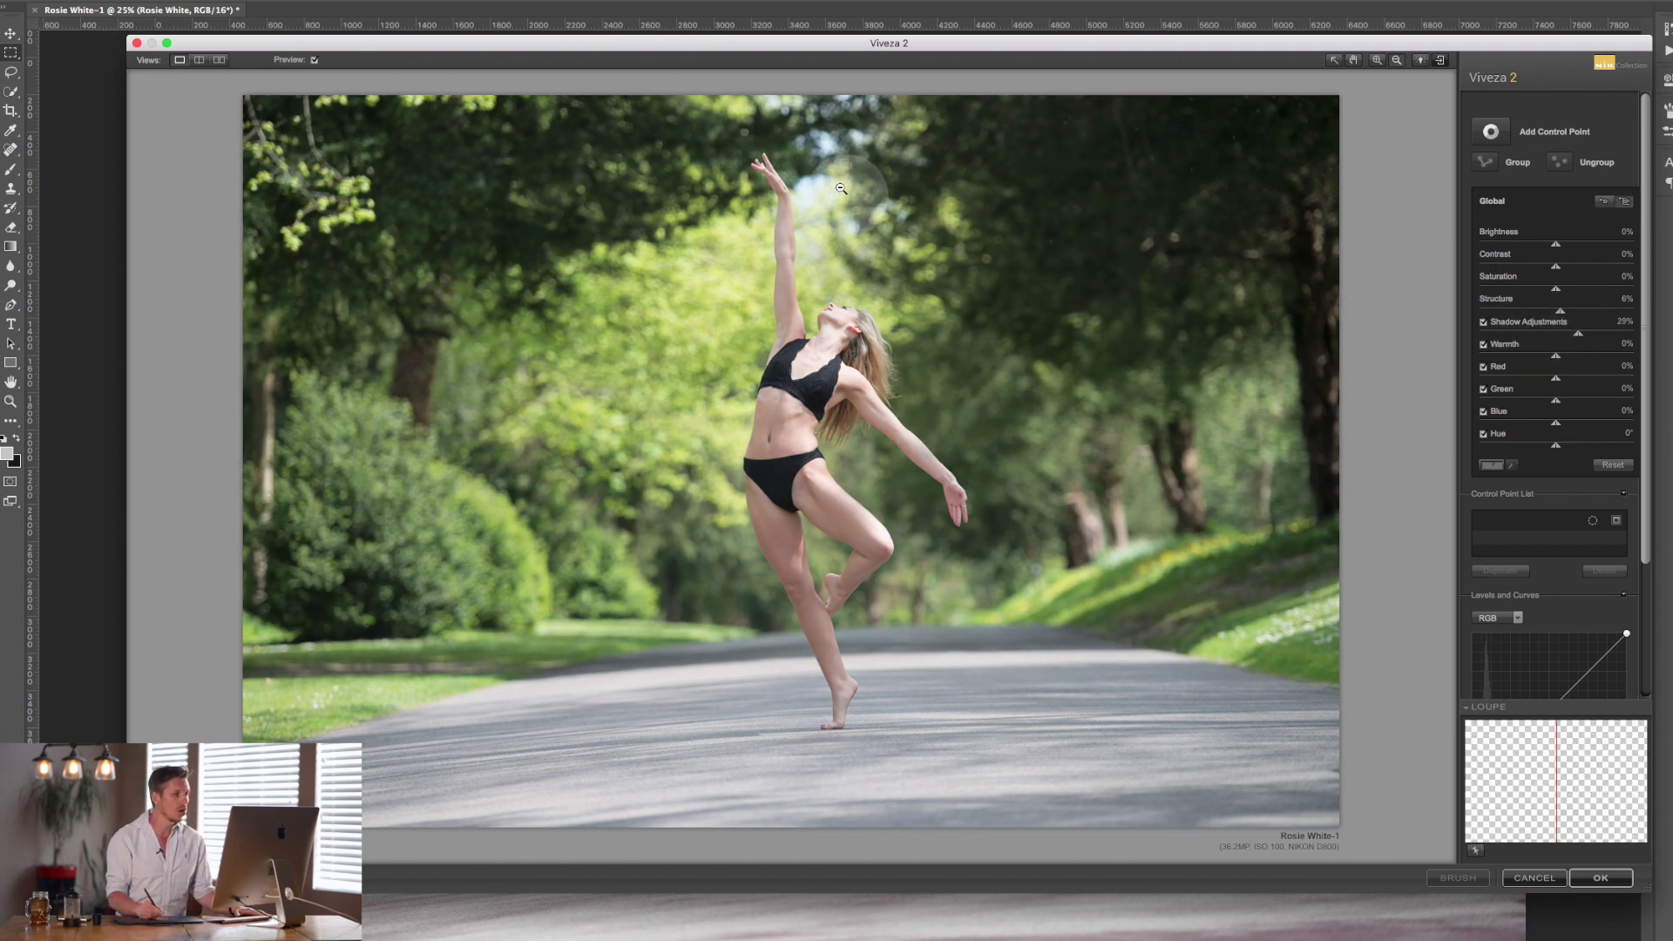
left_click(1579, 336)
left_click_drag(1579, 336, 1563, 360)
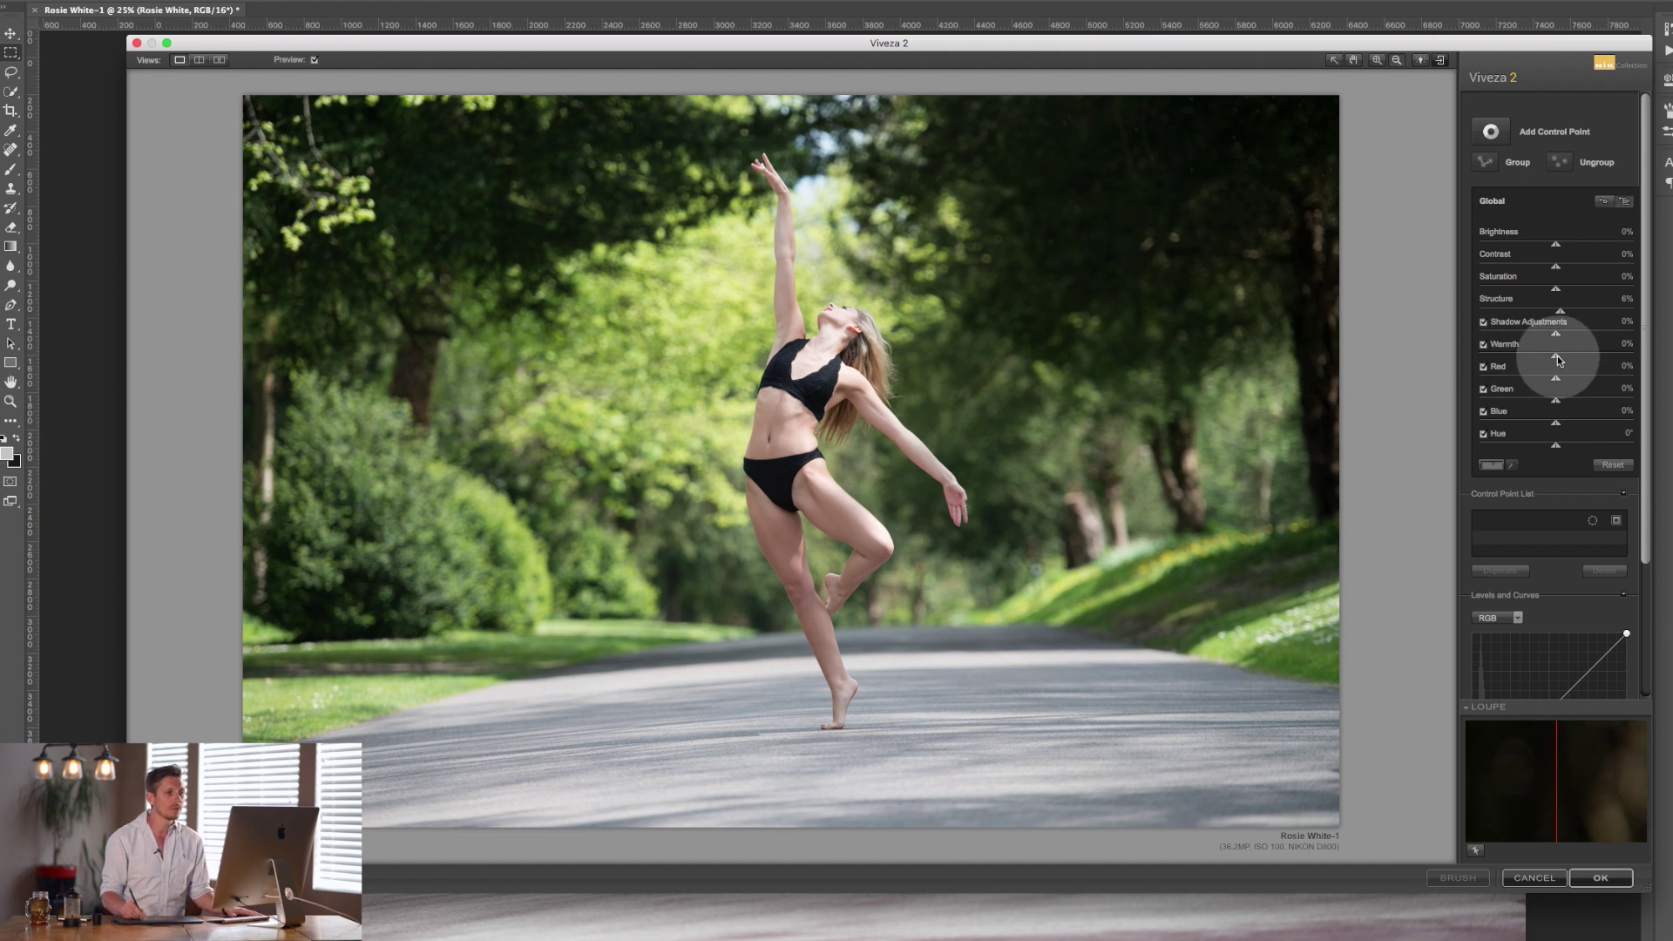
Try Warmth at 55%, 25% and 33%, lower Structure to 4%, then raise Warmth above zero.
left_click_drag(1558, 359, 1536, 361)
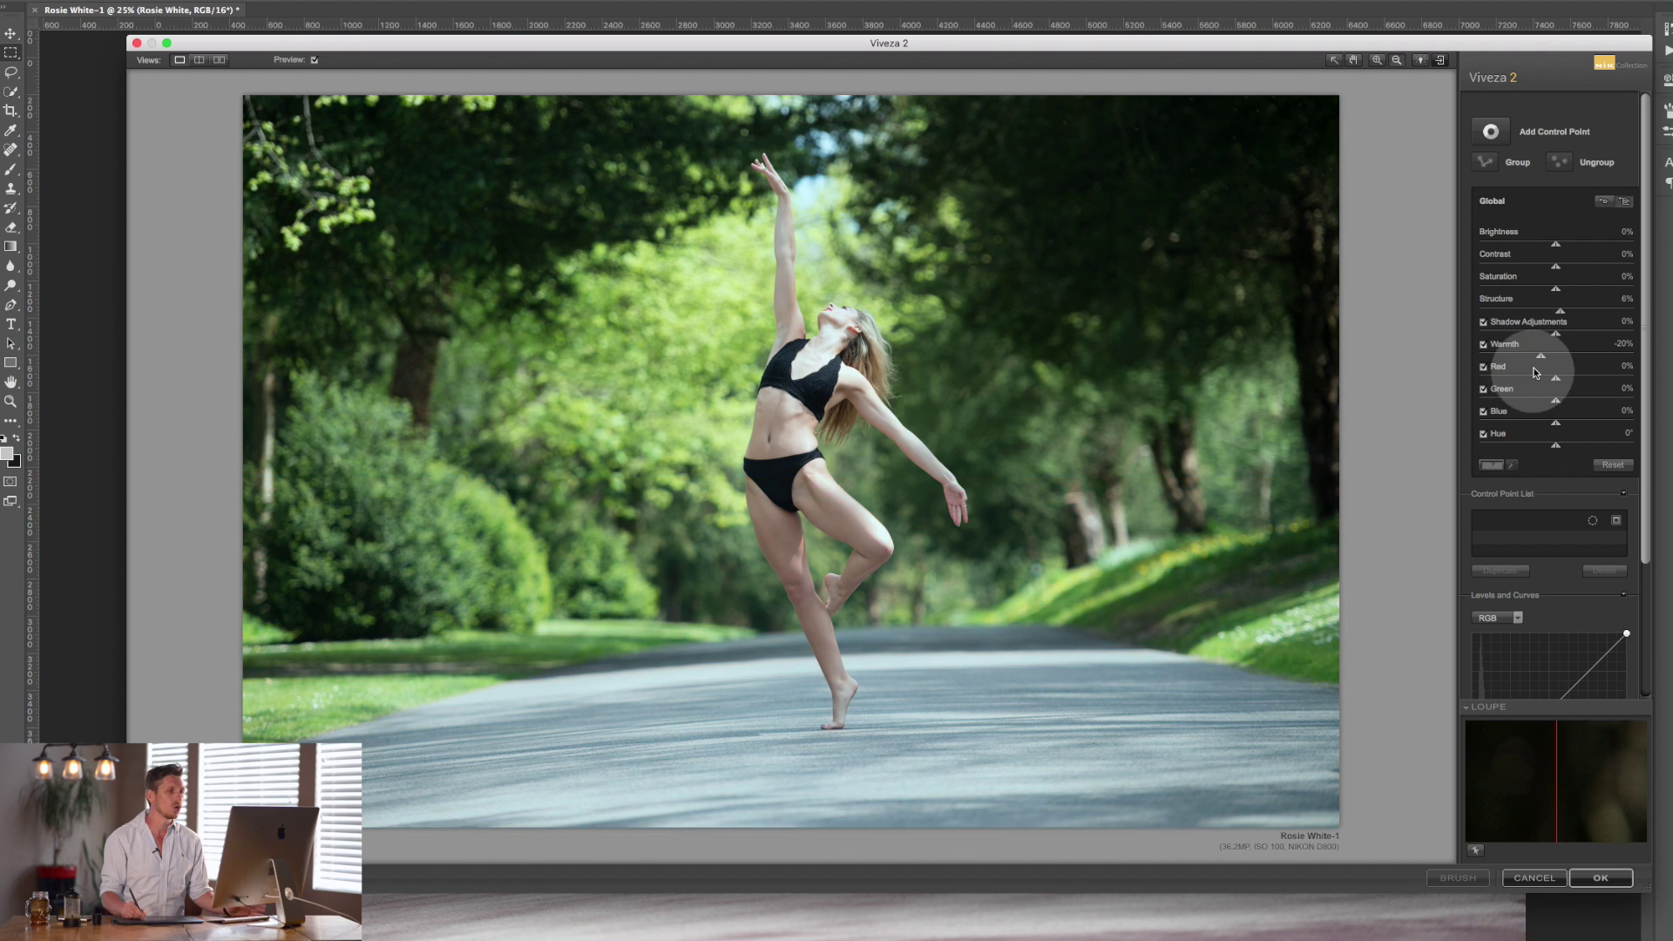
double_click(1538, 359)
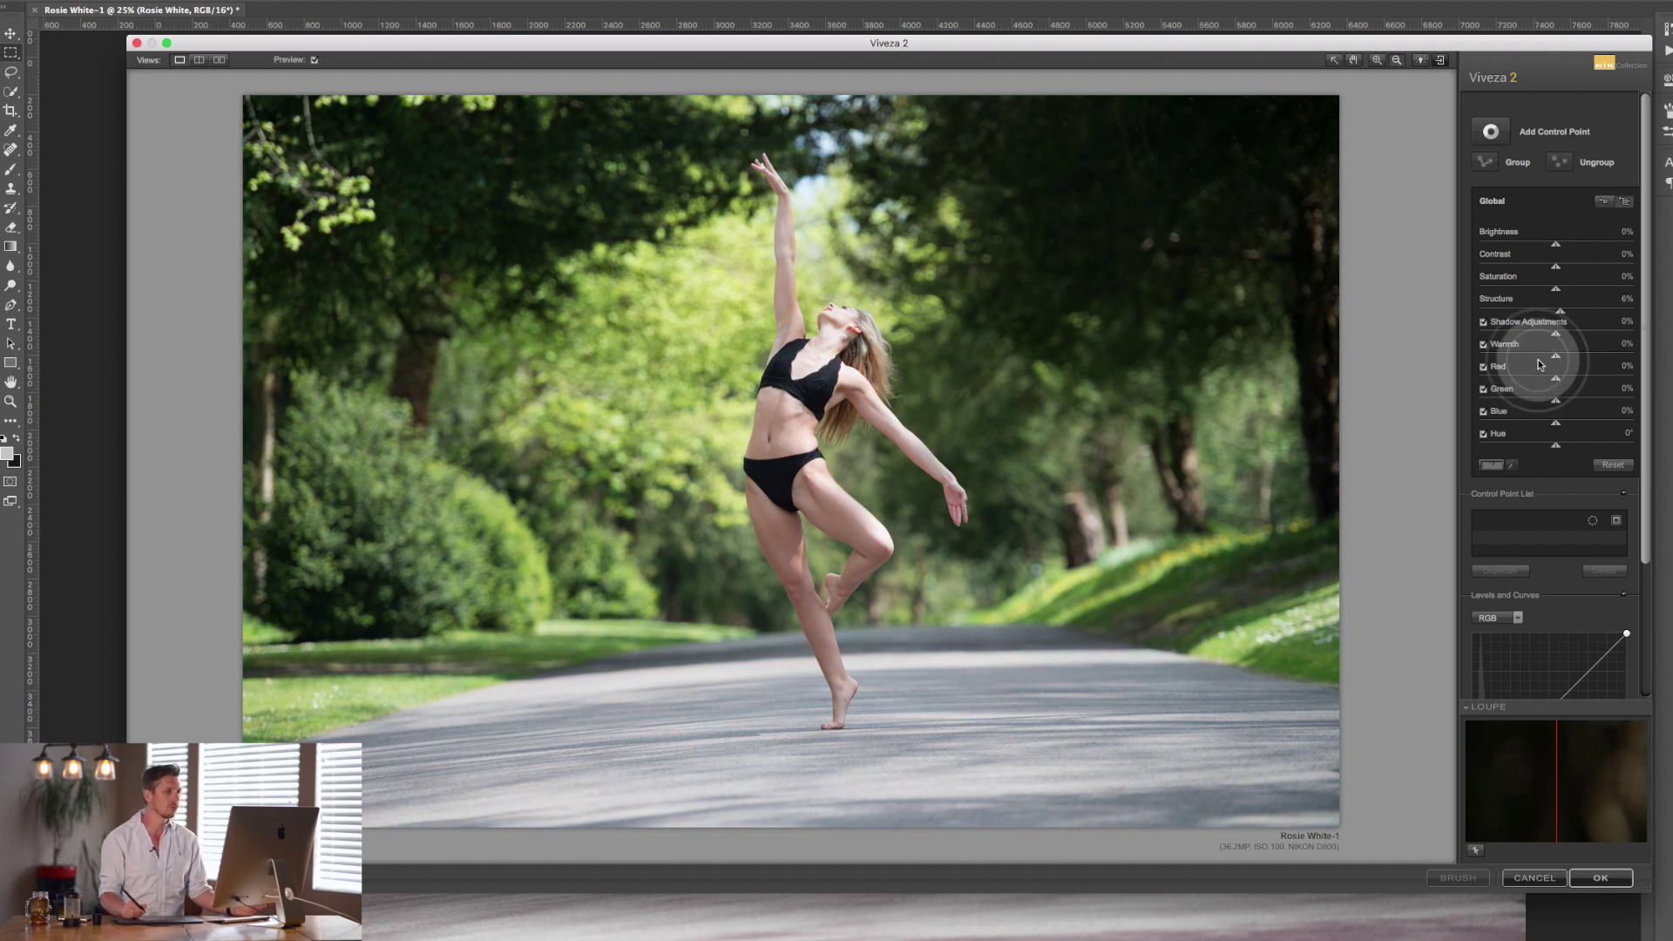
left_click_drag(1561, 312, 1560, 319)
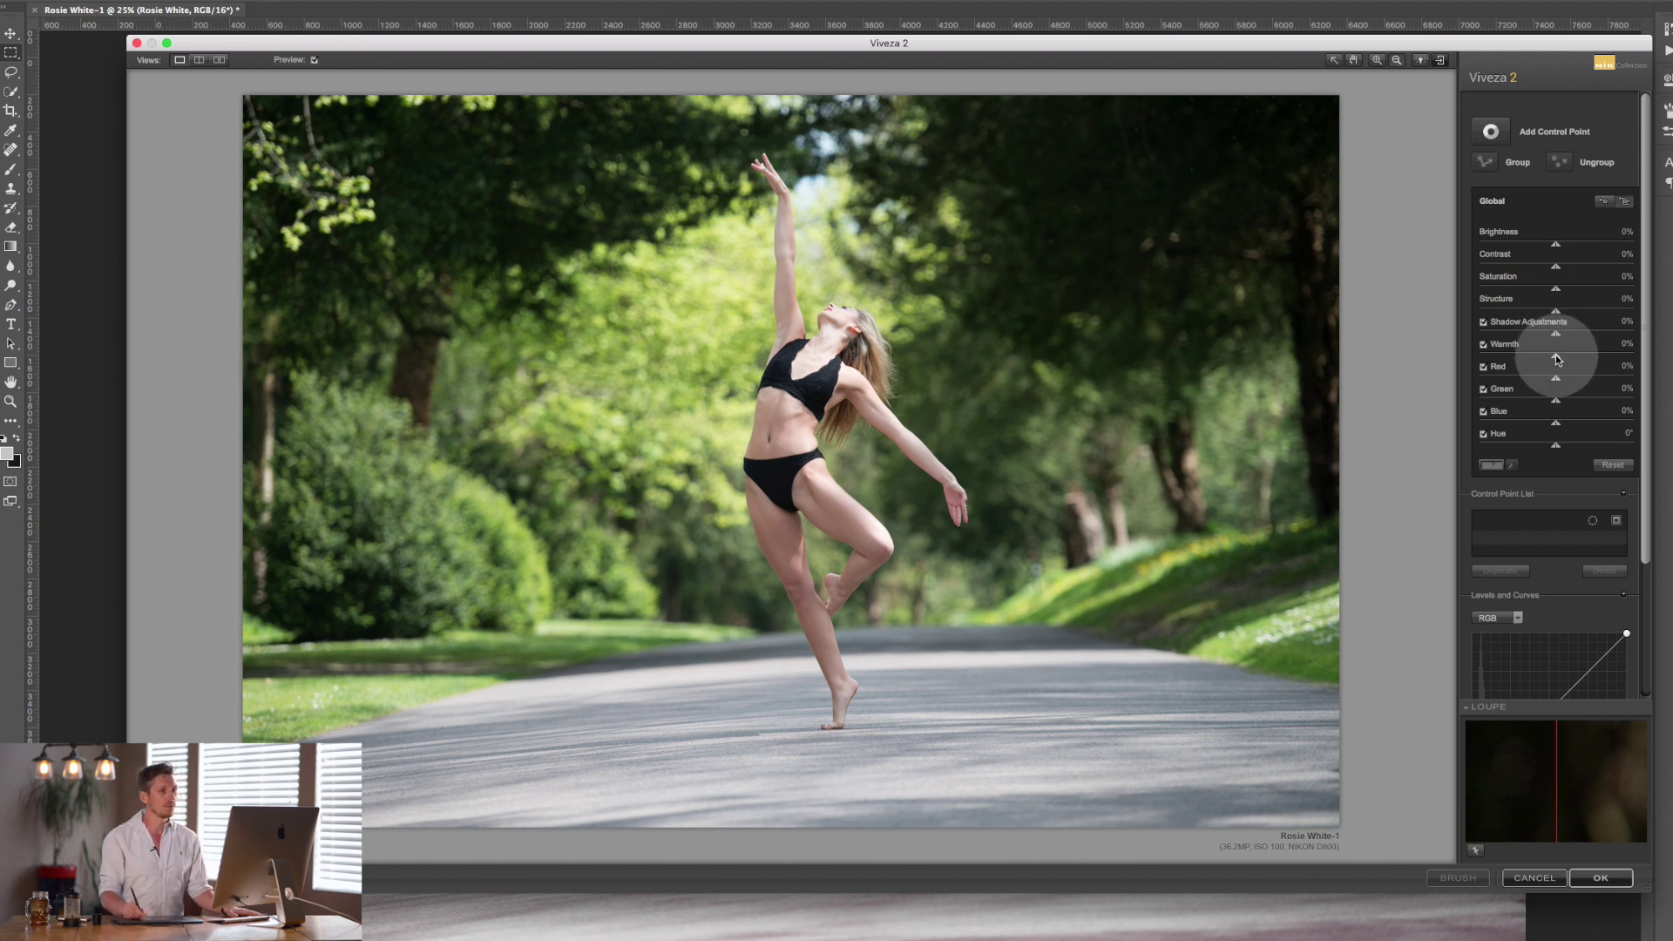
left_click_drag(1561, 360, 1556, 368)
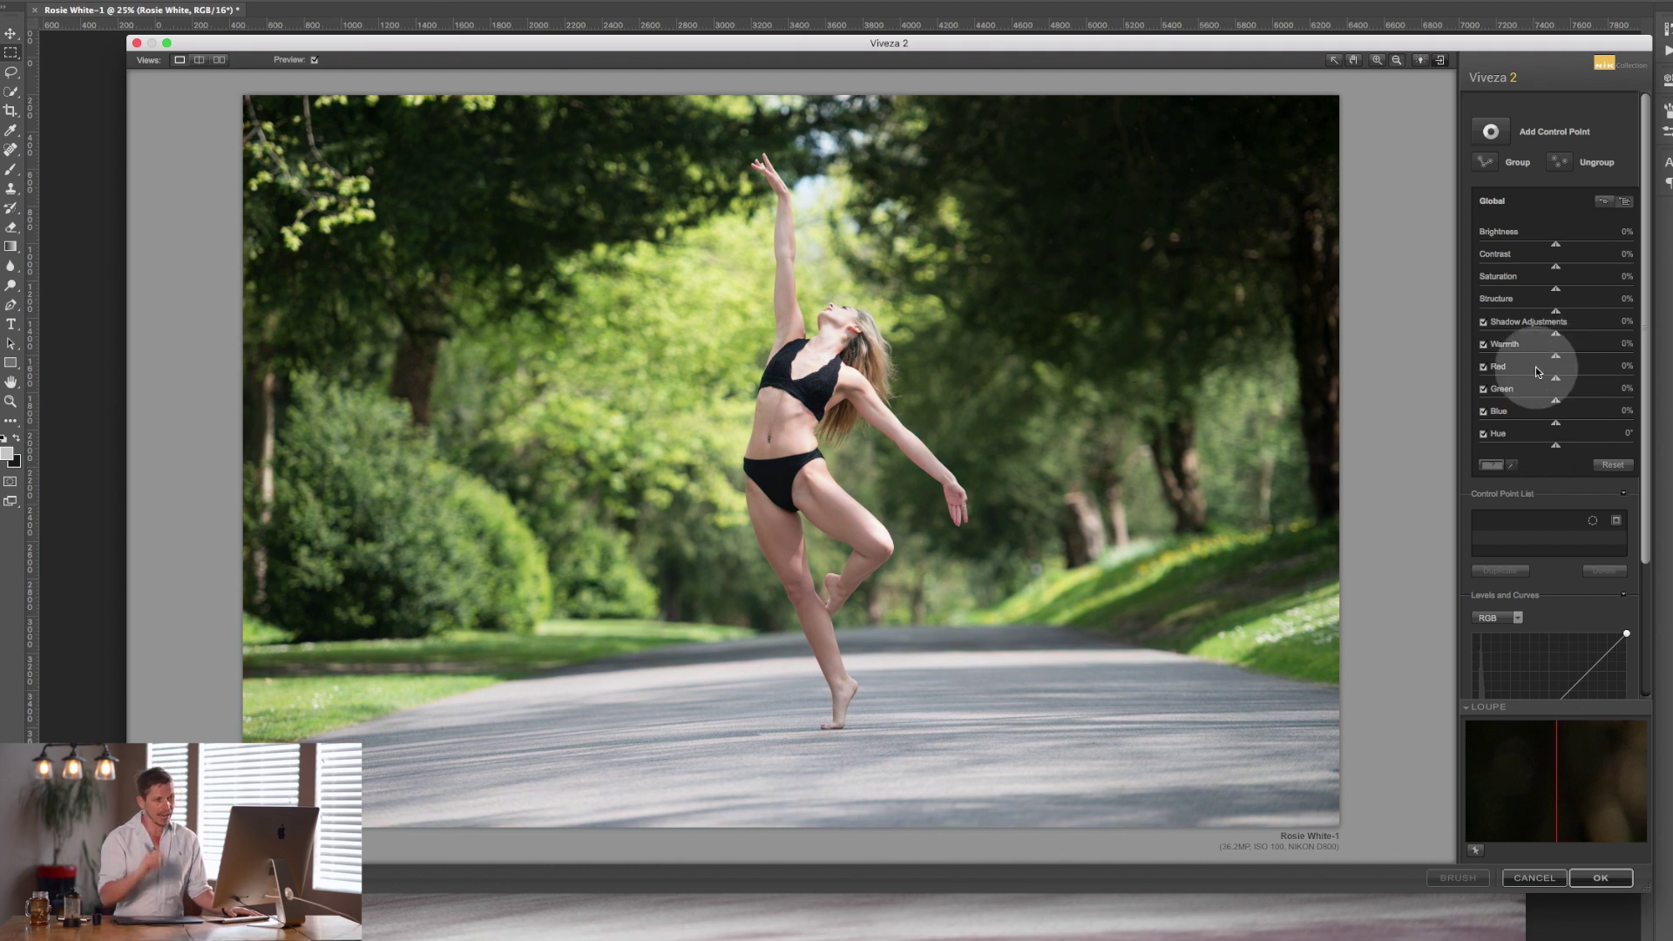
left_click_drag(1558, 357, 1538, 366)
double_click(1540, 360)
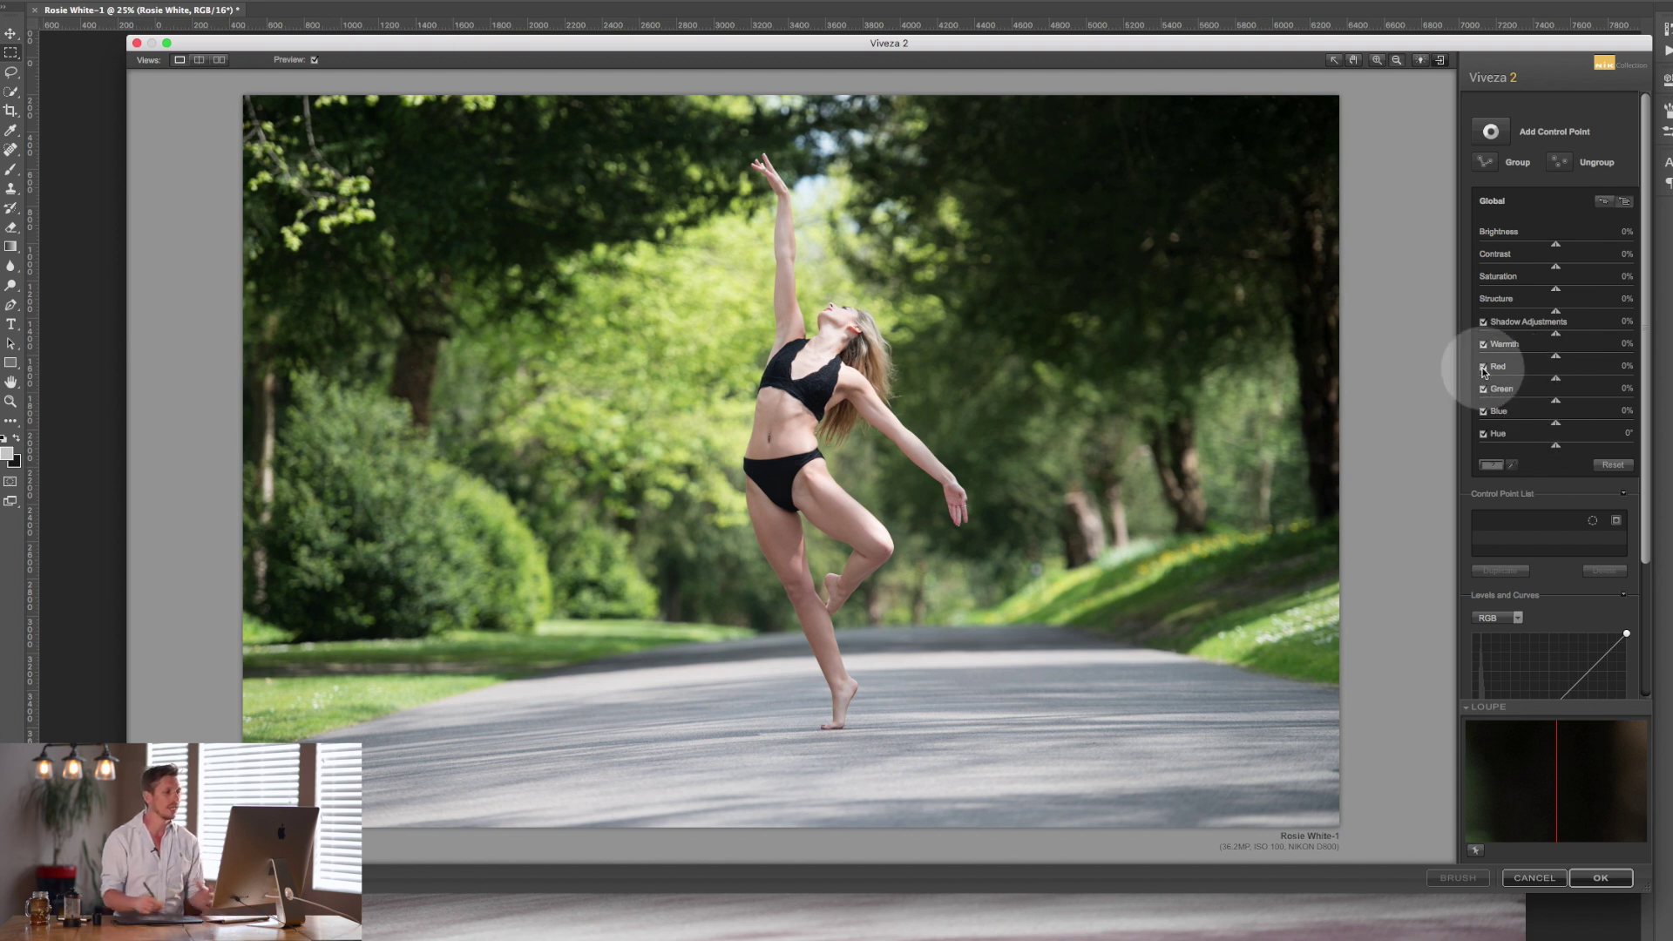
left_click_drag(1556, 356, 1561, 449)
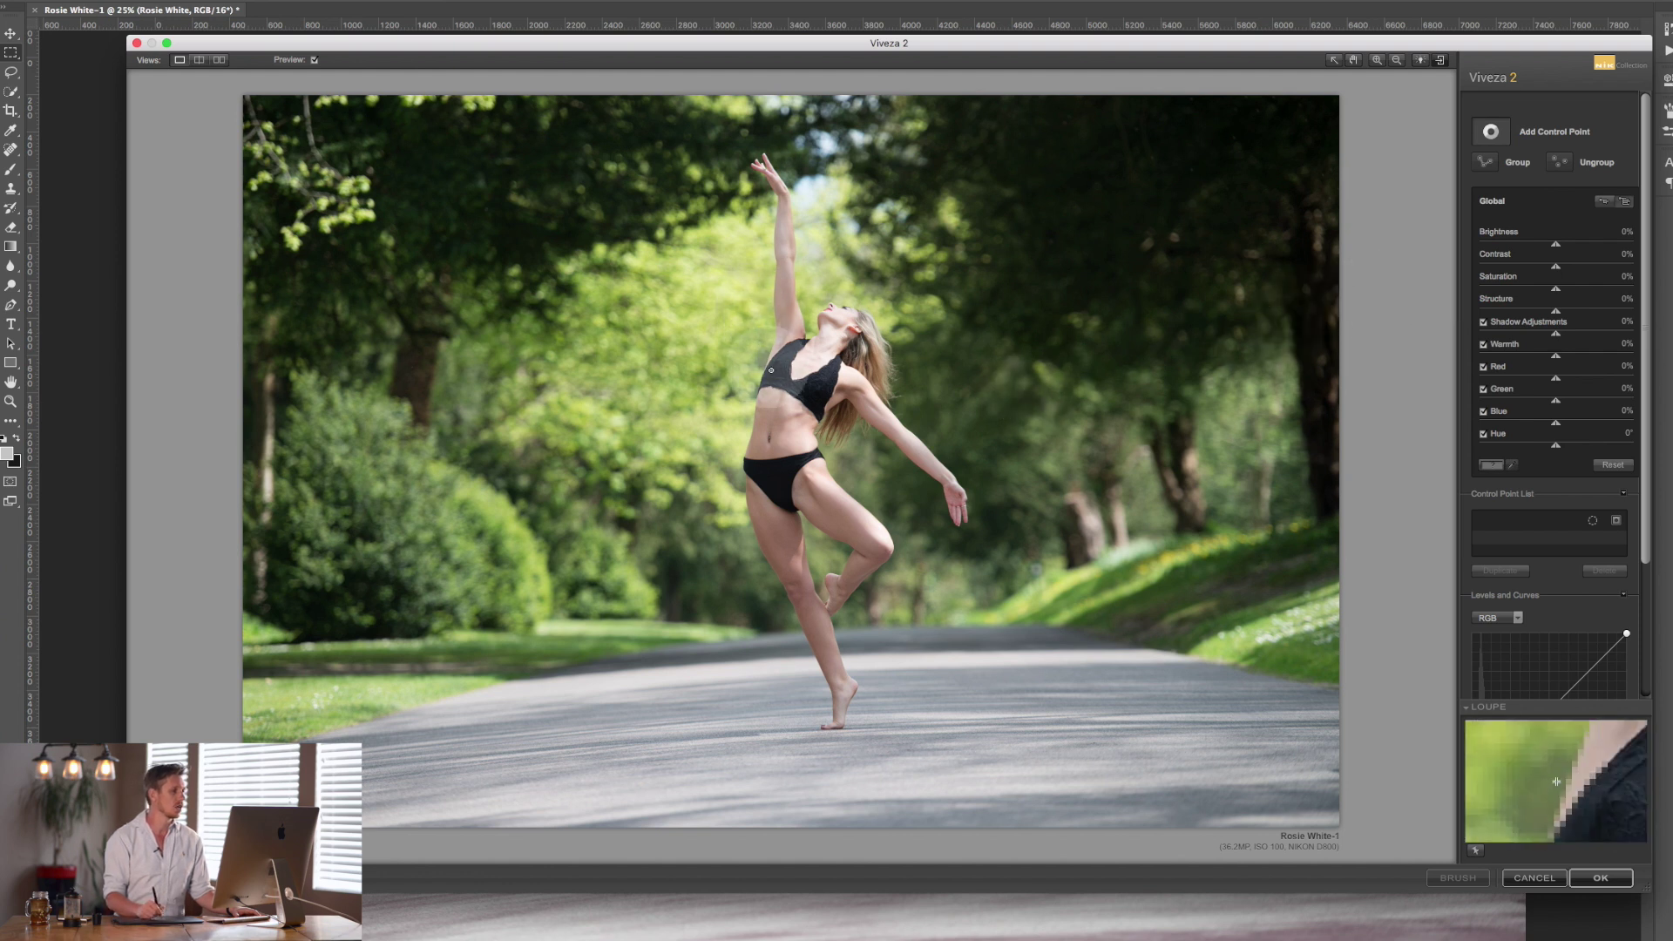
Place Control Point 1 on the dancer's torso and nudge it into position.
left_click(774, 416)
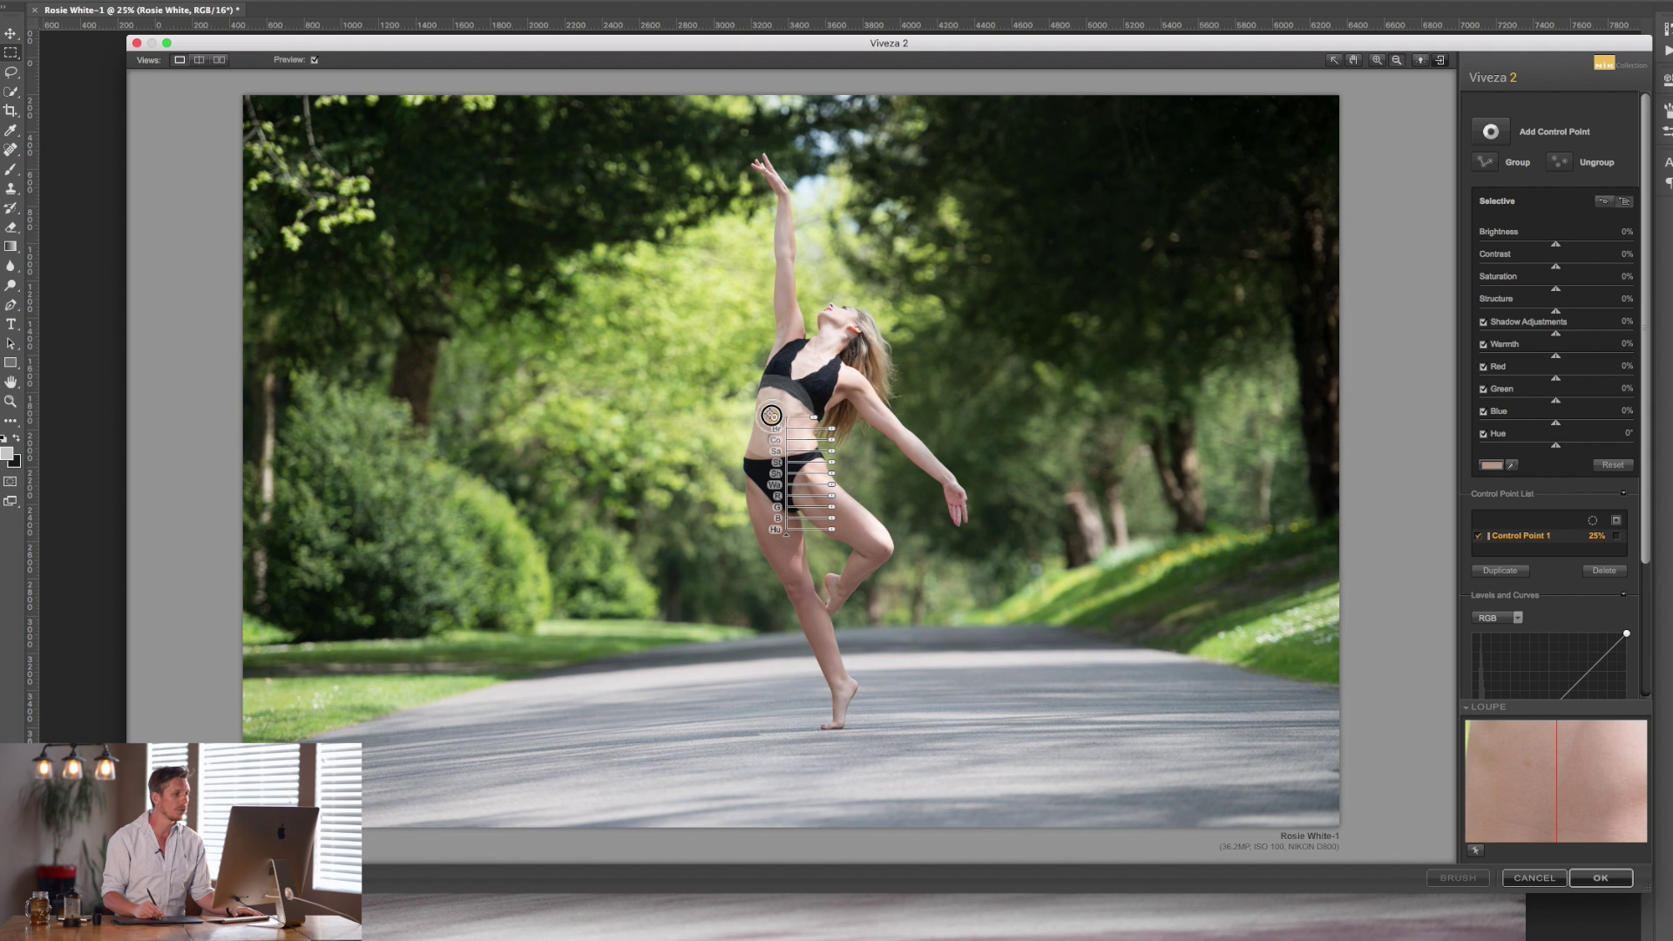
left_click(1336, 63)
left_click_drag(776, 419, 779, 417)
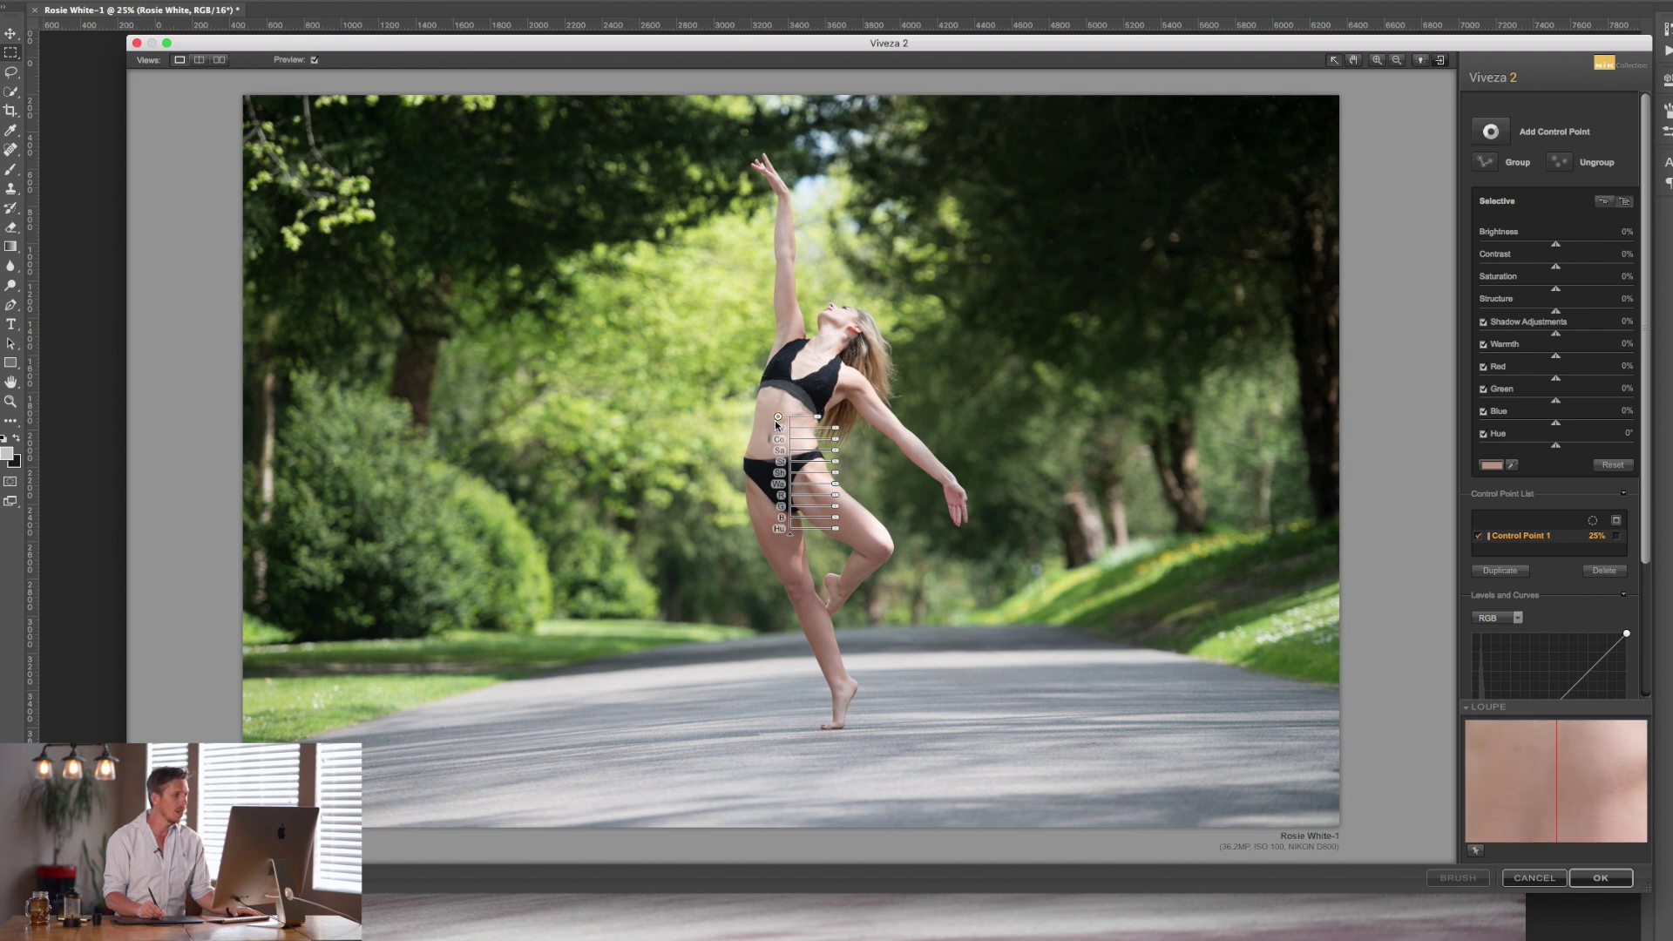
left_click_drag(782, 425, 802, 424)
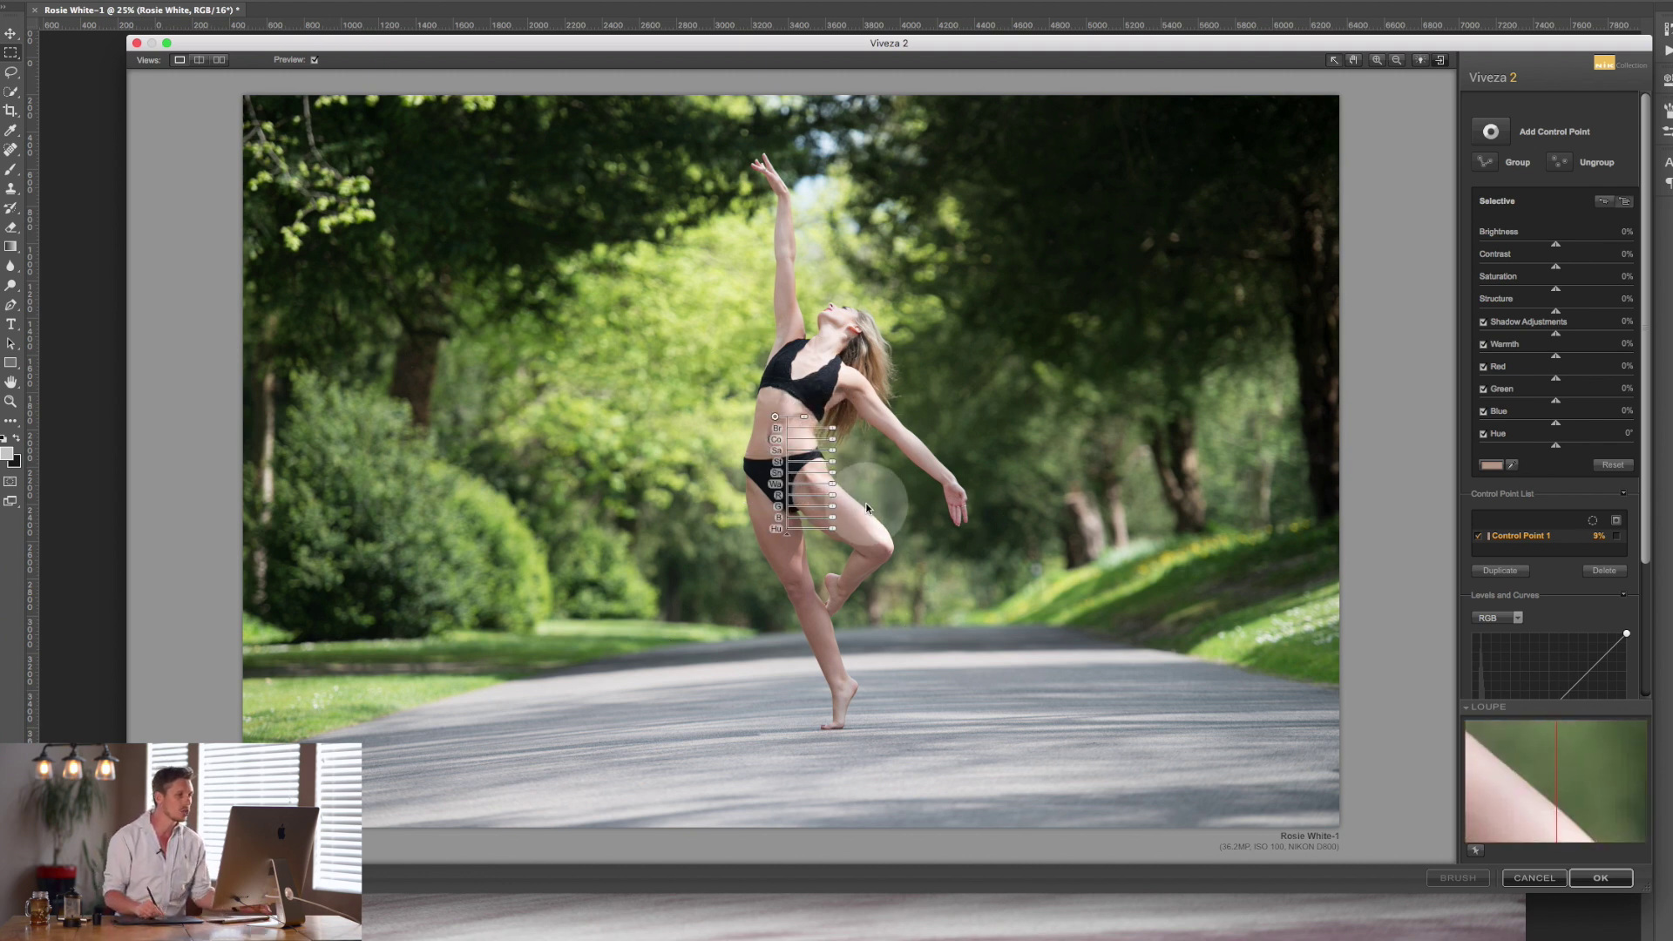
left_click_drag(775, 420, 773, 418)
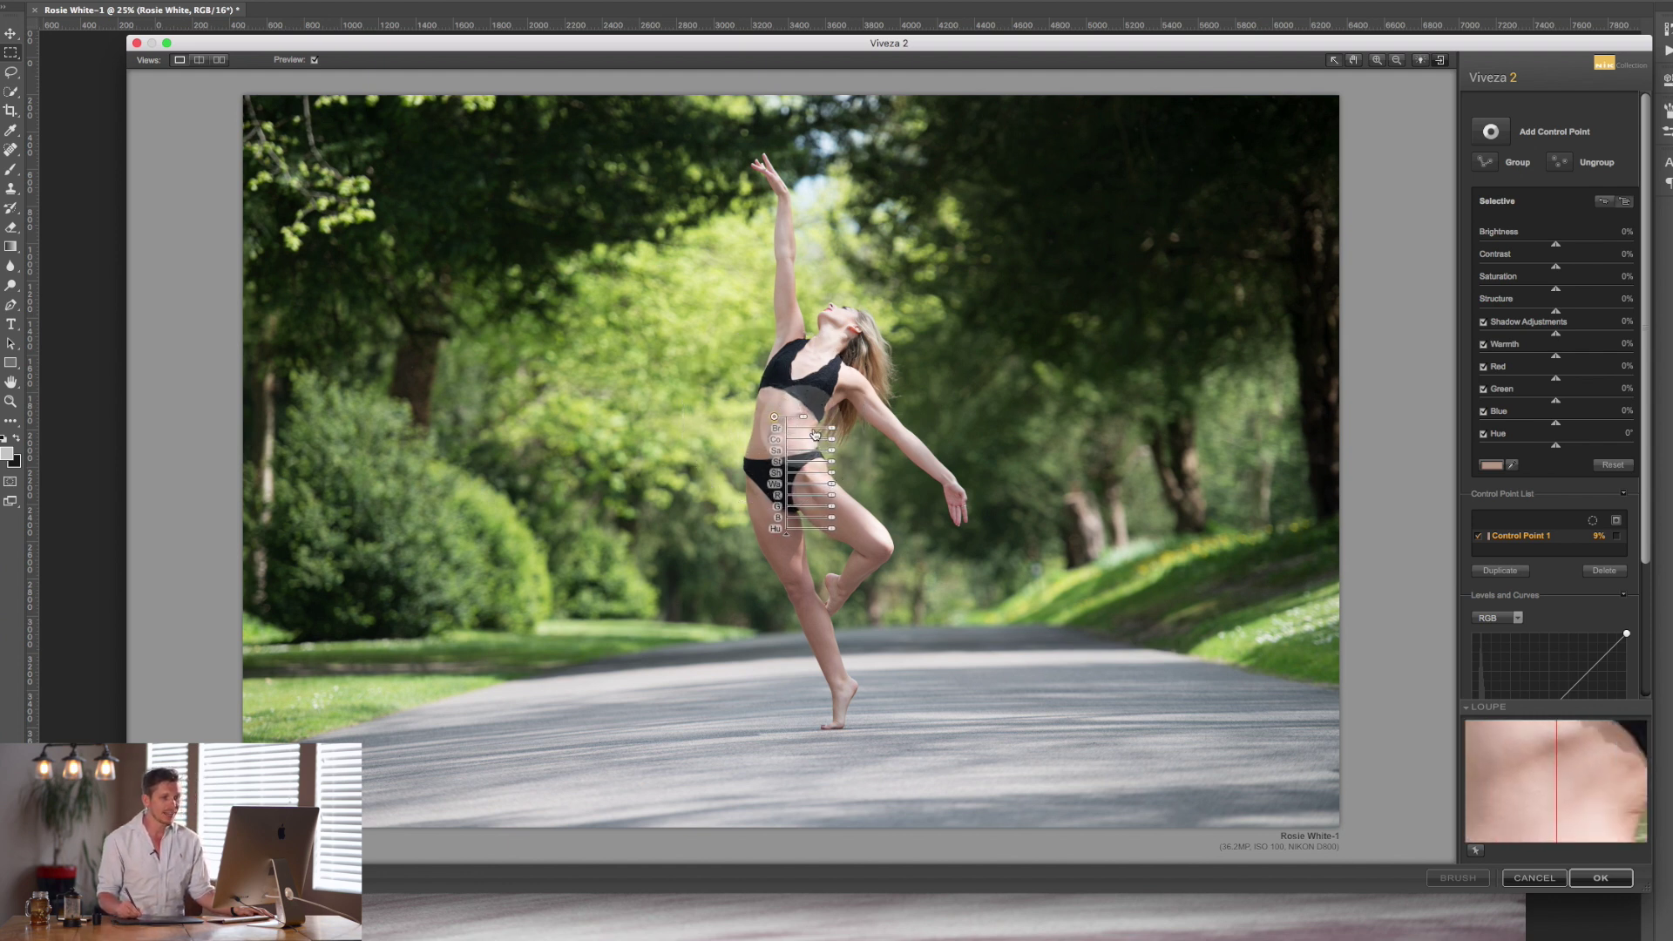
Use Control Point 1's mask view to size it to about 12% and centre it on the torso.
left_click(1617, 539)
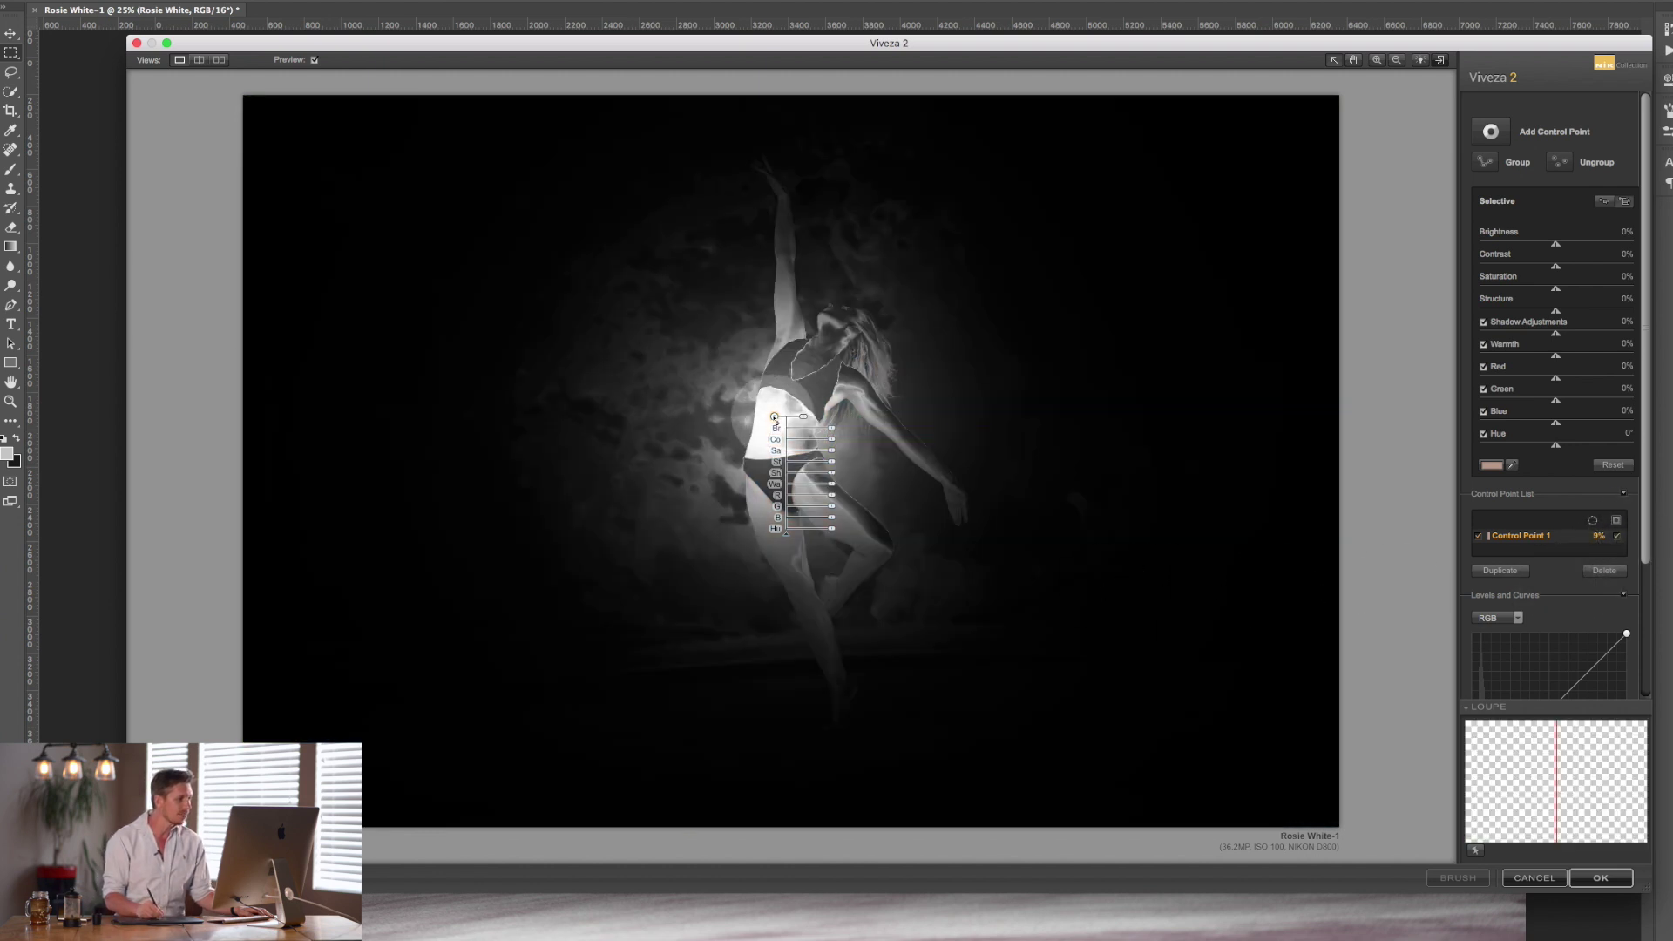
left_click_drag(775, 418, 784, 416)
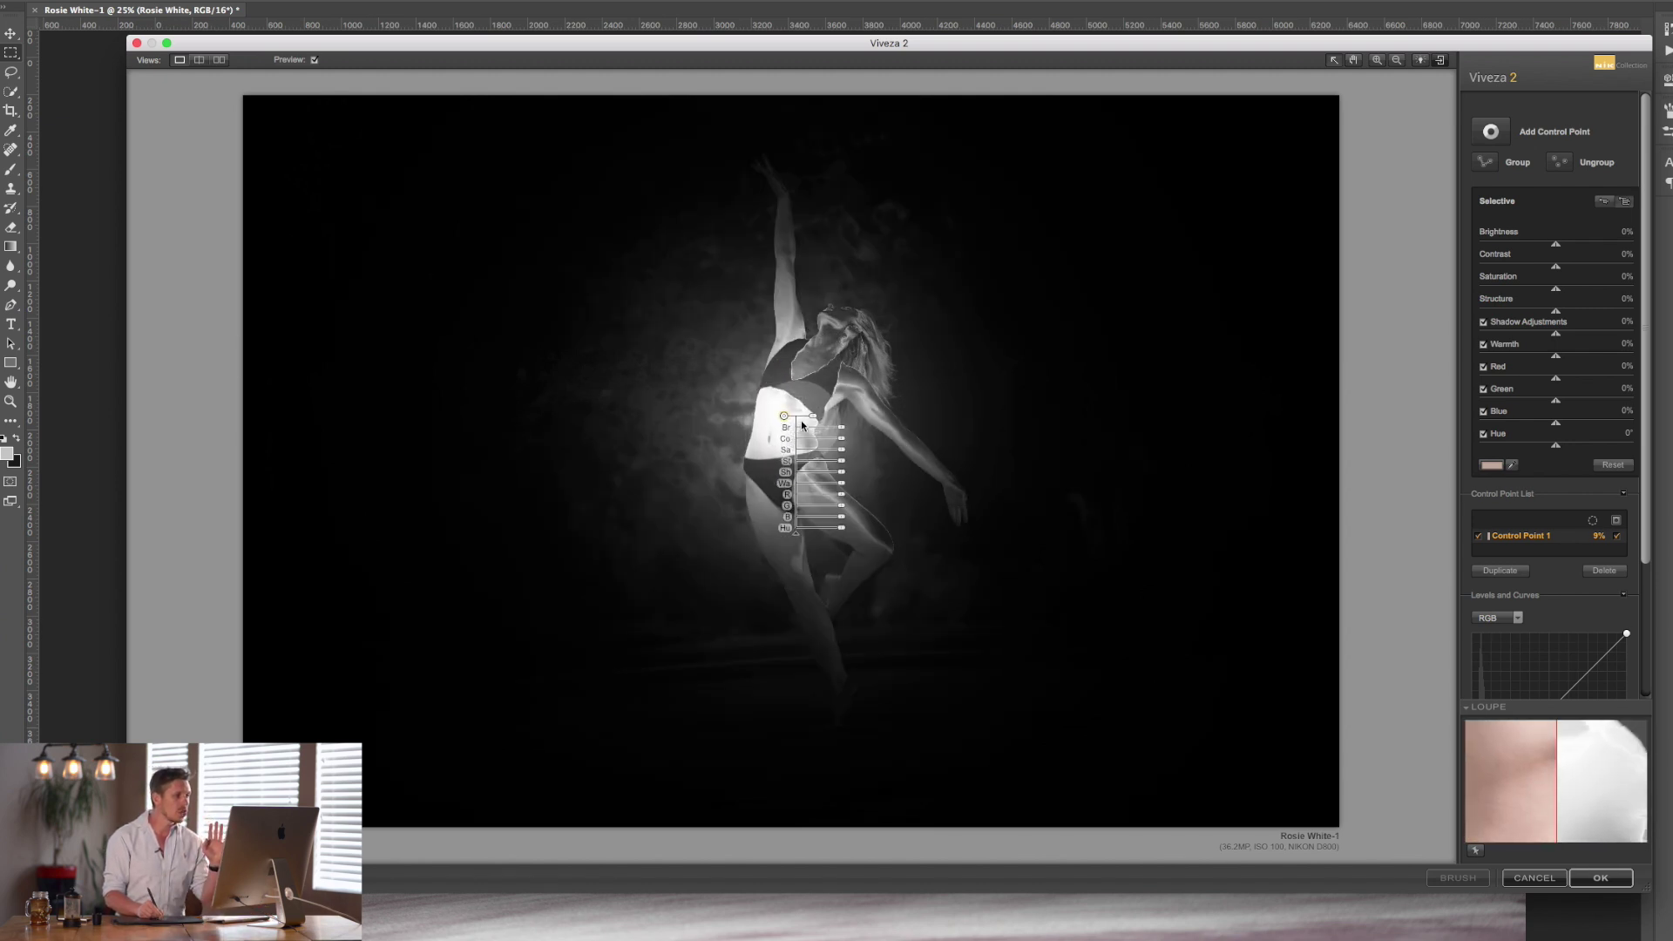
mouse_move(806, 425)
left_click_drag(828, 421, 828, 422)
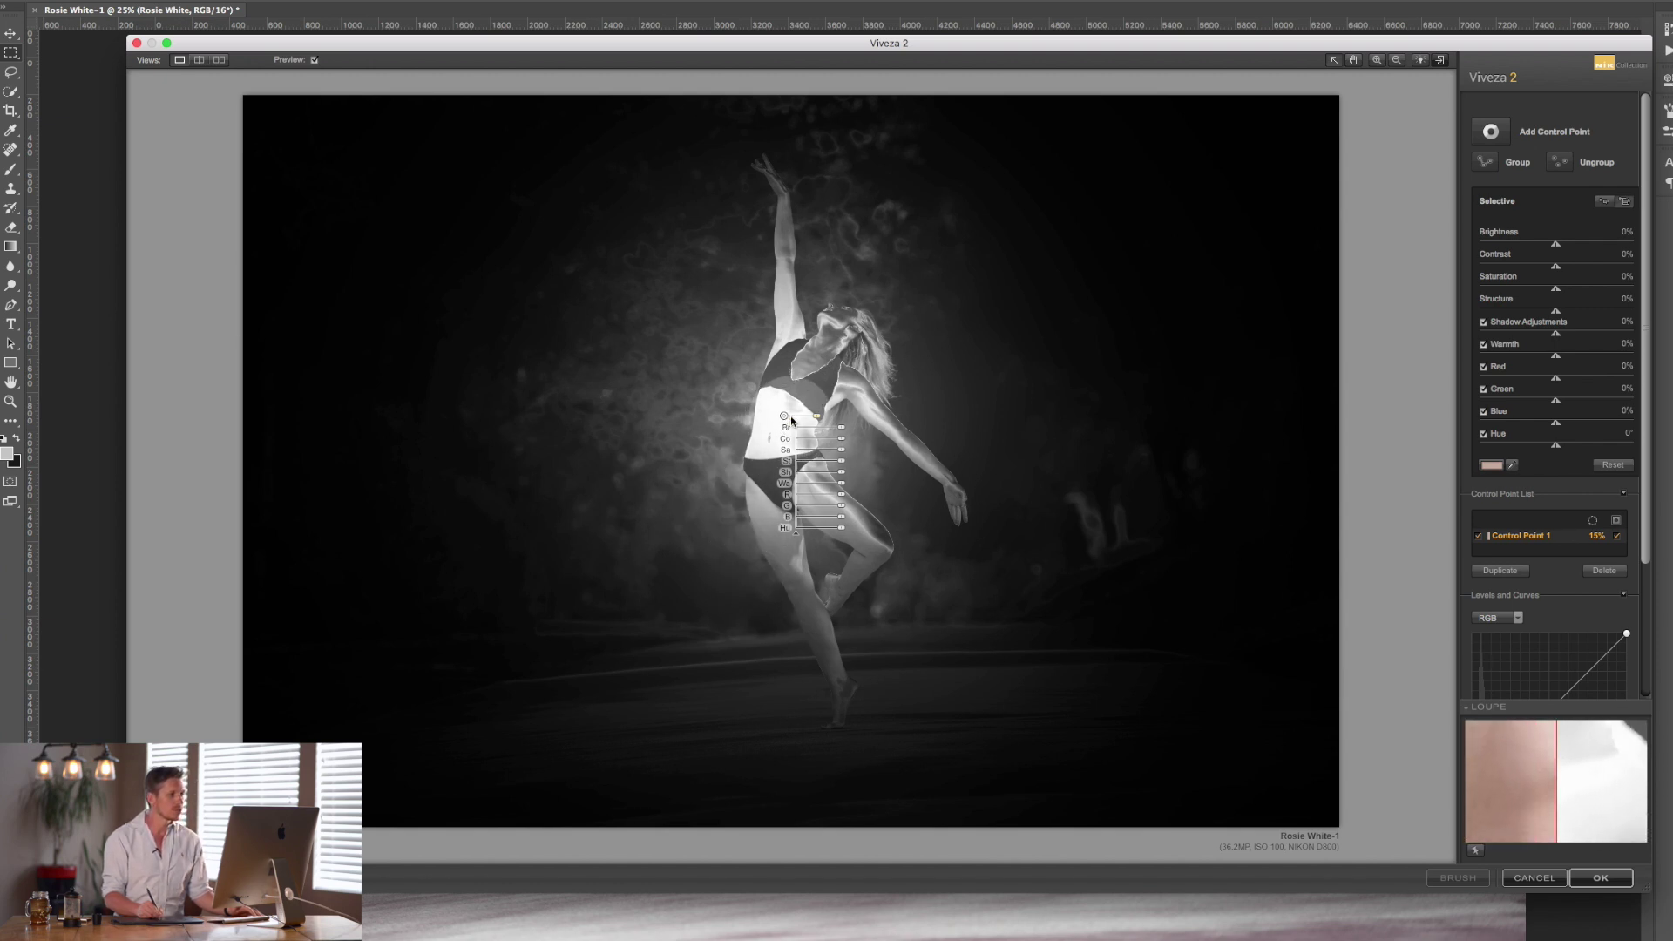
left_click_drag(820, 416, 856, 419)
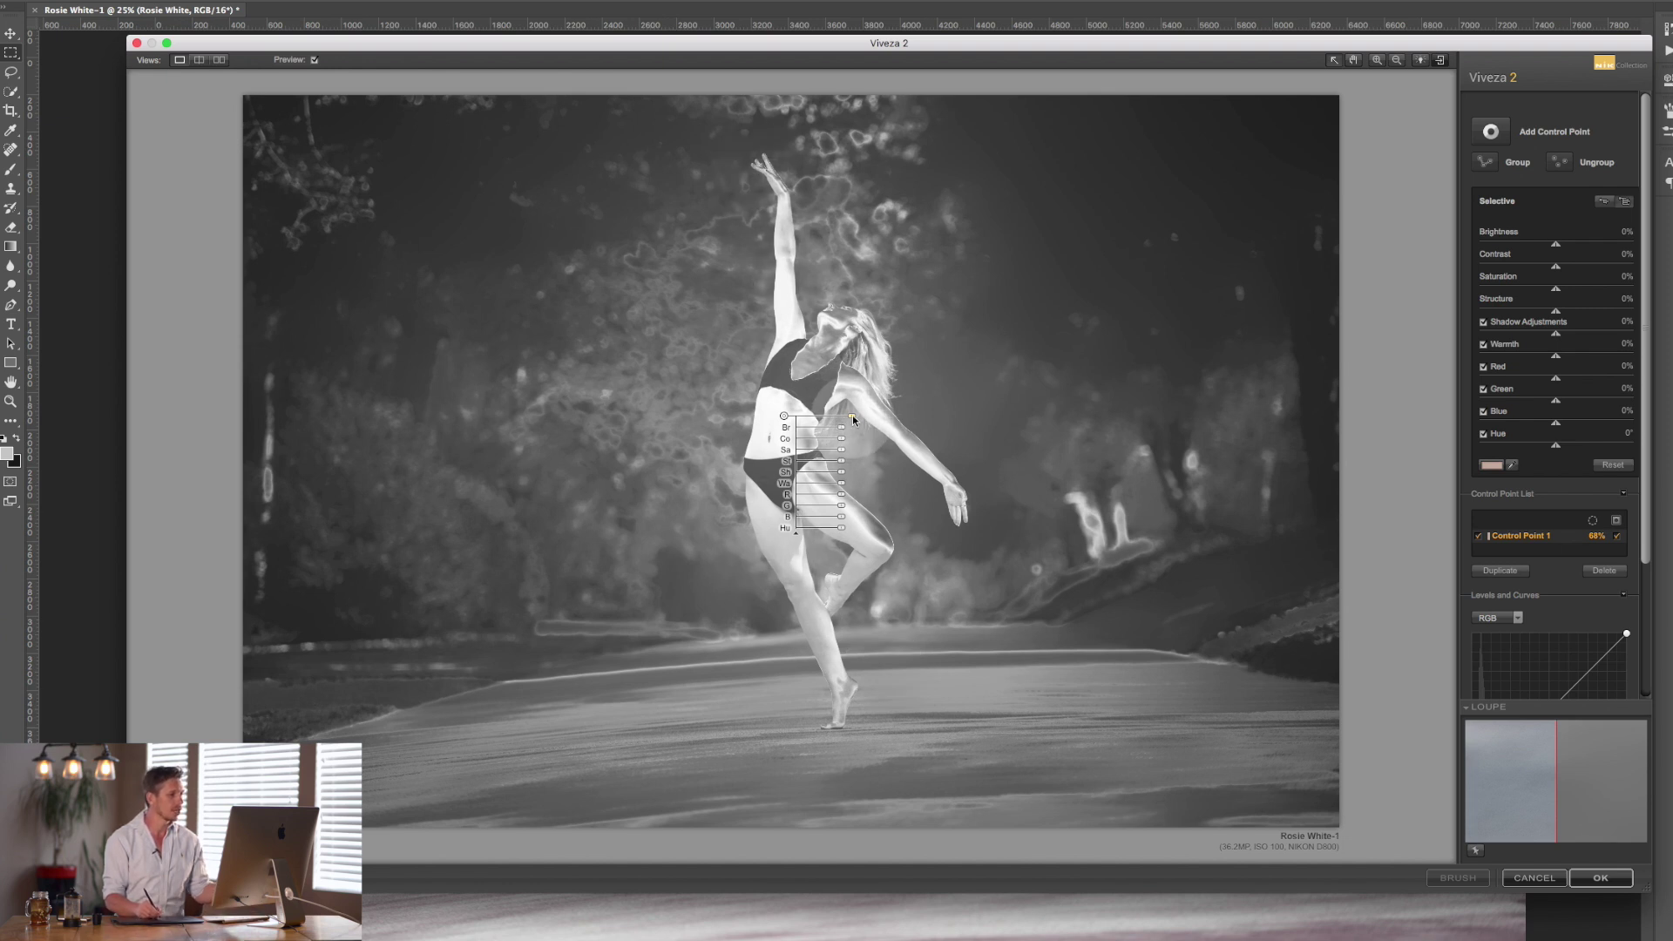
left_click_drag(852, 420, 813, 424)
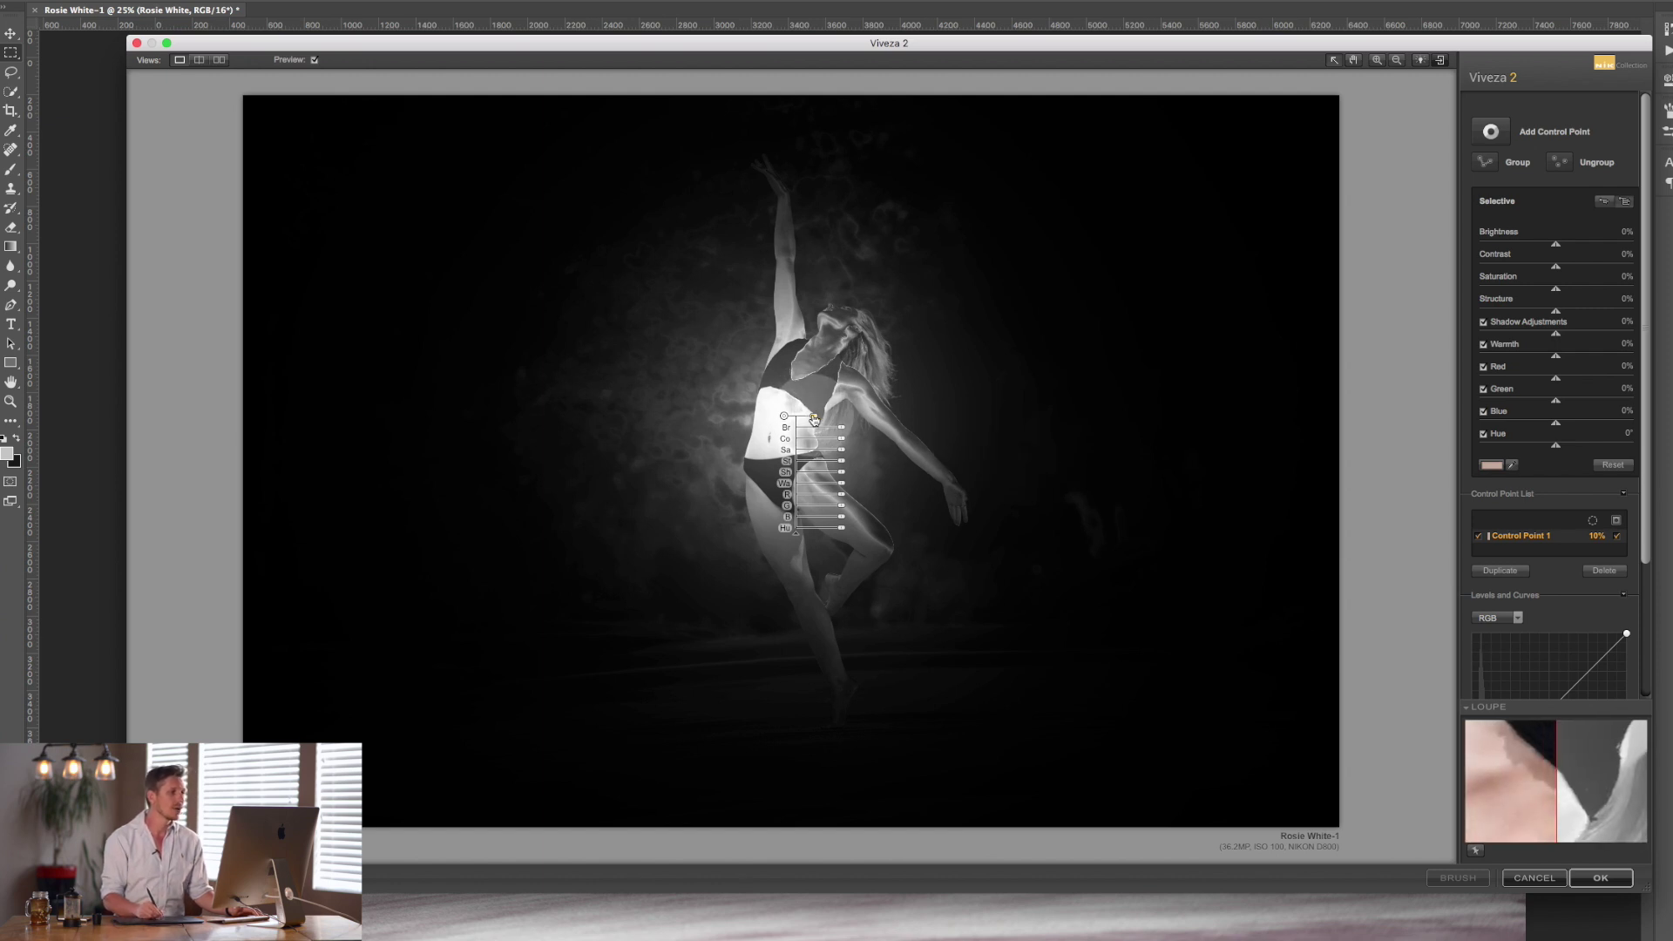
left_click_drag(813, 420, 824, 417)
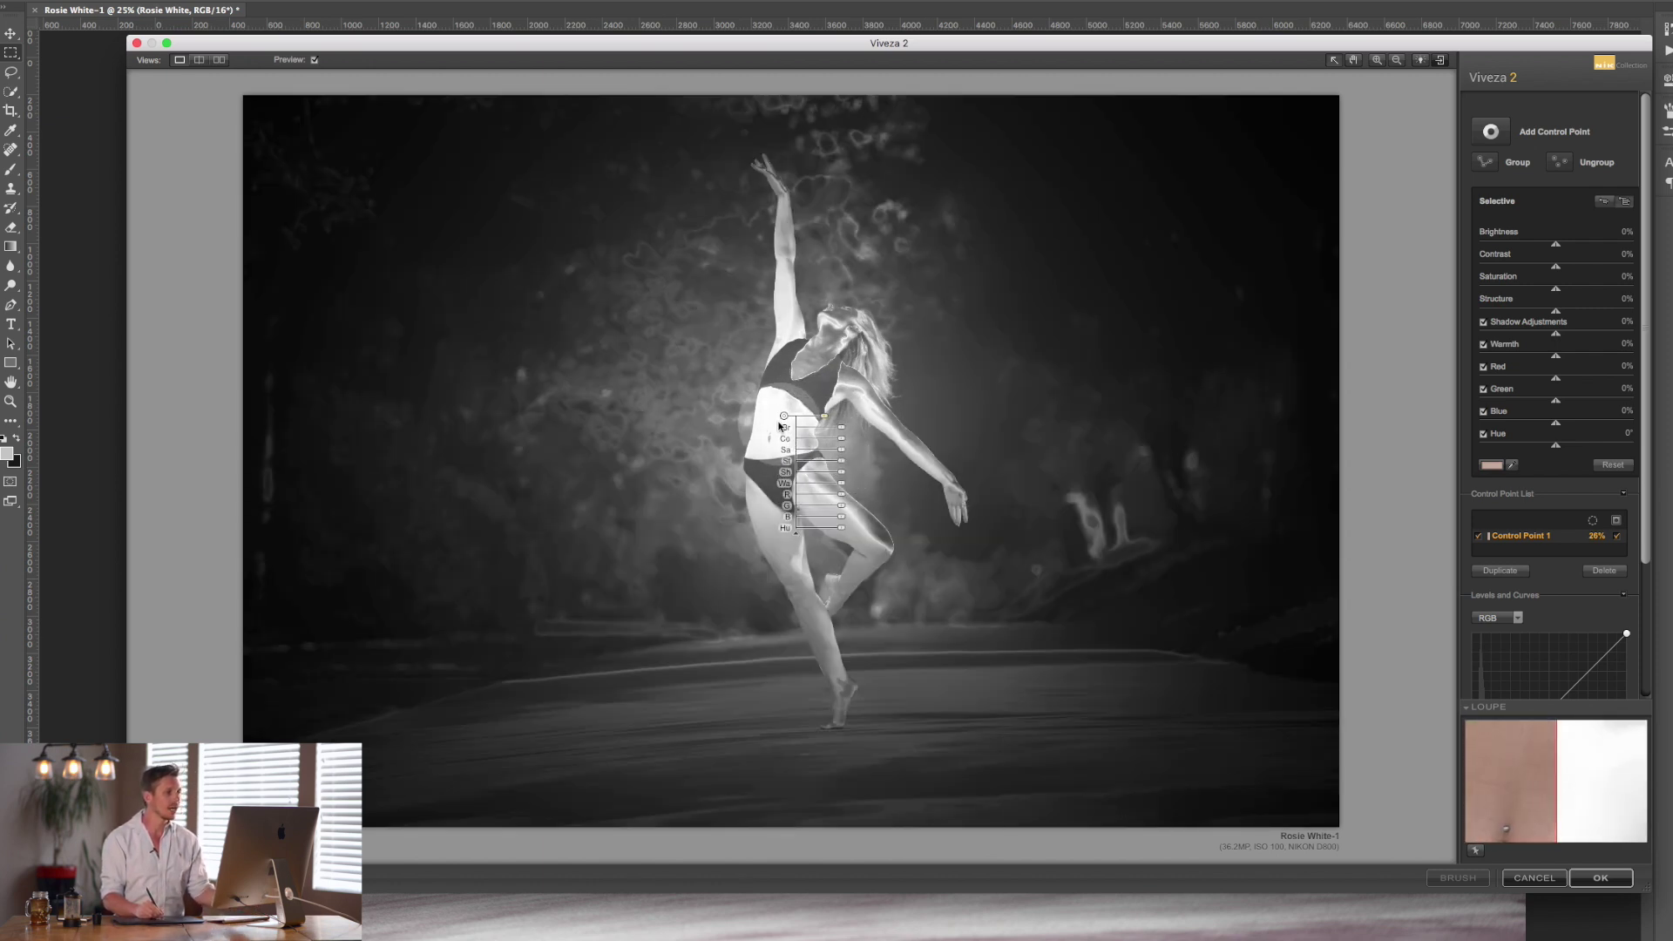
left_click_drag(783, 416, 736, 410)
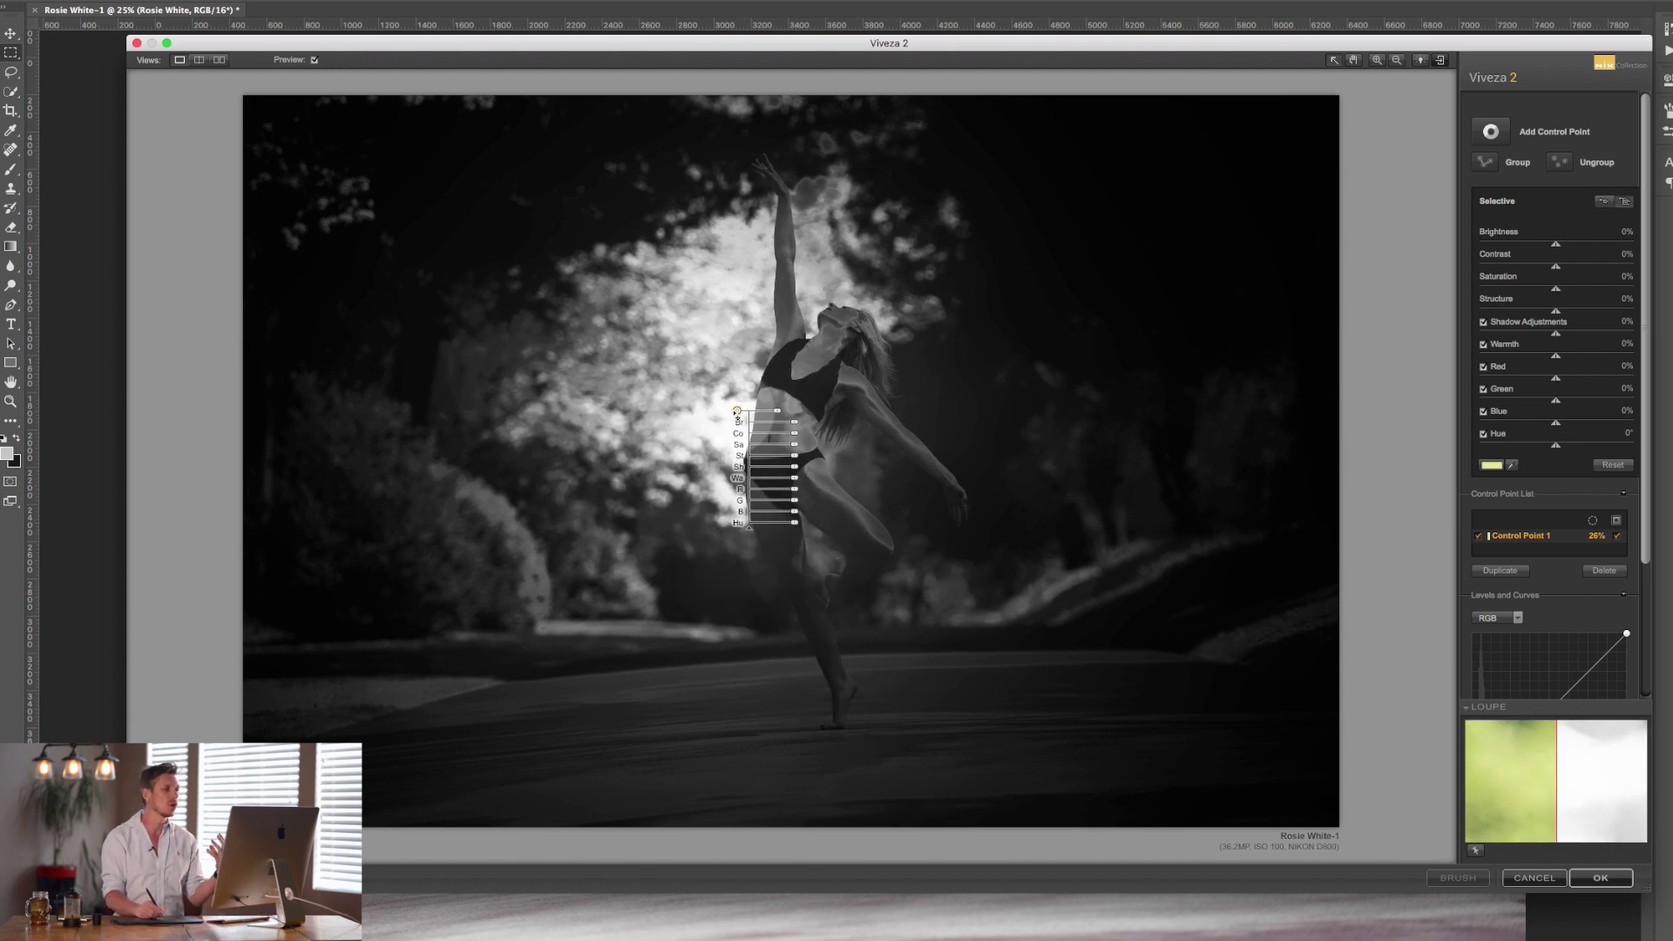
left_click_drag(738, 411, 838, 430)
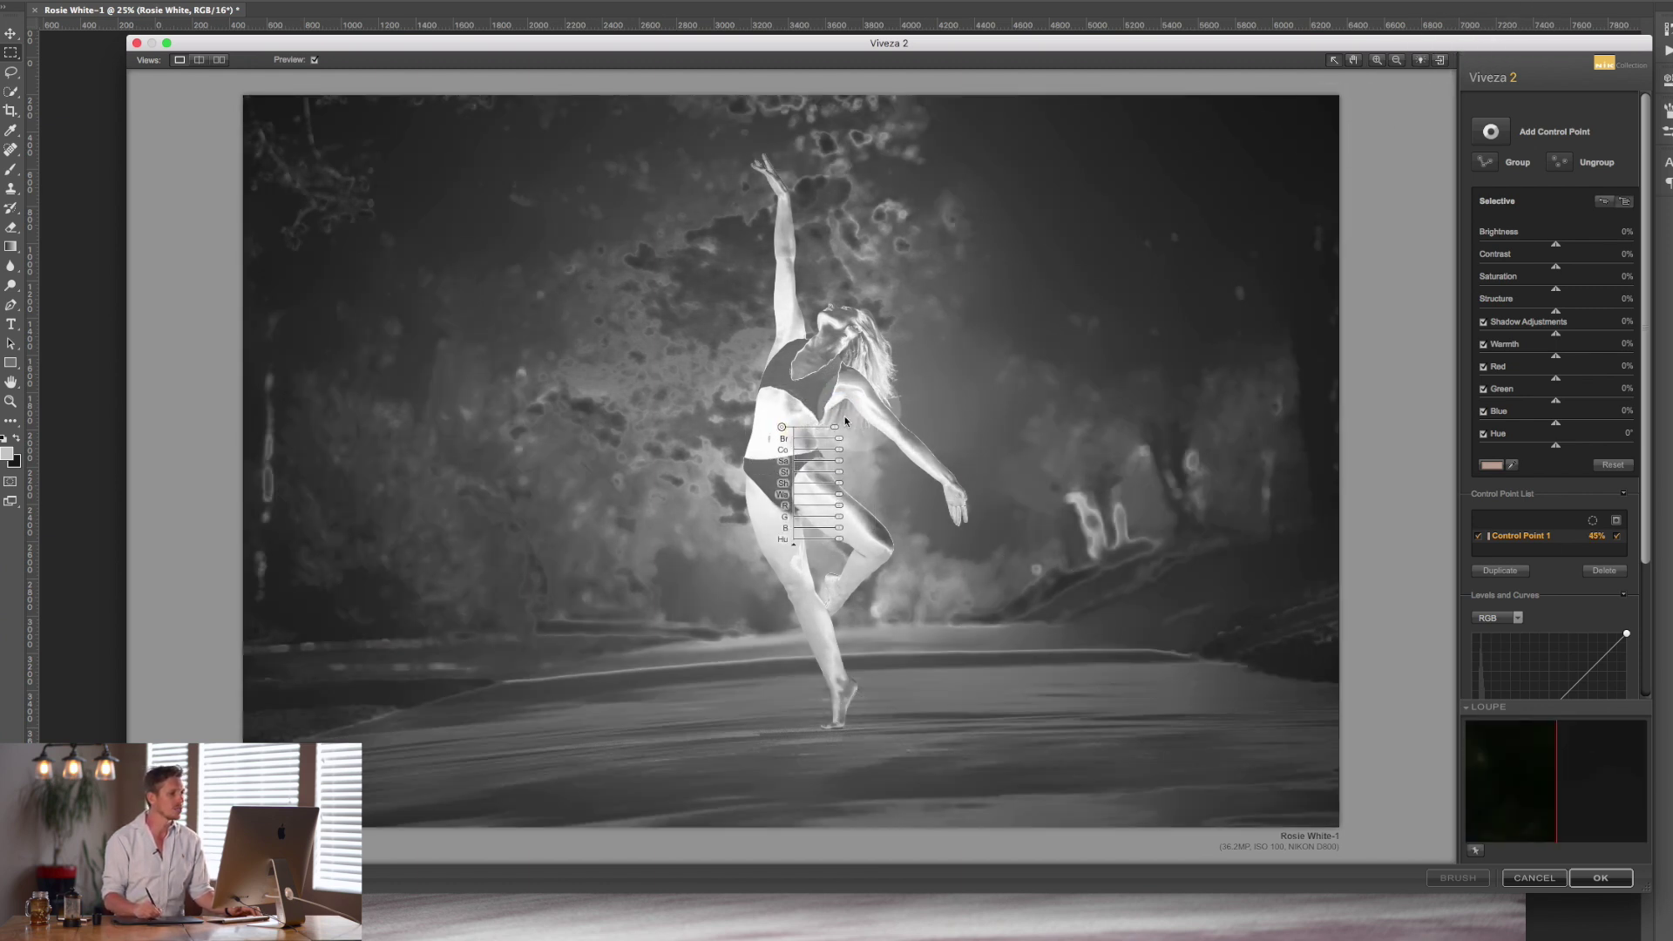
left_click_drag(836, 427, 788, 425)
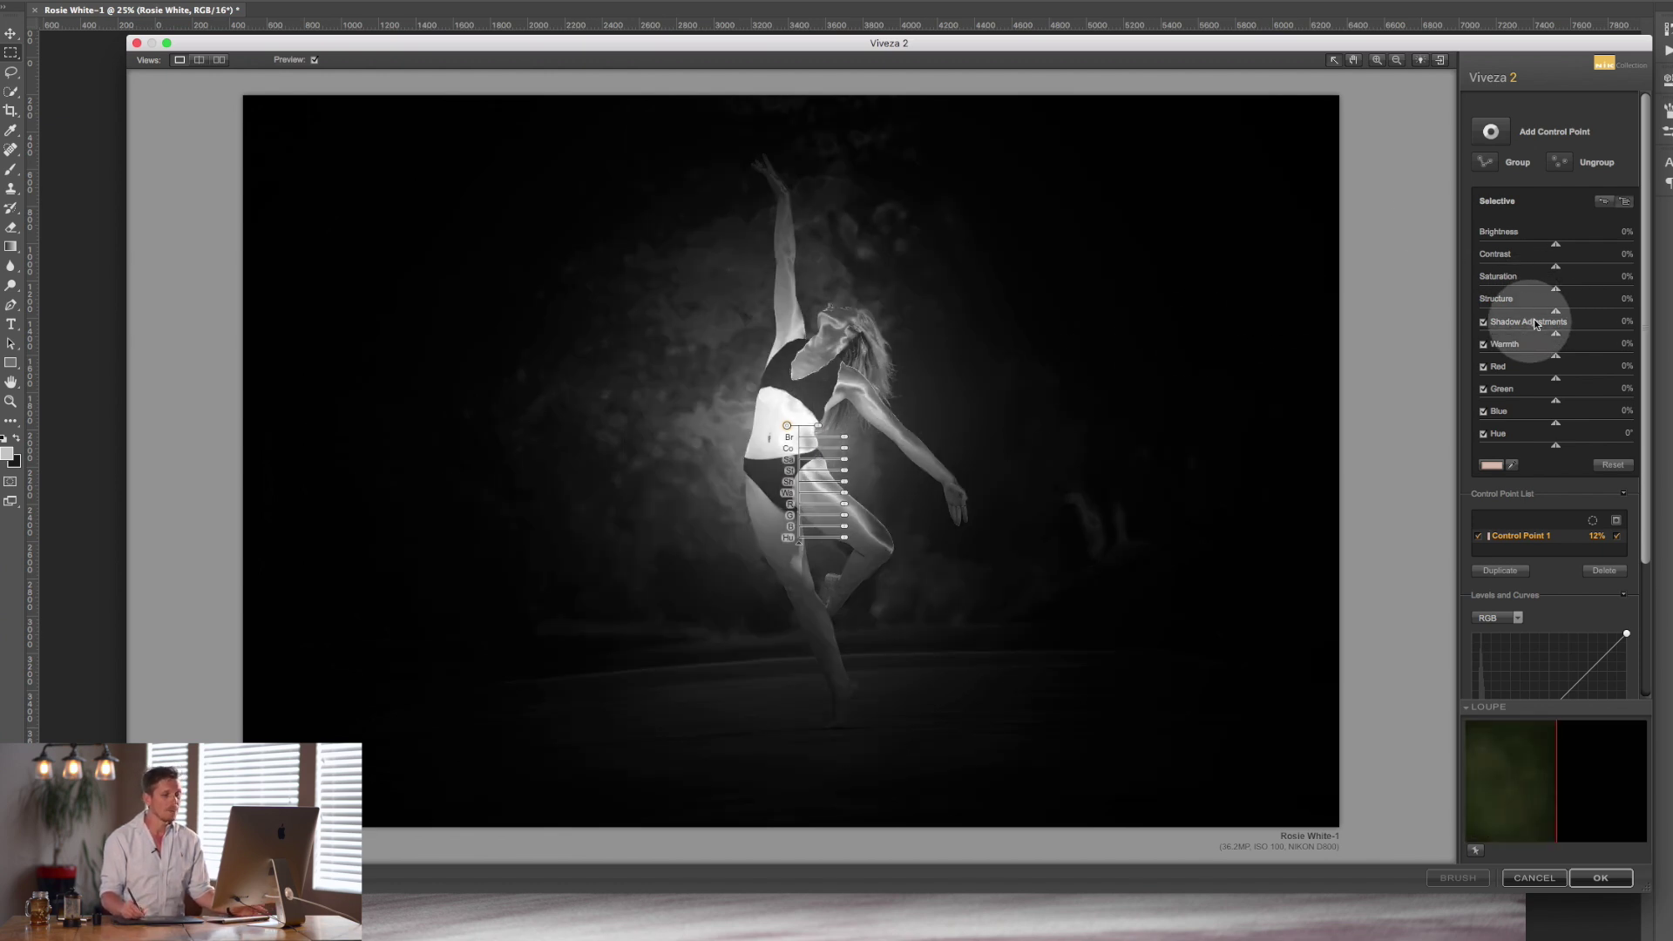
left_click(1618, 537)
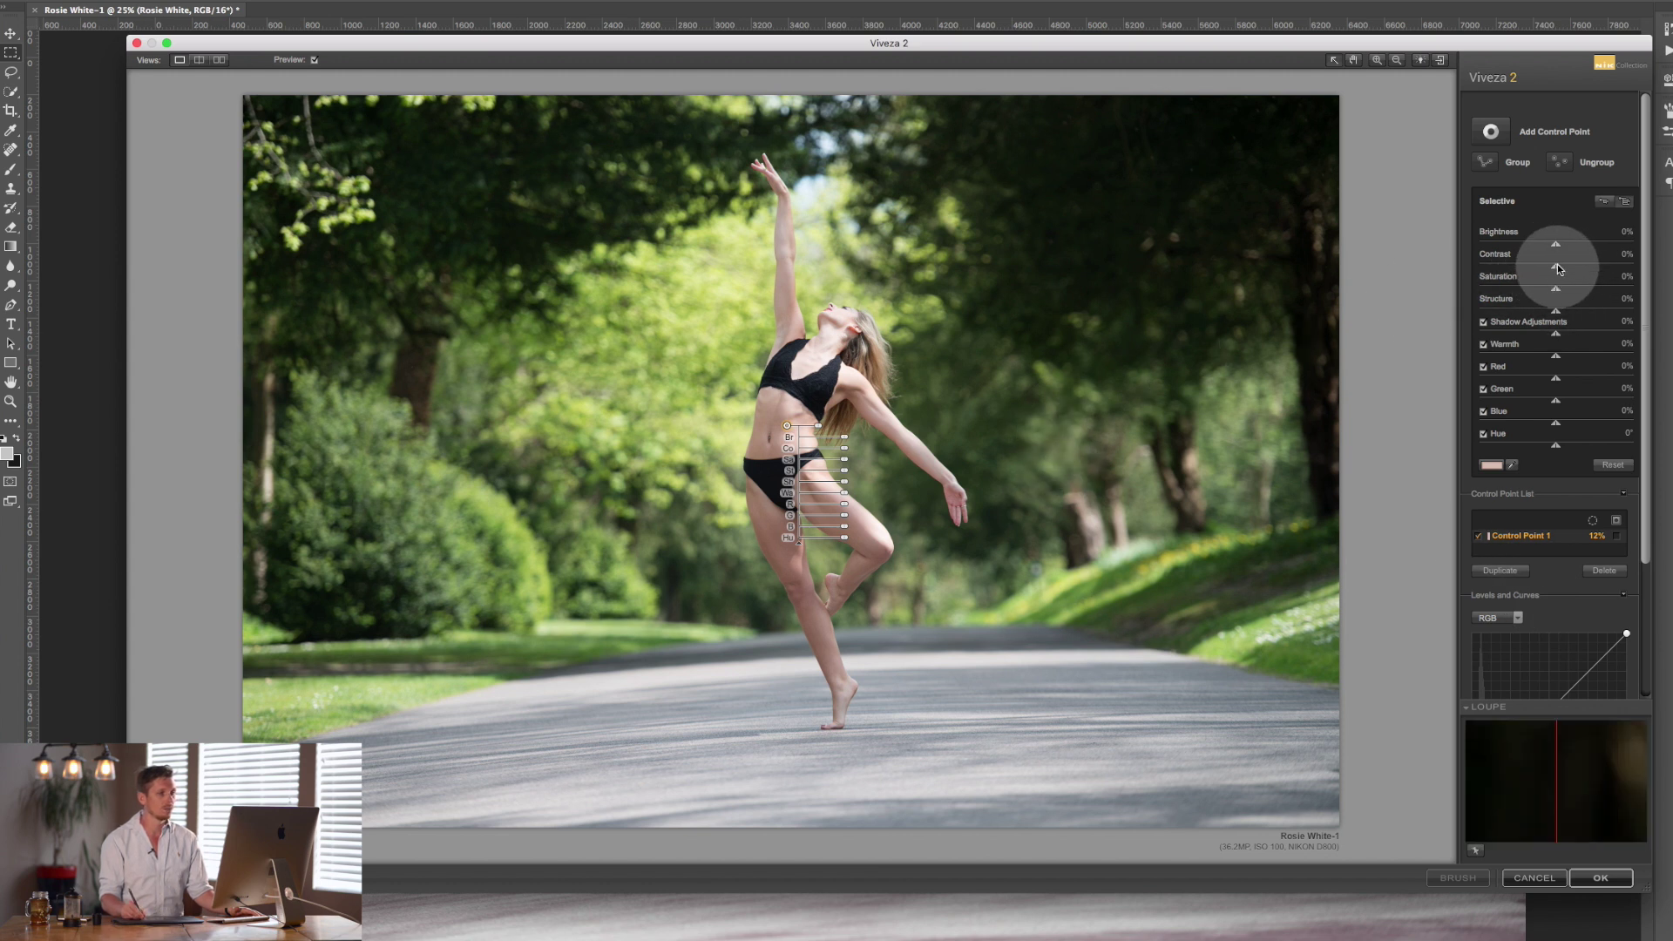
Raise Control Point 1's Brightness to 54% and shrink it to 5% with its mask shown.
left_click_drag(1560, 247, 1603, 249)
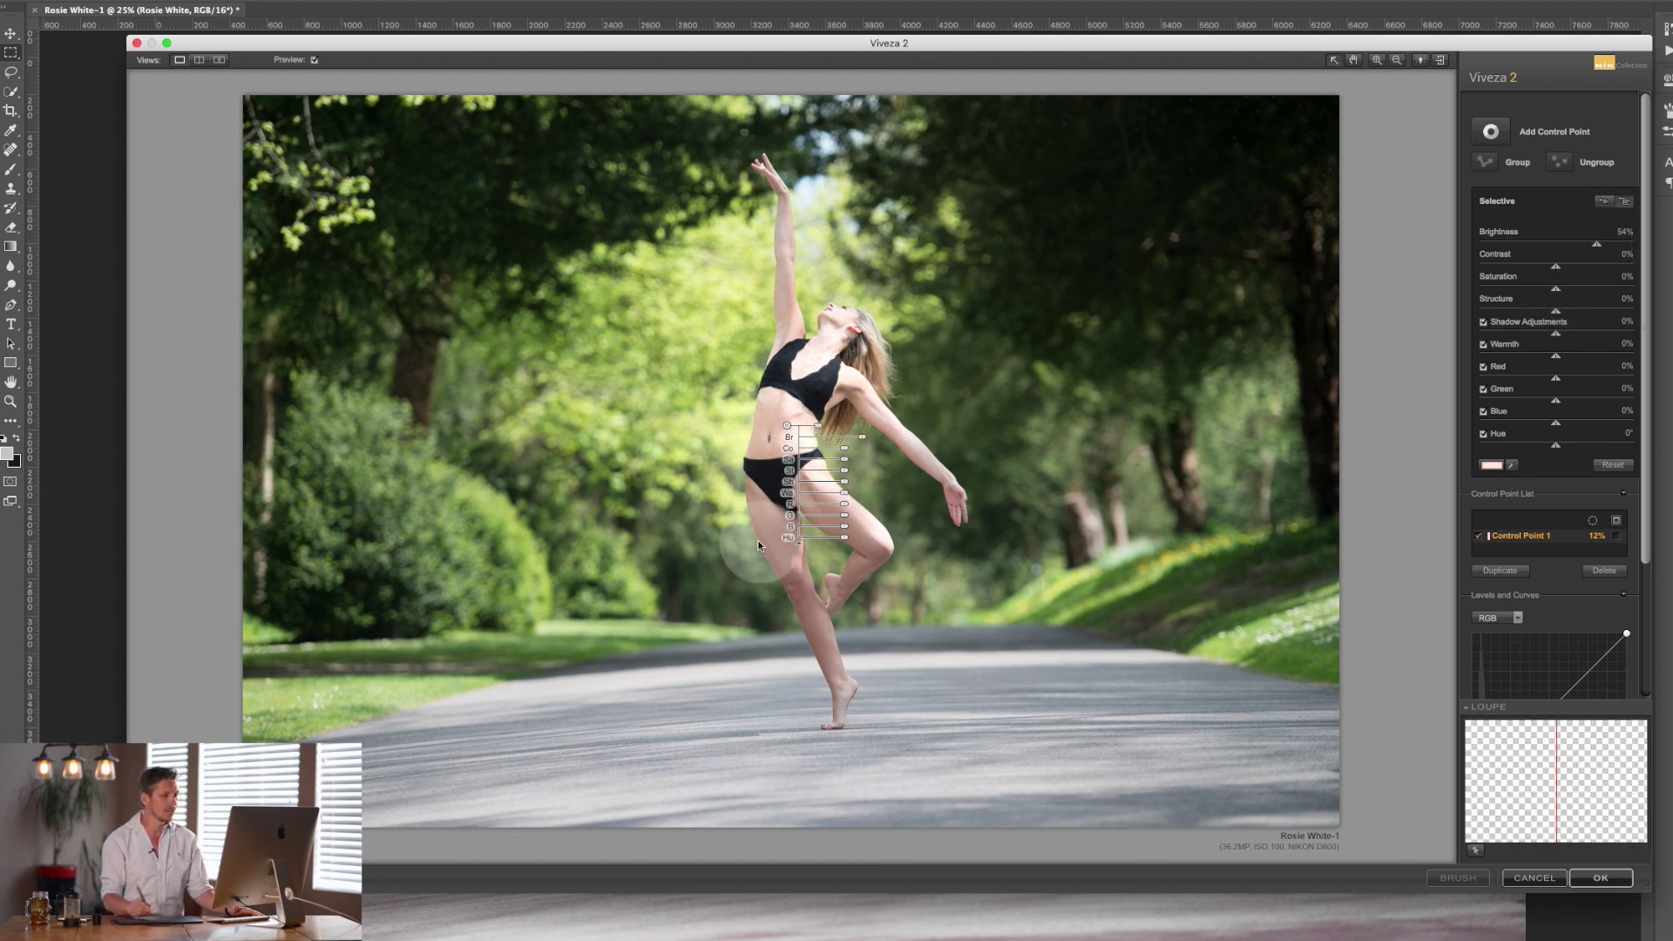
left_click(1616, 537)
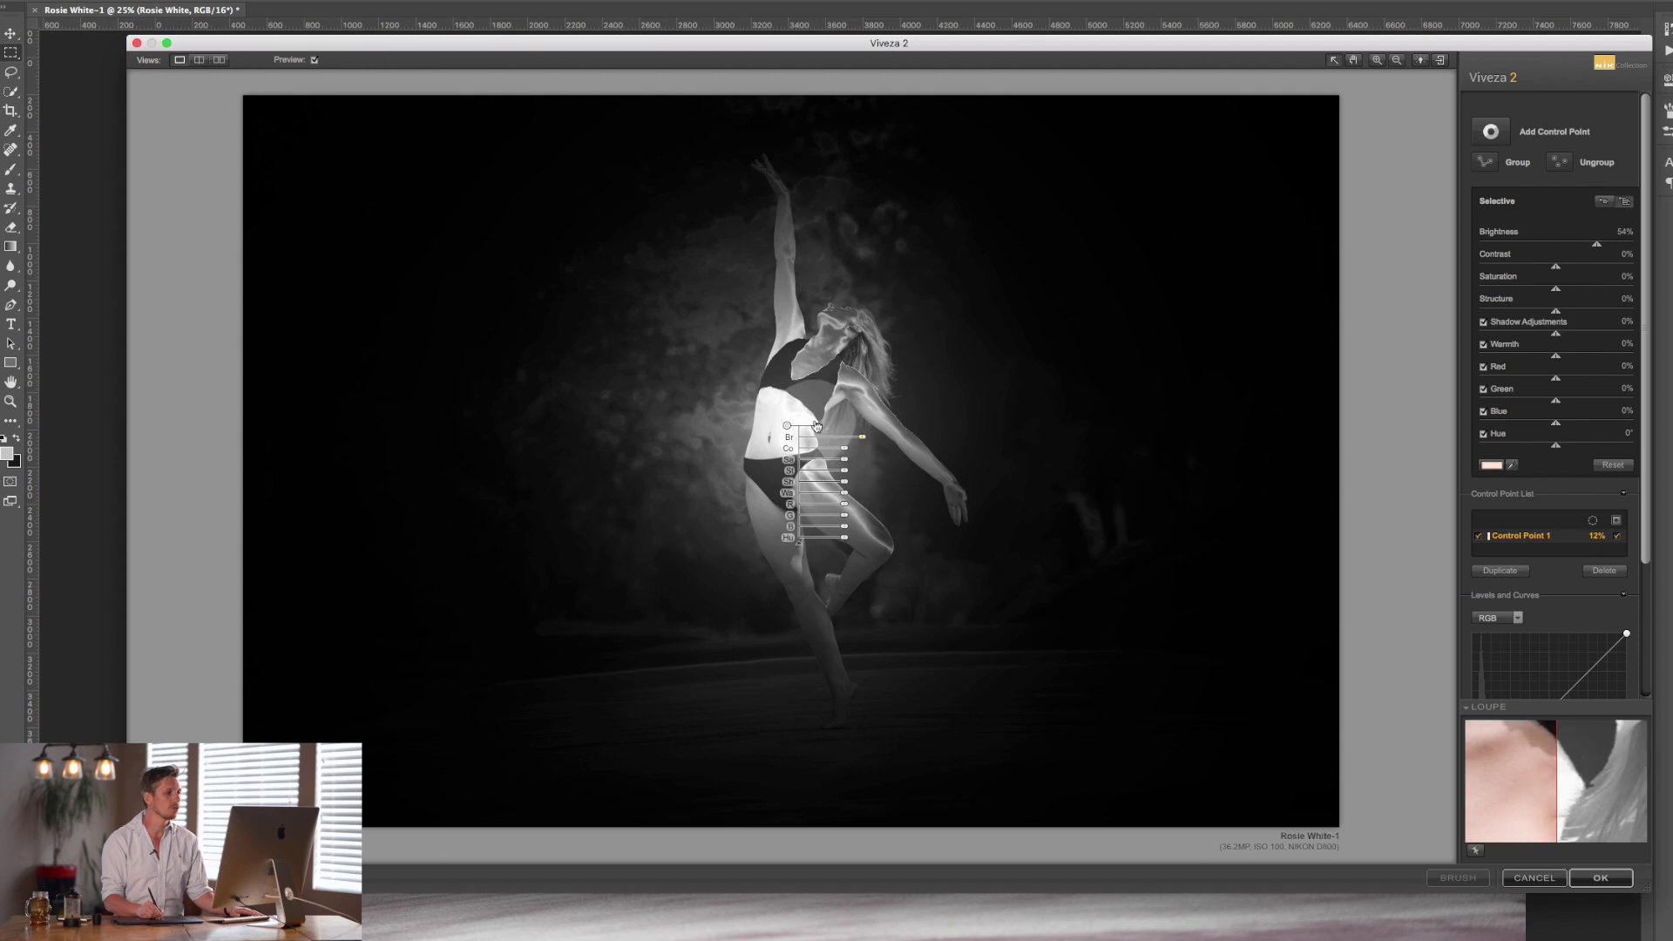
left_click_drag(817, 426, 836, 425)
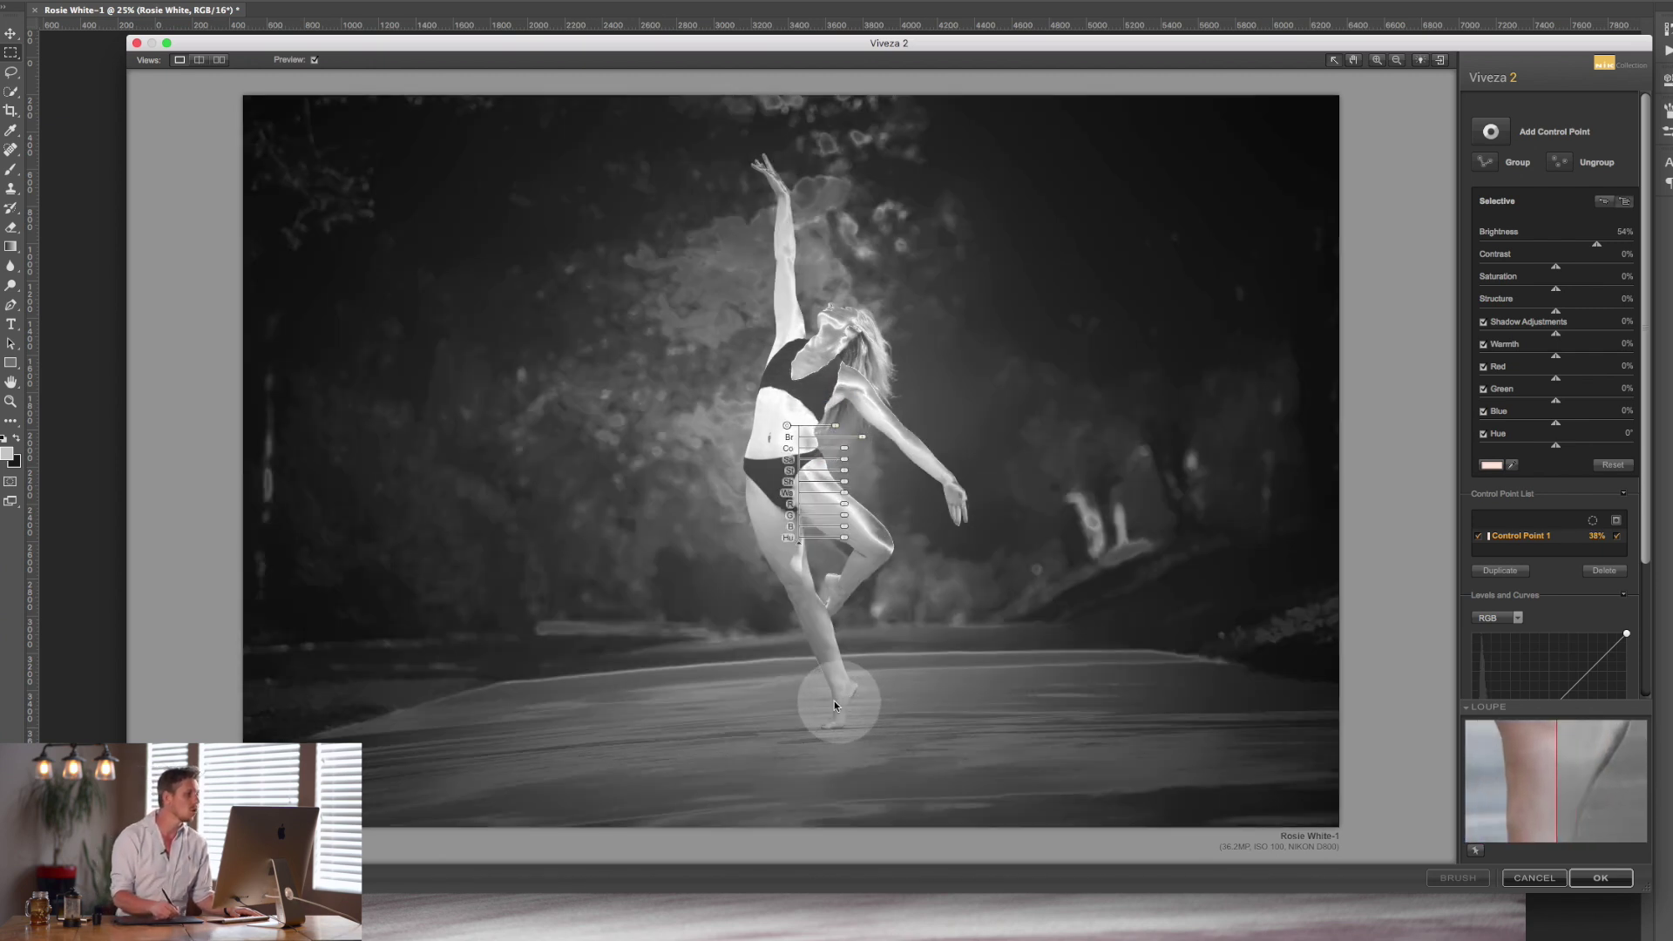
left_click_drag(833, 430, 820, 468)
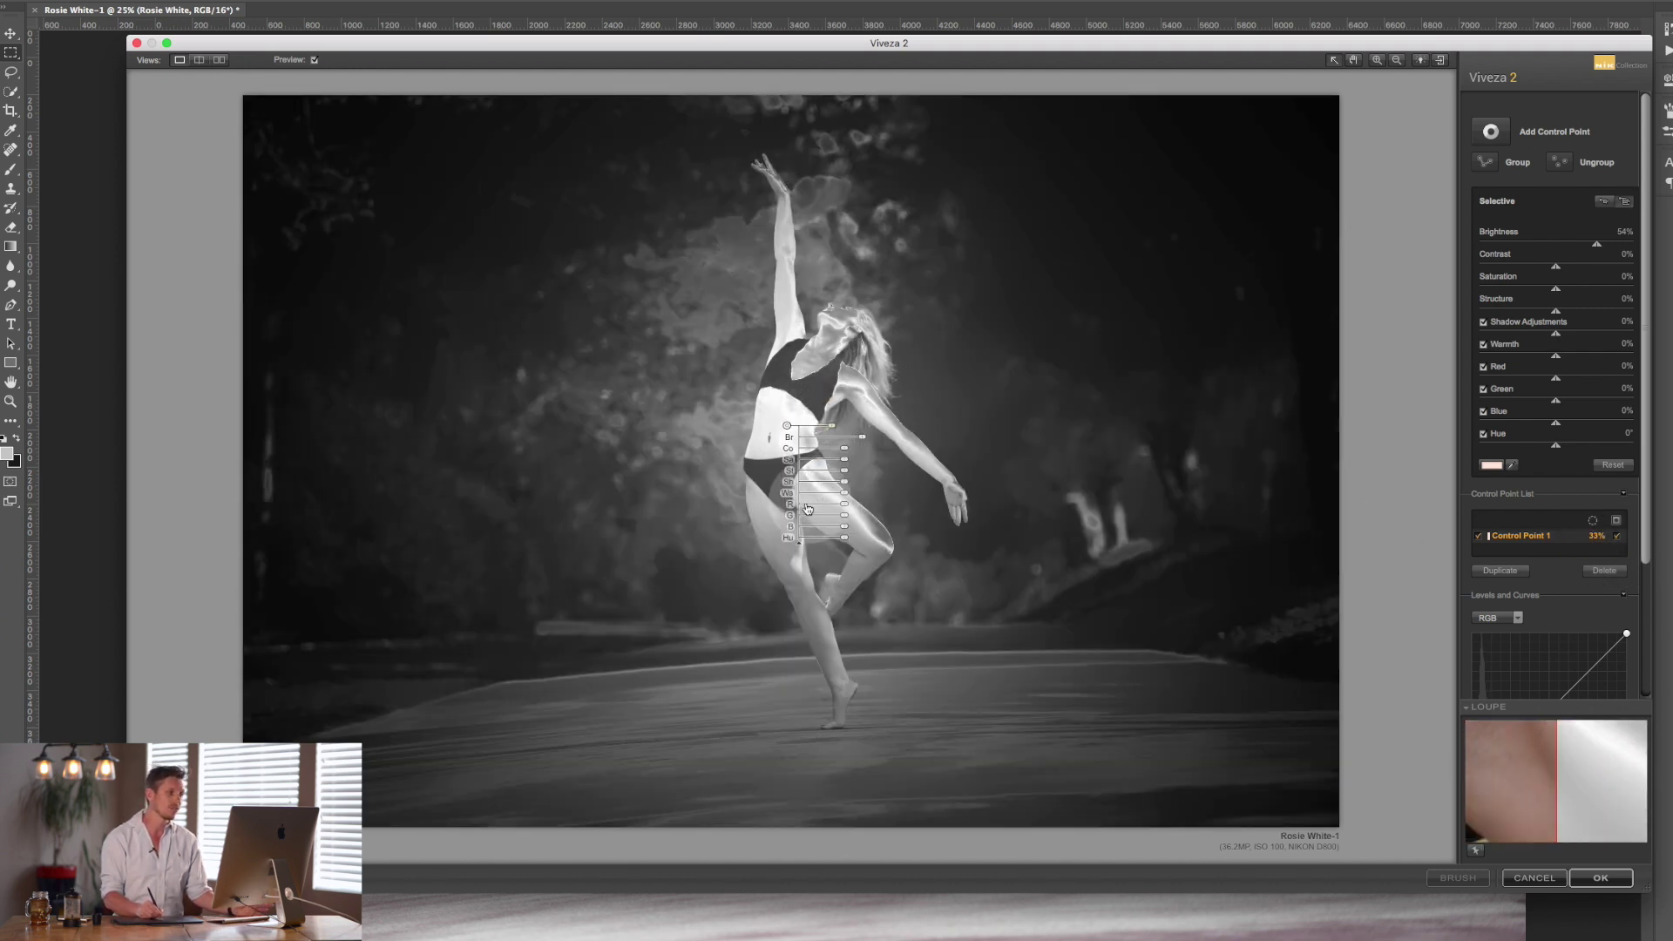
left_click_drag(832, 426, 812, 445)
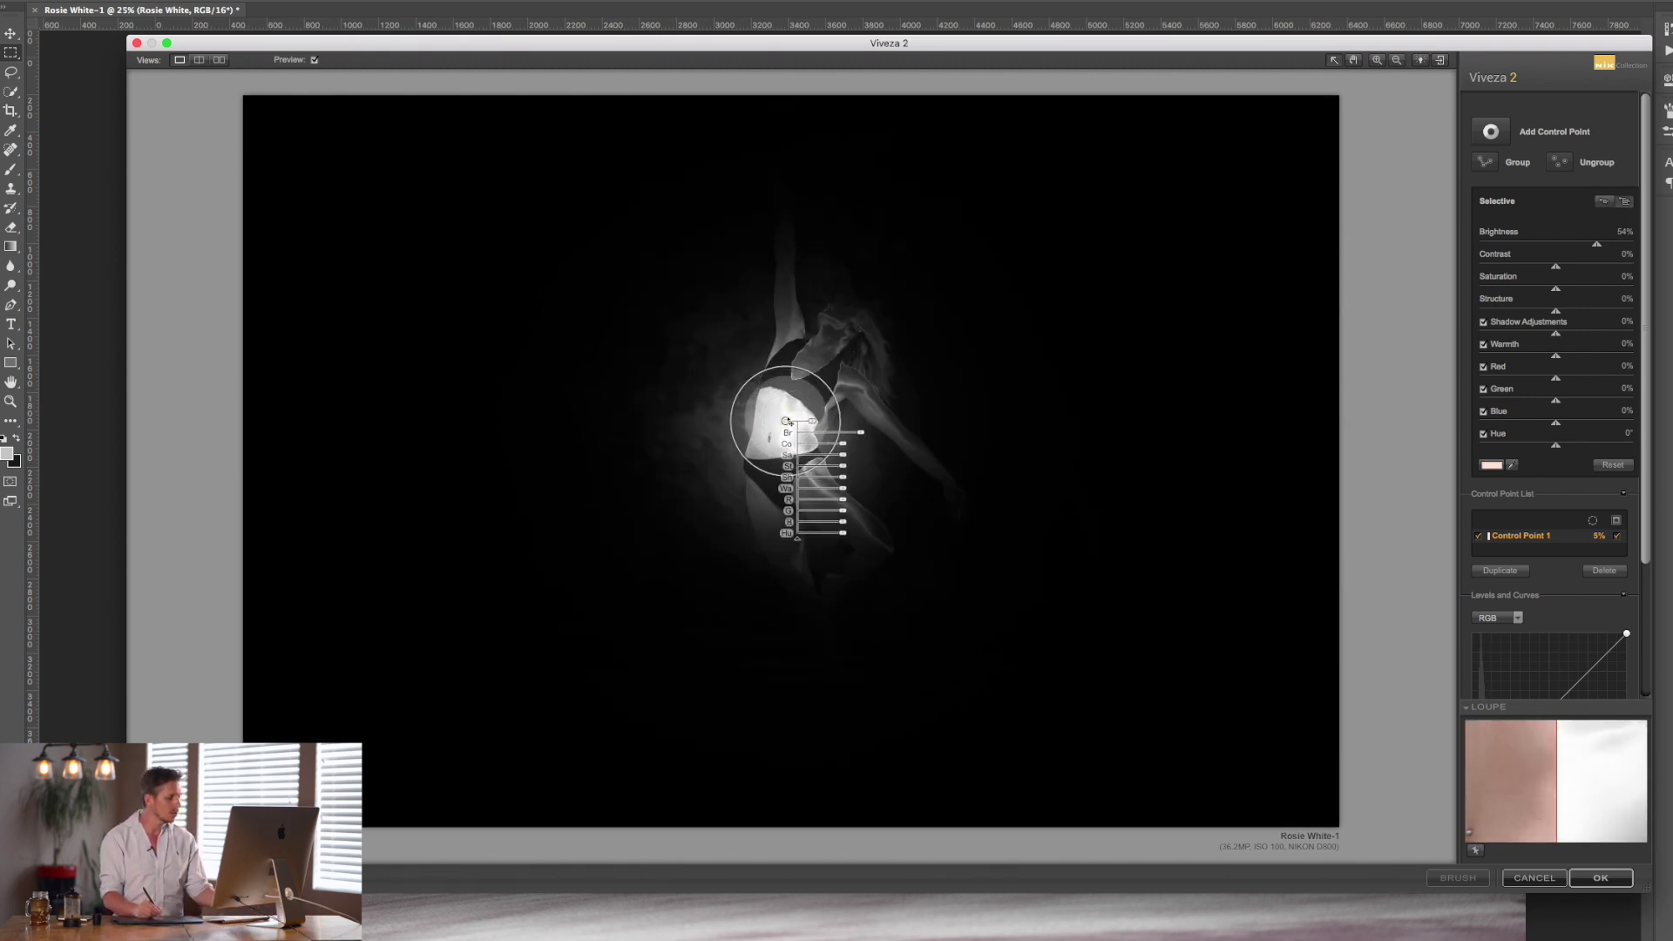
Duplicate Control Point 1 onto the waist, upper leg, knee and raised arm.
left_click_drag(786, 421, 793, 448)
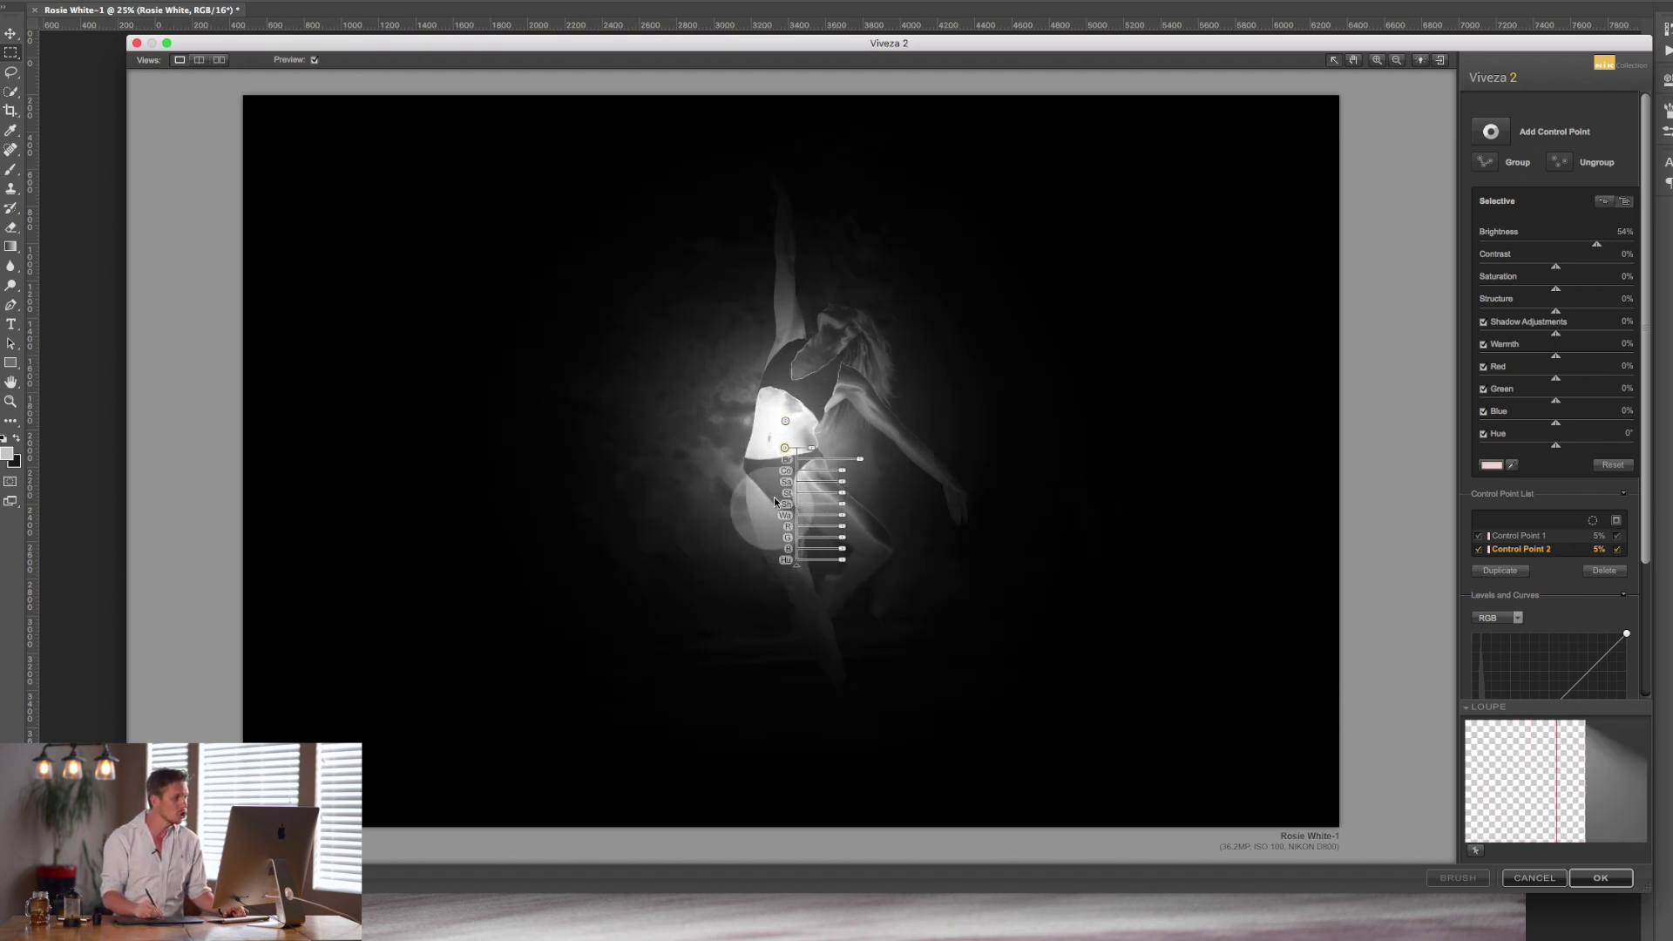
left_click_drag(787, 453, 791, 565)
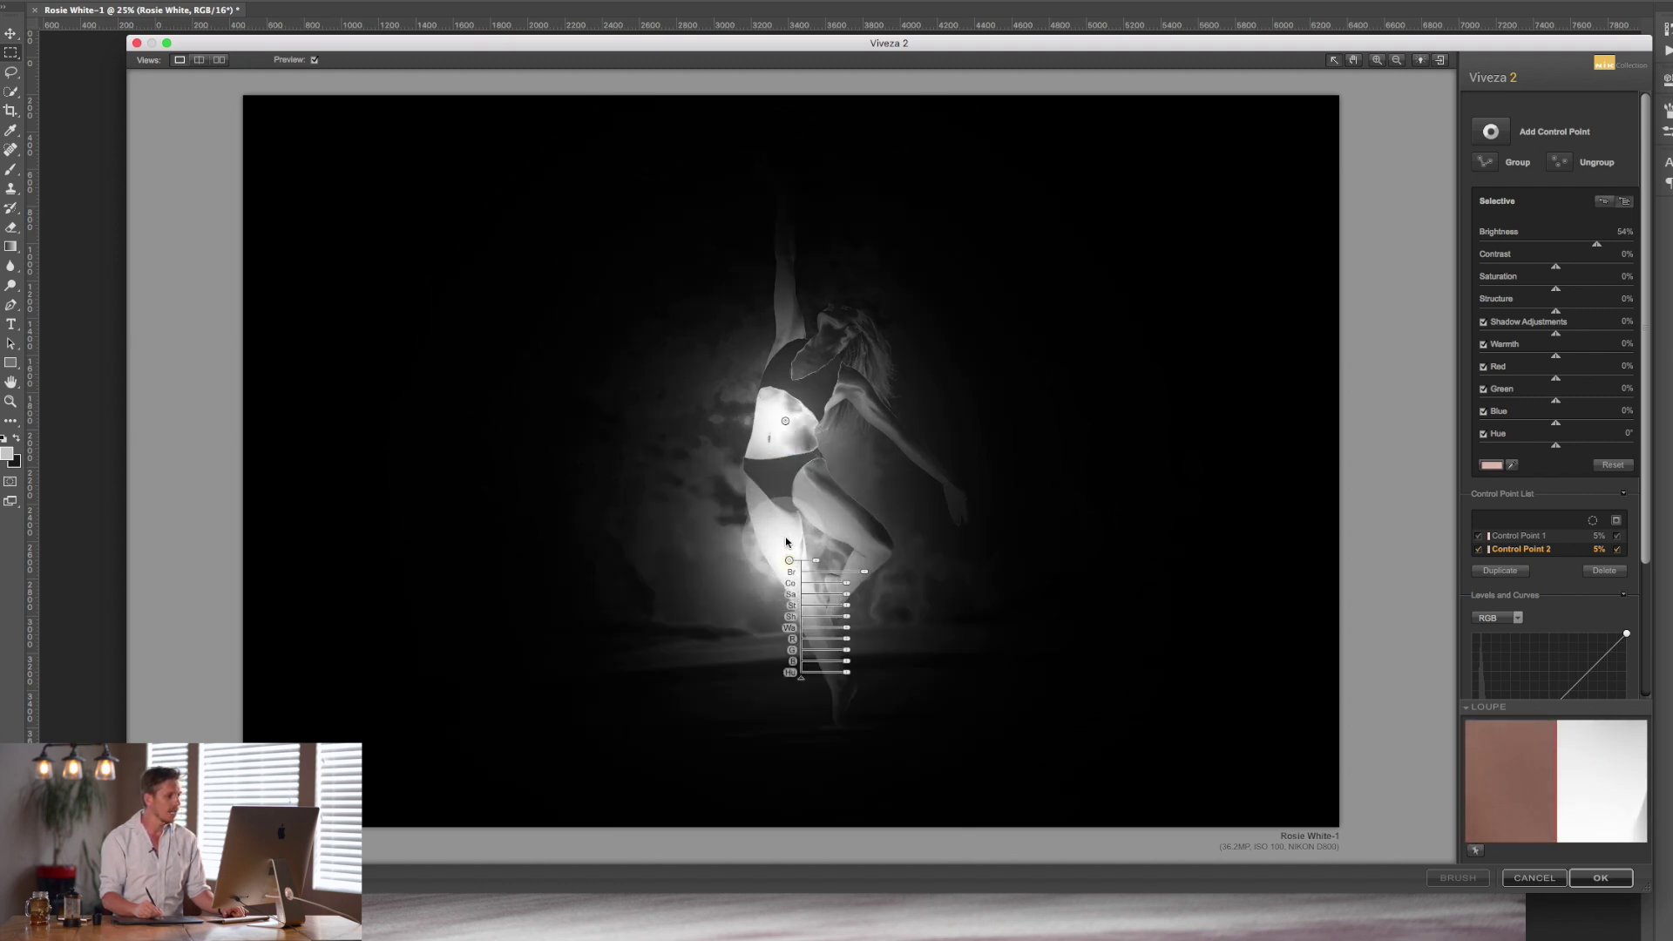
left_click_drag(794, 565, 881, 562)
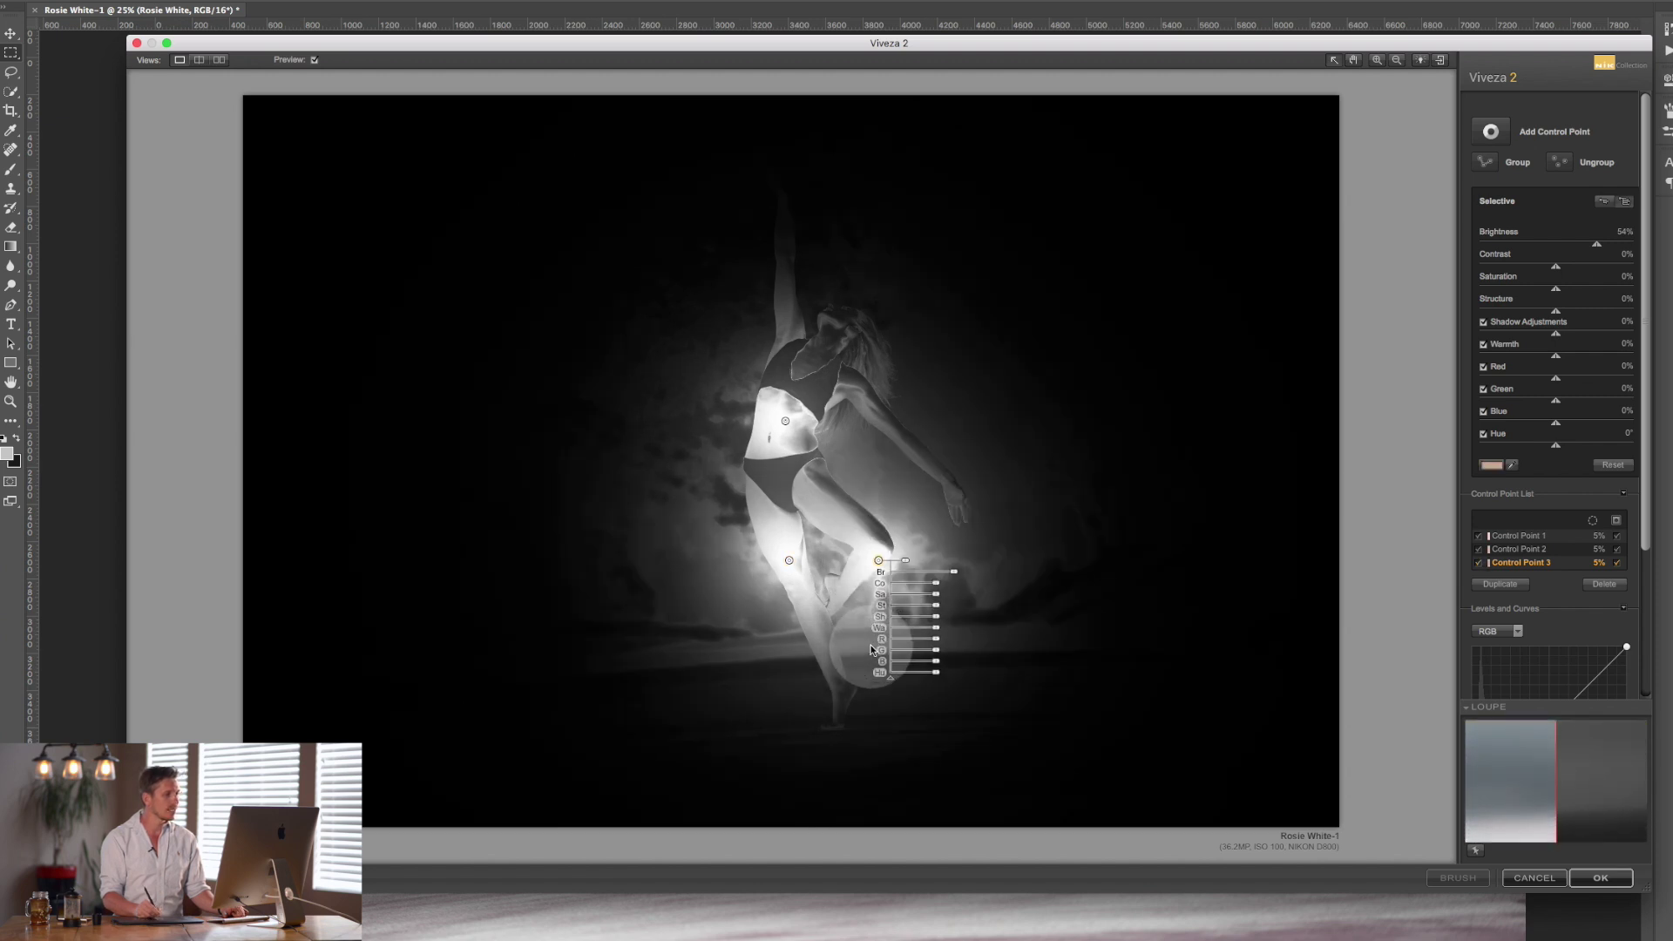
left_click_drag(797, 563, 788, 531)
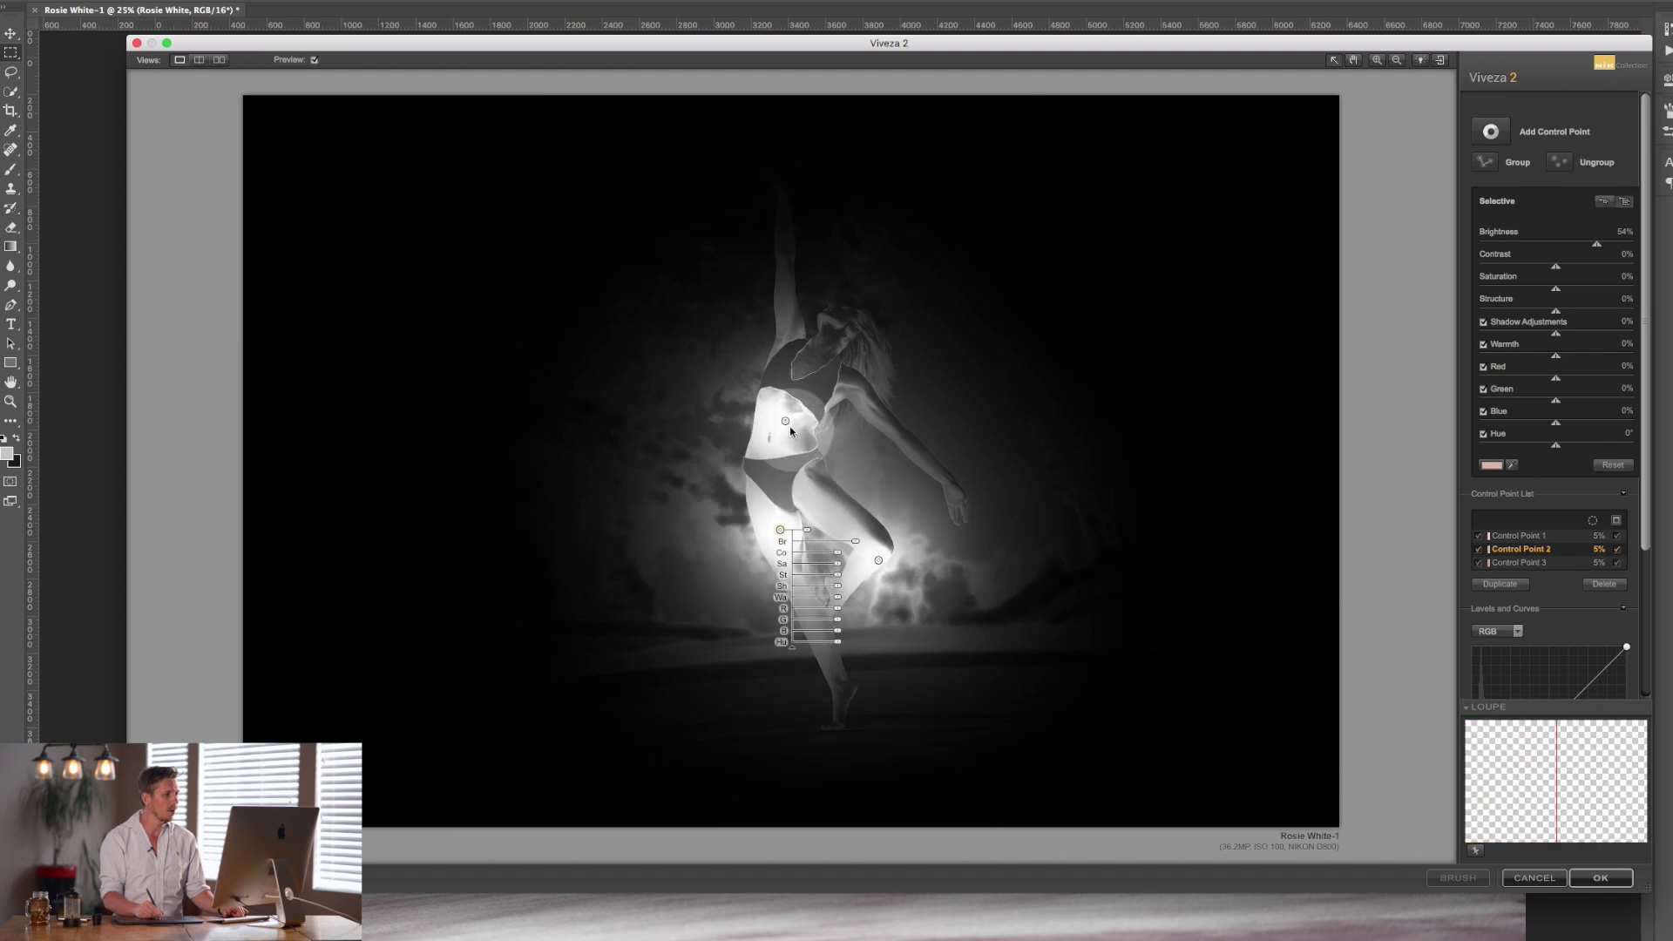
left_click_drag(787, 422, 826, 440)
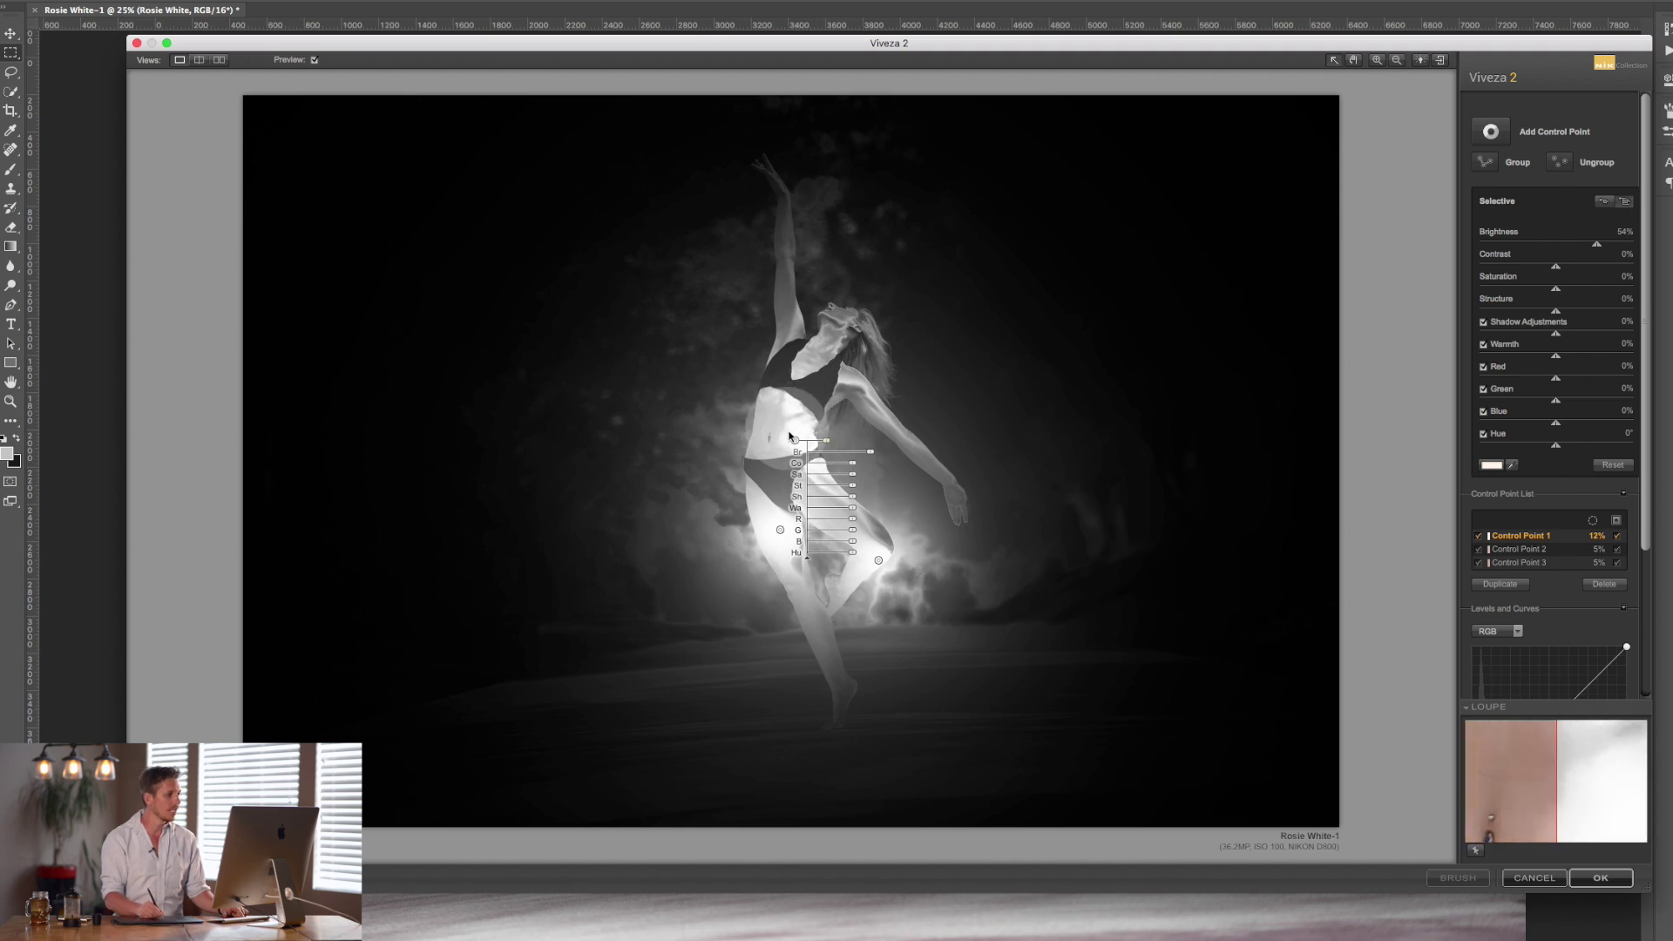
left_click_drag(795, 440, 782, 275)
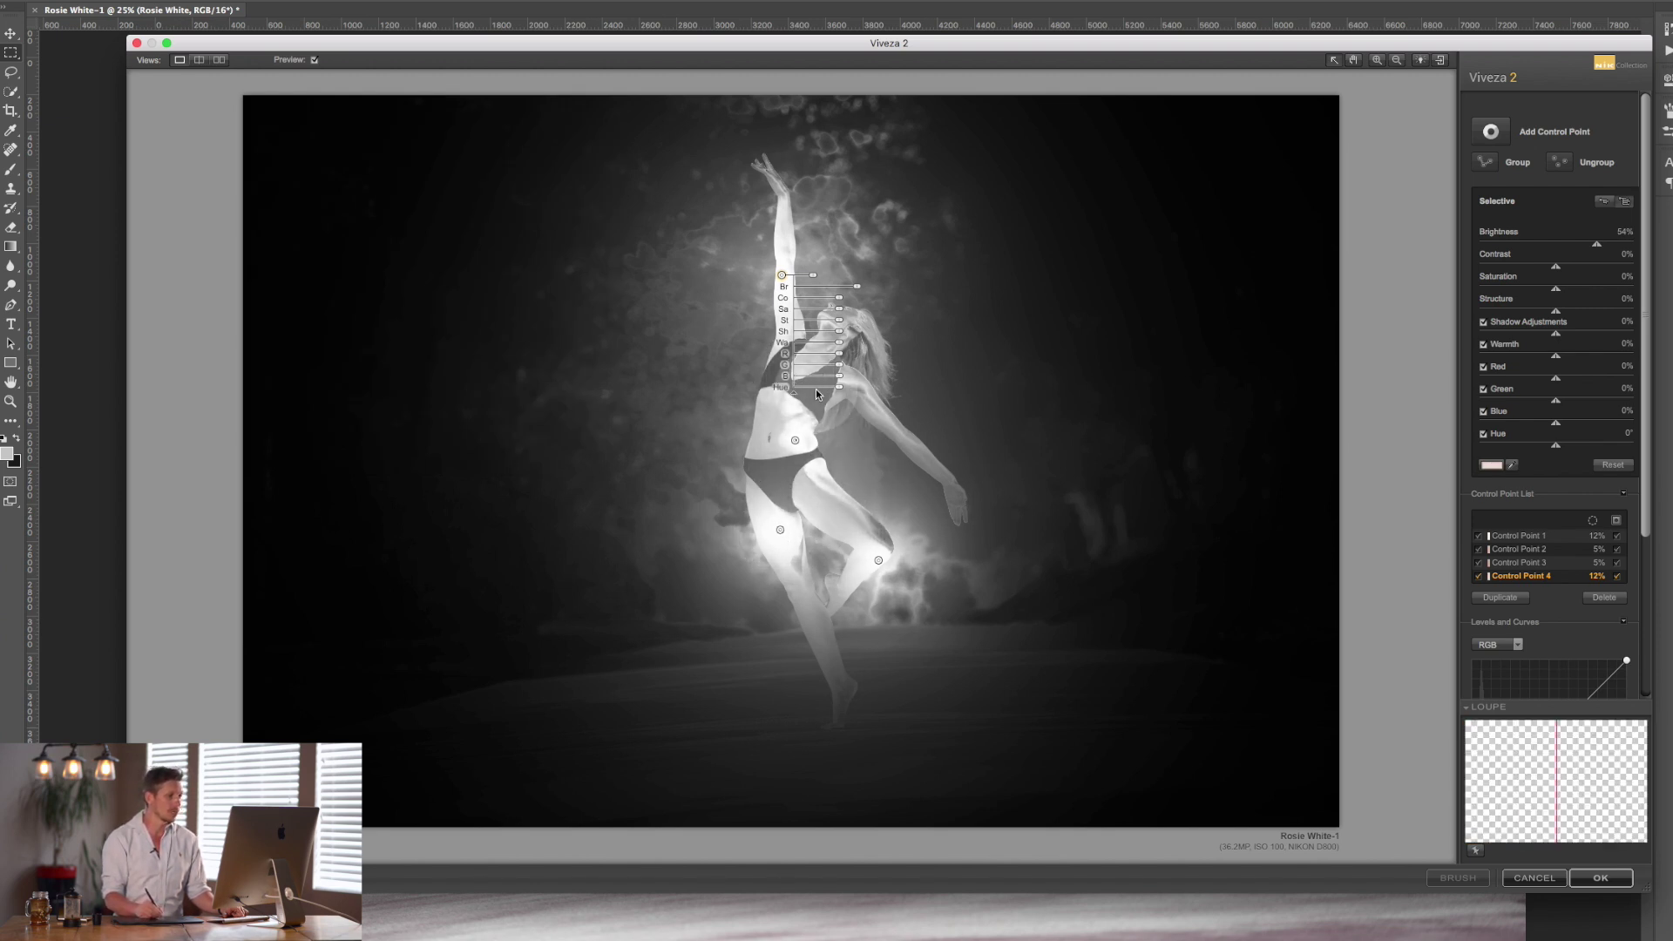
Resize Control Point 3 on the knee, hide its mask, and select Control Point 4.
left_click(878, 561)
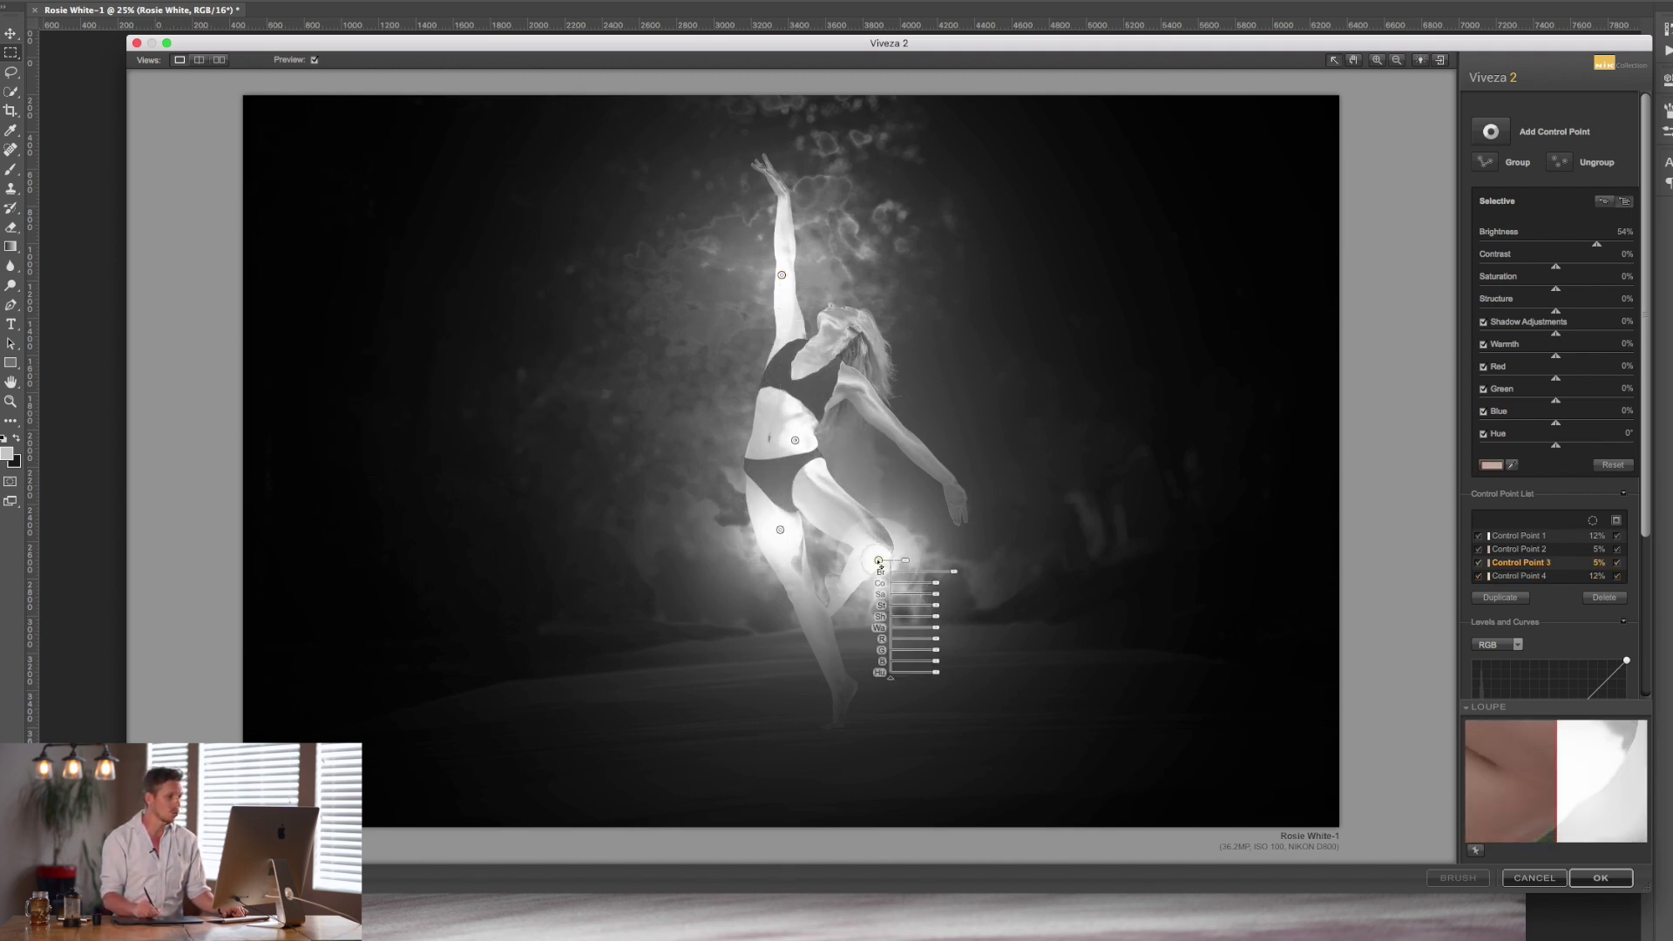
left_click_drag(906, 563, 913, 561)
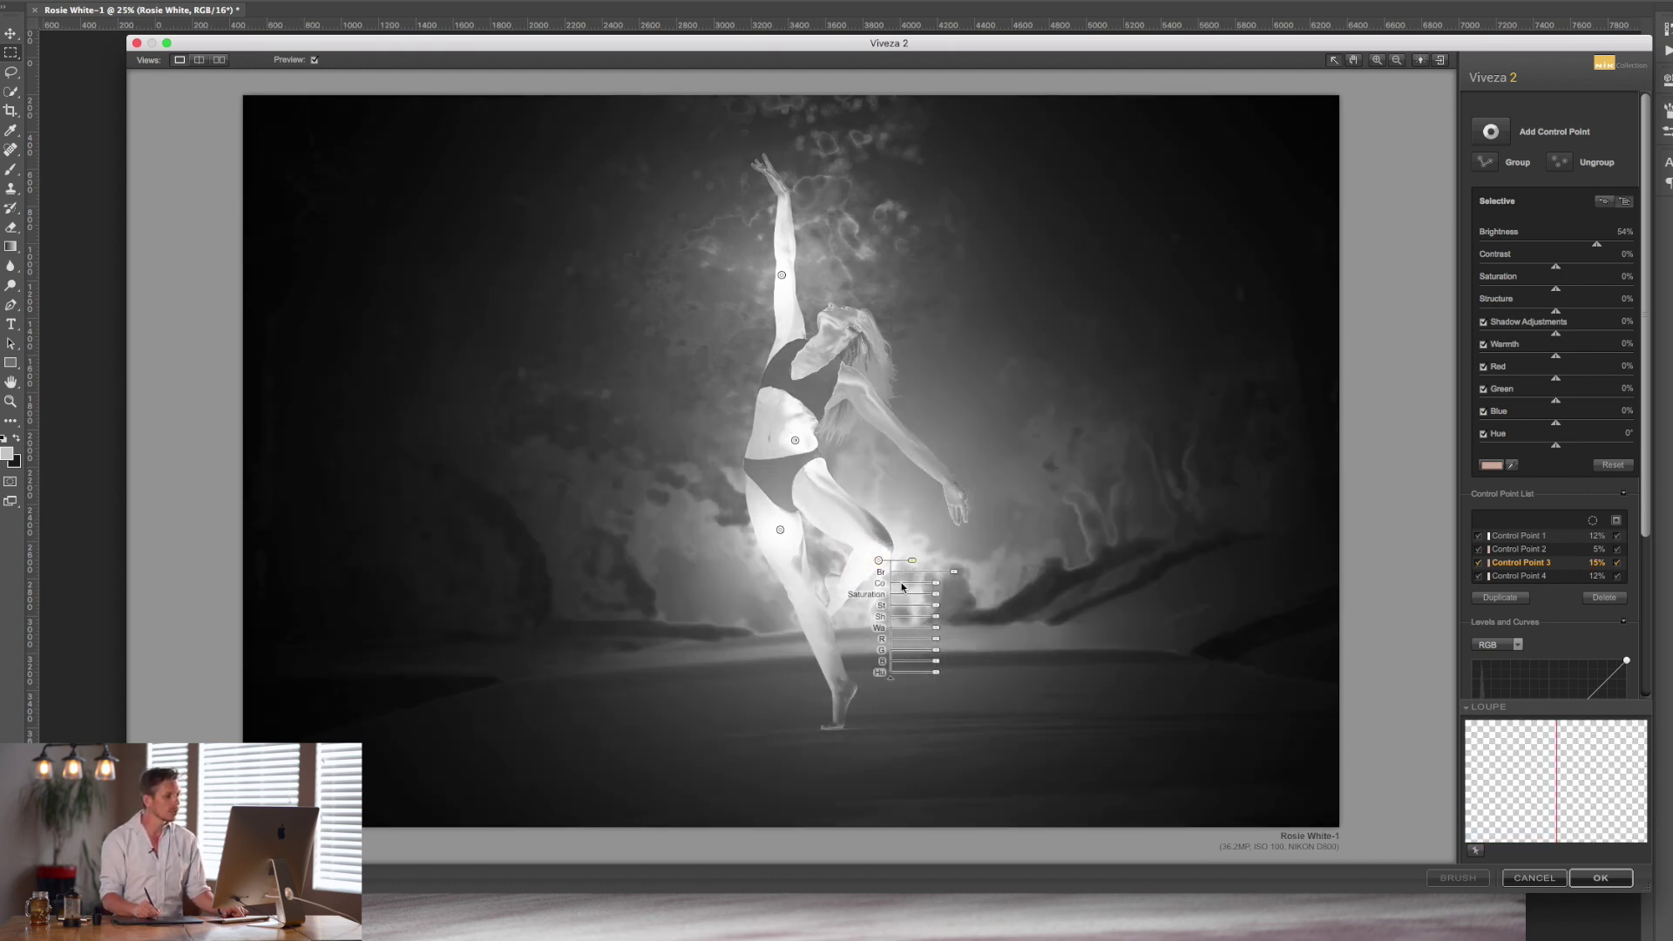
left_click_drag(912, 565, 909, 565)
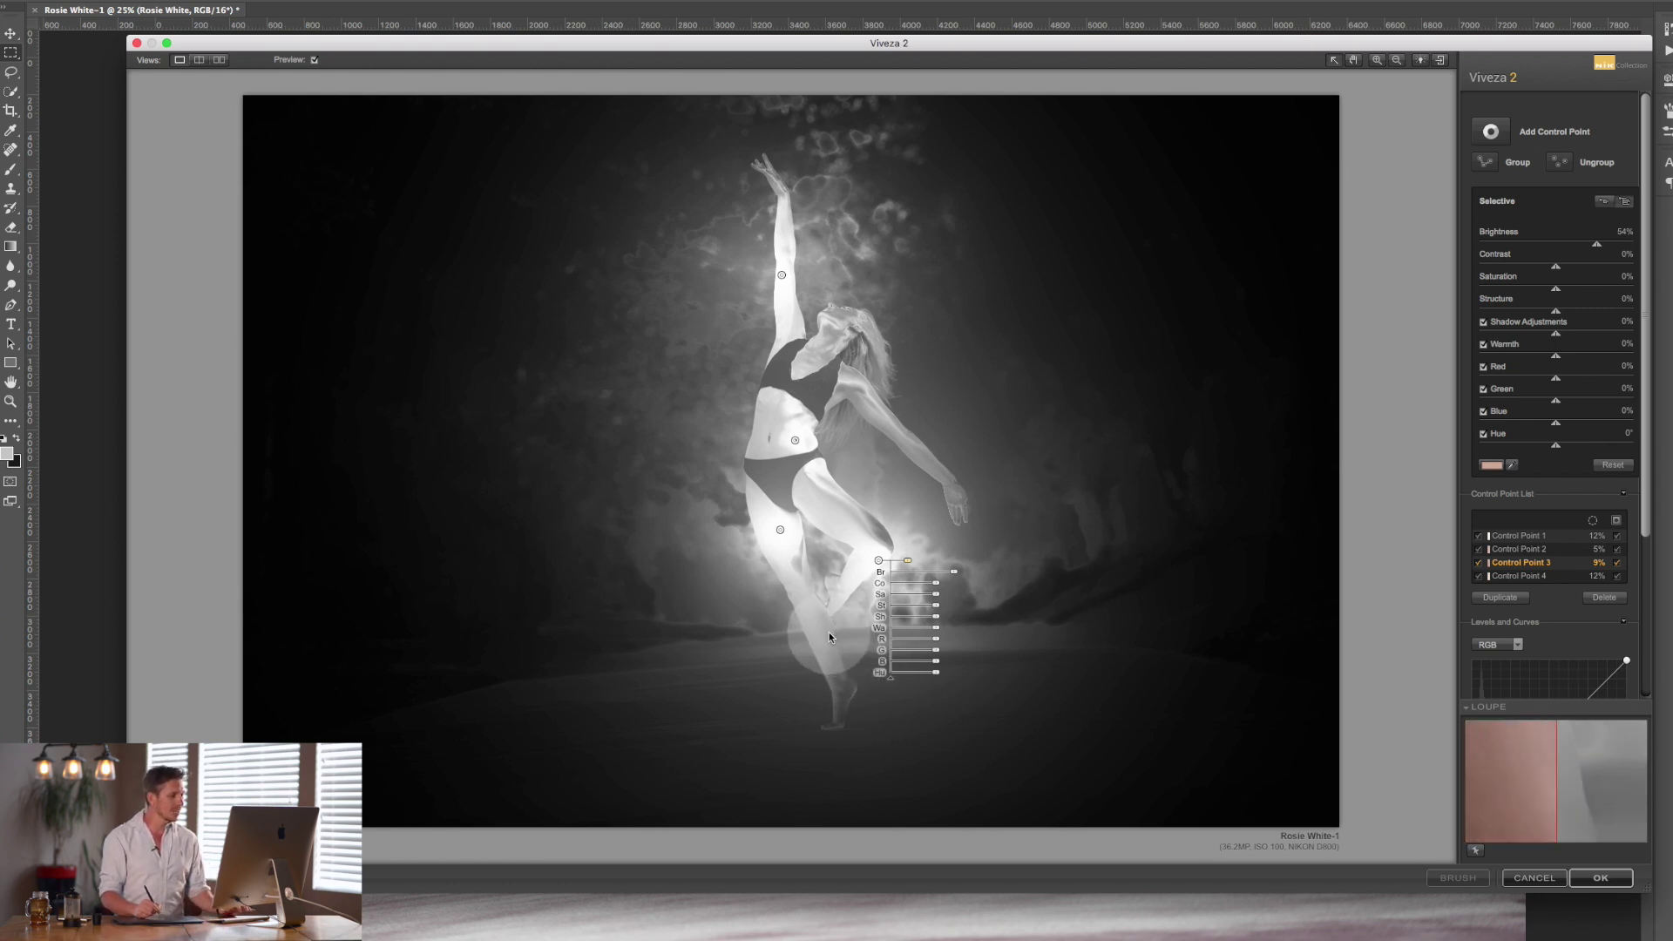
left_click(1617, 564)
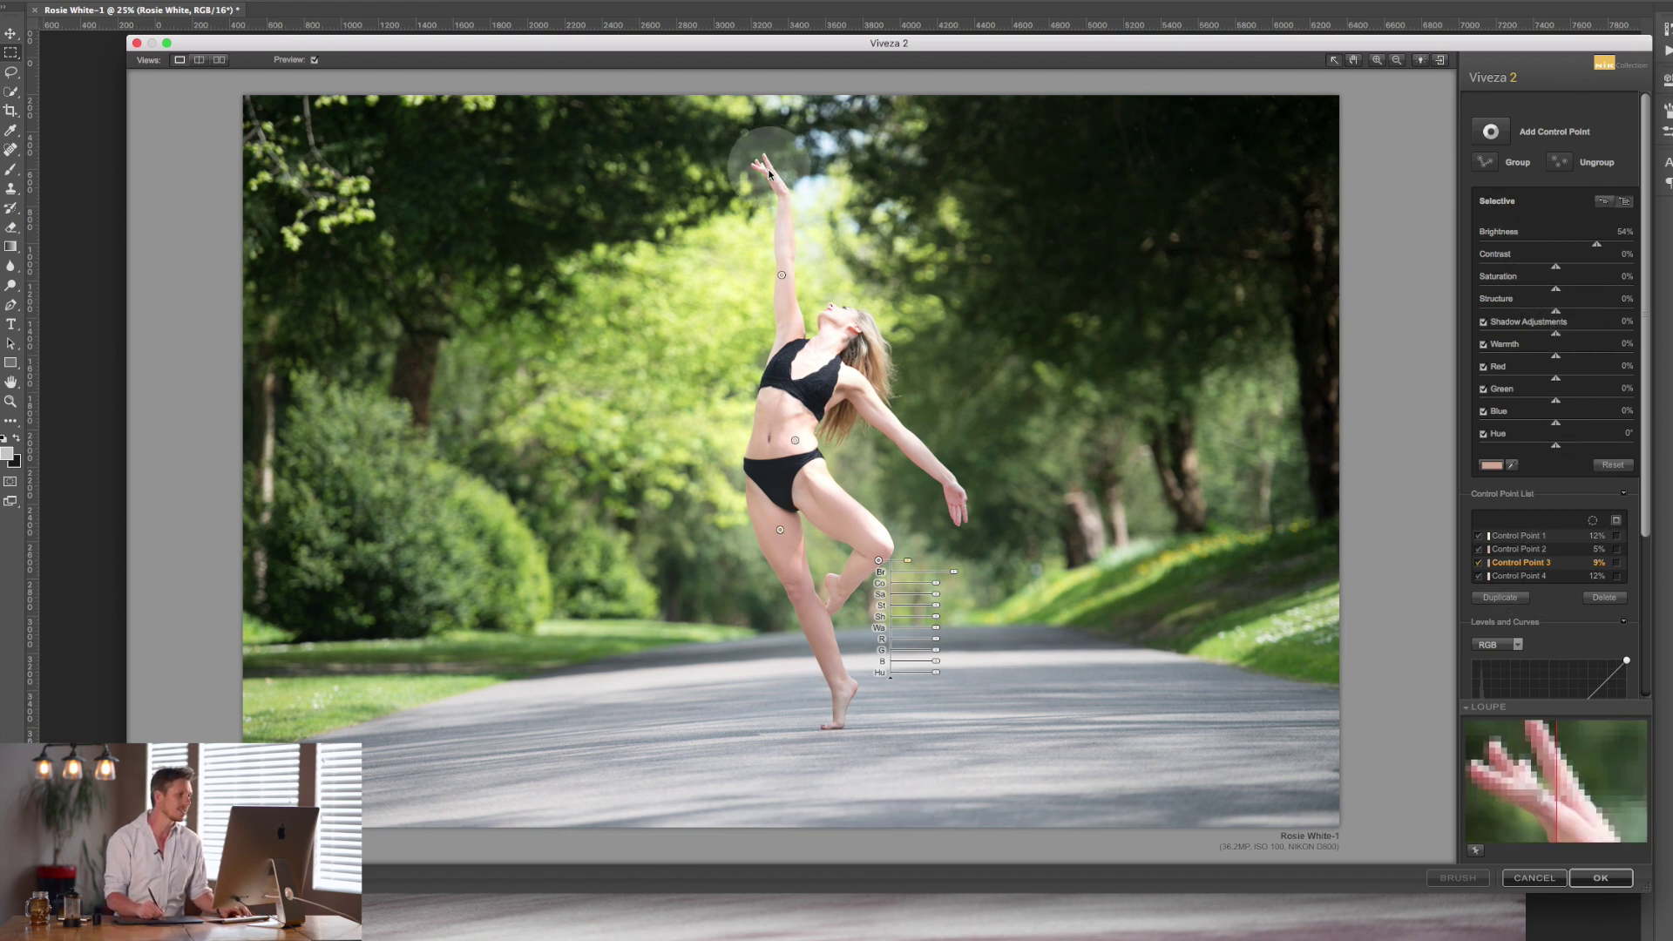
left_click(782, 275)
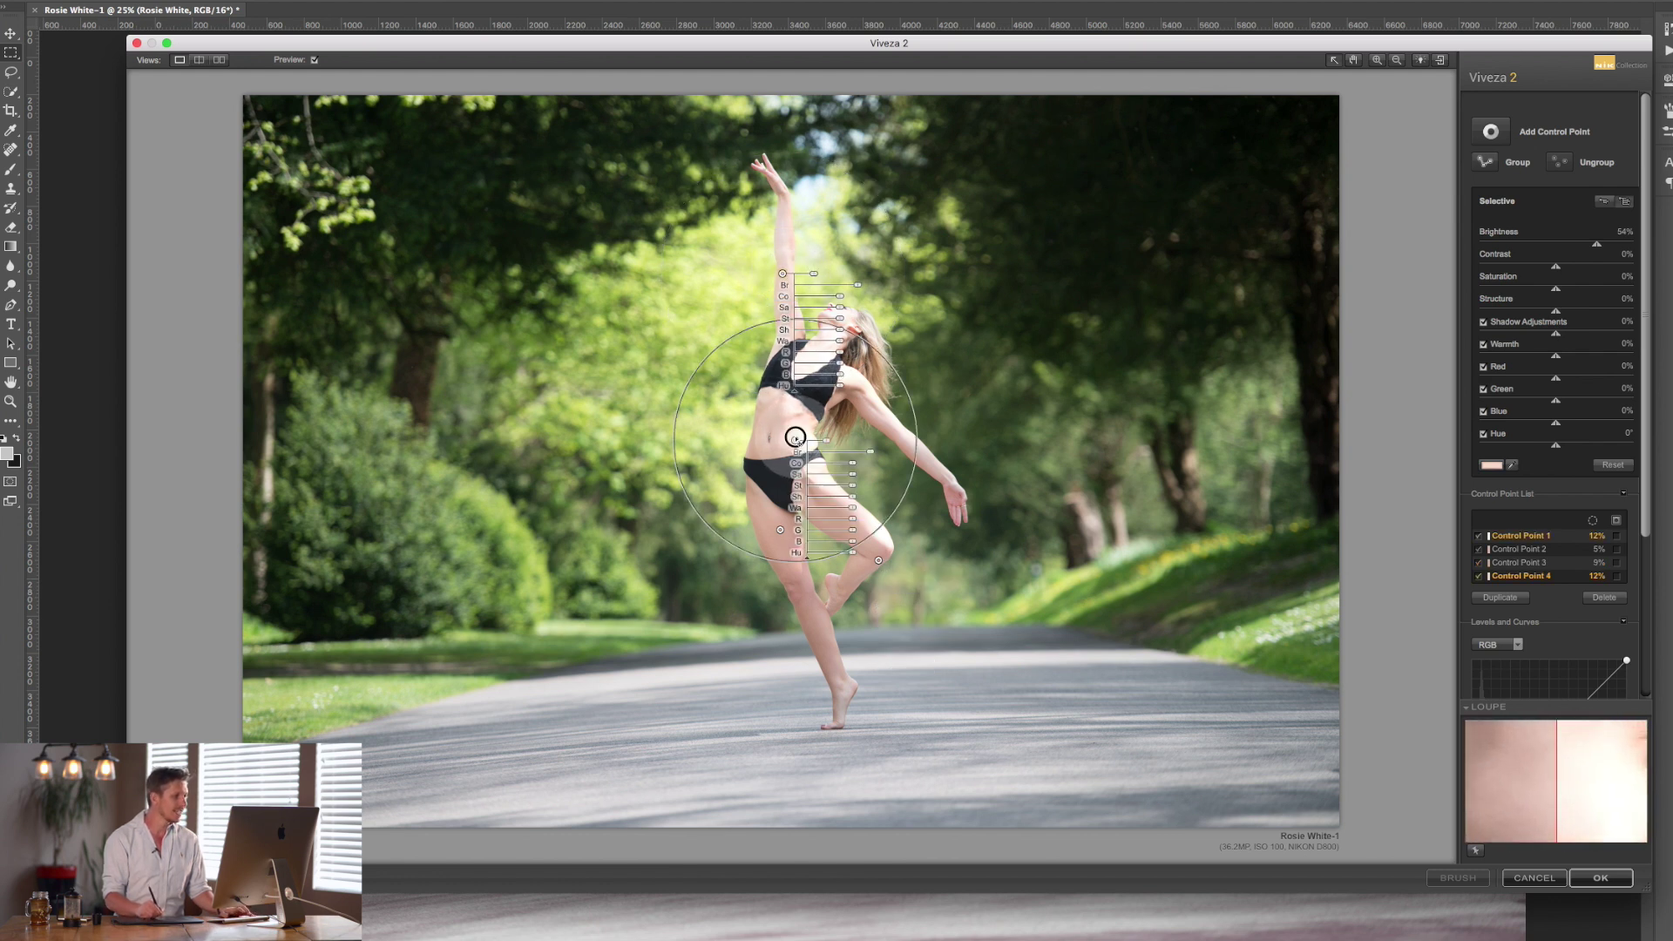
Group the four body control points into Group 1.
left_click(795, 437, "shift")
left_click(780, 530, "shift")
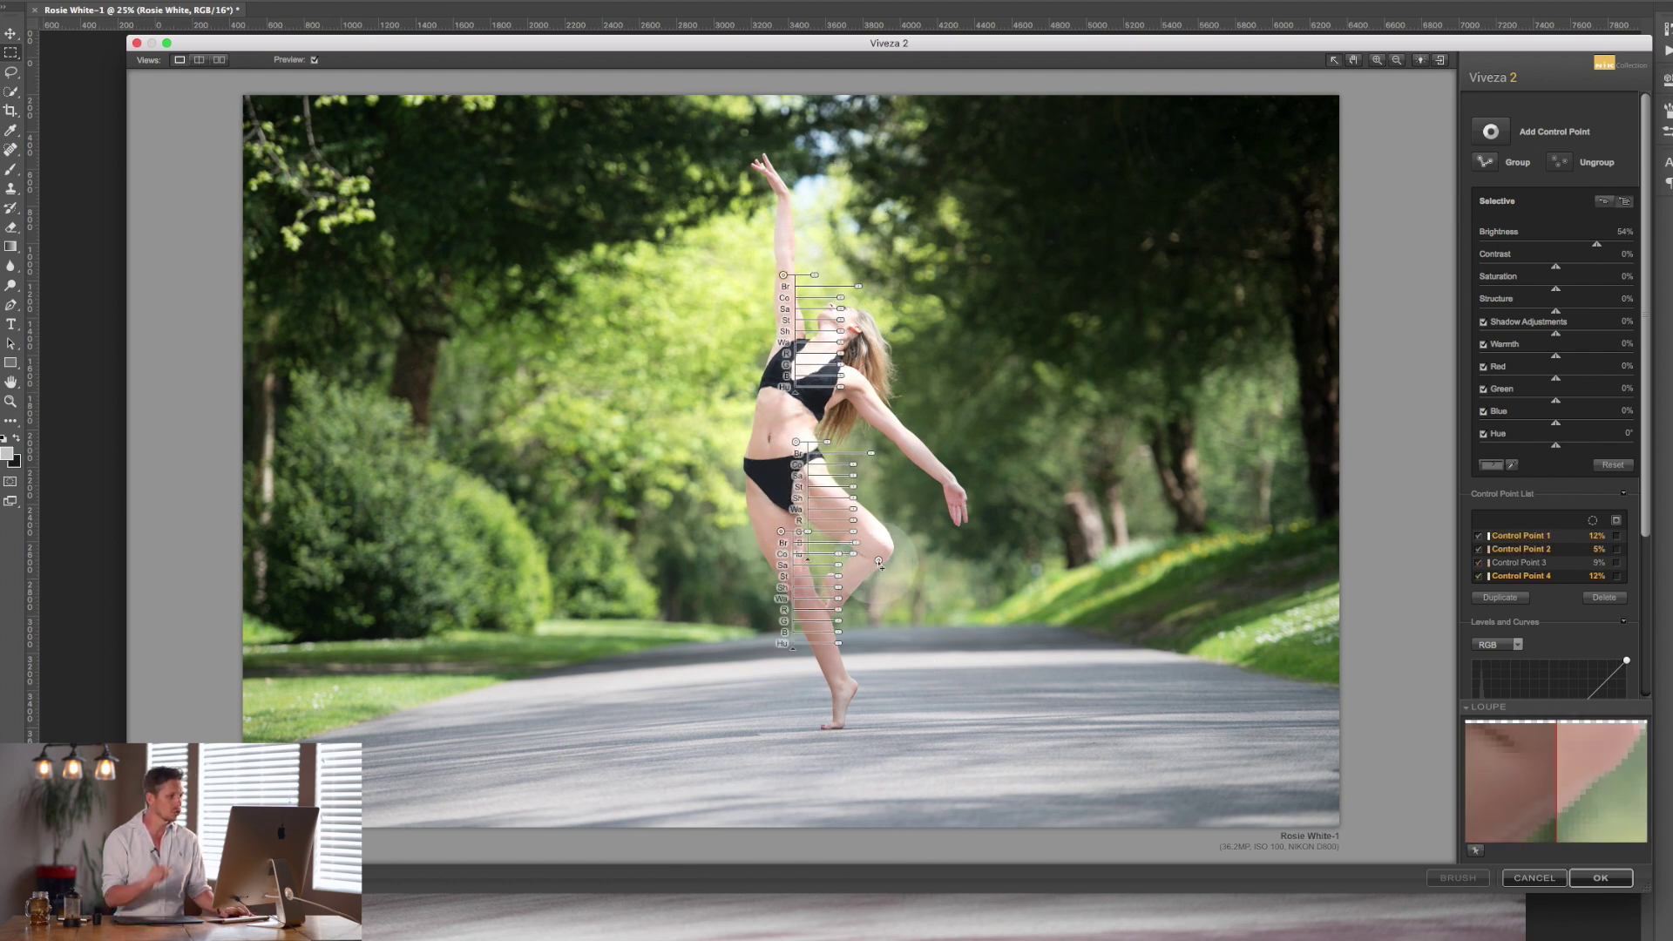
left_click(879, 561, "shift")
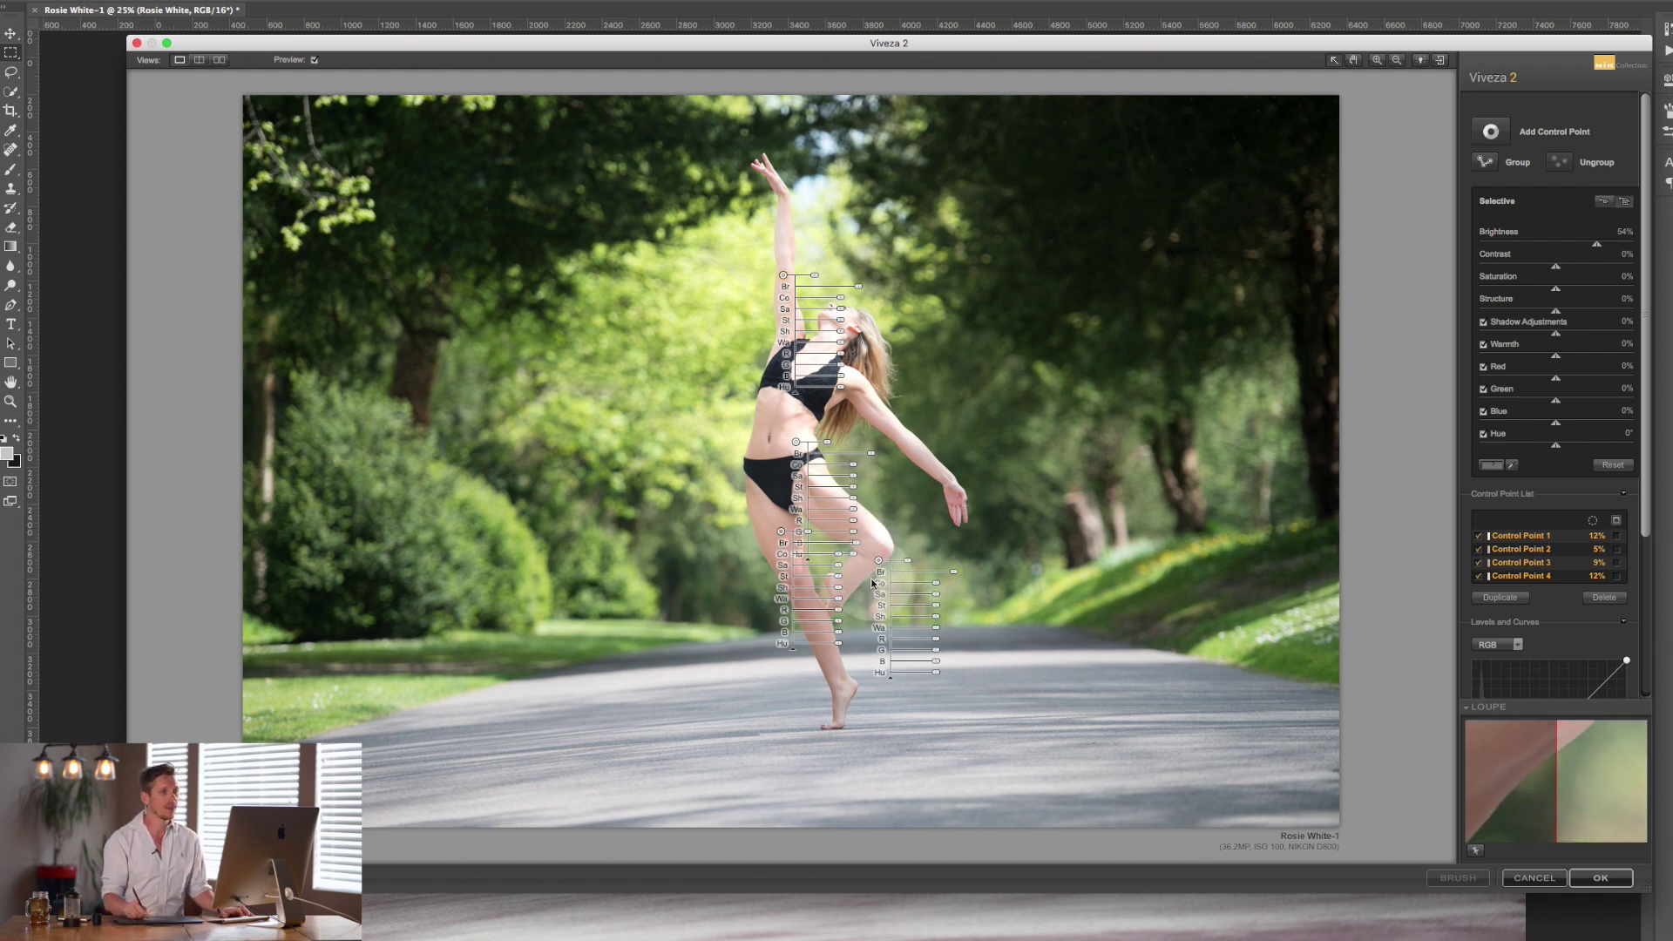
left_click(1501, 165)
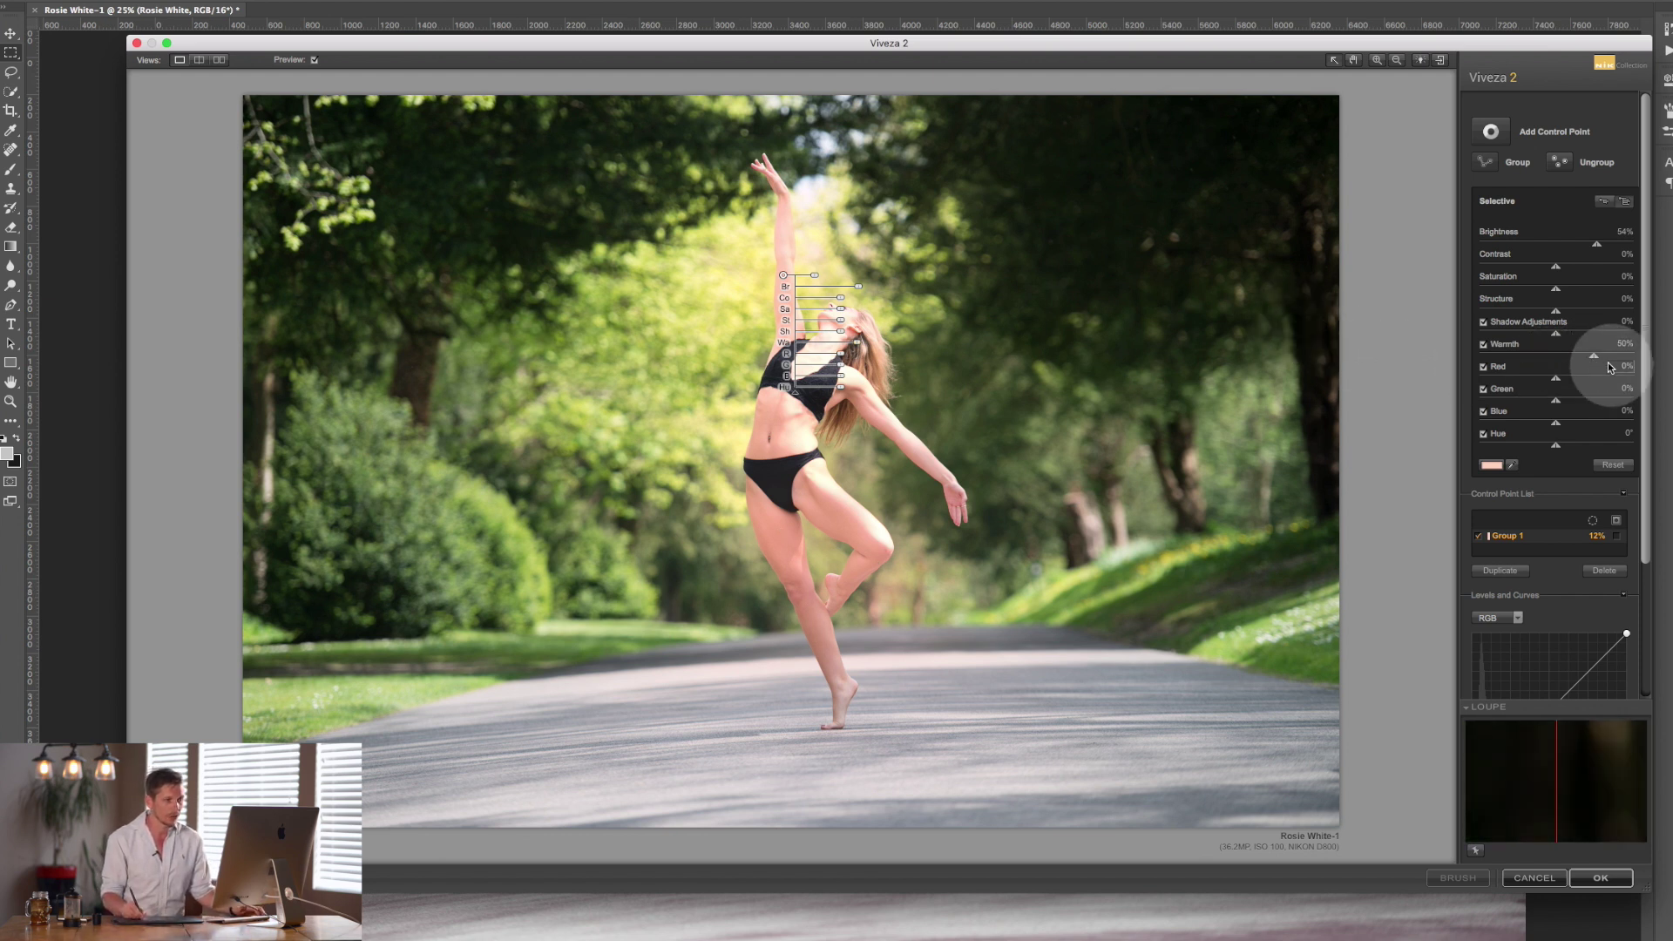
Set Group 1 to Warmth 8%, Brightness 21%, Structure 48% and Shadow Adjustments 24%.
left_click_drag(1594, 357, 1562, 364)
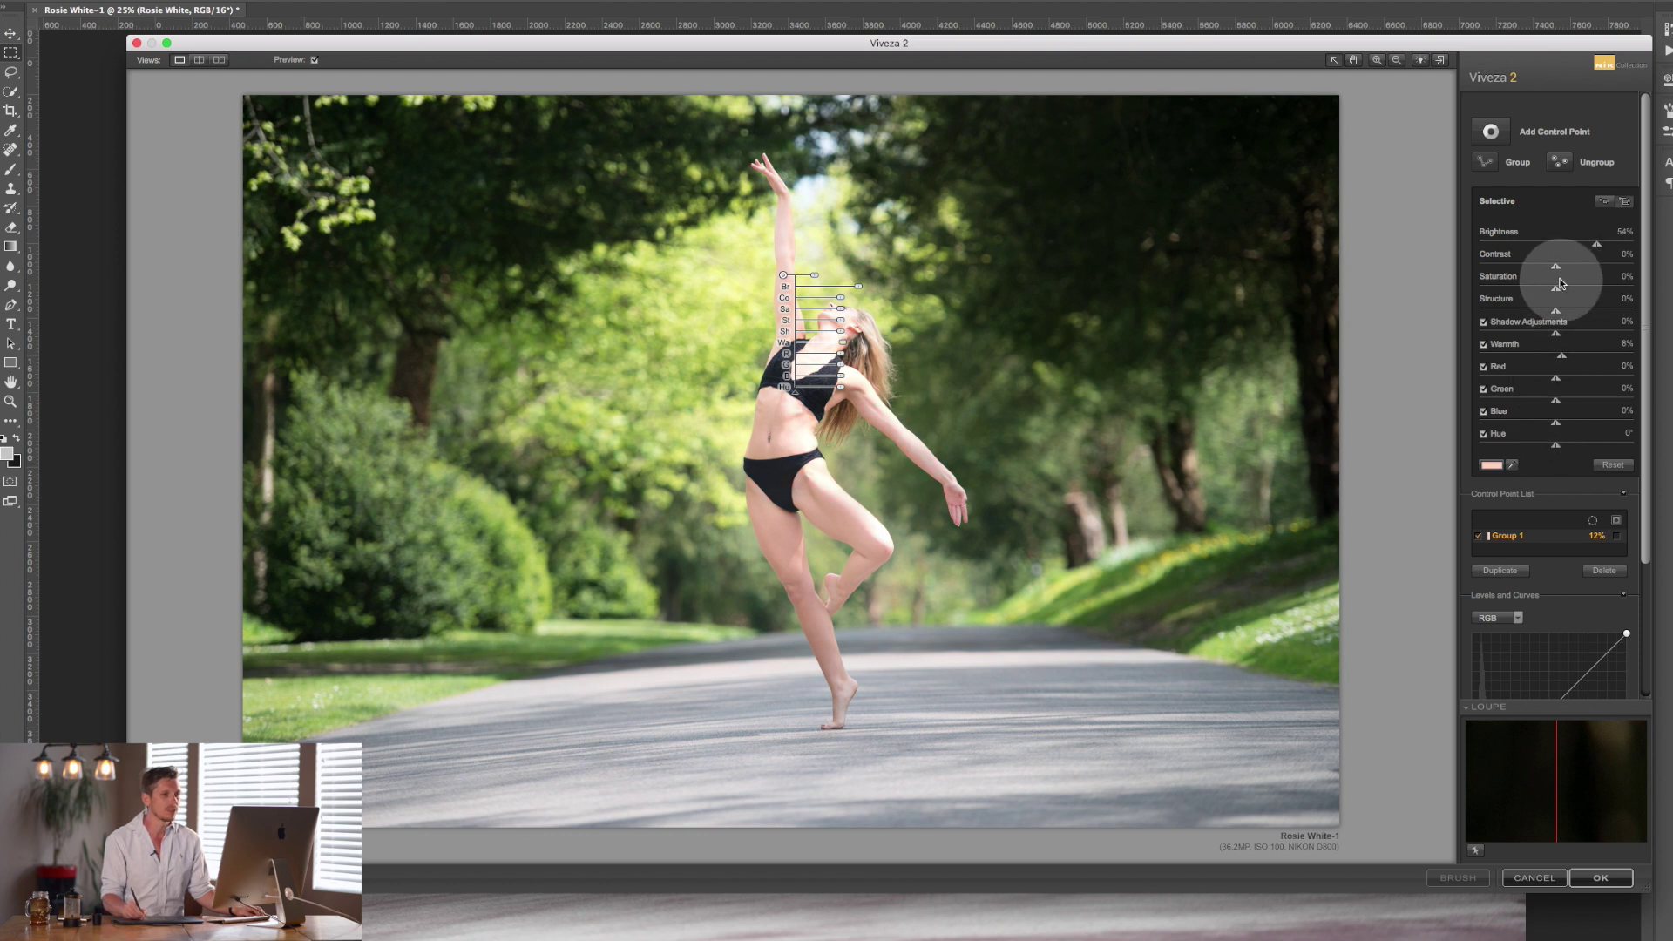
left_click_drag(1596, 244, 1577, 250)
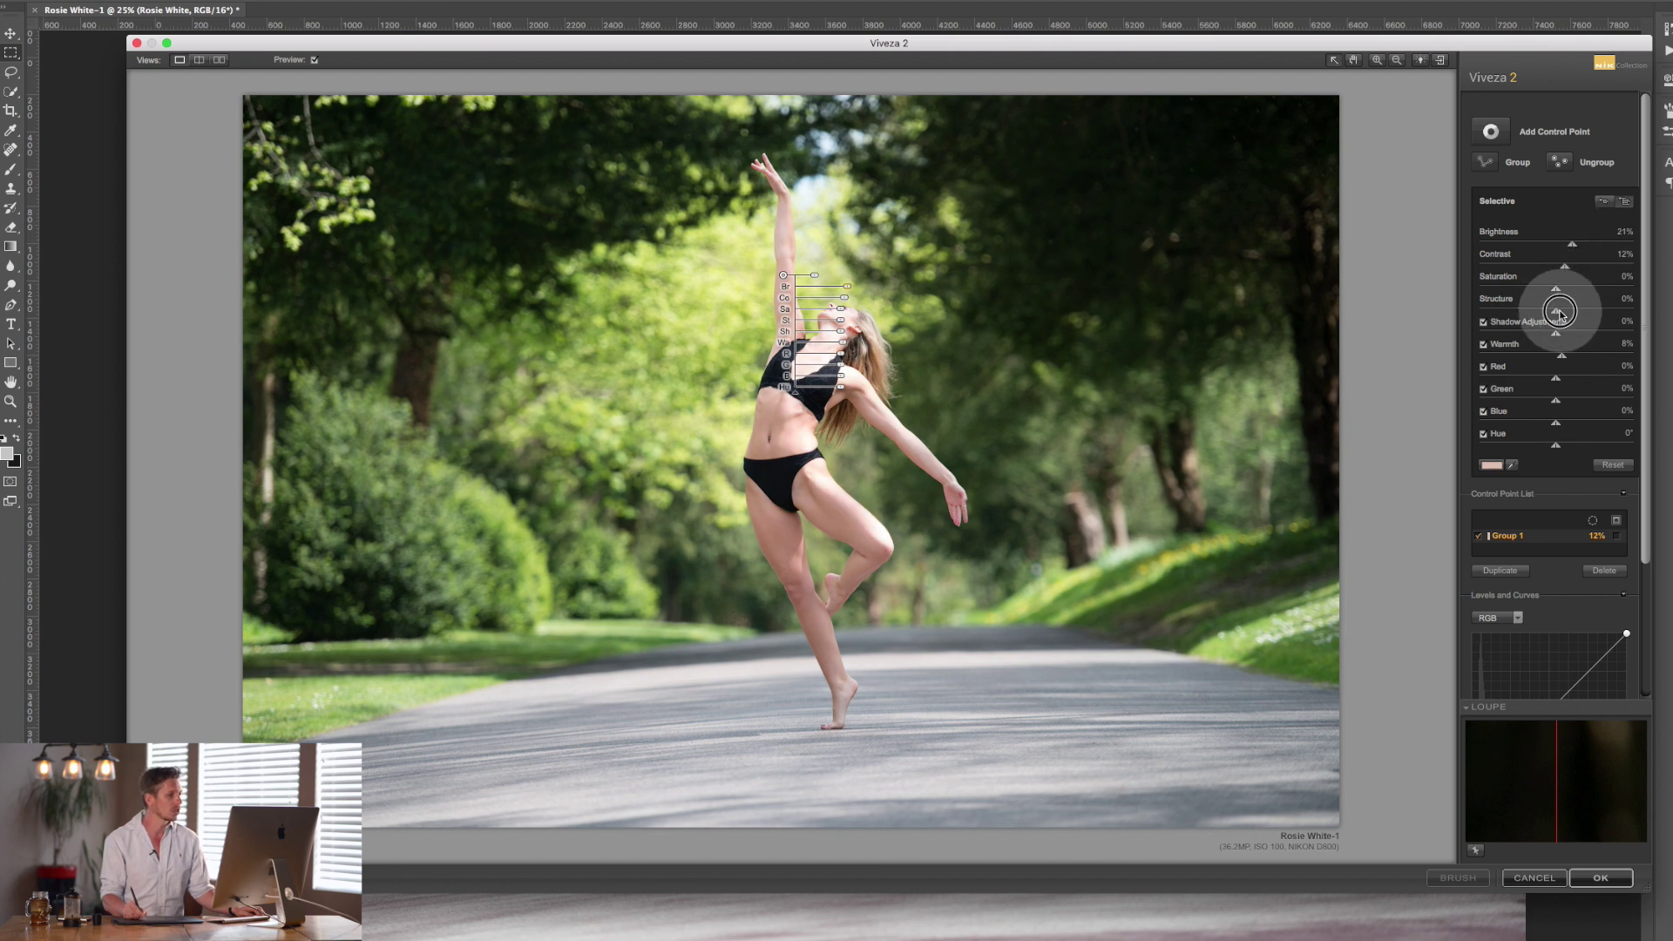
left_click_drag(1562, 314, 1586, 314)
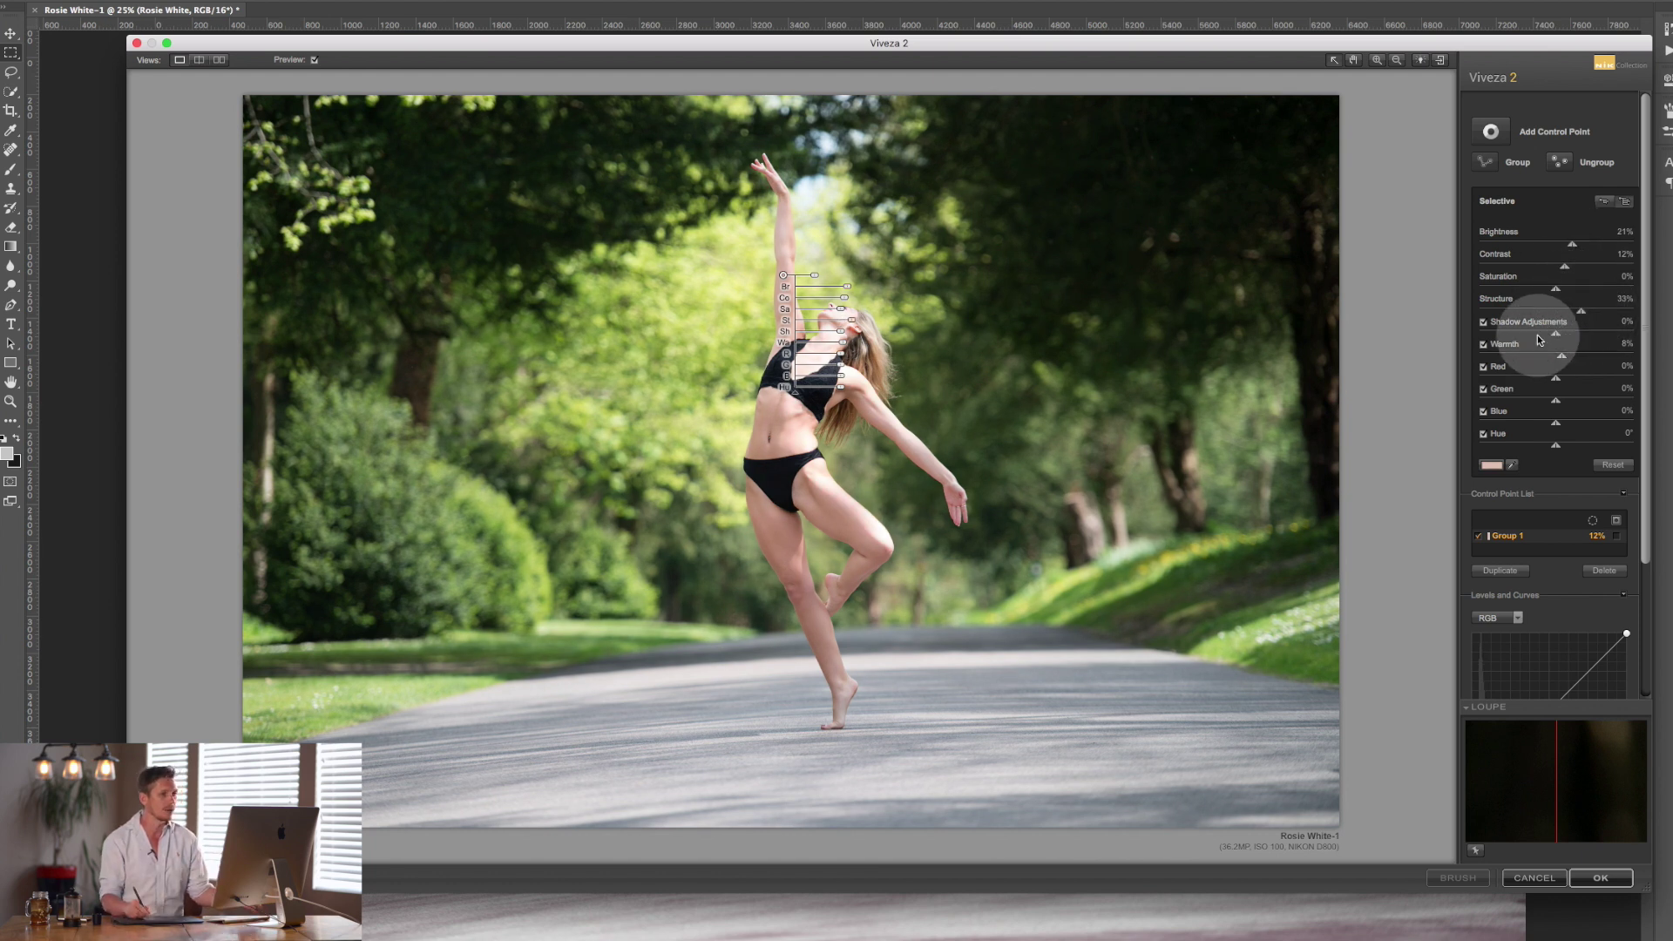
left_click_drag(1582, 311, 1579, 338)
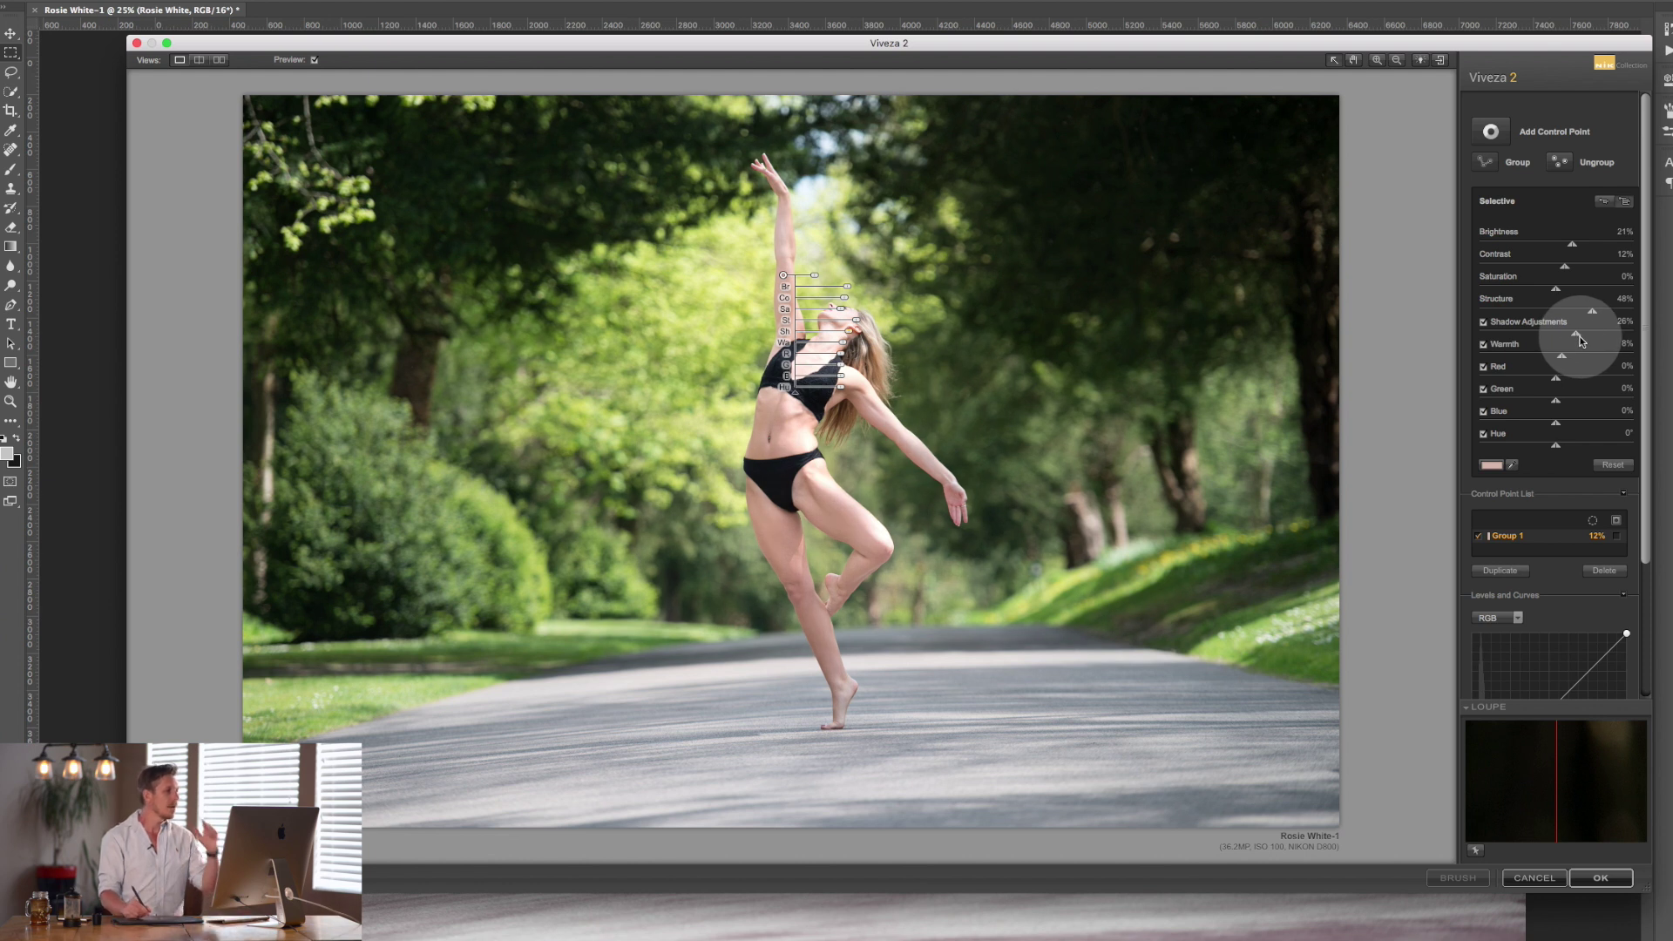
left_click_drag(1561, 347, 1562, 347)
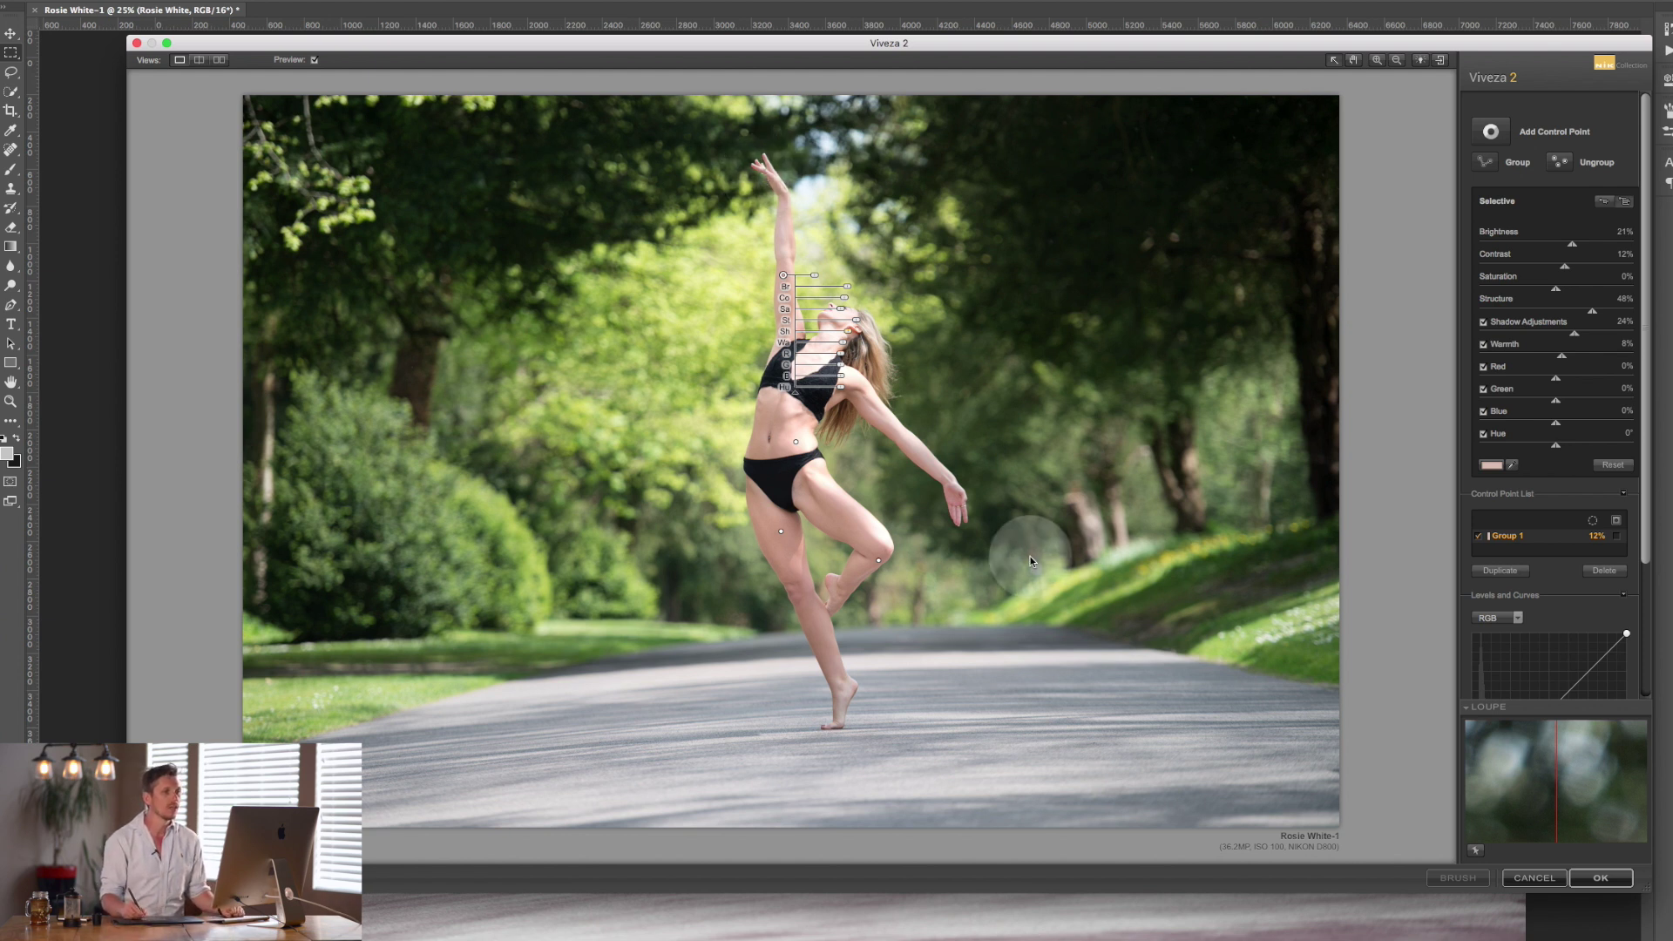
Add Control Point 5 on the background trees with its mask displayed.
left_click(1493, 131)
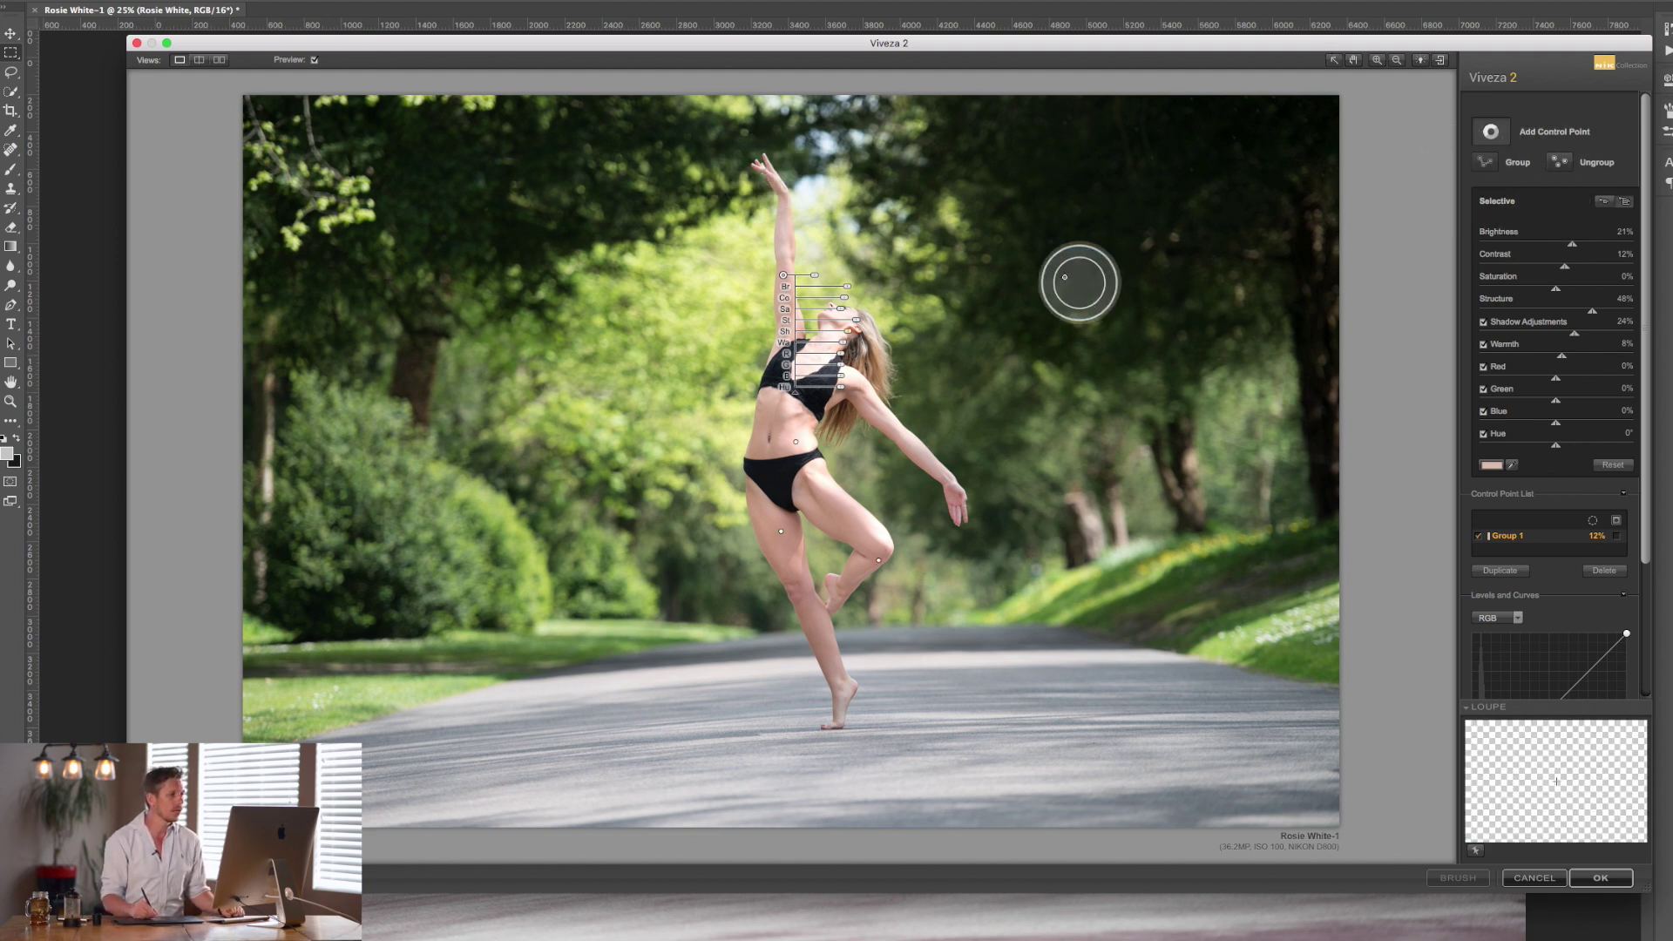
left_click(1062, 298)
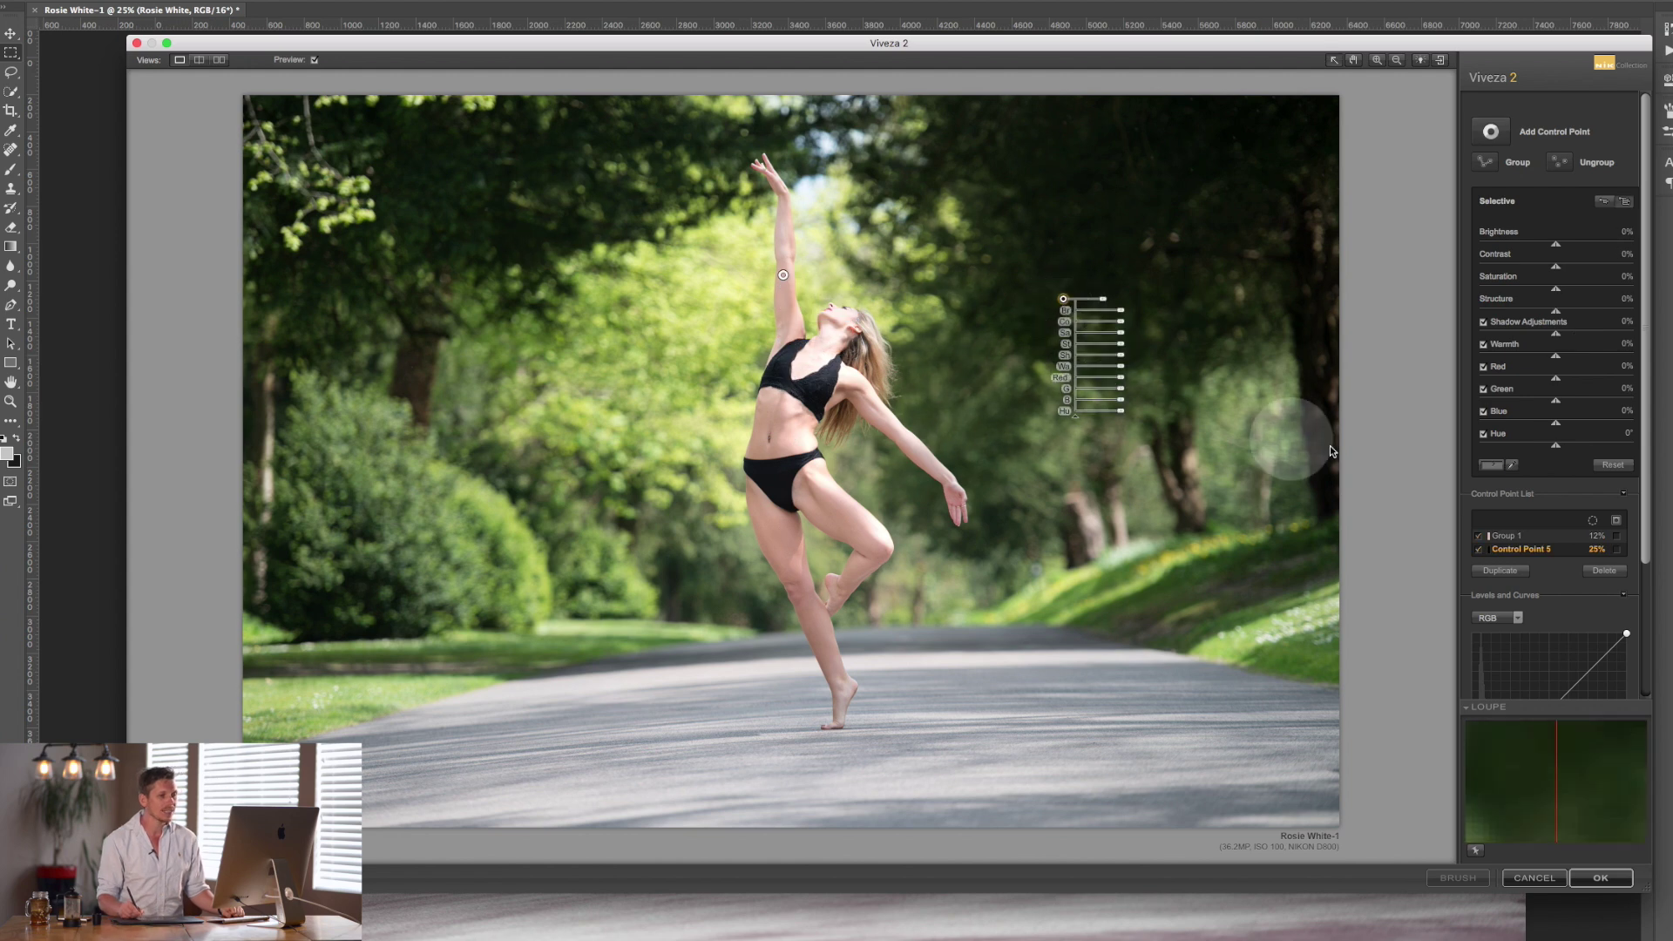
left_click(1618, 542)
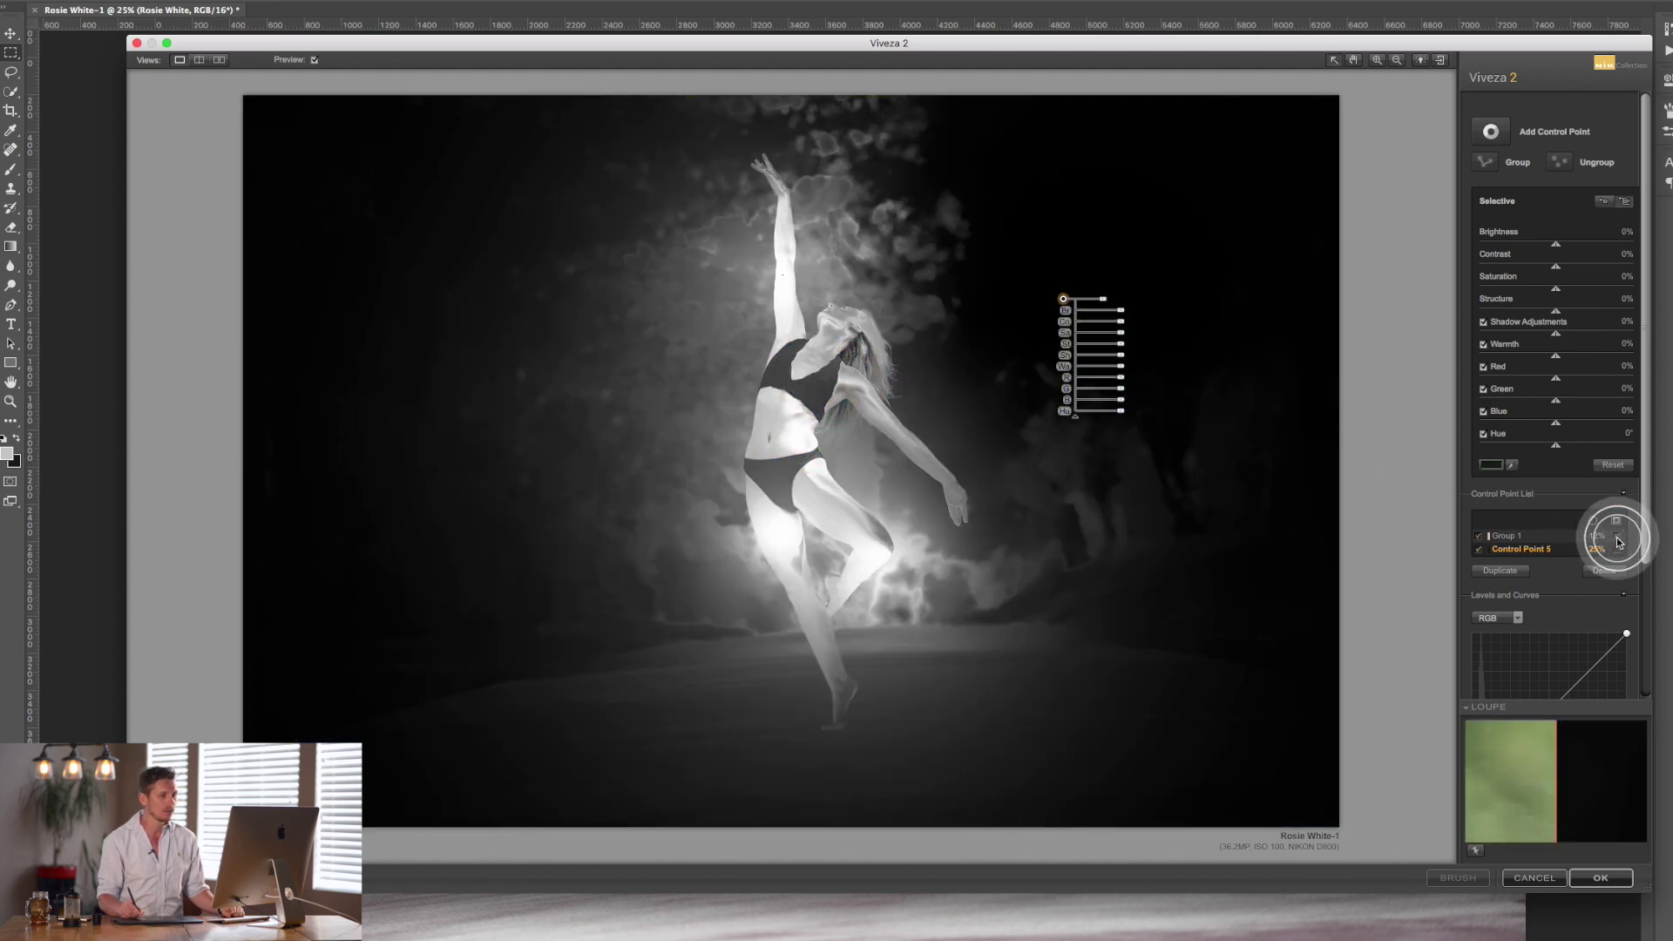
left_click(1622, 546)
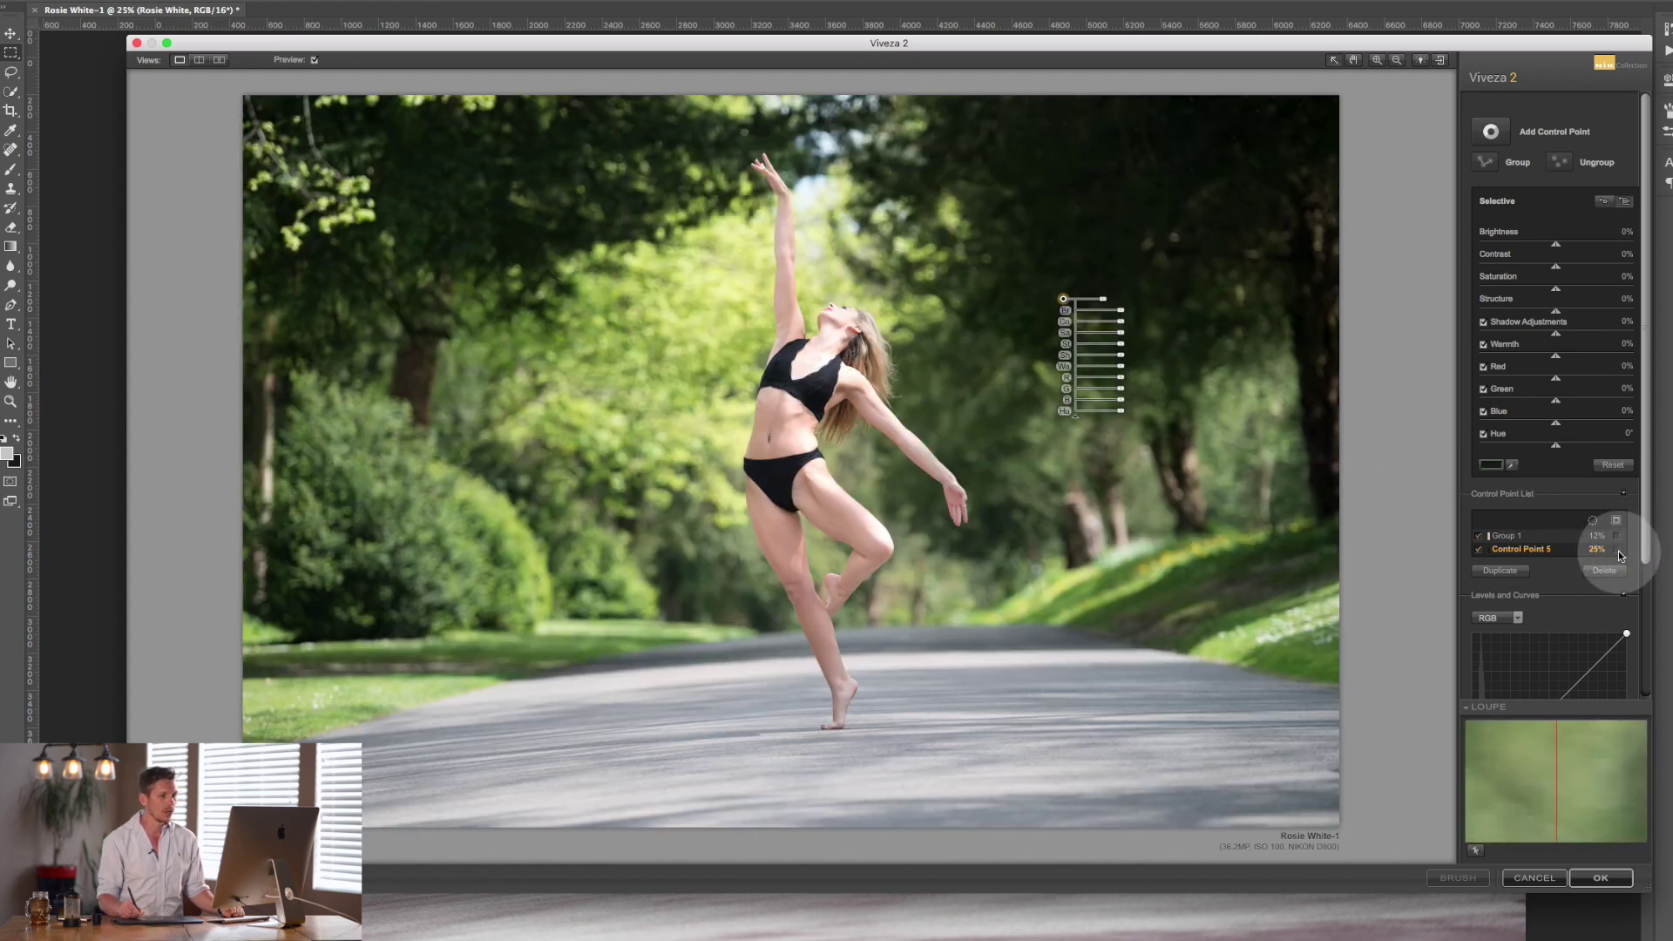
left_click(1618, 551)
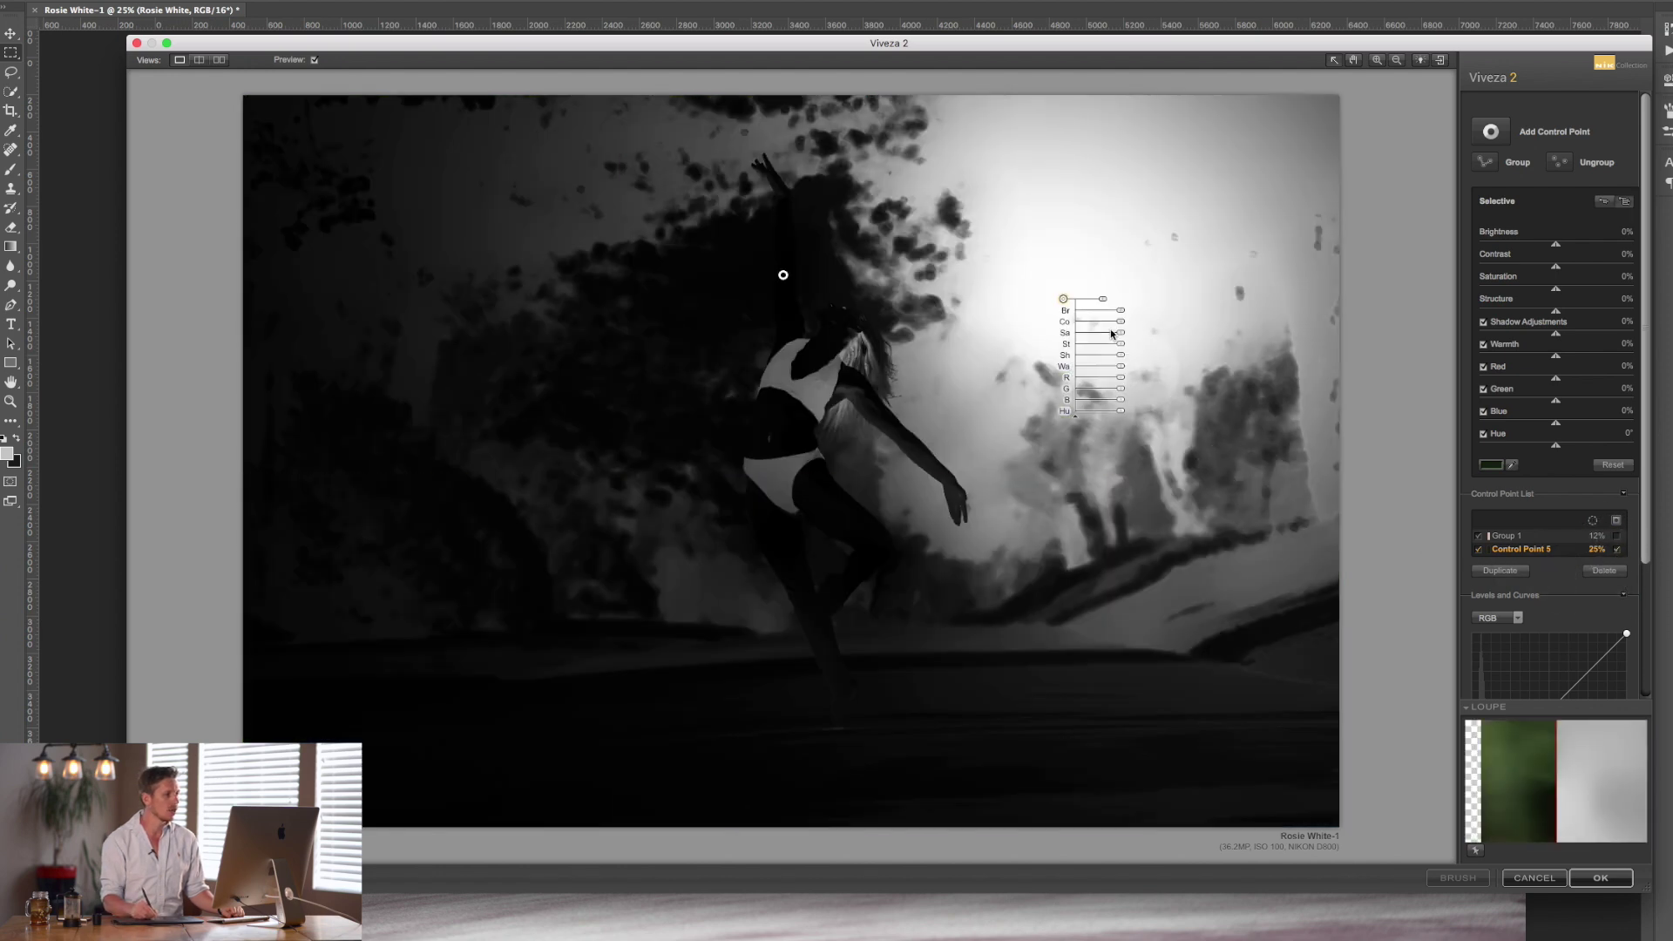
left_click_drag(1088, 302, 1100, 304)
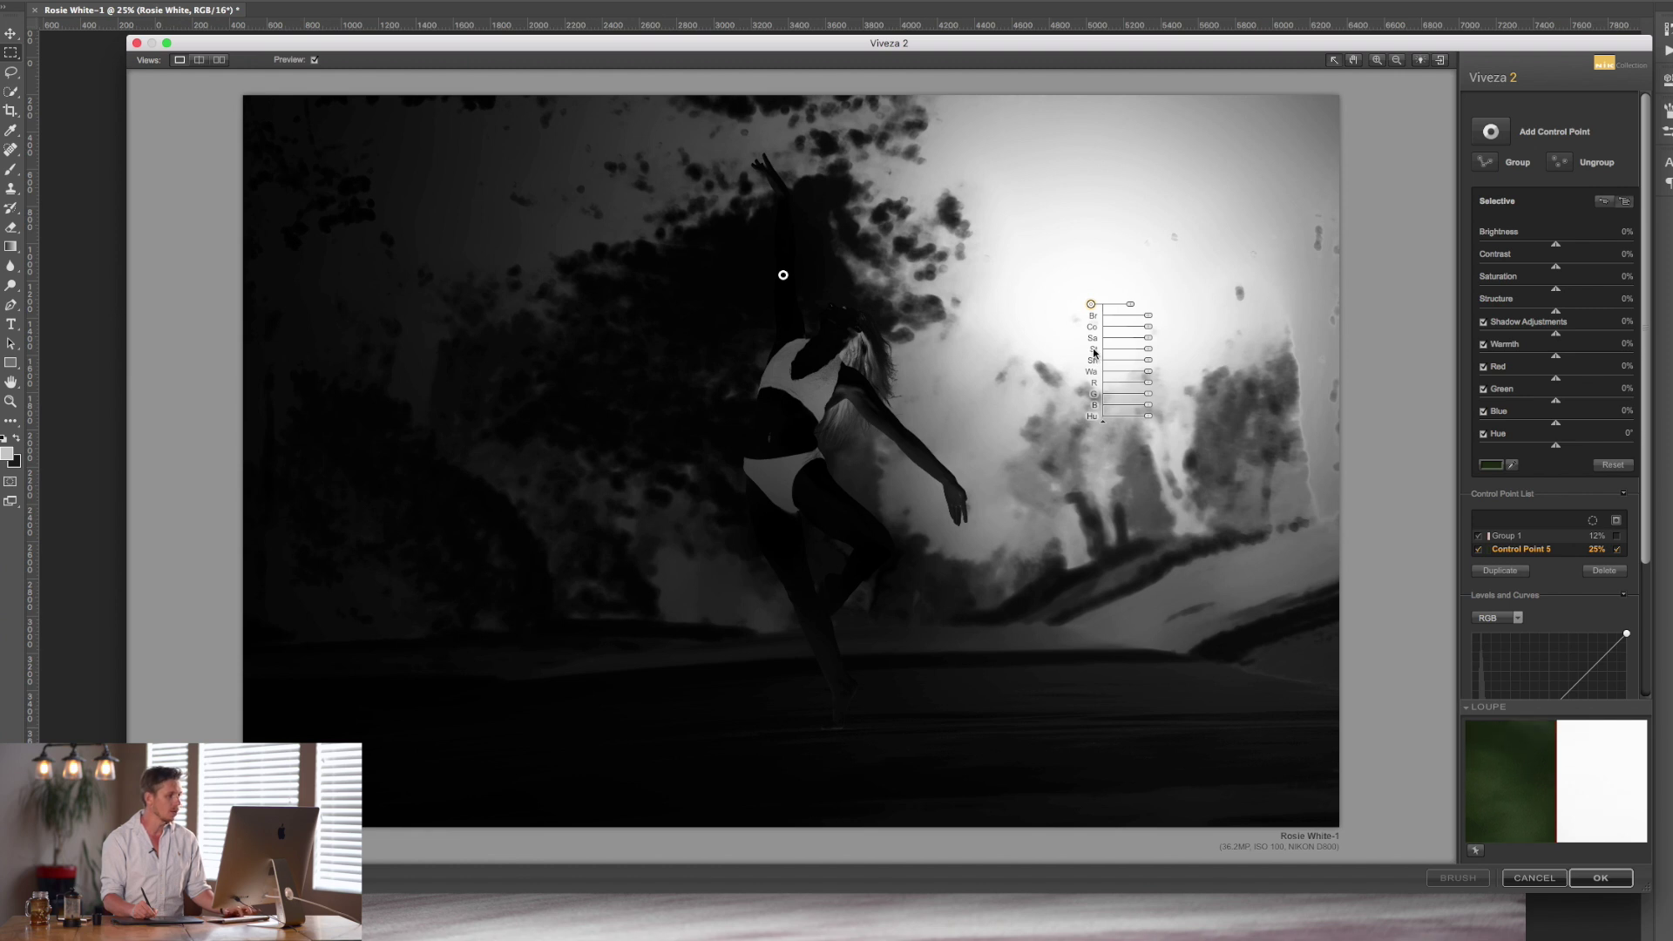
Duplicate it into Control Points 6–9 across the road, trees and beside the dancer.
left_click_drag(1091, 303, 1179, 598)
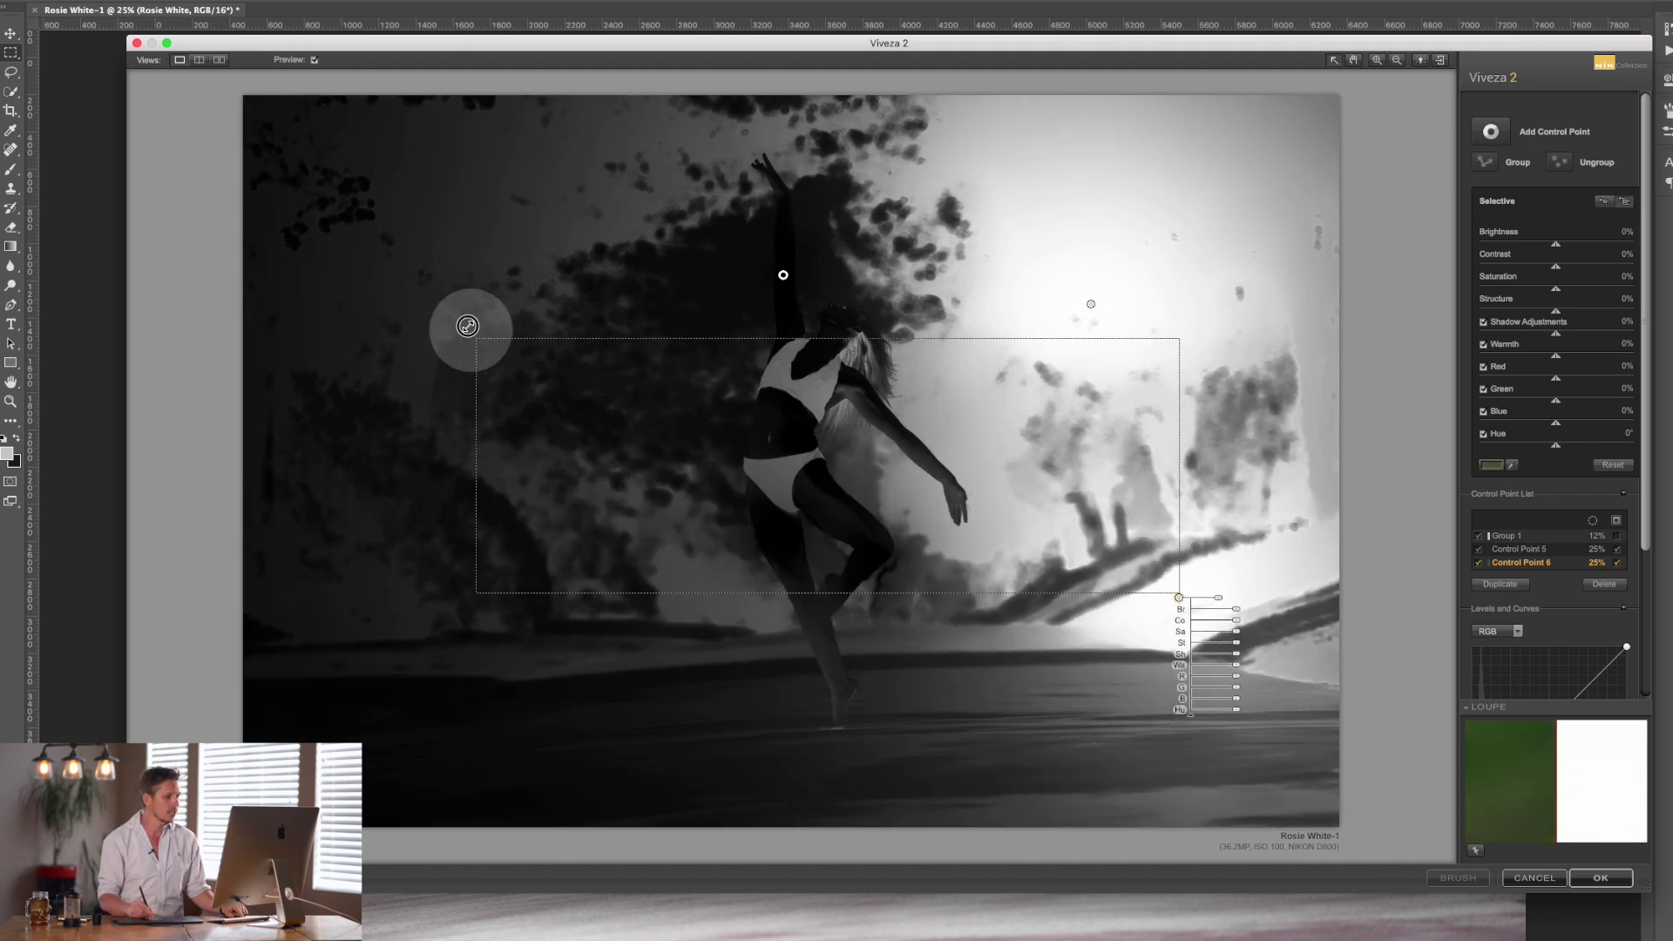
left_click_drag(1178, 598, 436, 232)
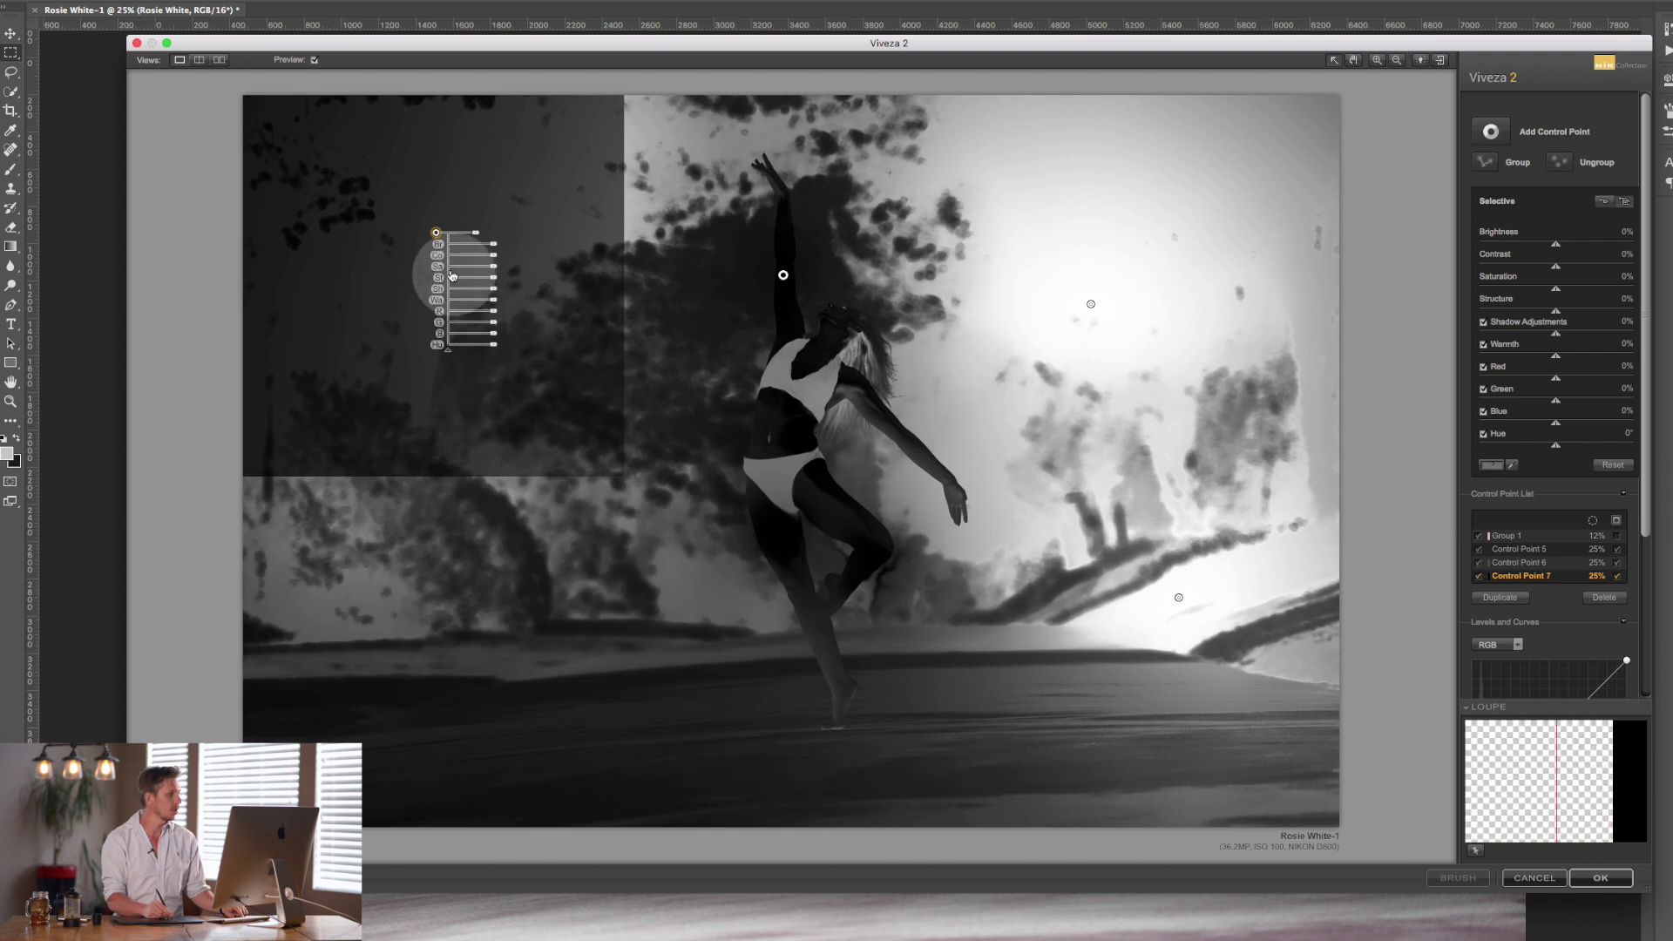
left_click_drag(440, 240, 700, 327)
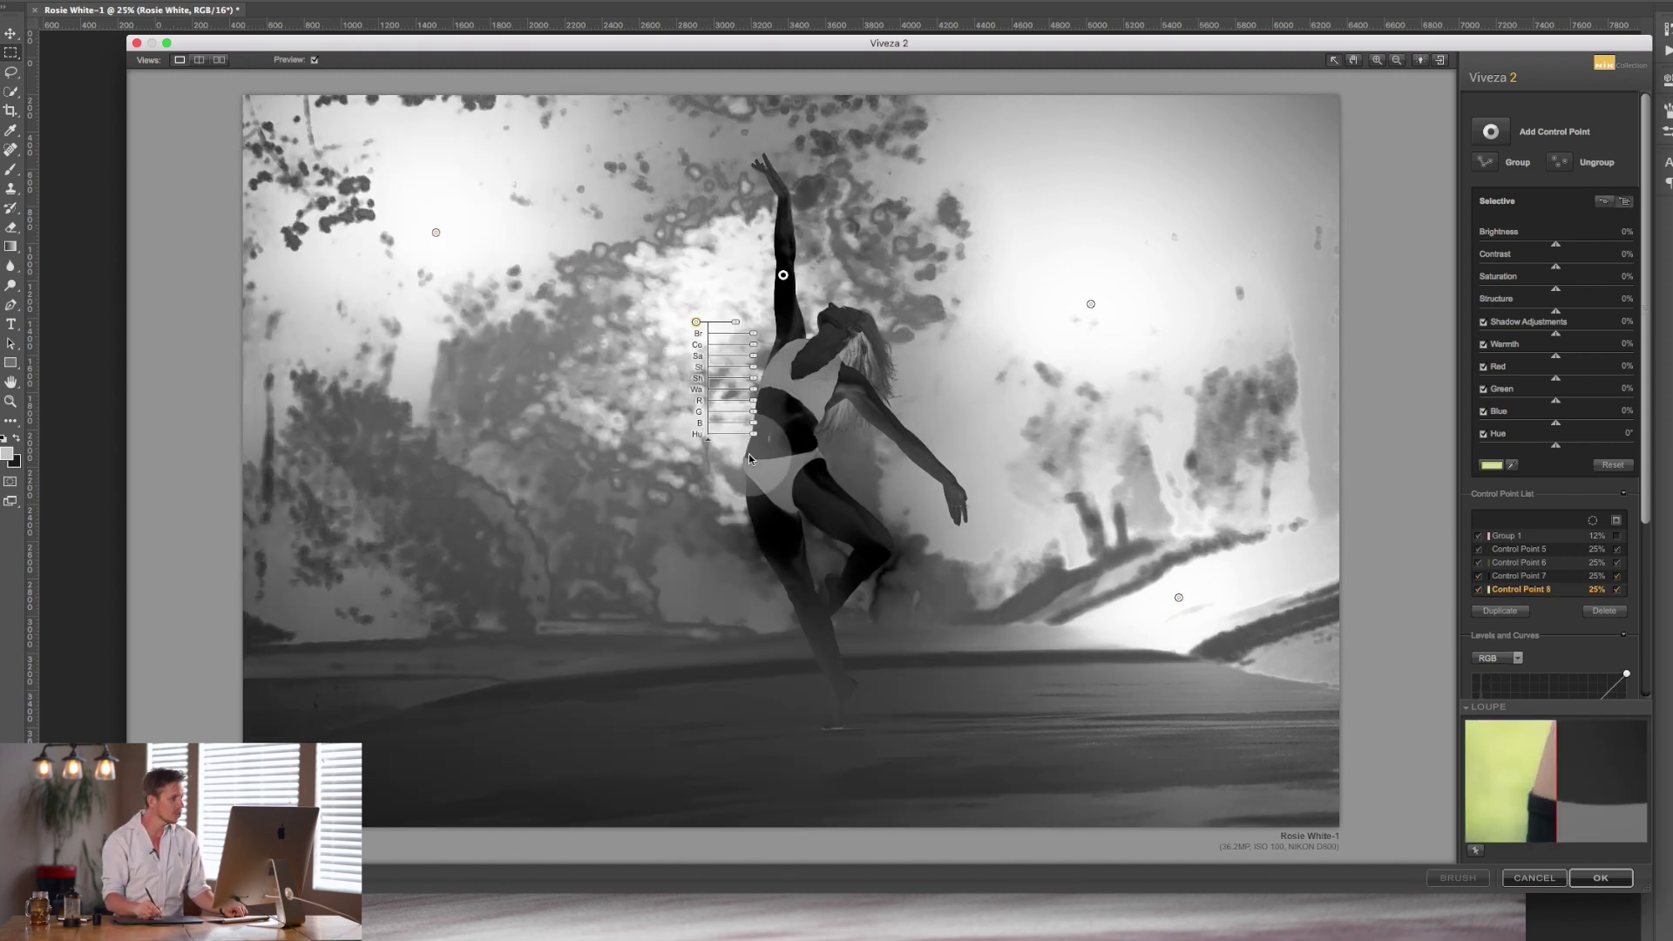
left_click_drag(697, 327, 515, 569)
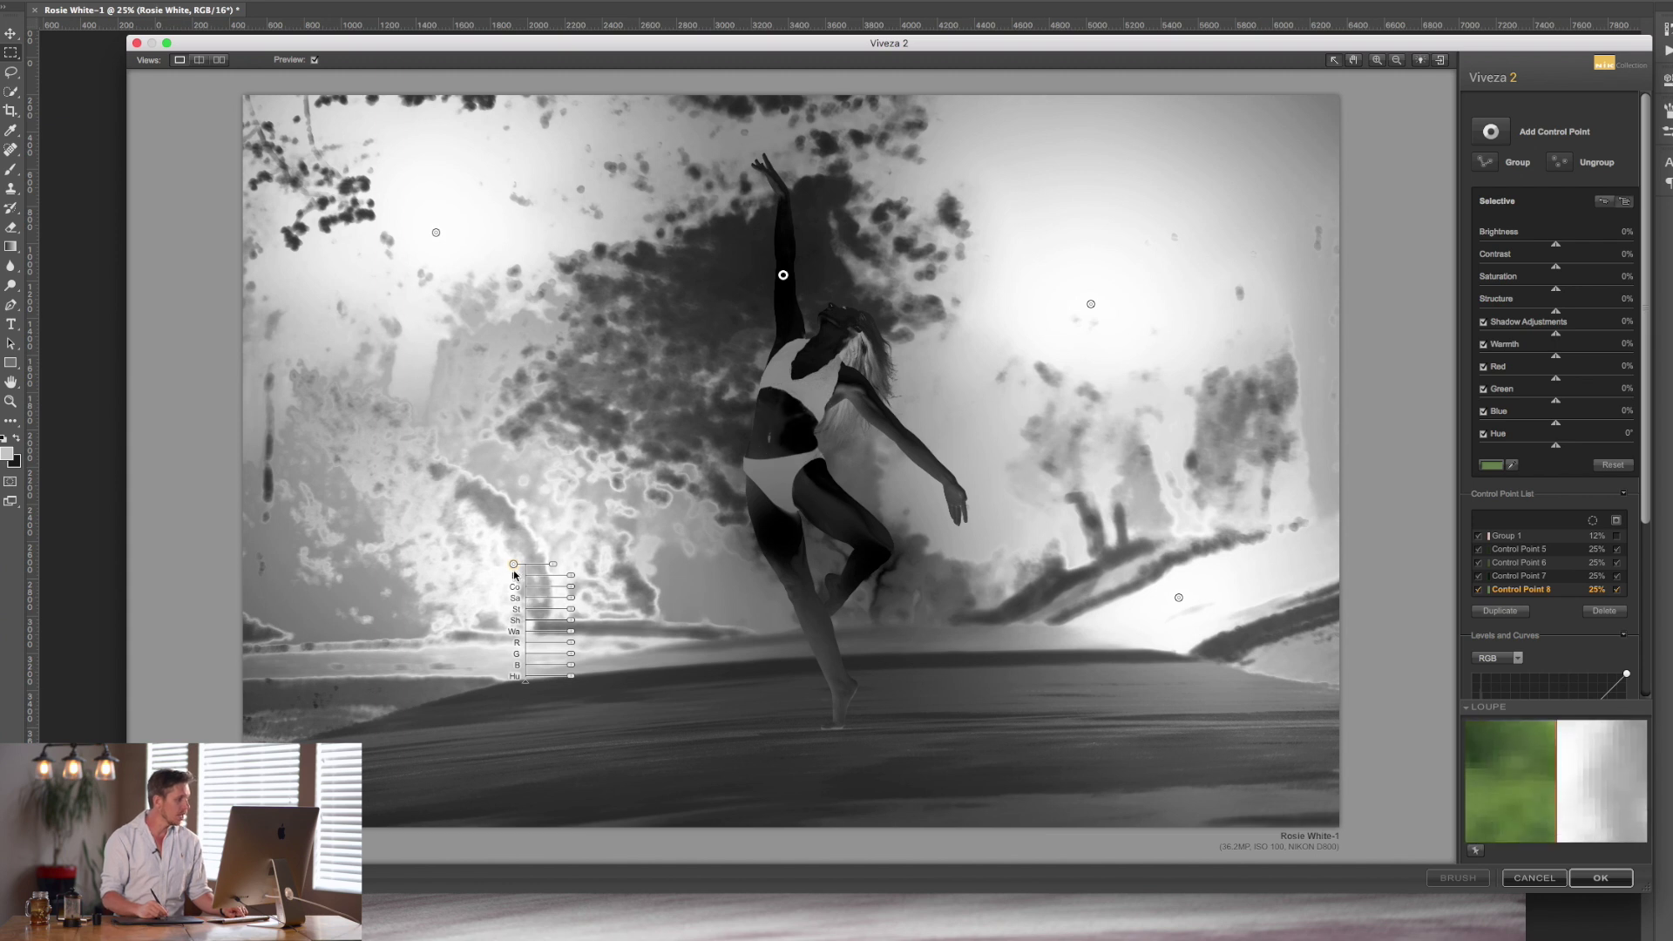
left_click_drag(518, 563, 683, 340)
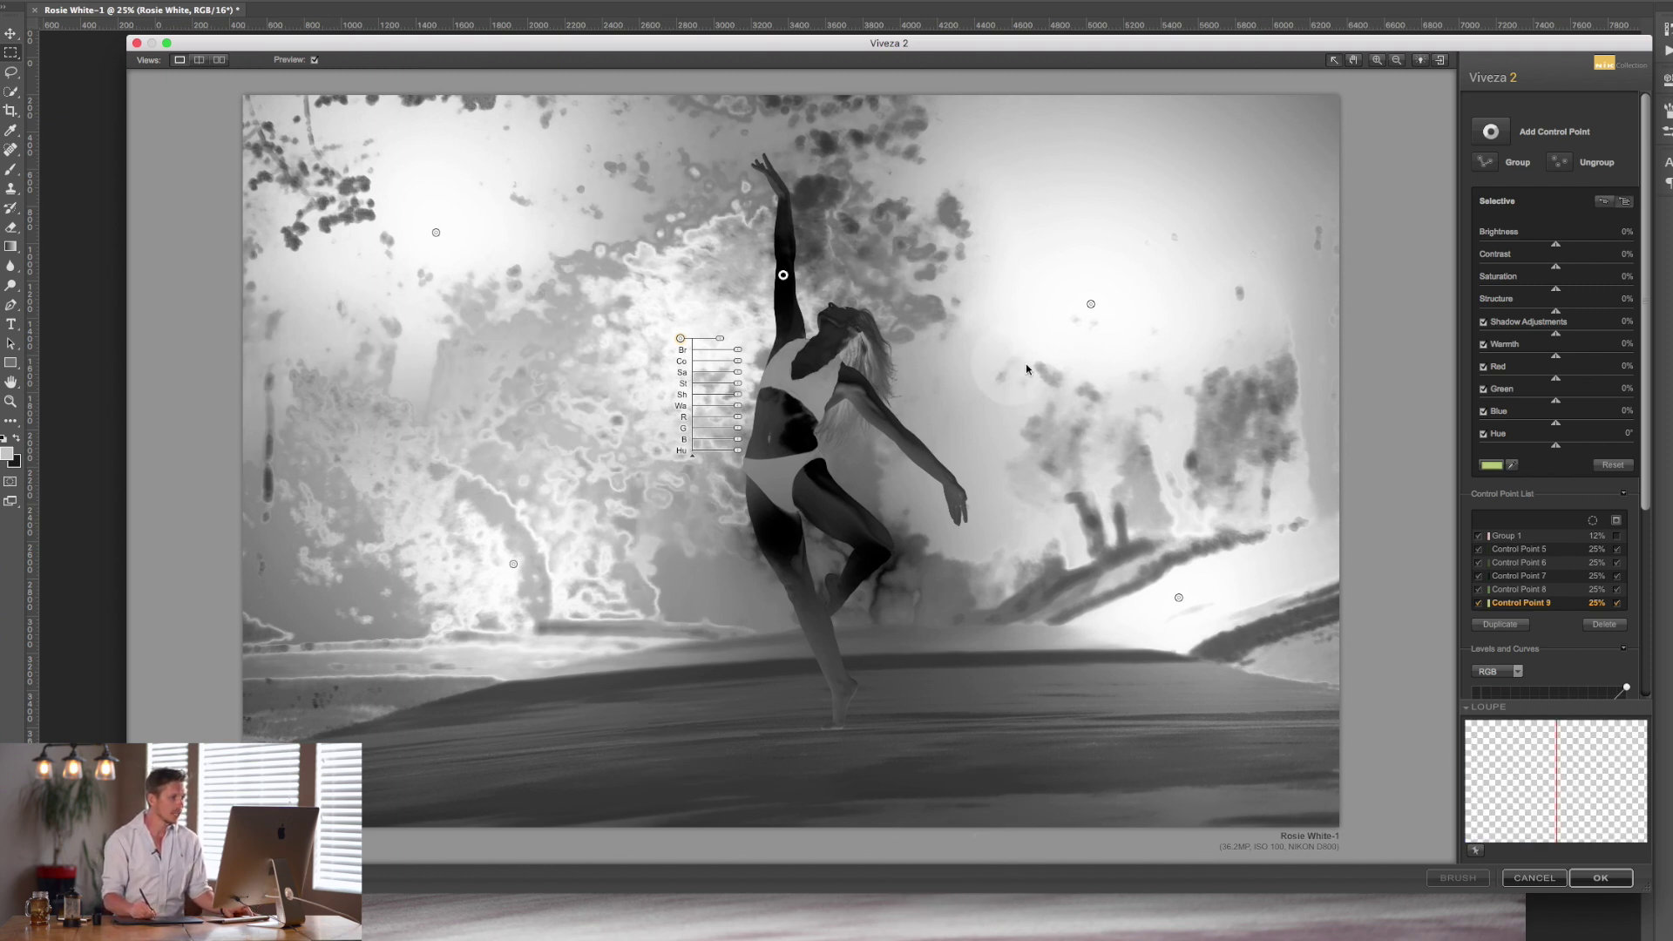
Group the five background control points into Group 2 and return to the photo view.
left_click(1091, 305, "shift")
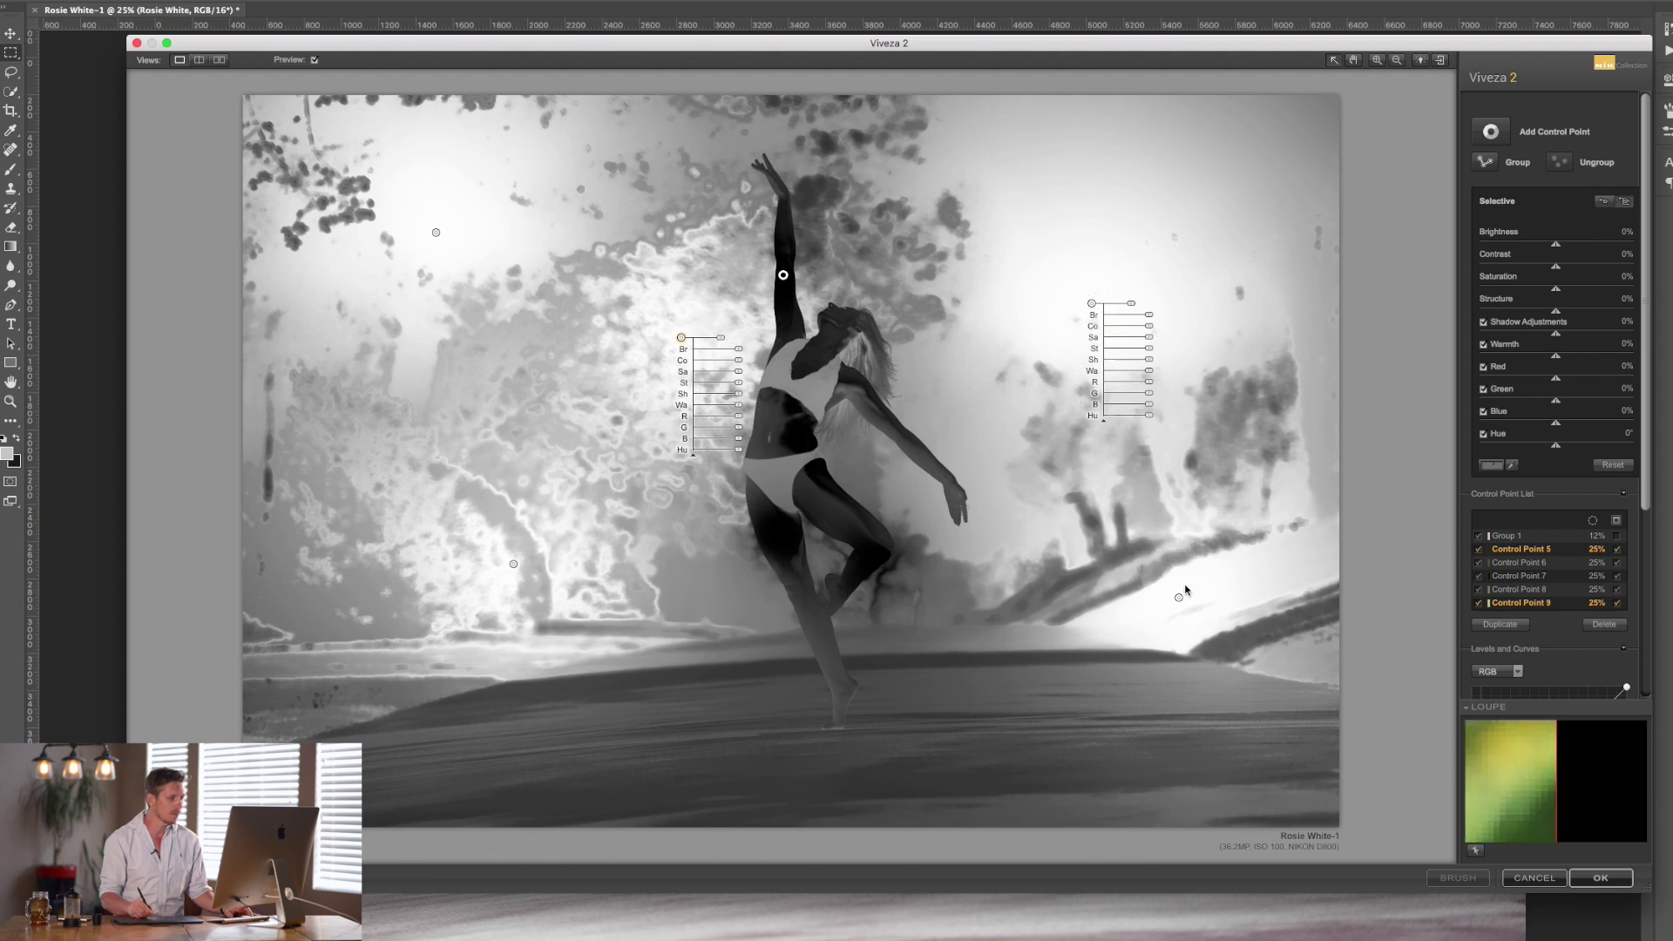
left_click(1179, 598, "shift")
left_click(513, 564, "shift")
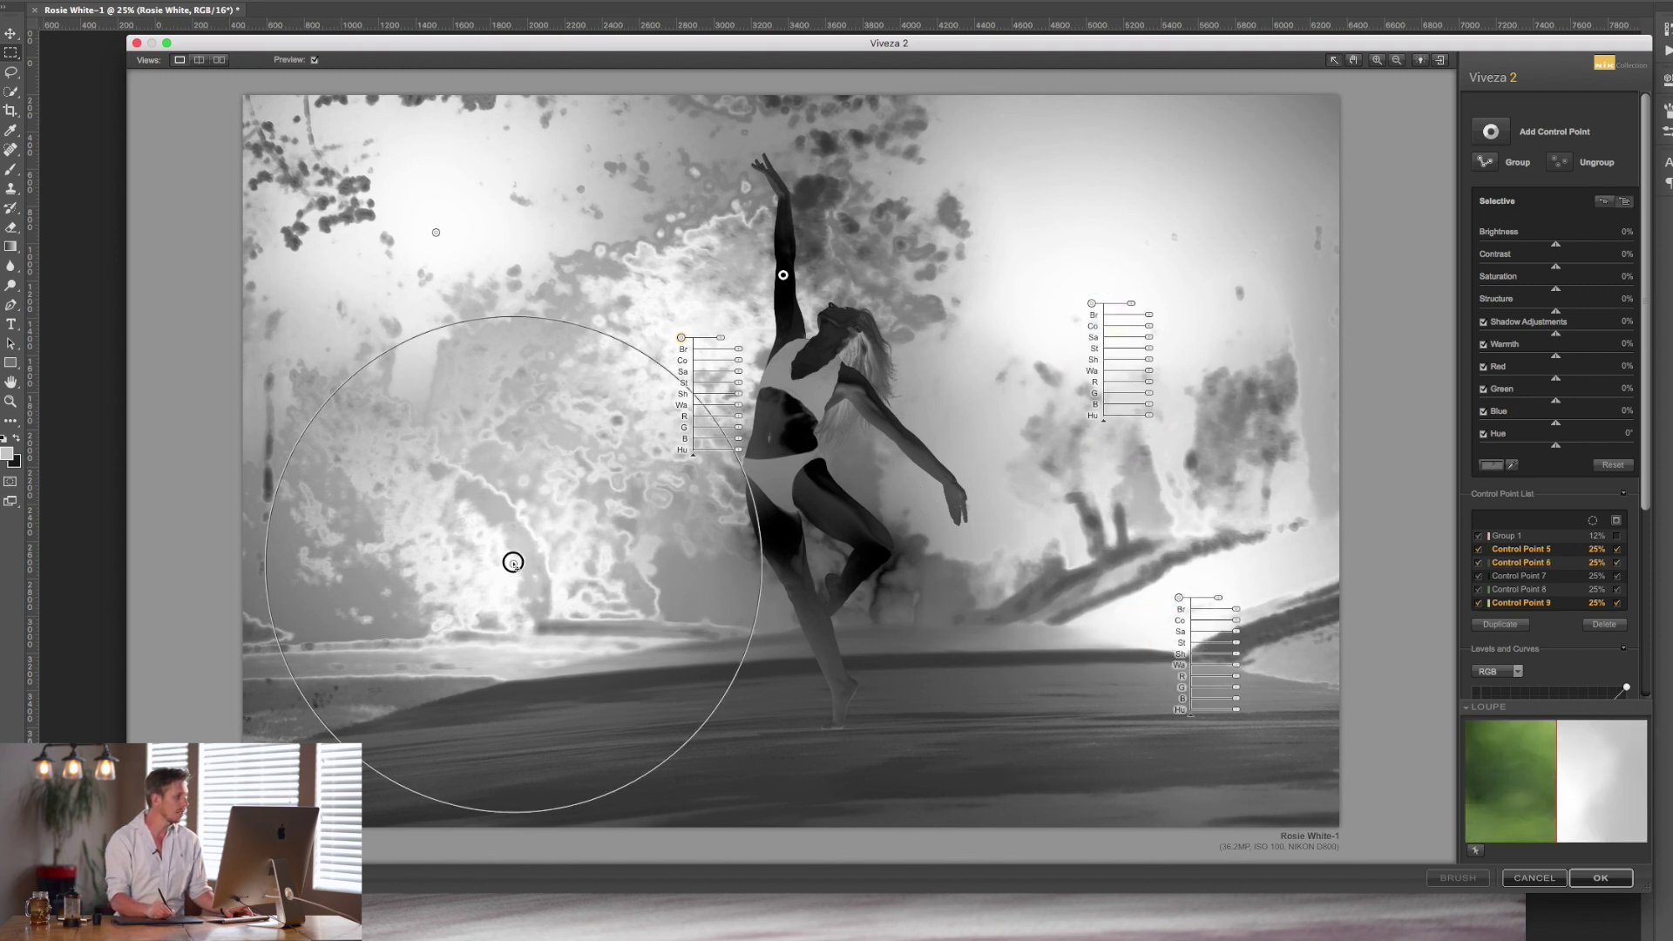
left_click(432, 233, "shift")
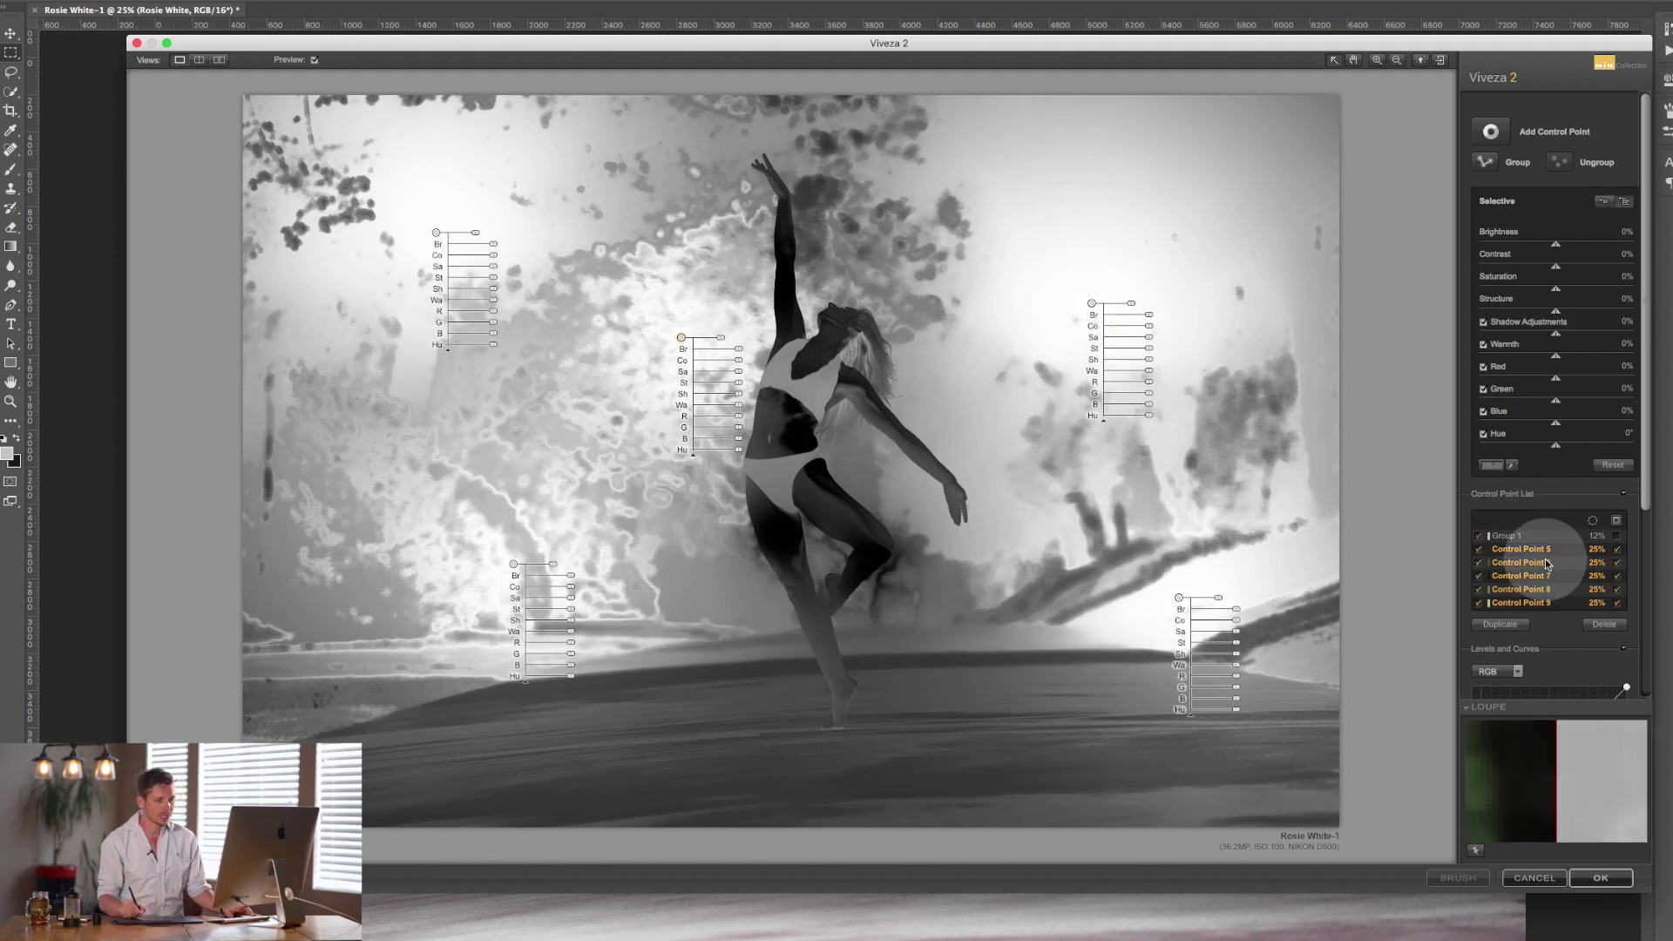
left_click(1488, 163)
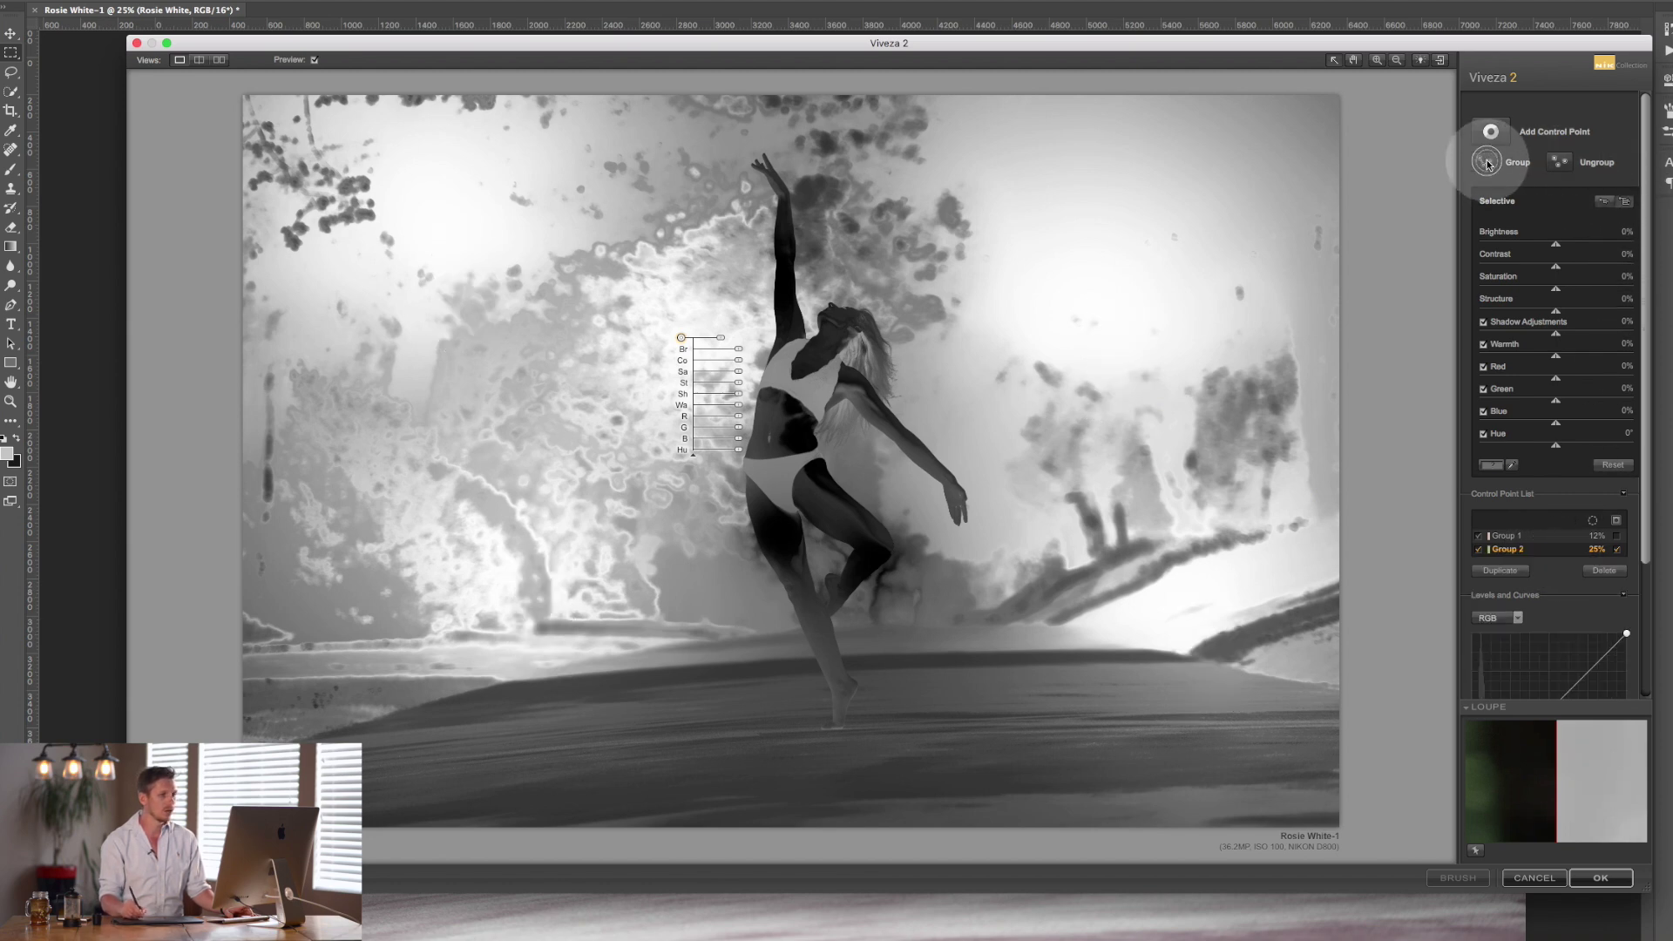
left_click(1619, 551)
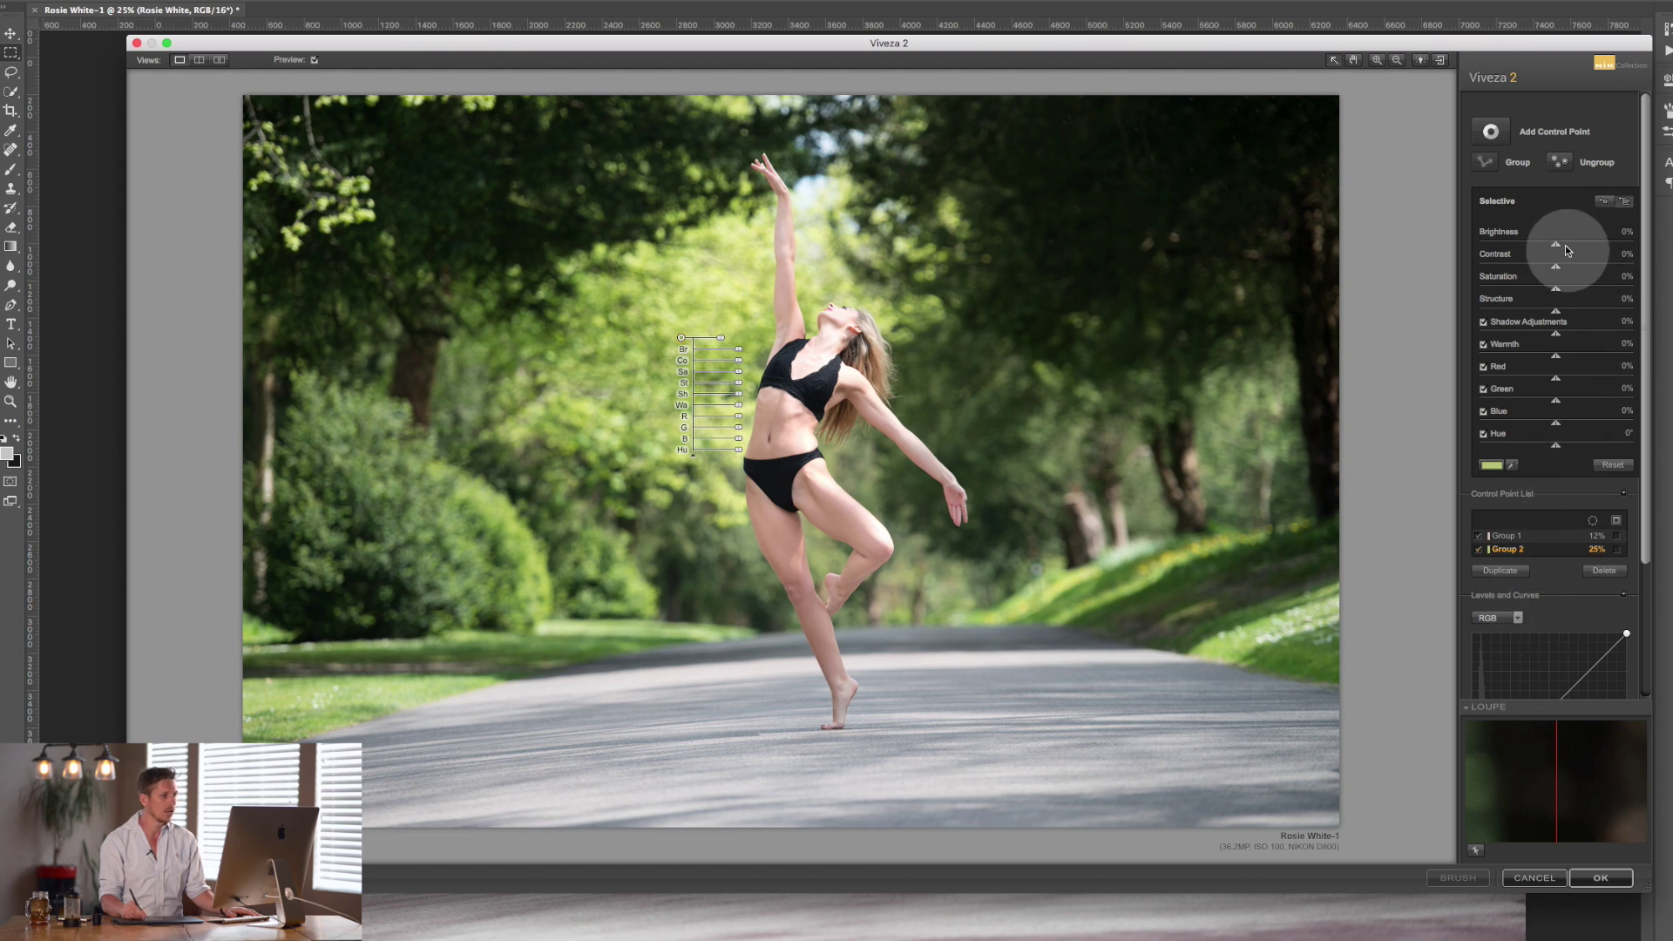
Set Group 2 to Brightness -37%, Contrast -51% and Warmth 25%.
left_click_drag(1554, 248, 1523, 256)
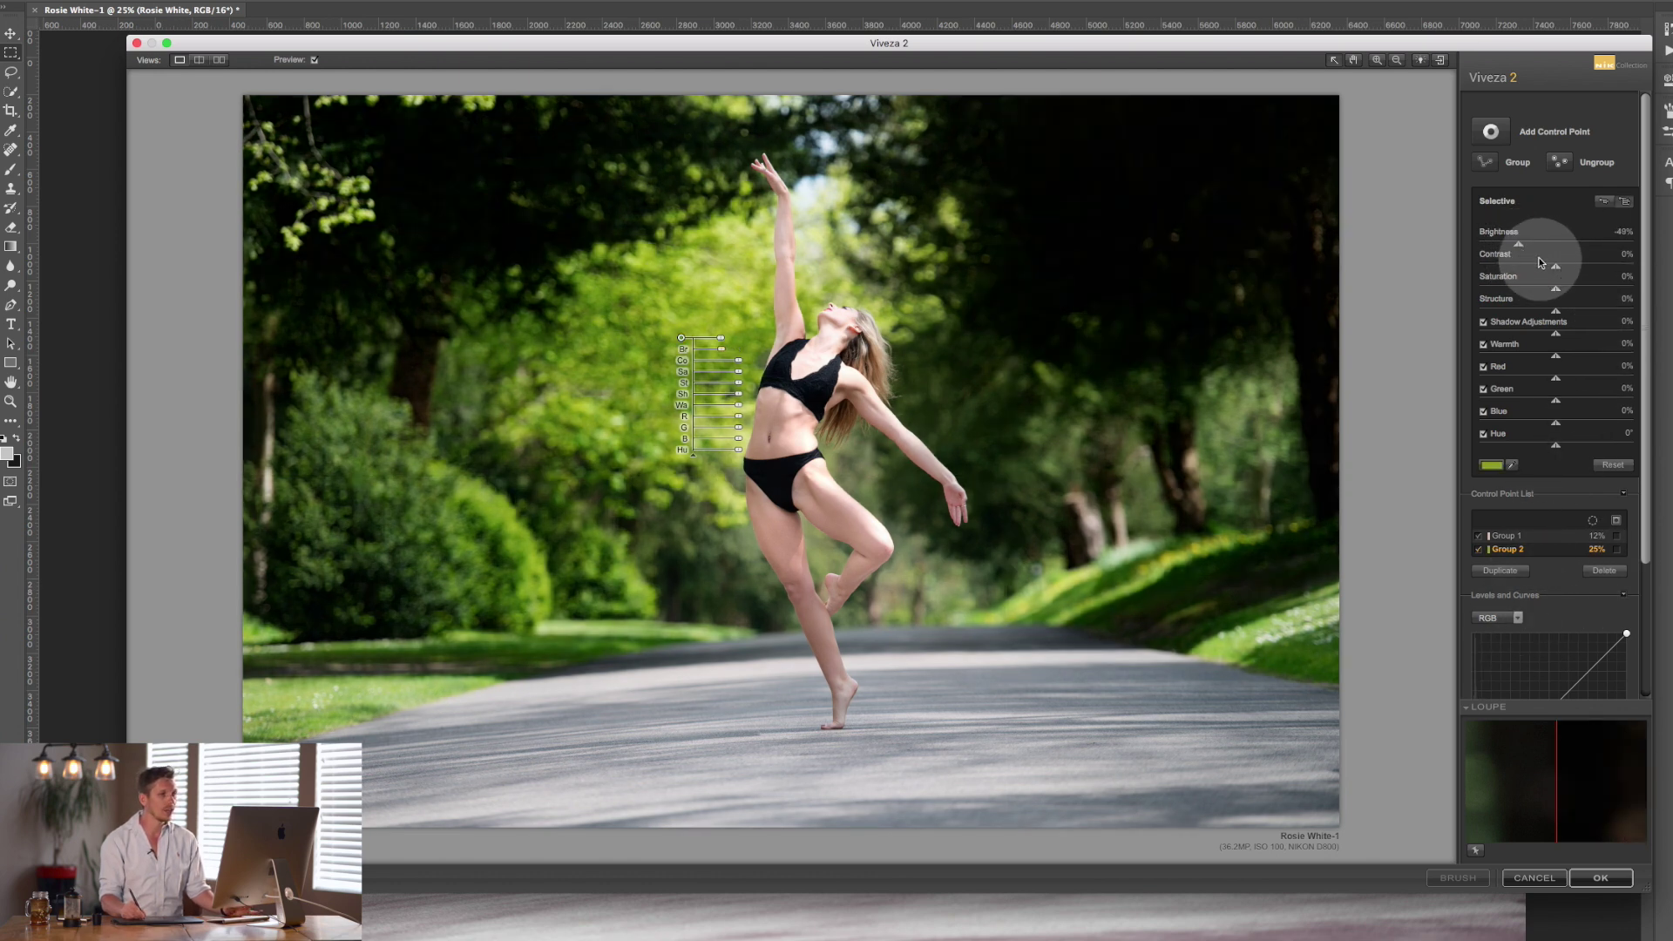
left_click_drag(1528, 248, 1534, 247)
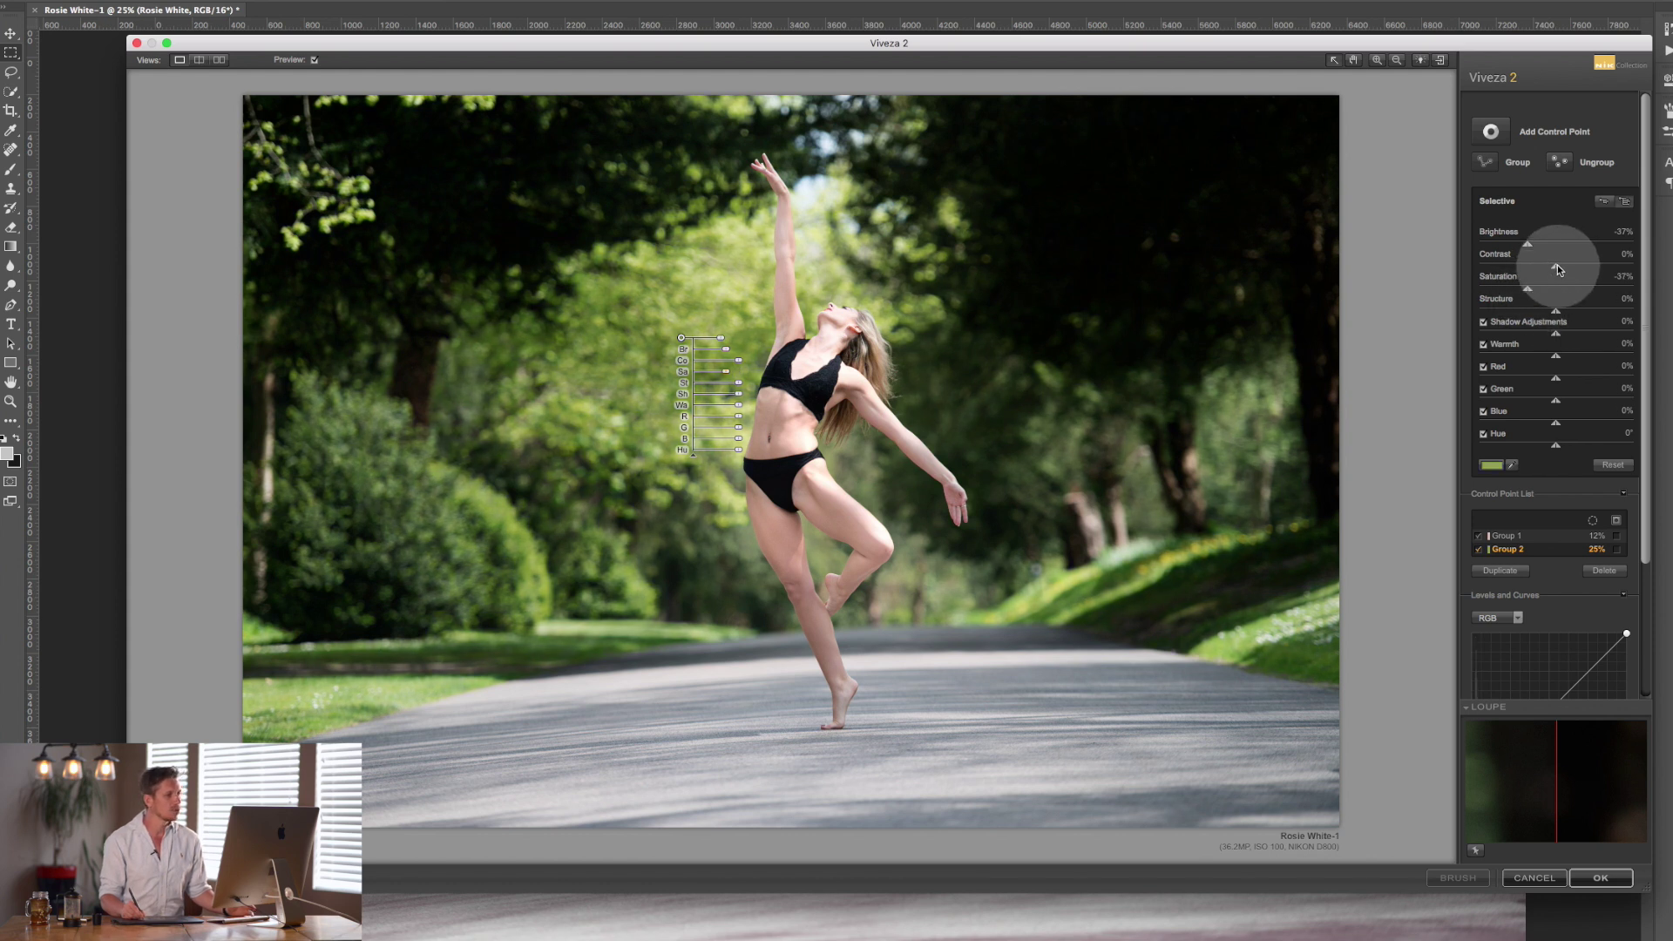
left_click_drag(1557, 268, 1526, 277)
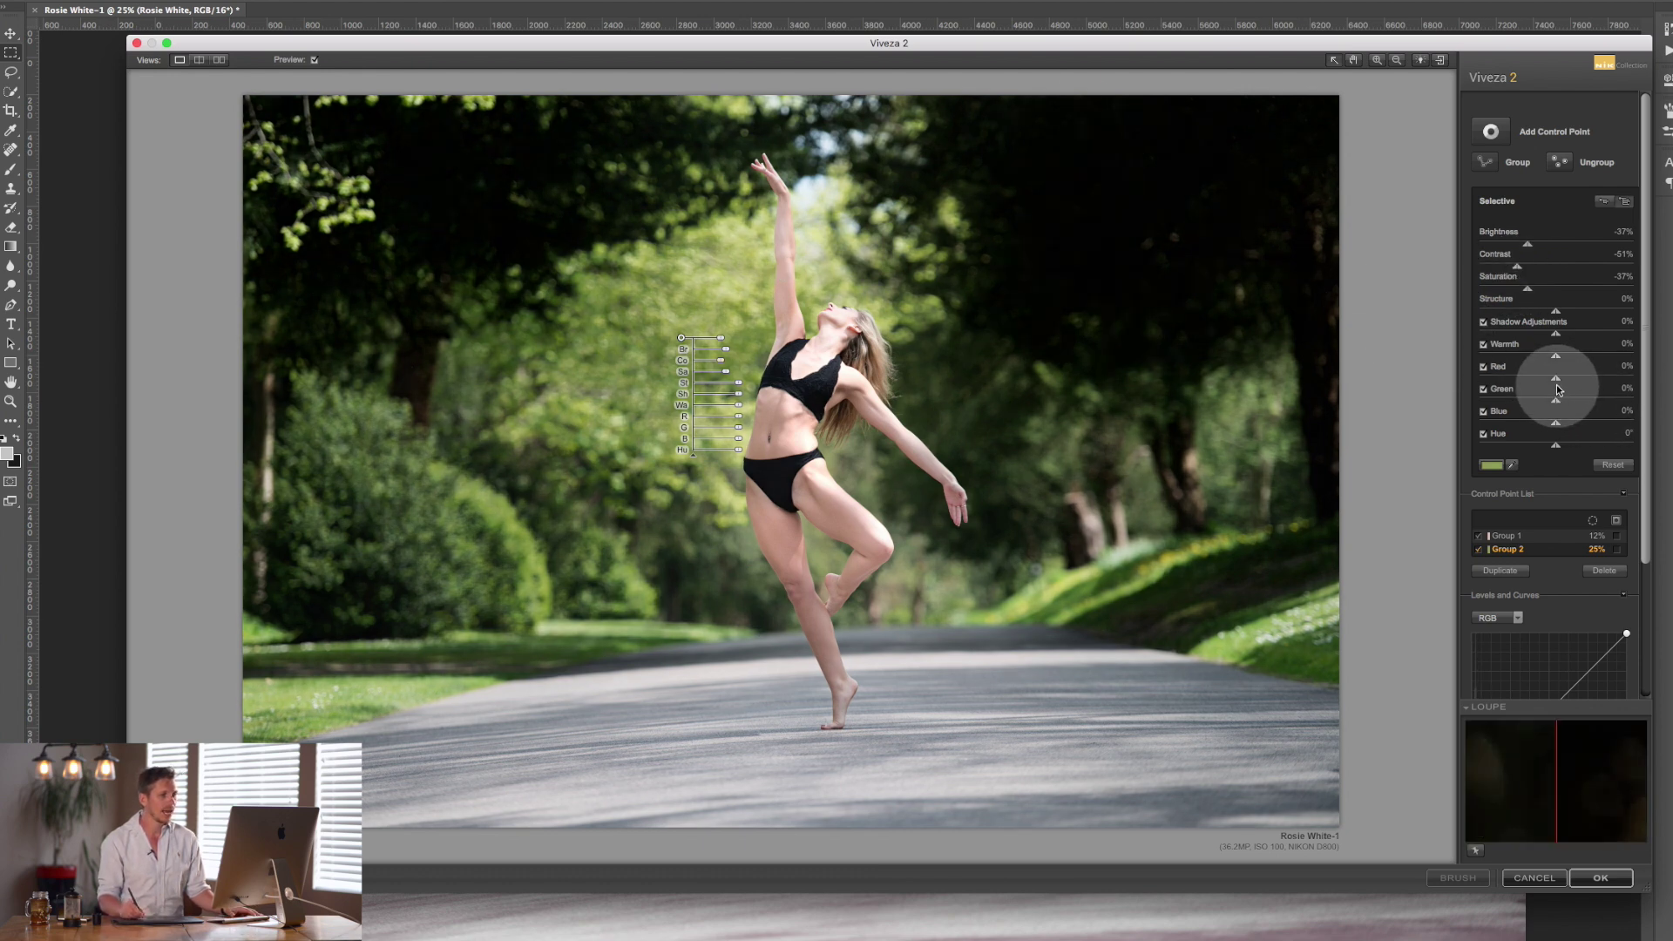
left_click_drag(1559, 358, 1579, 361)
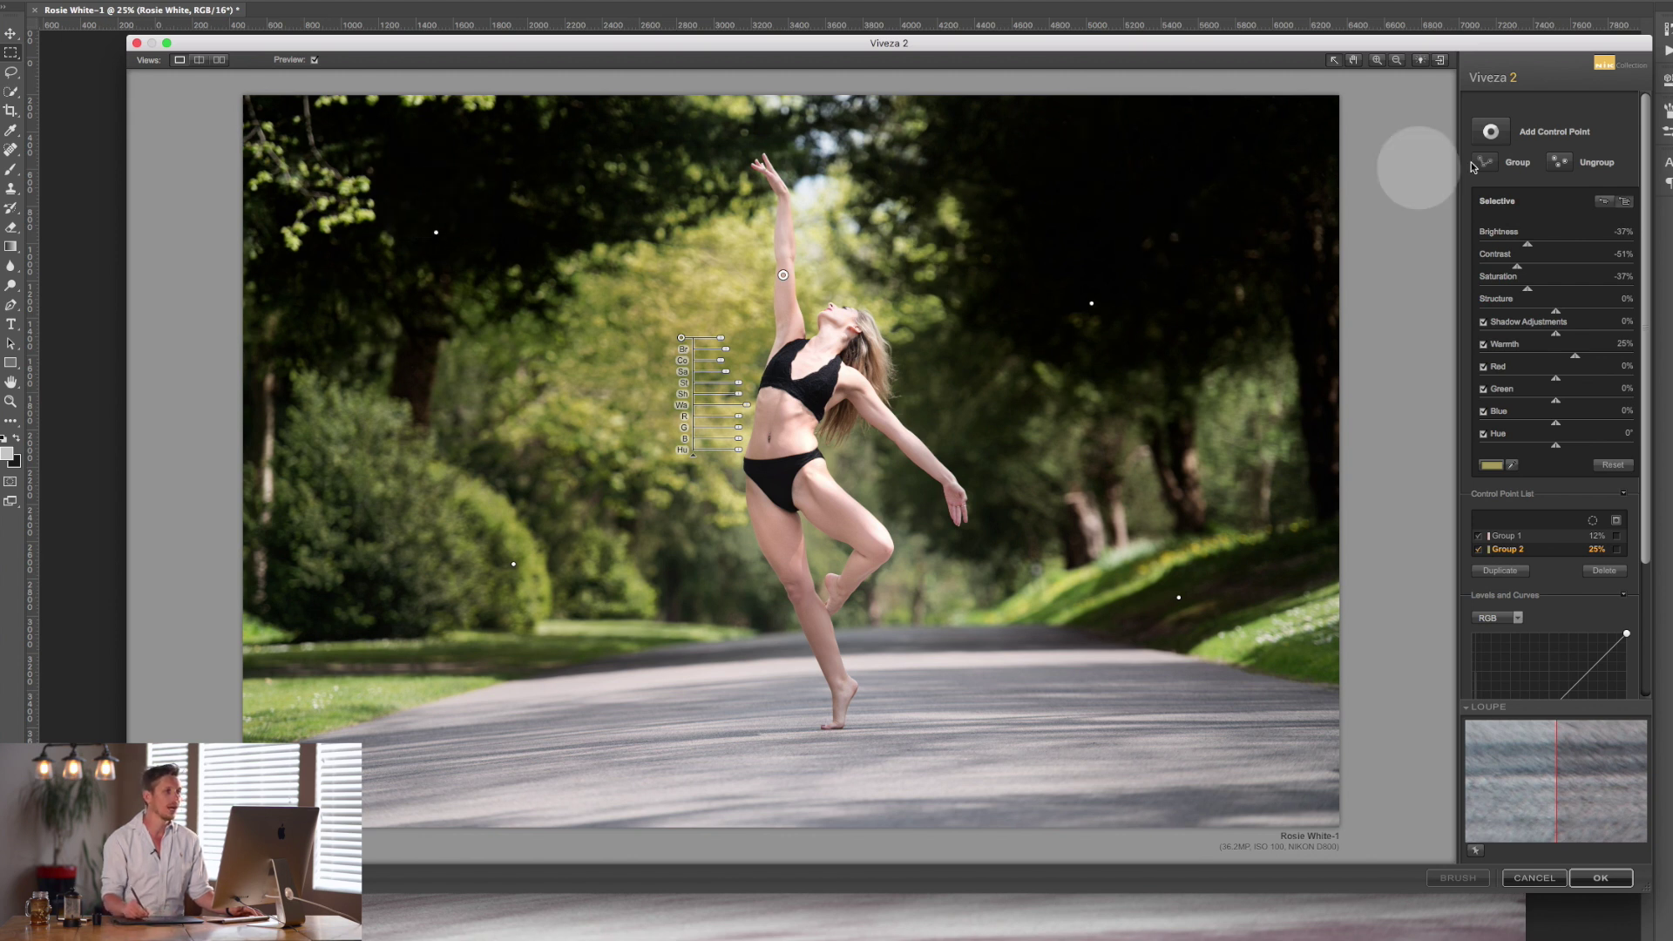
Add a 27% control point on the right trees with Brightness 21%, Saturation 24%, copied onto the left trees.
left_click(1491, 132)
left_click(1118, 216)
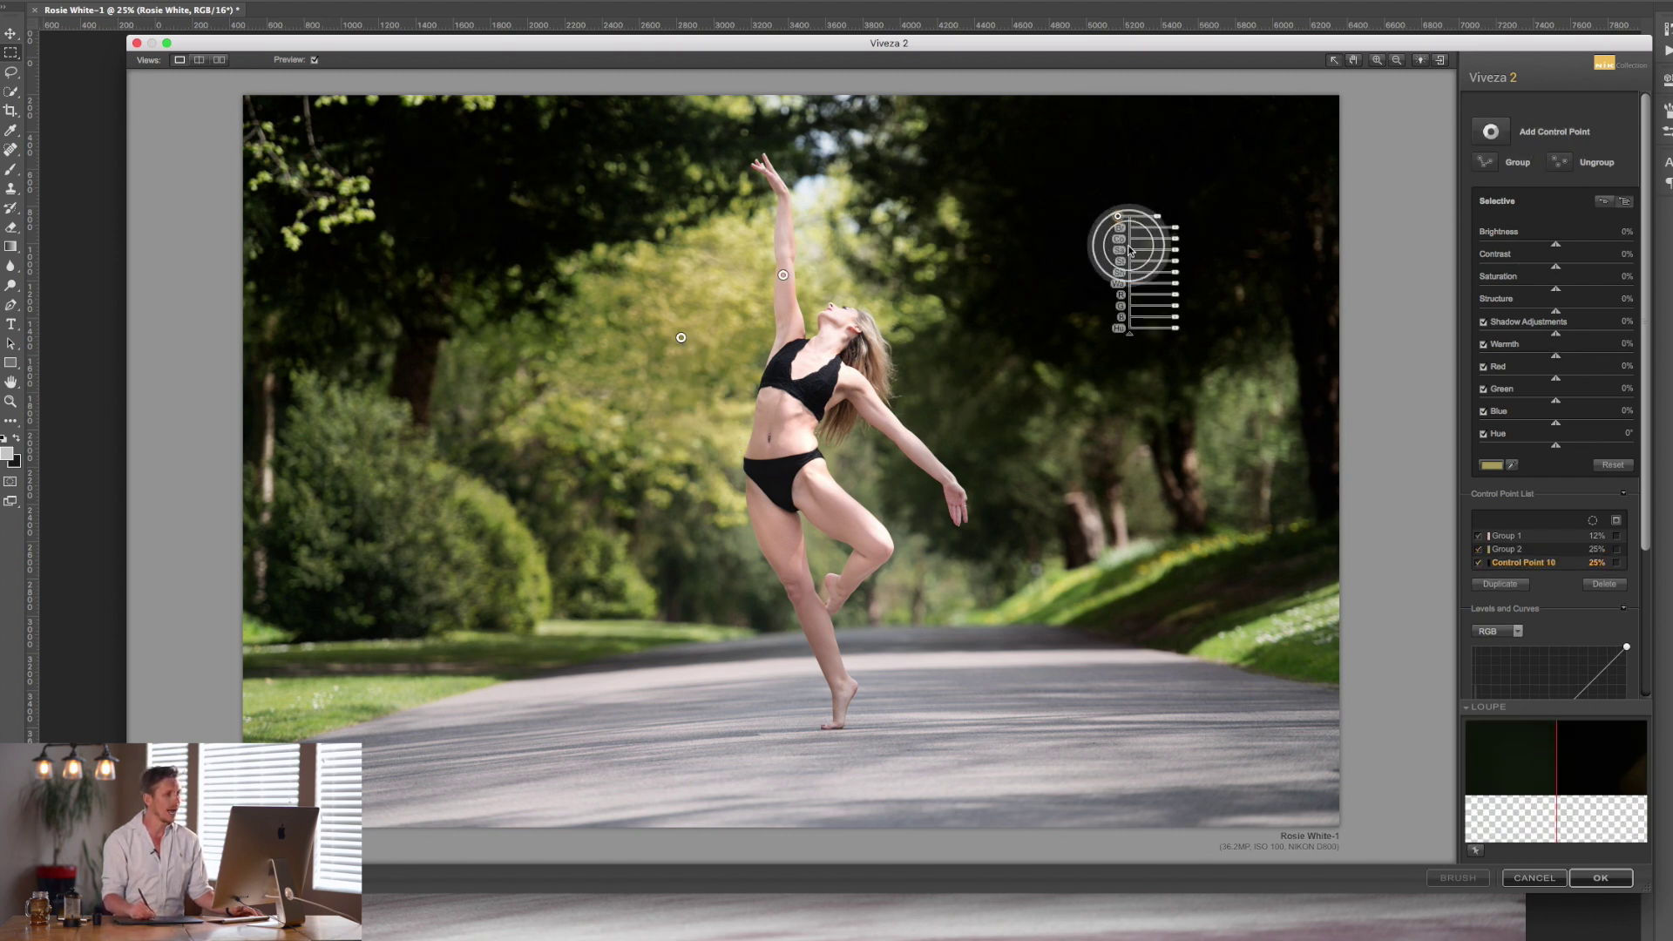
left_click_drag(1158, 216, 1165, 223)
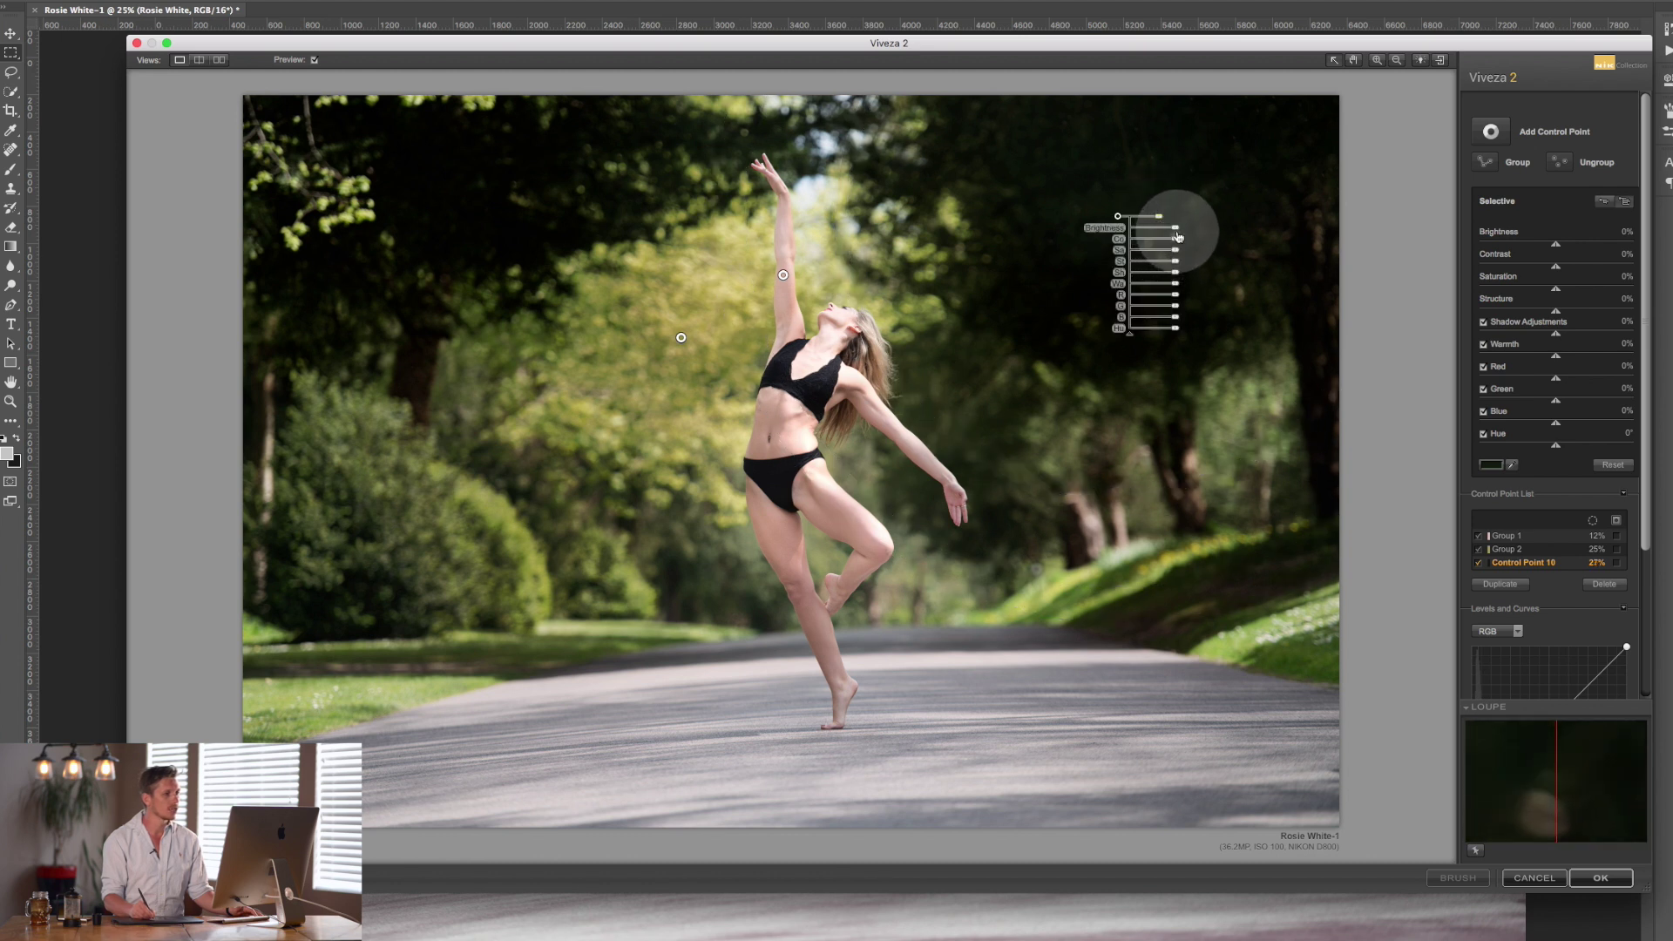
left_click_drag(1176, 228, 1127, 251)
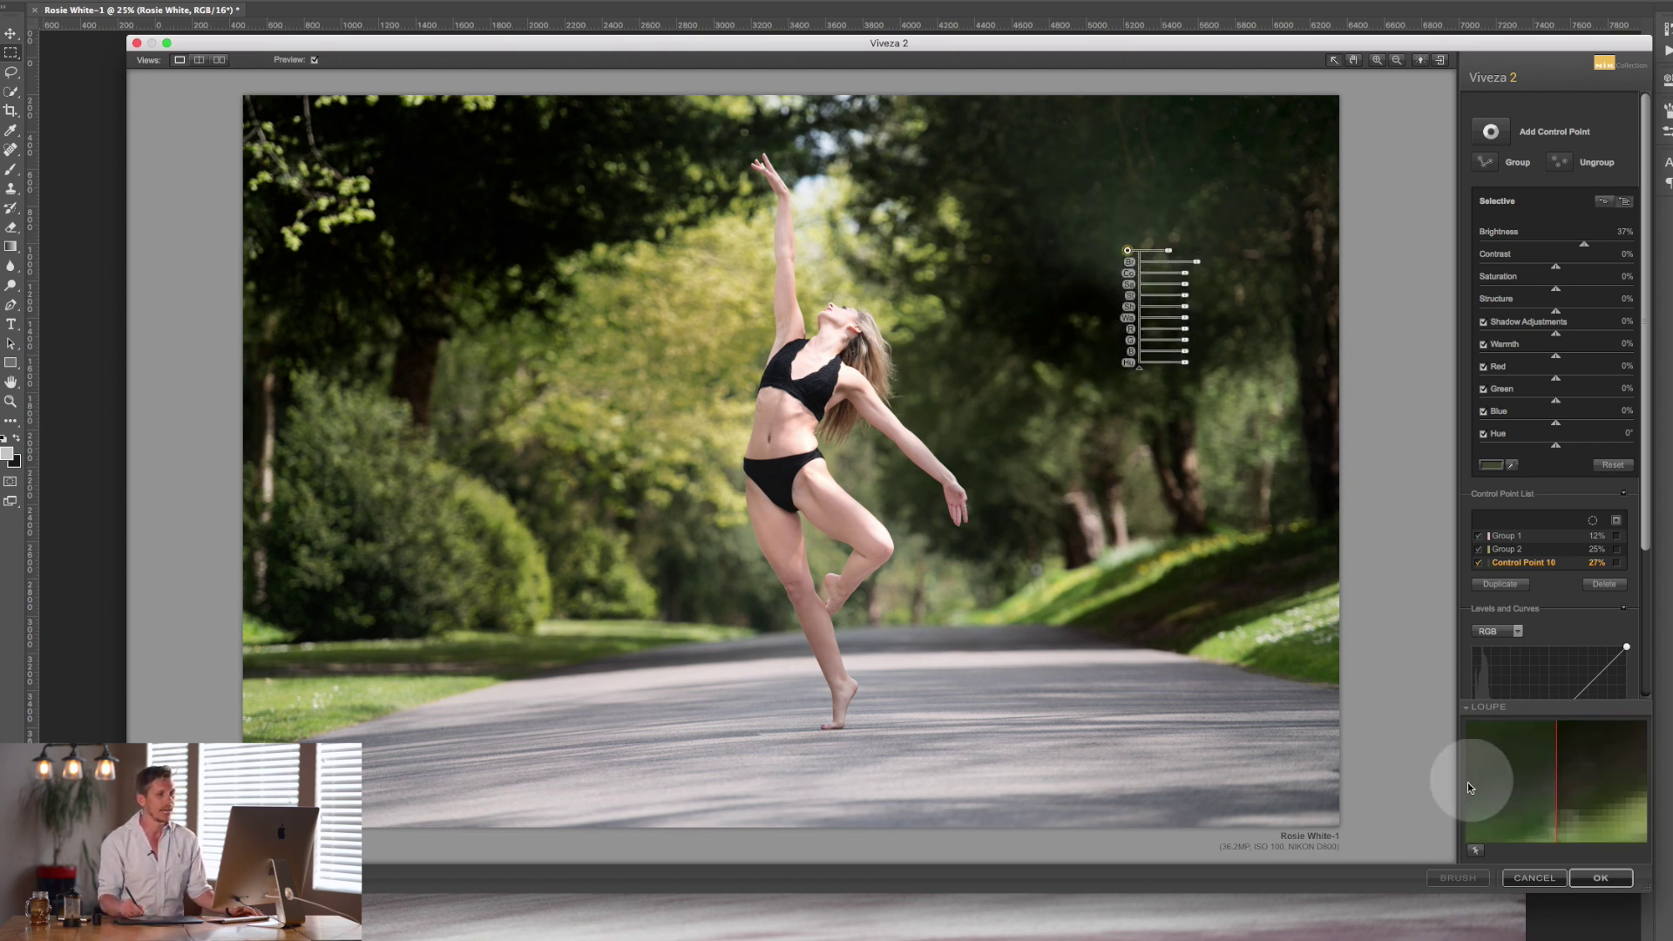
left_click(1574, 247)
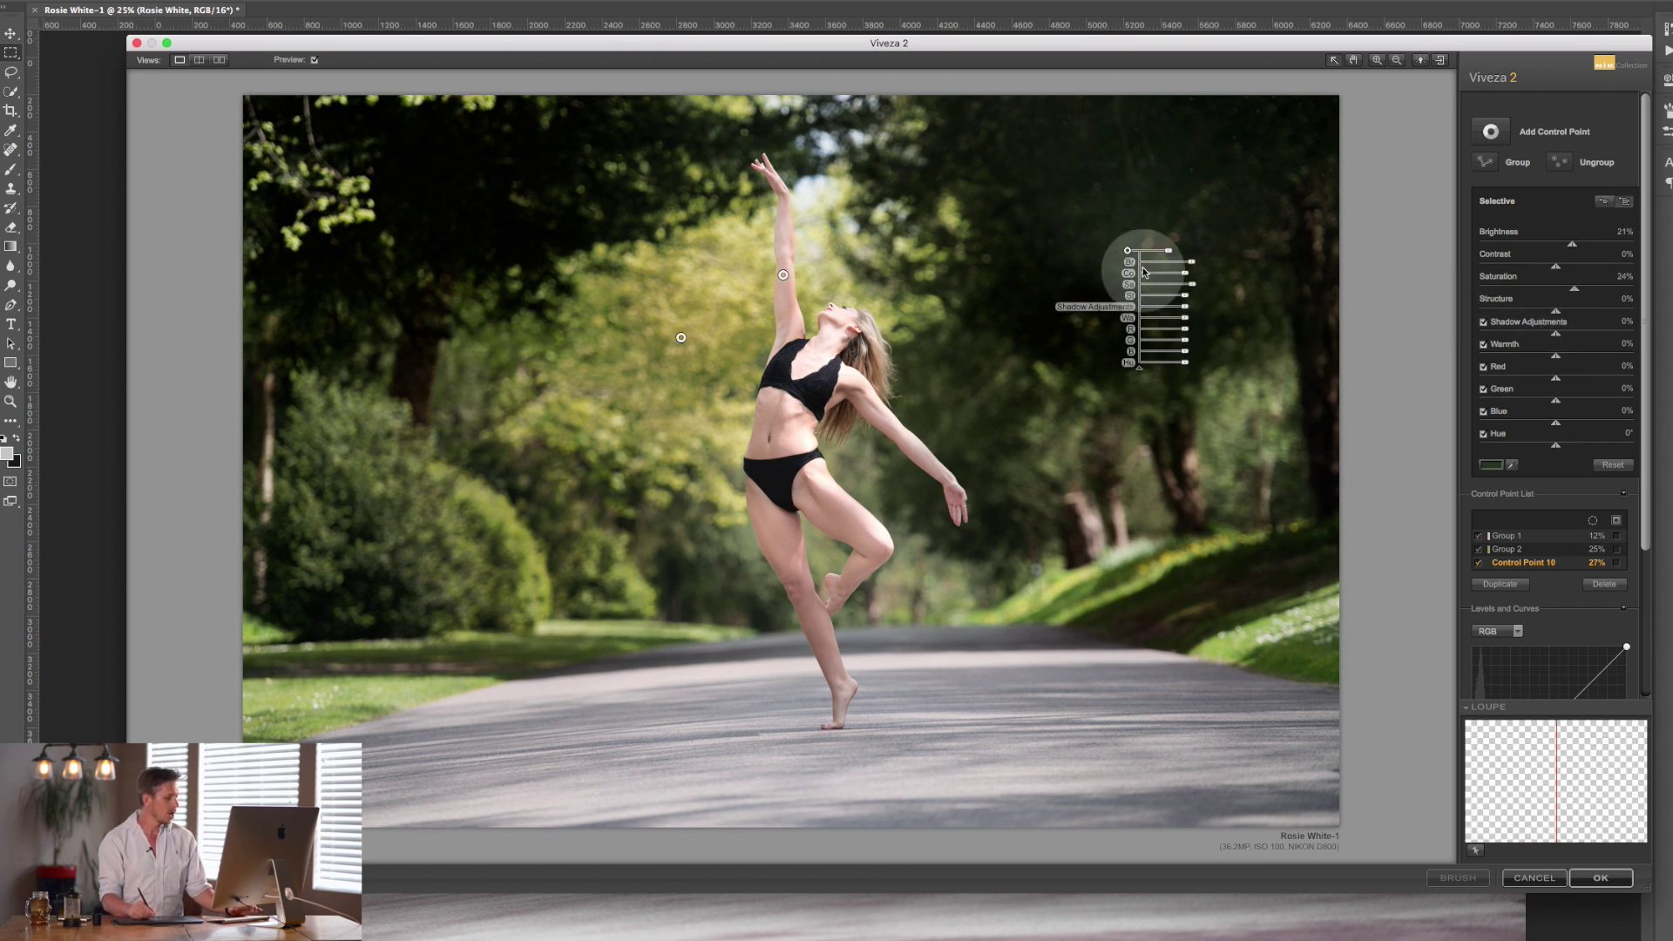
left_click_drag(1126, 250, 446, 197)
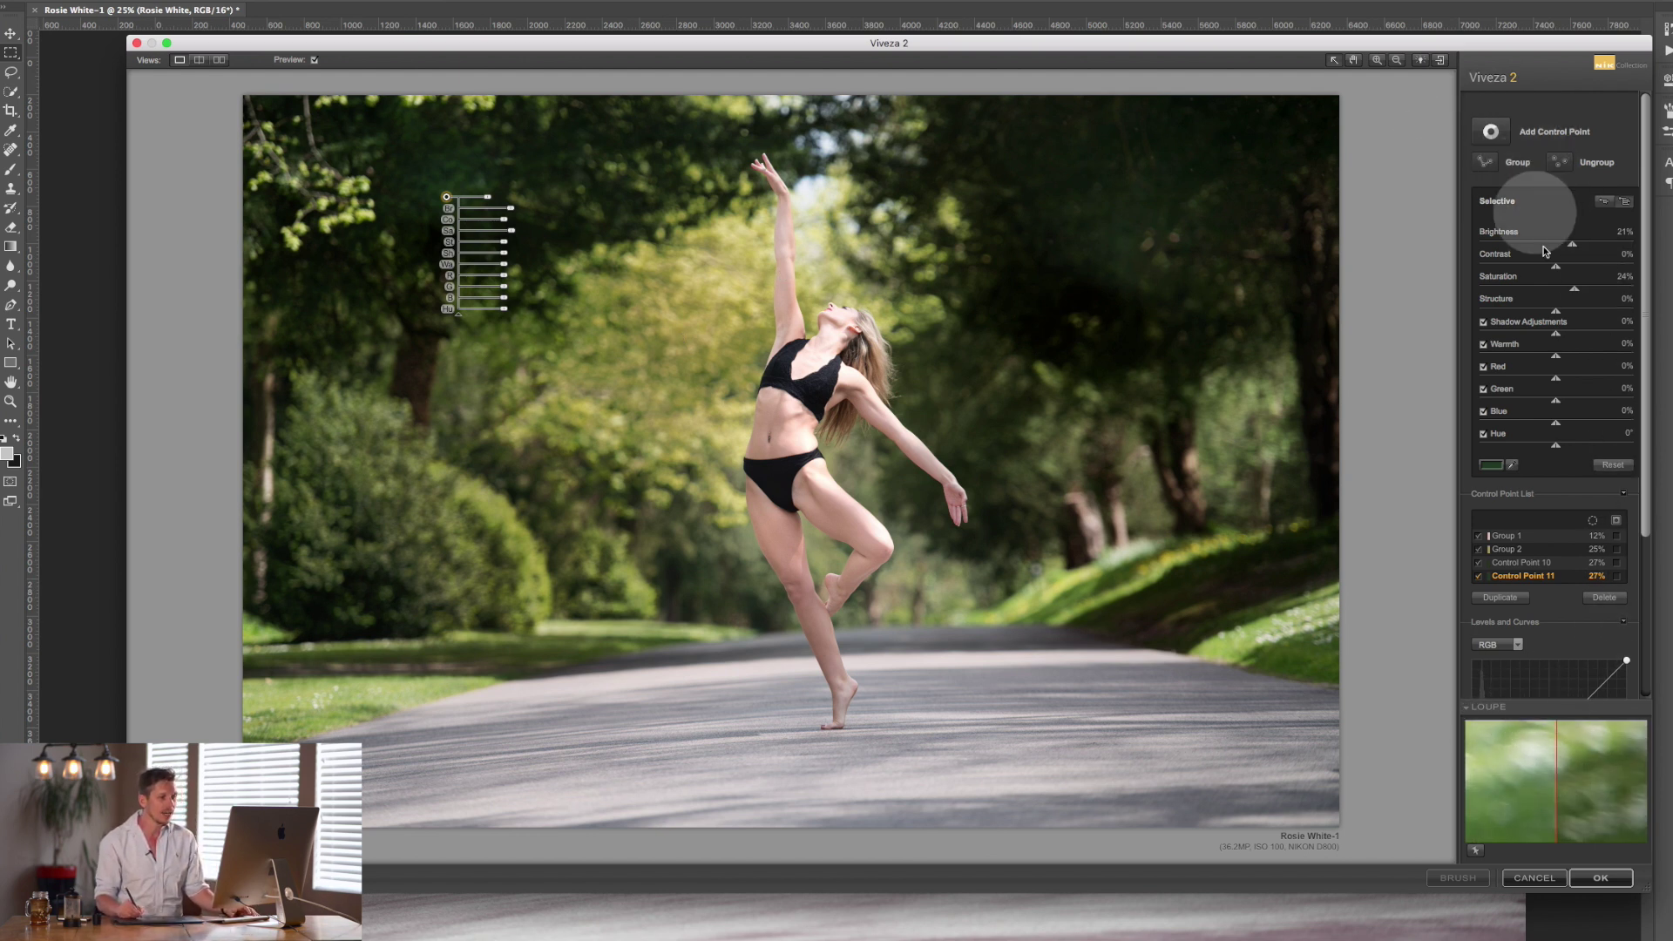
Combine Control Points 10 and 11 into Group 3.
left_click(1552, 538)
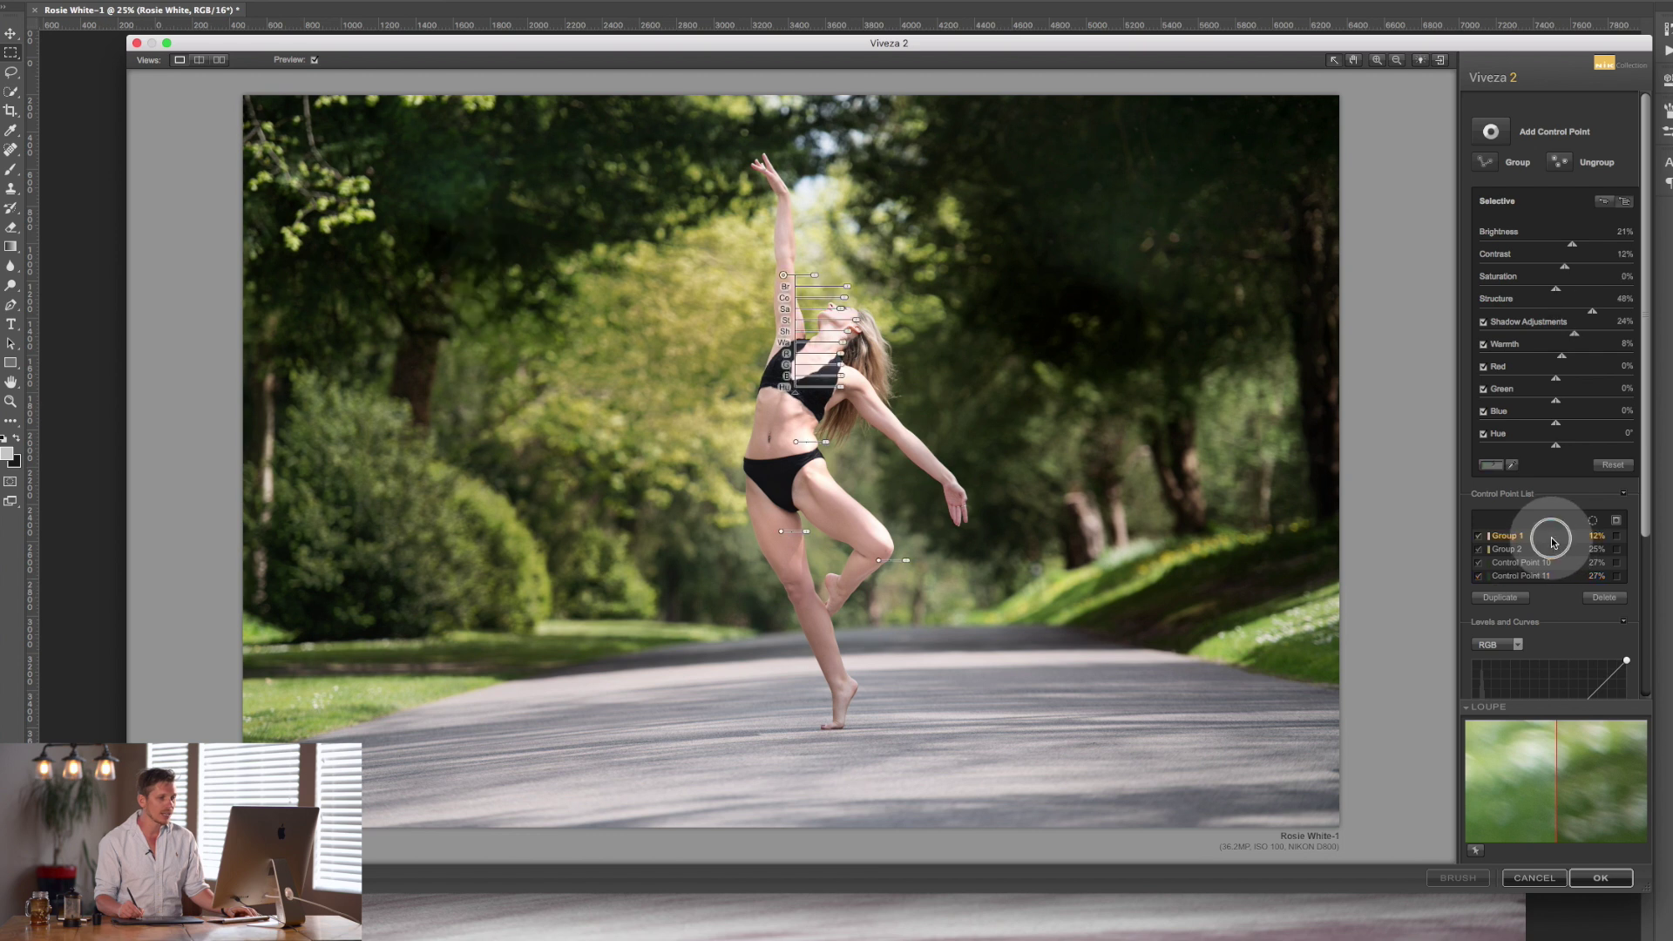
left_click(1552, 563)
left_click(1553, 576, "shift")
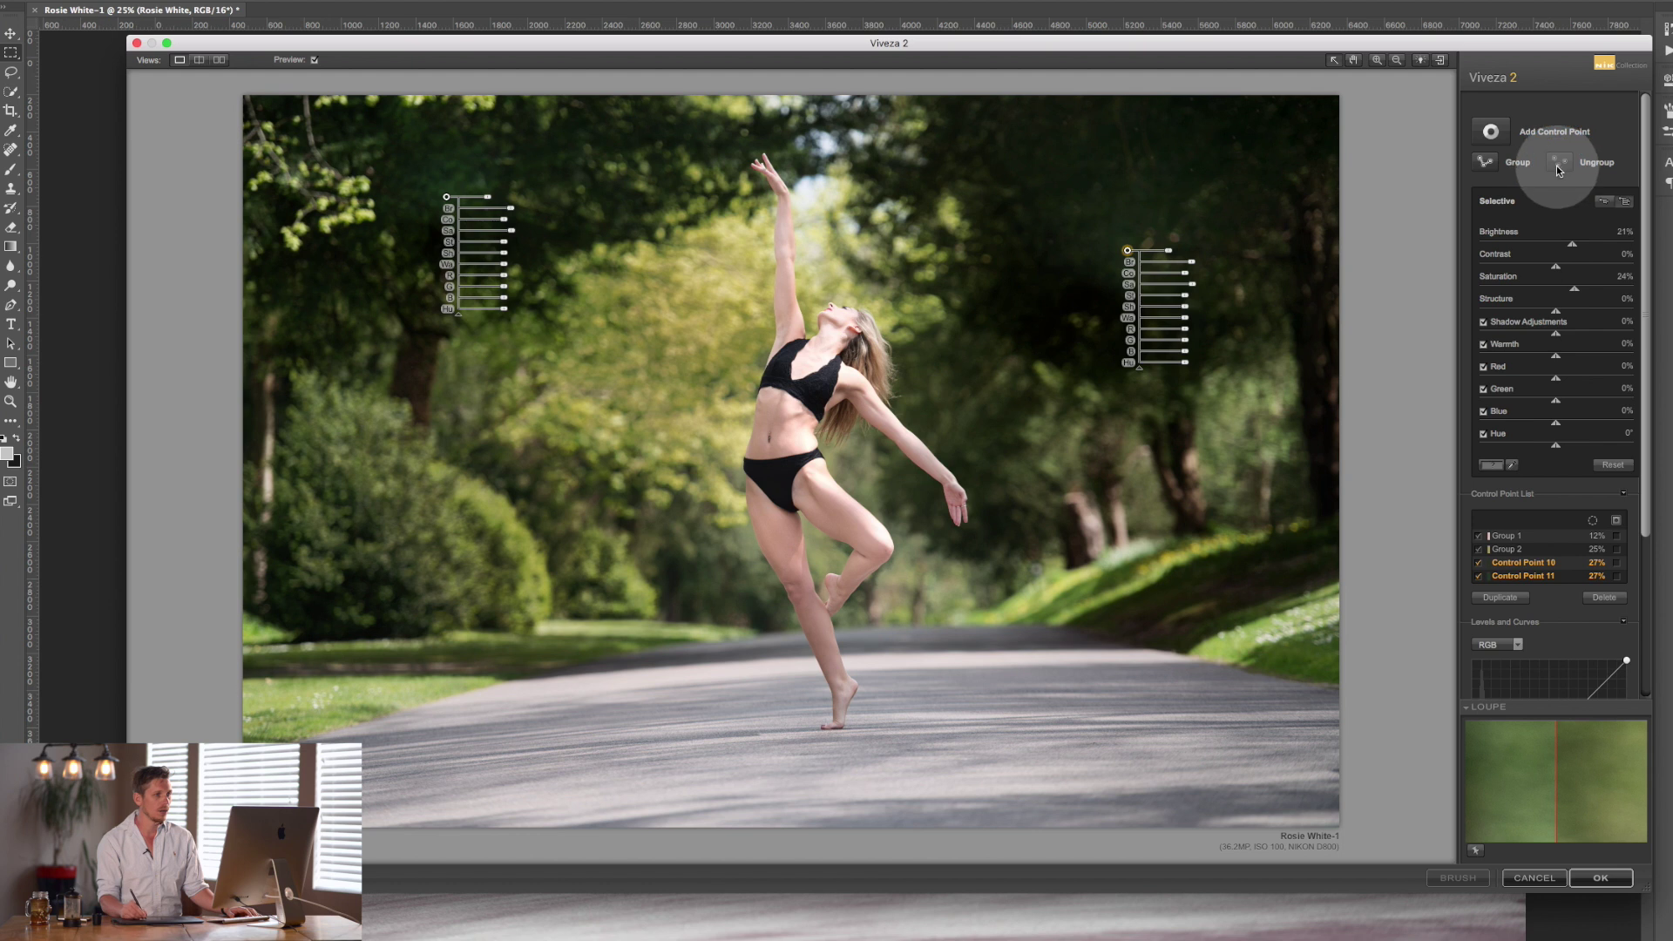
left_click(1489, 167)
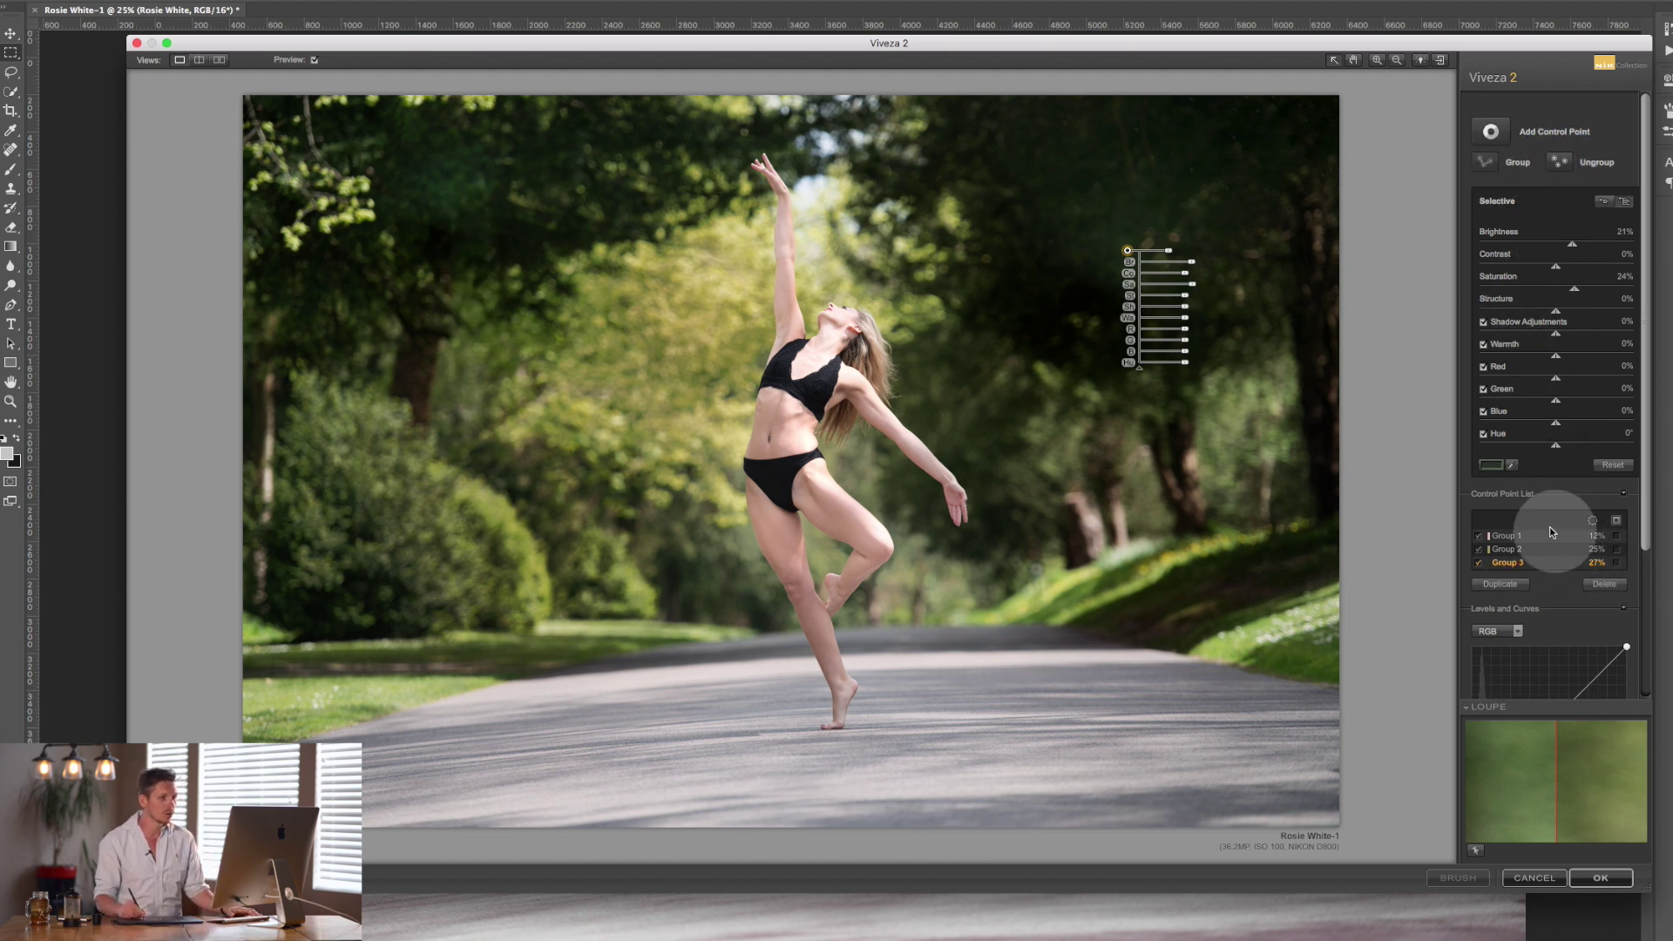
Toggle each group and the overall Preview off and on to compare their effects.
left_click(1479, 537)
left_click(1479, 538)
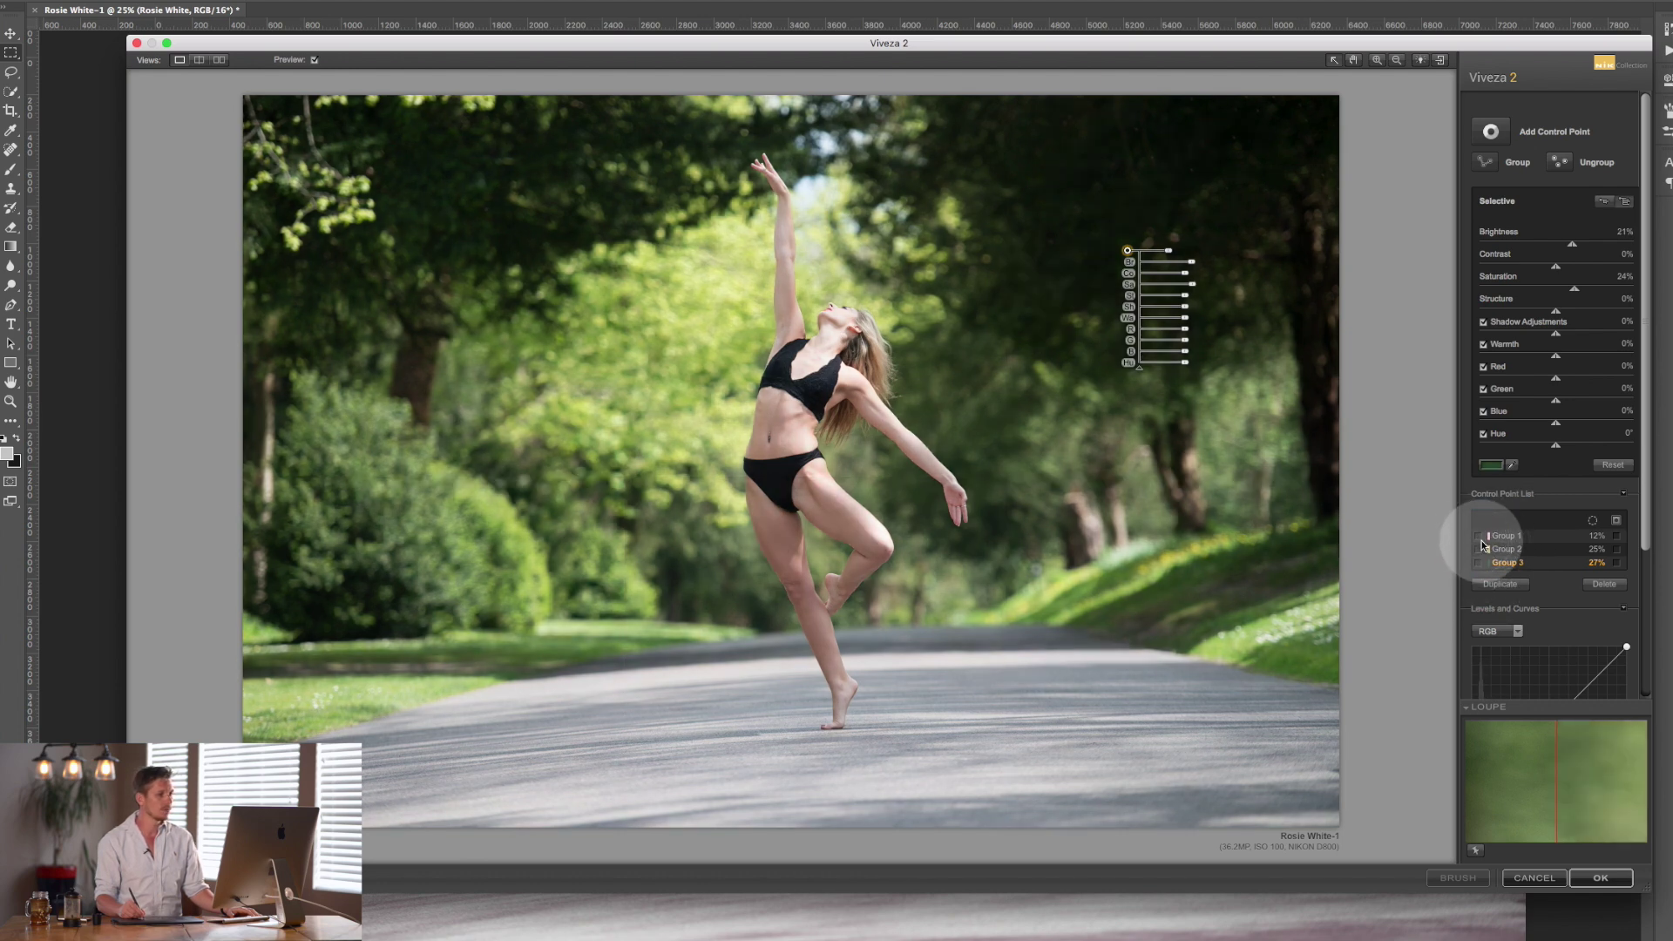
left_click(1481, 537)
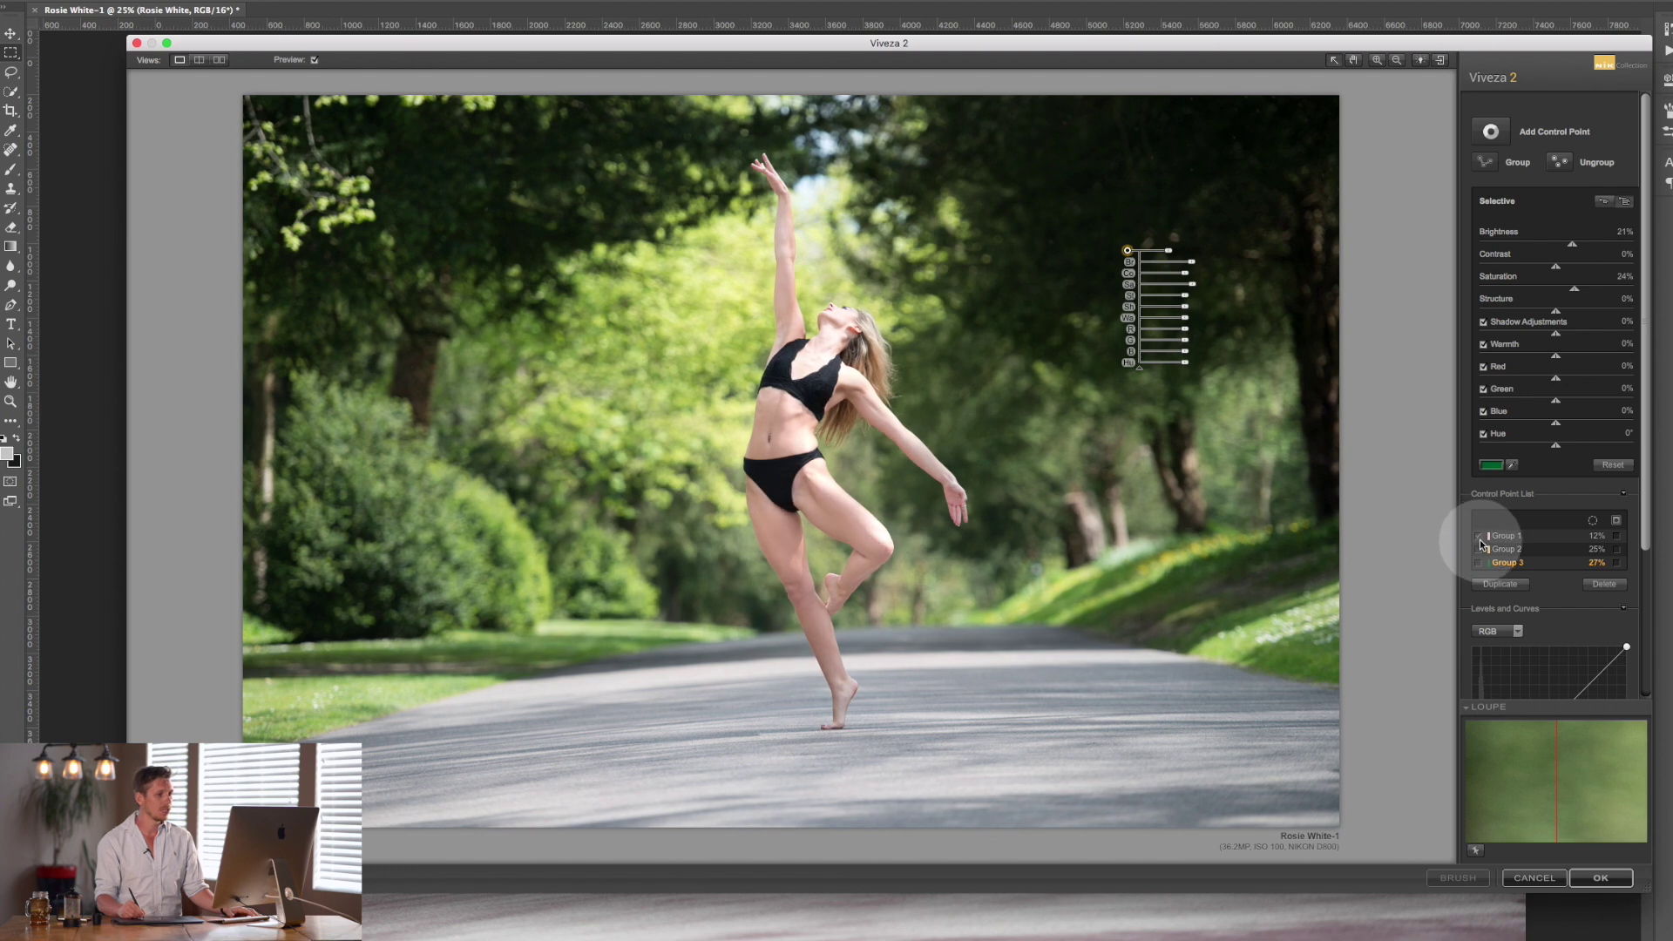
left_click(1480, 550)
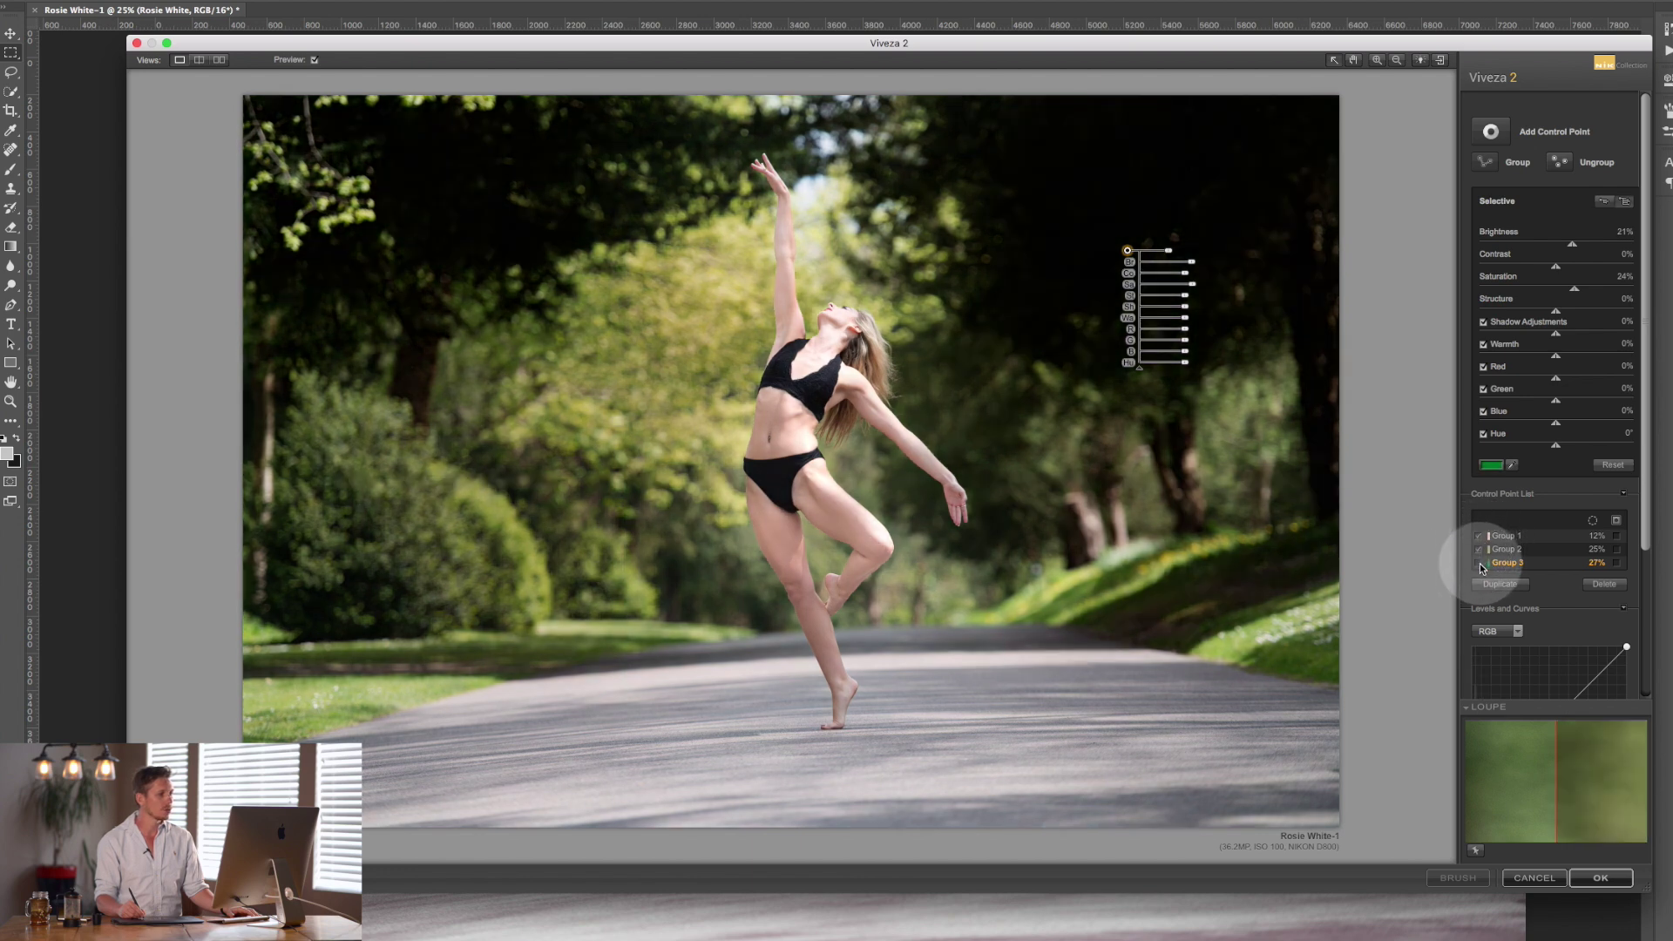
left_click(1480, 564)
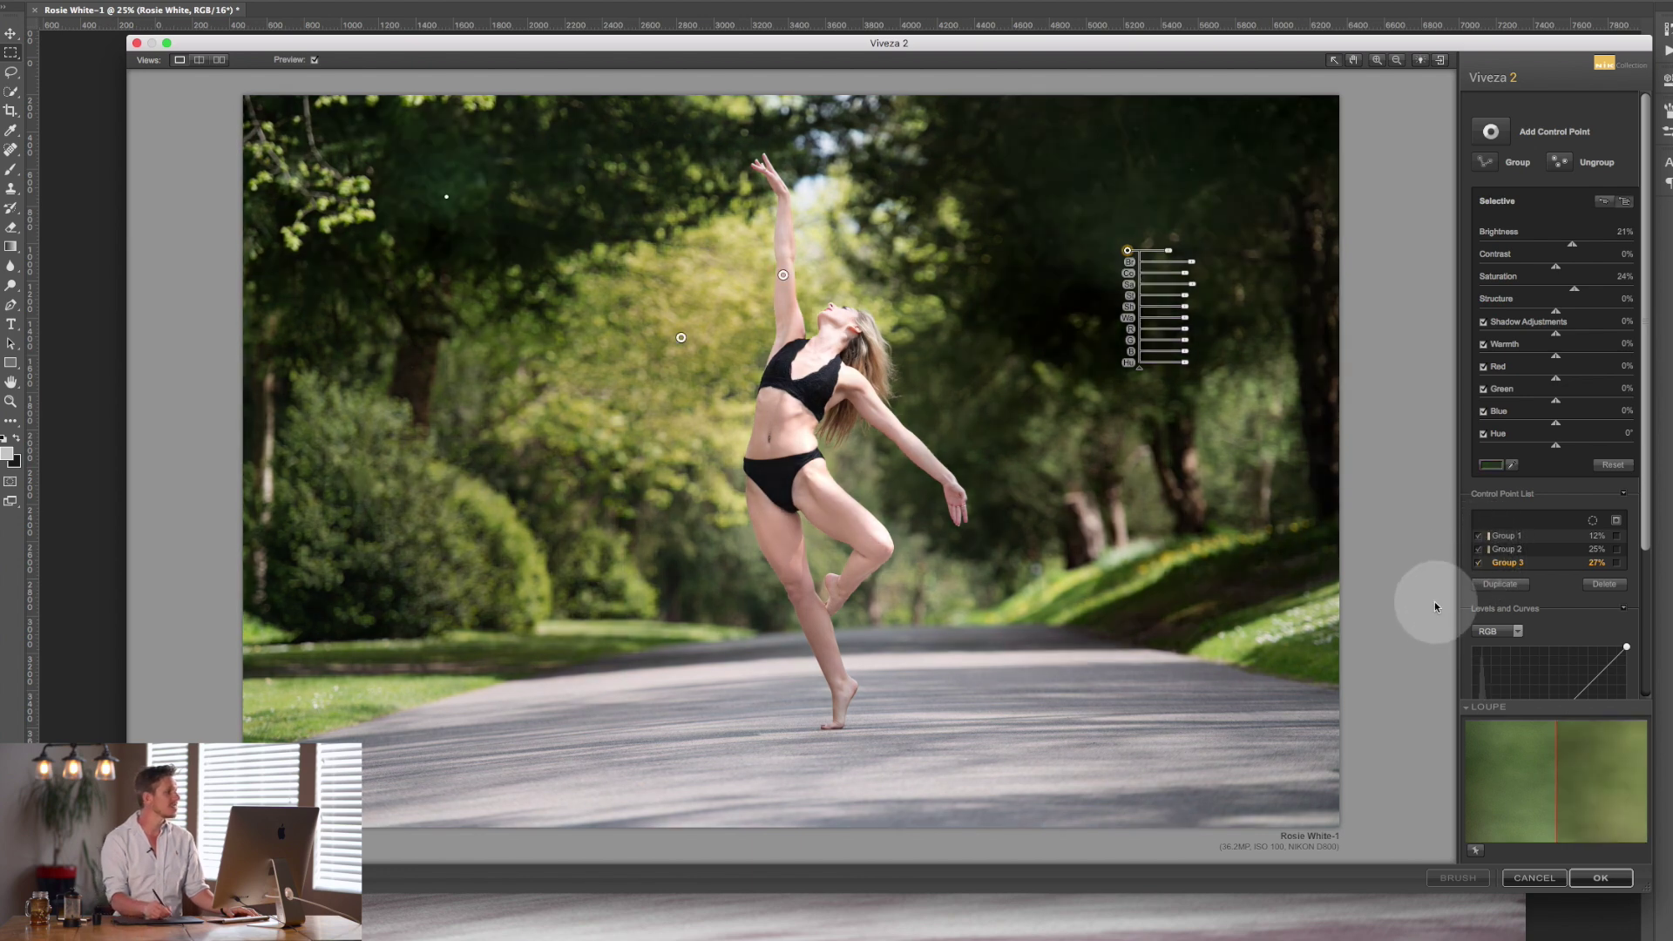
left_click(313, 60)
left_click(314, 61)
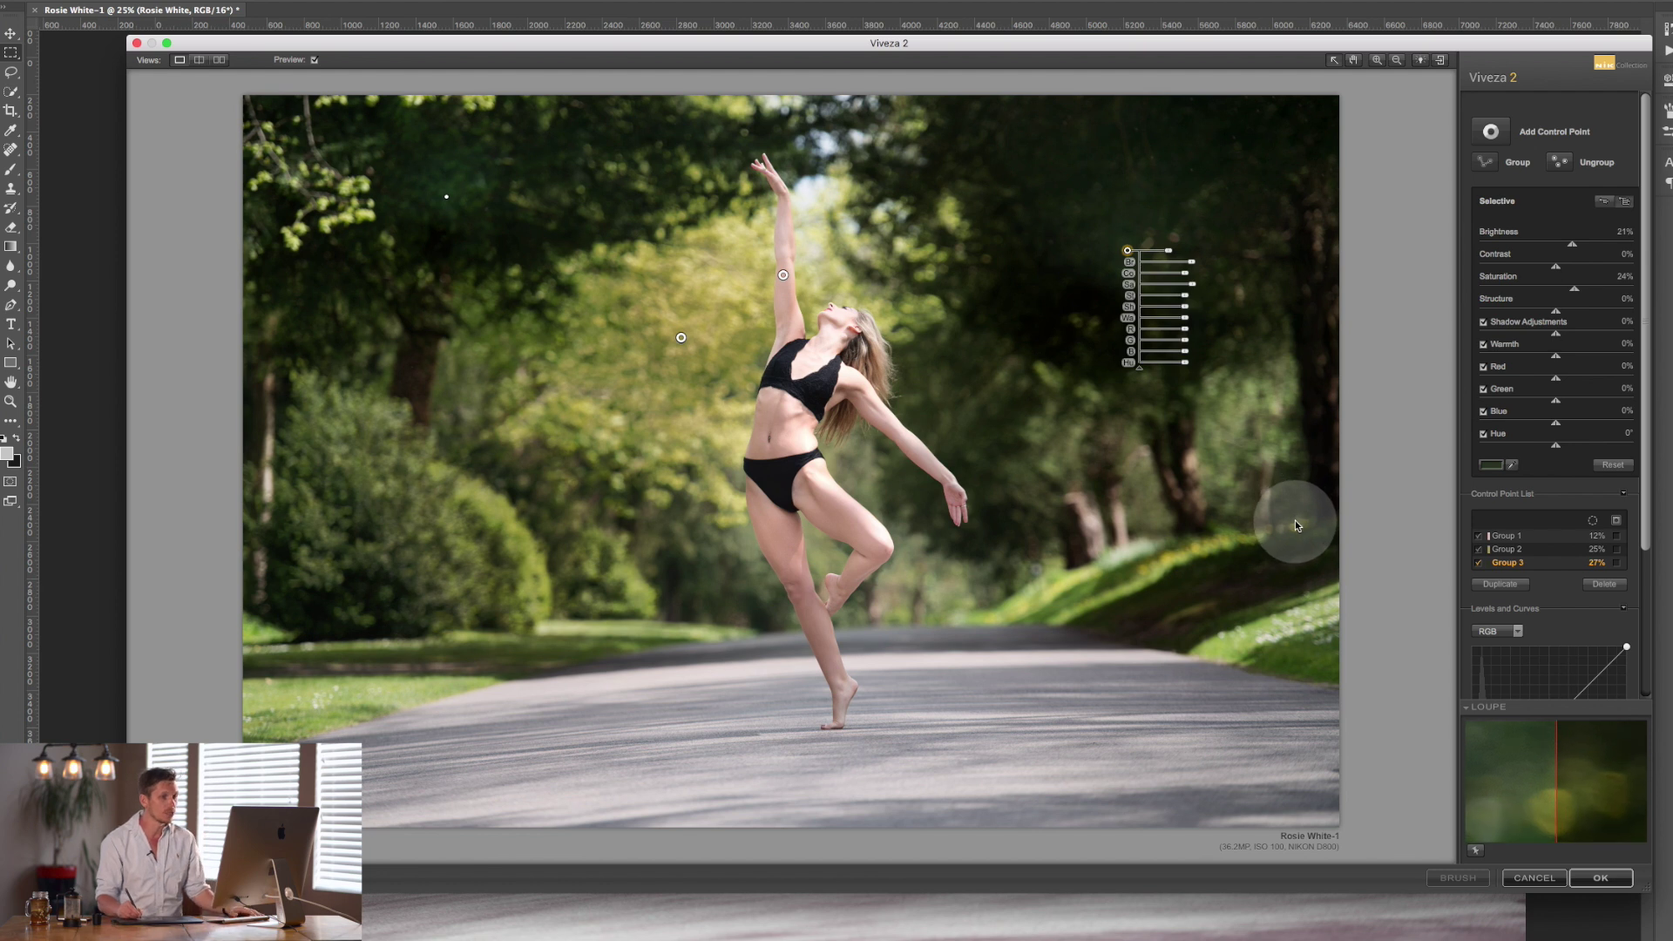
left_click_drag(1643, 387, 1643, 532)
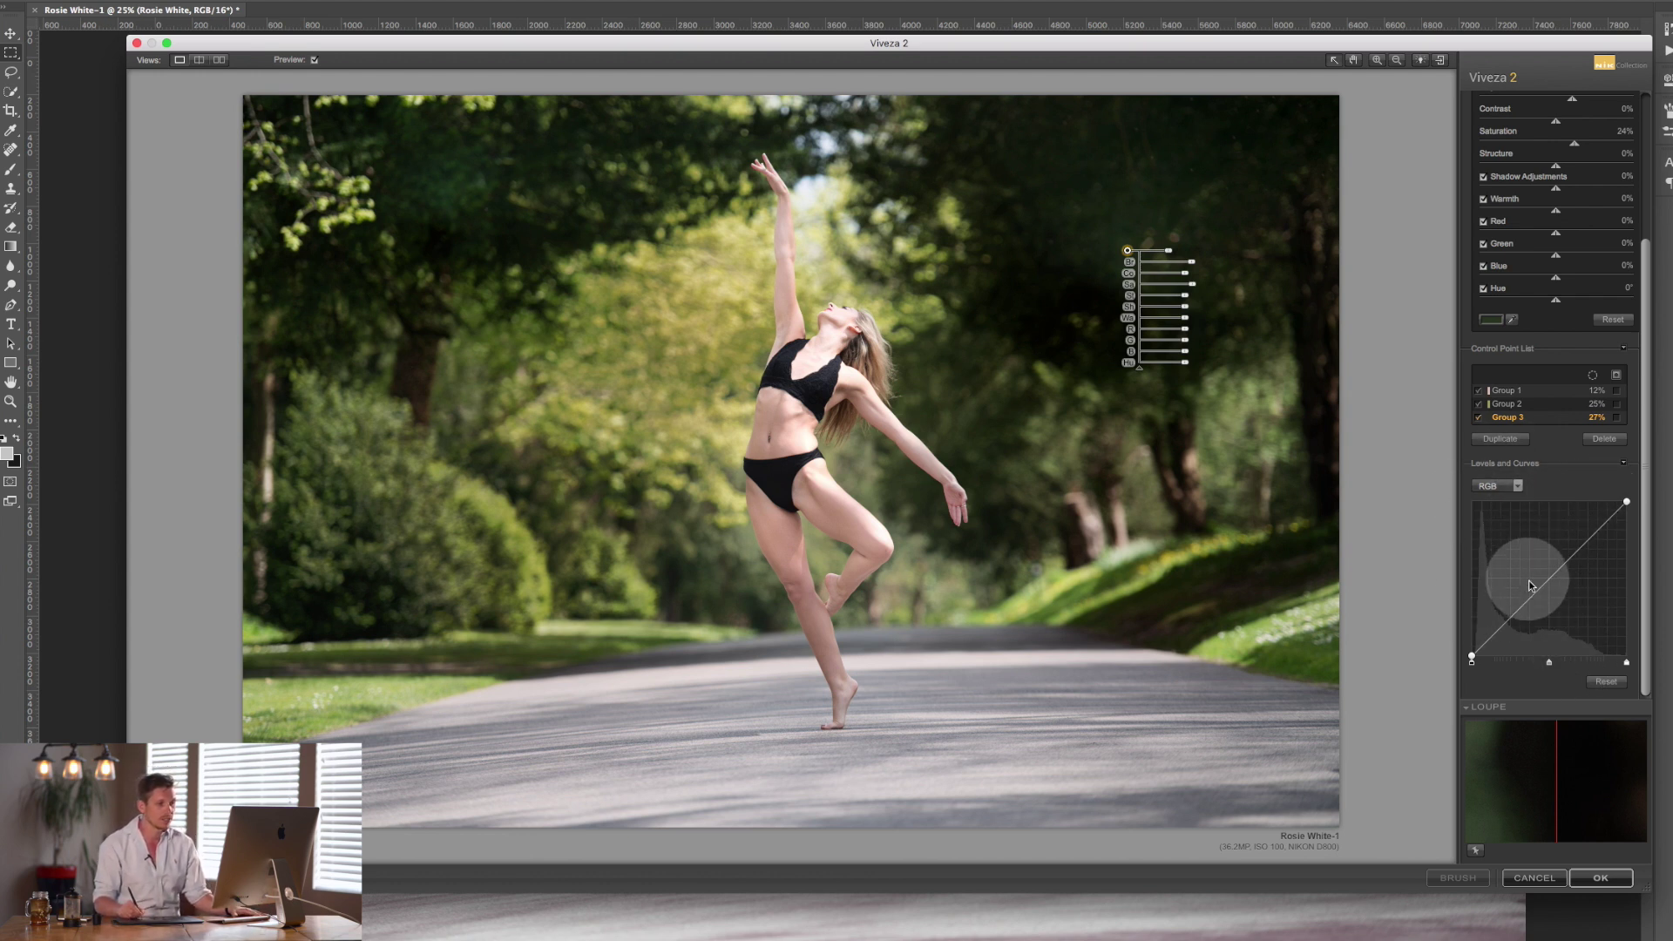
Add points on the RGB curve and move the black and white points inward.
left_click(1552, 578)
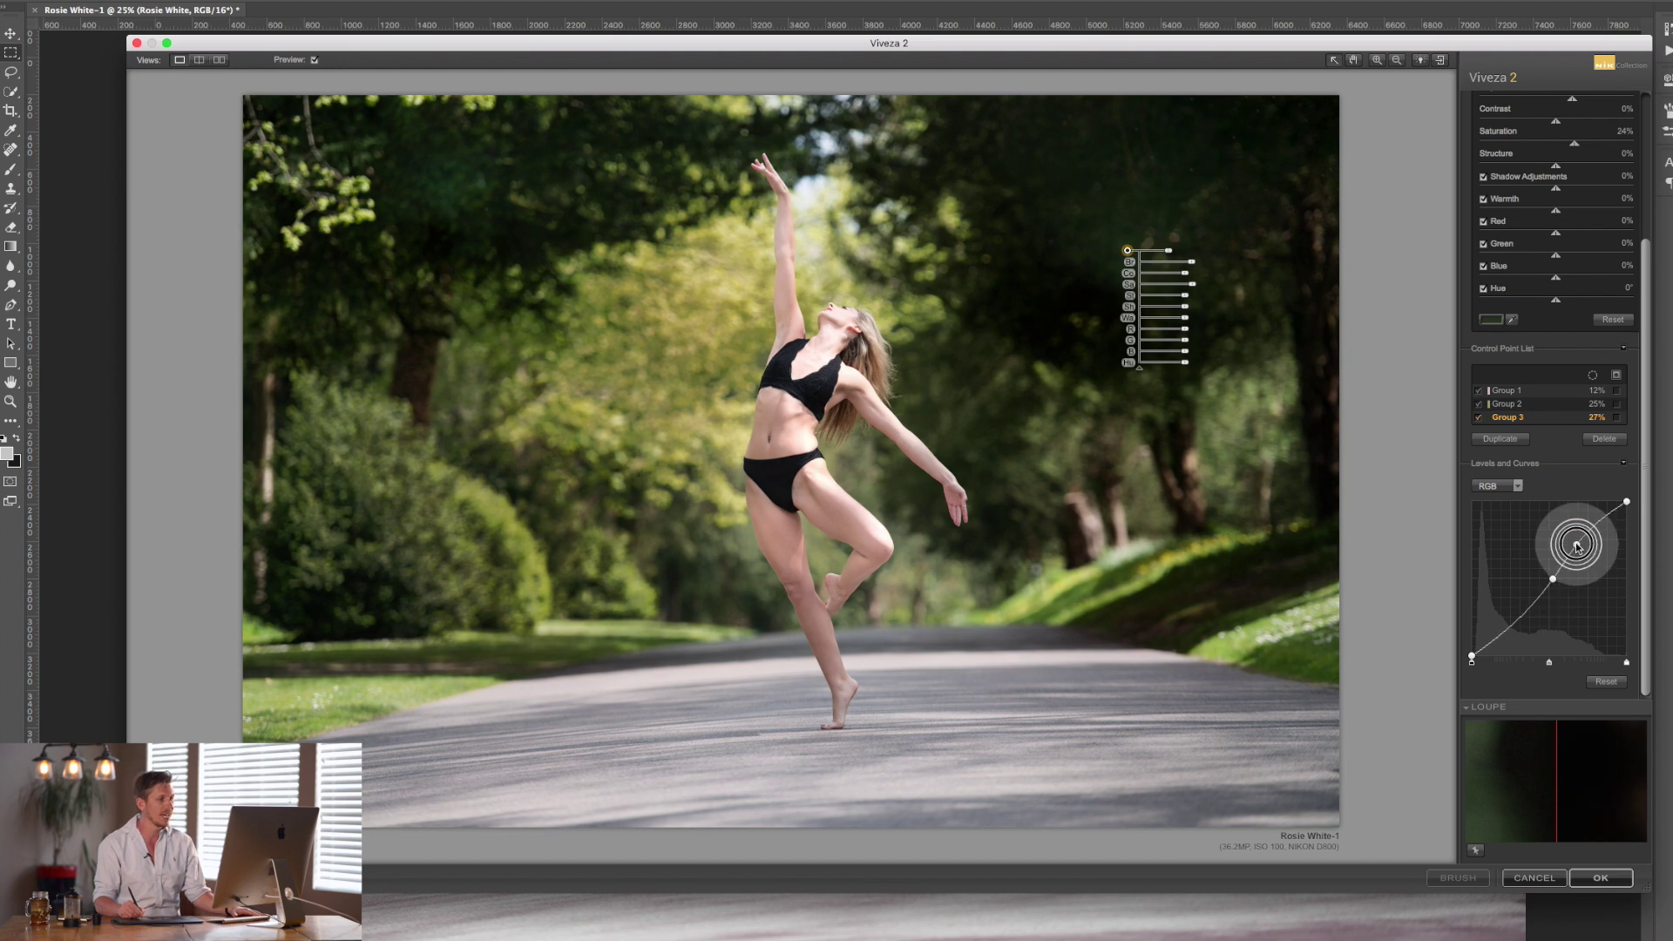
left_click(1576, 542)
left_click(1526, 608)
left_click_drag(1576, 544, 1579, 548)
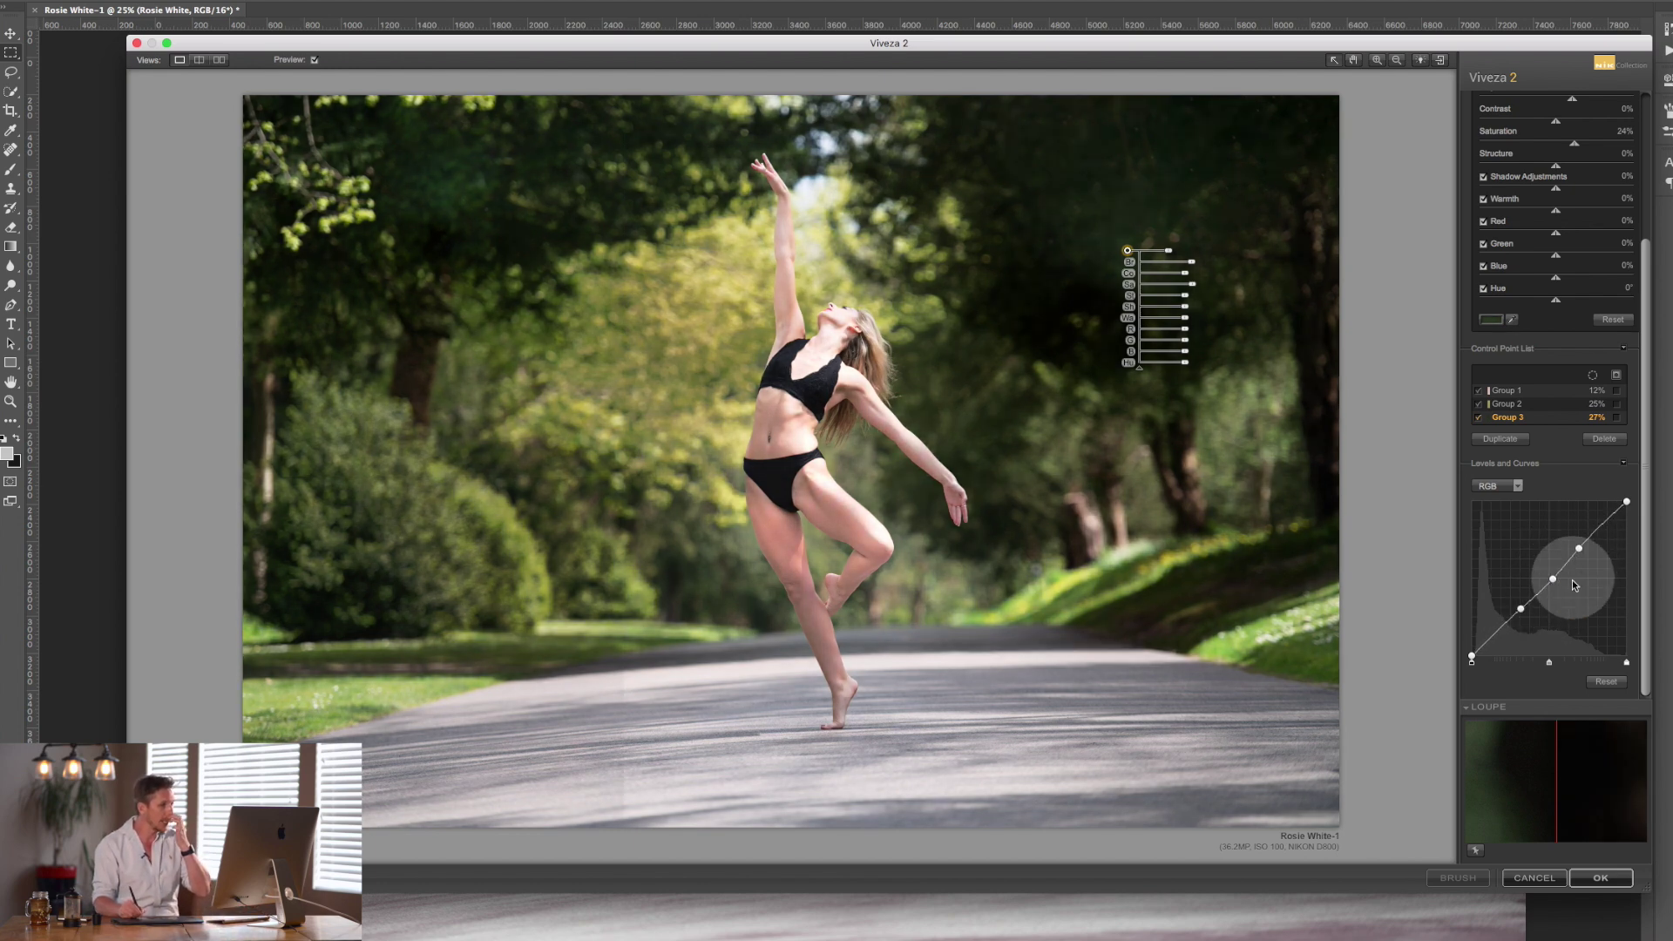
left_click_drag(1474, 658, 1474, 662)
left_click_drag(1626, 662, 1562, 666)
Rework the curve to two midtone points and show a split before/after preview.
left_click(1559, 578)
left_click_drag(1527, 612, 1412, 580)
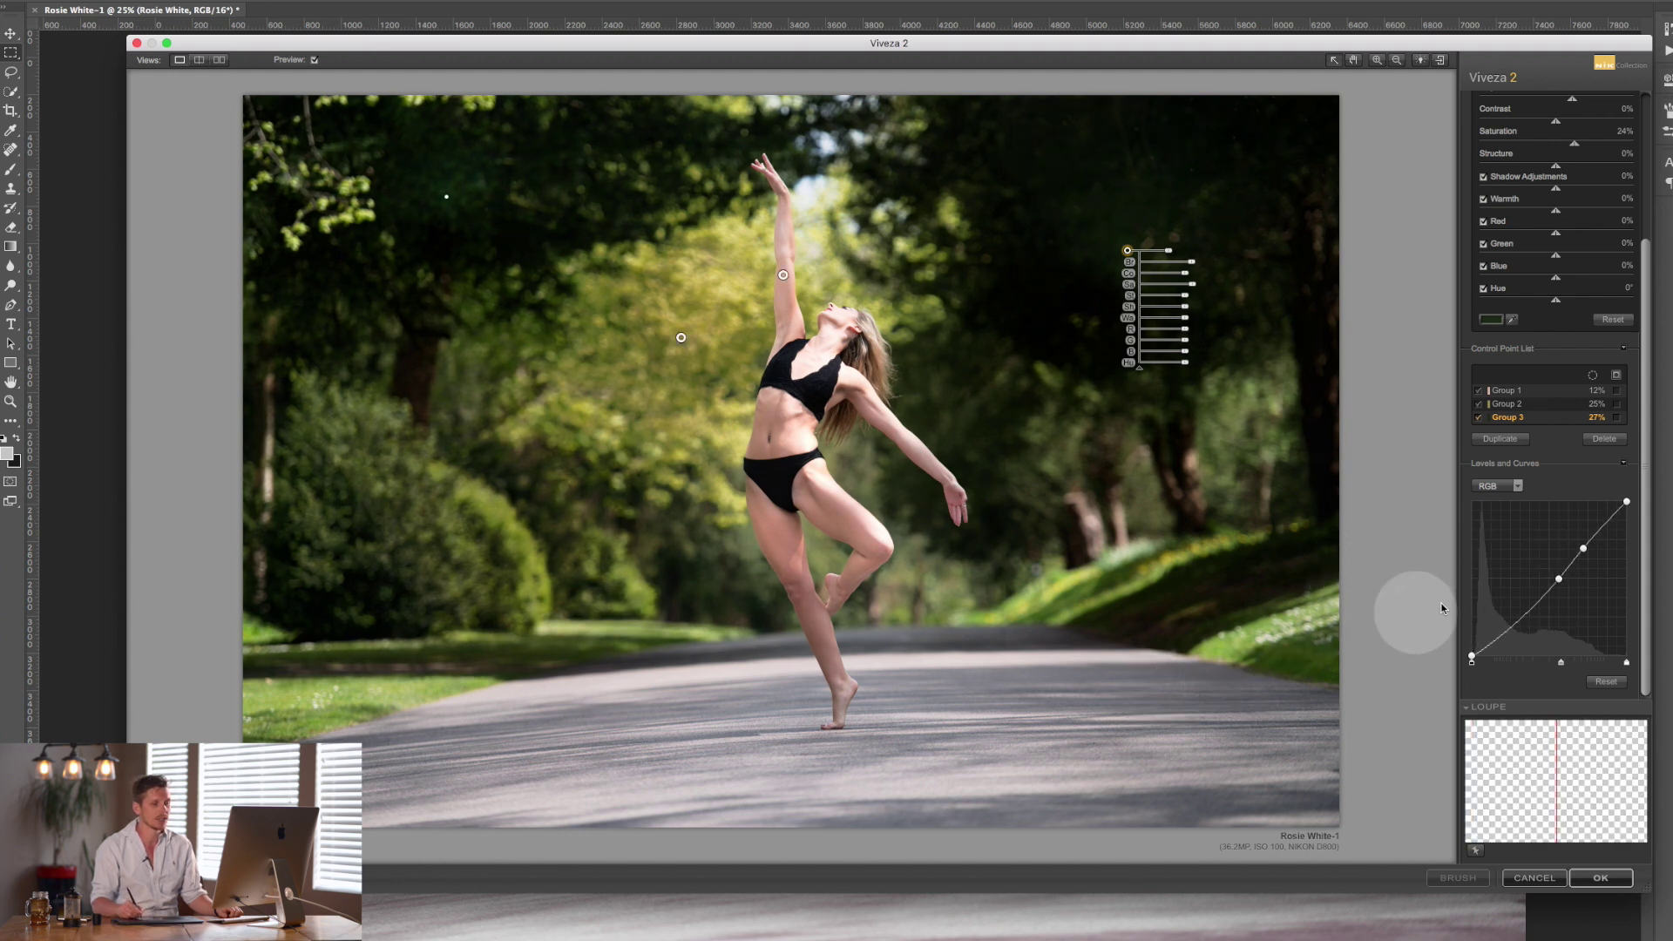
left_click(1559, 580)
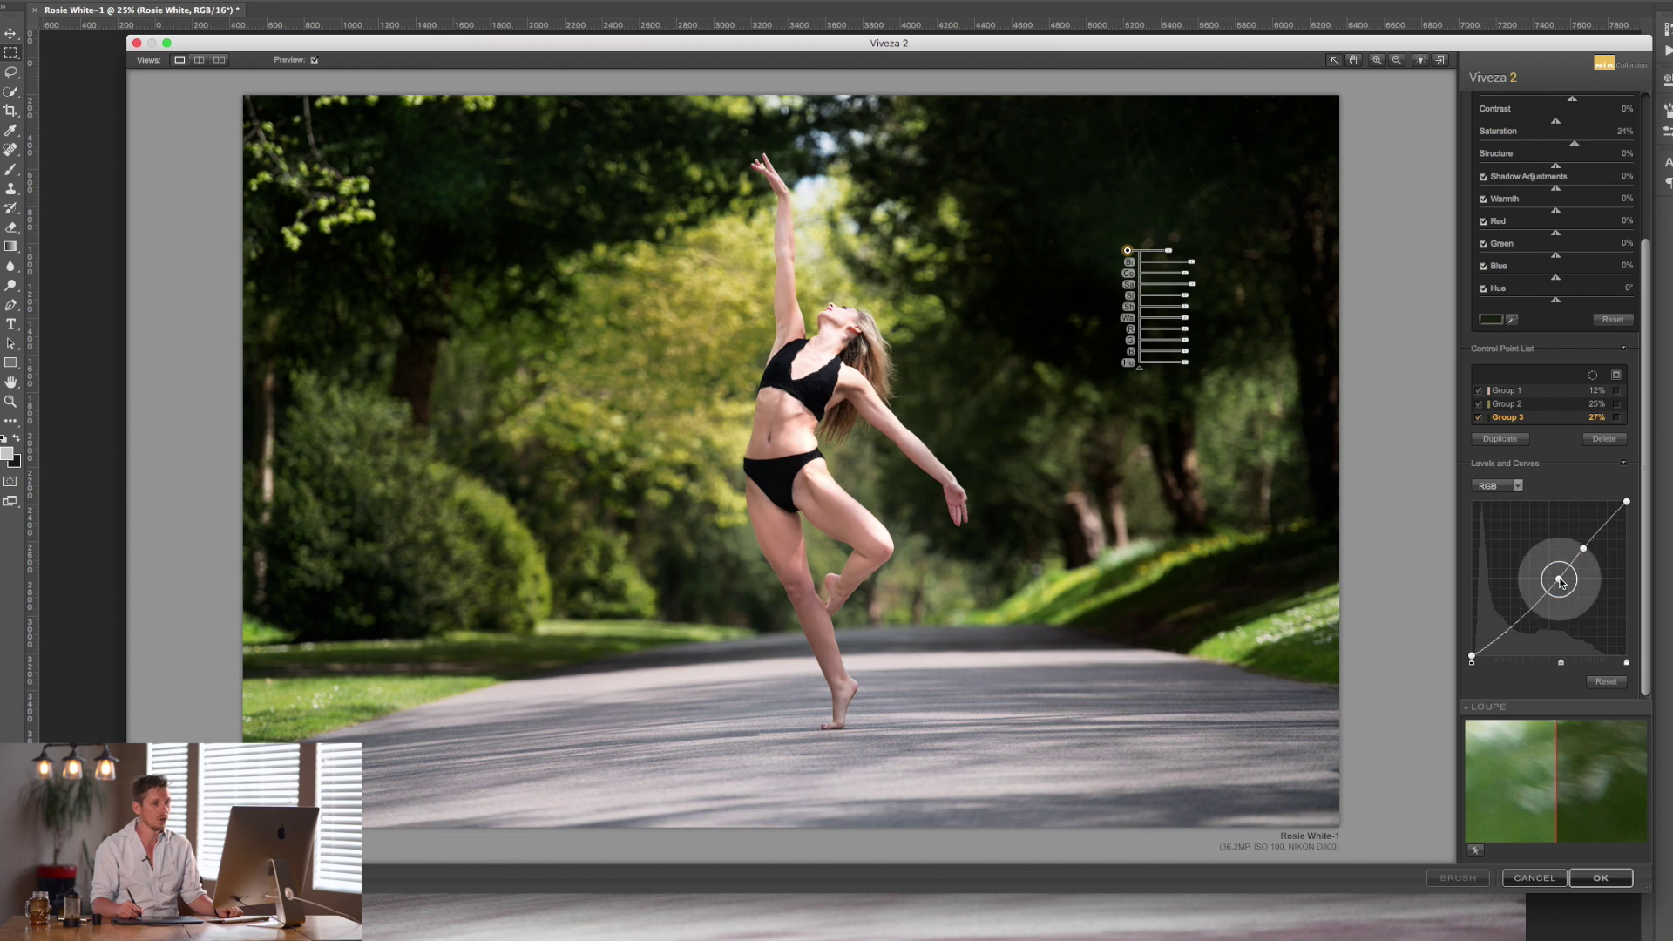
left_click_drag(1561, 583, 1424, 579)
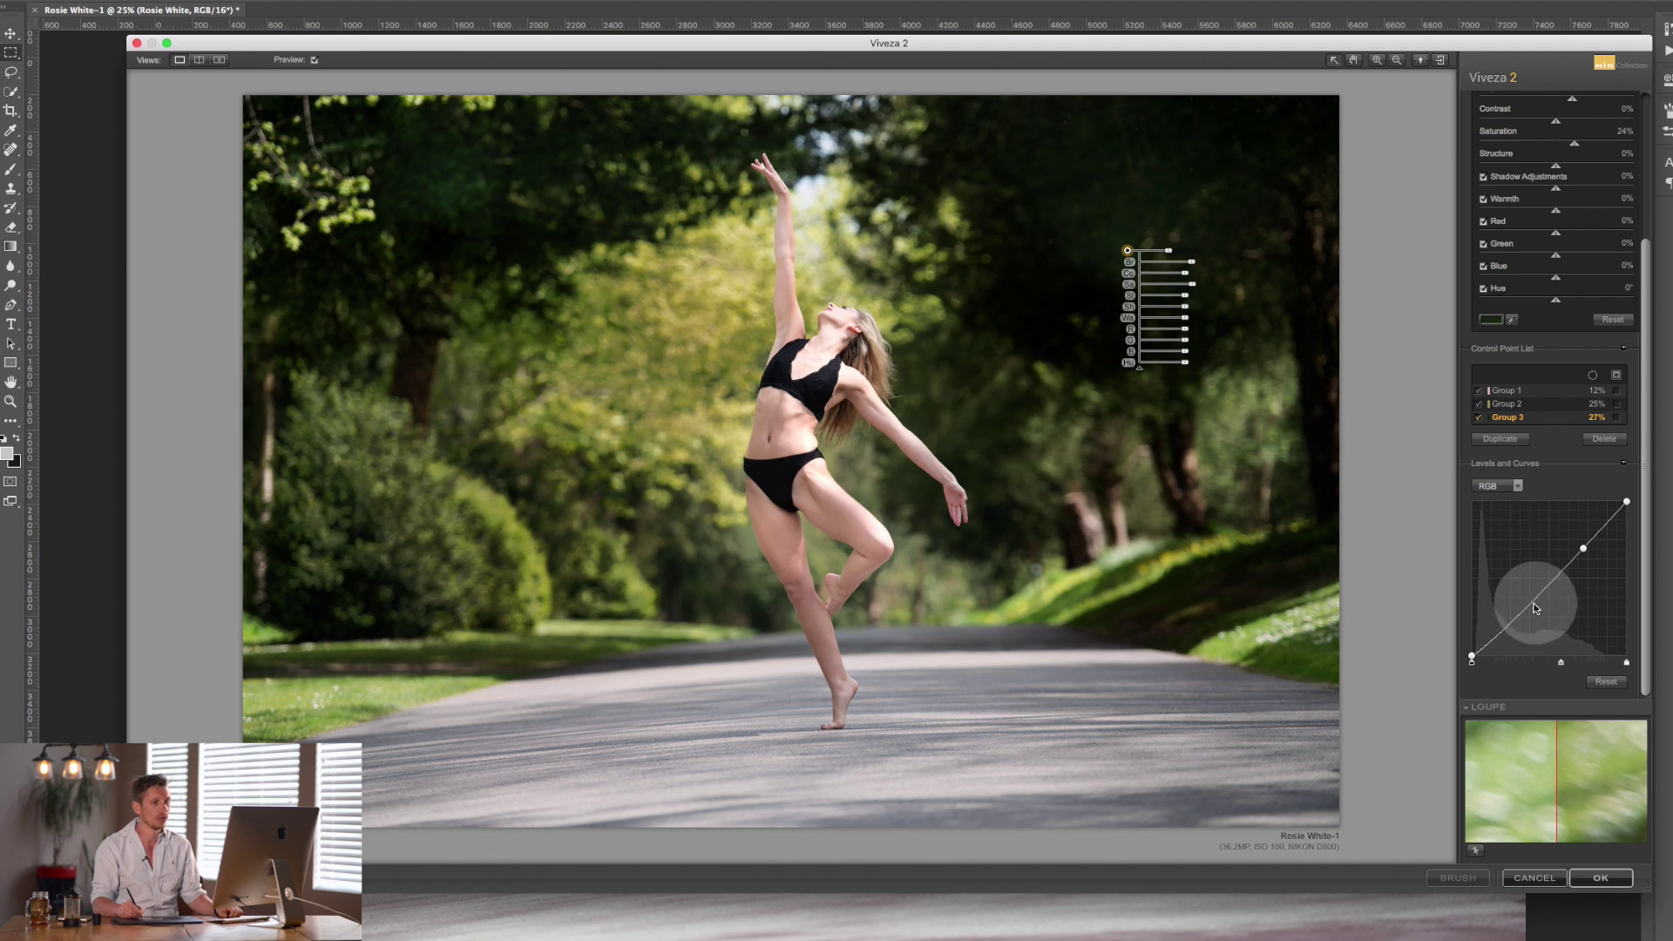
left_click(1549, 587)
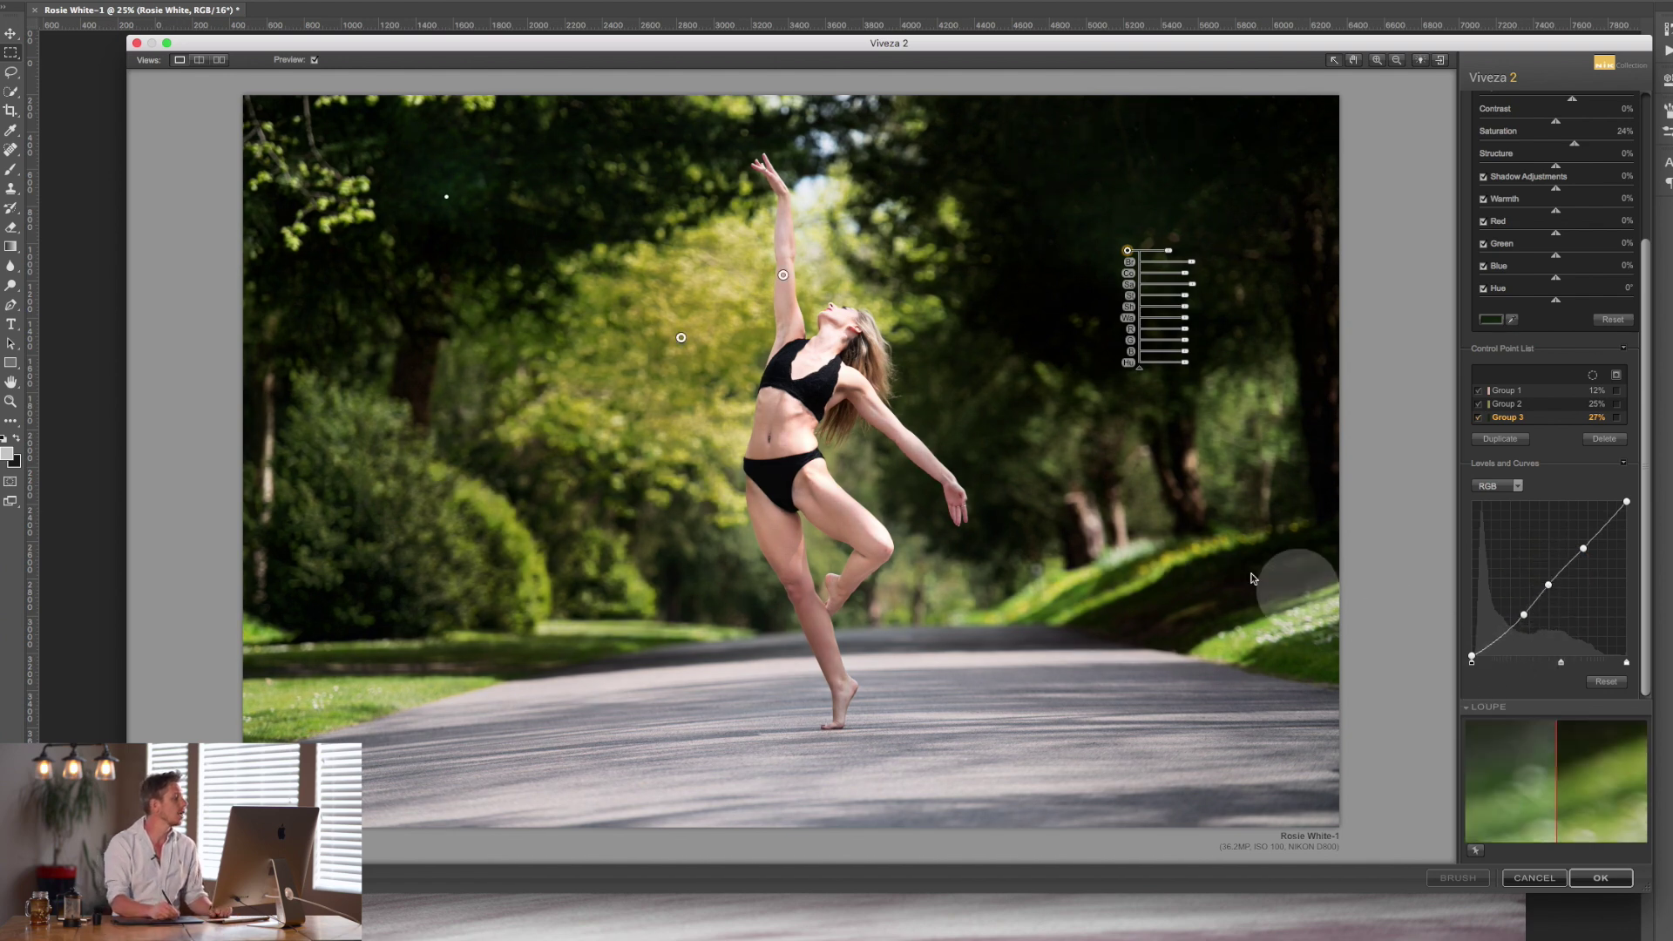
left_click(199, 61)
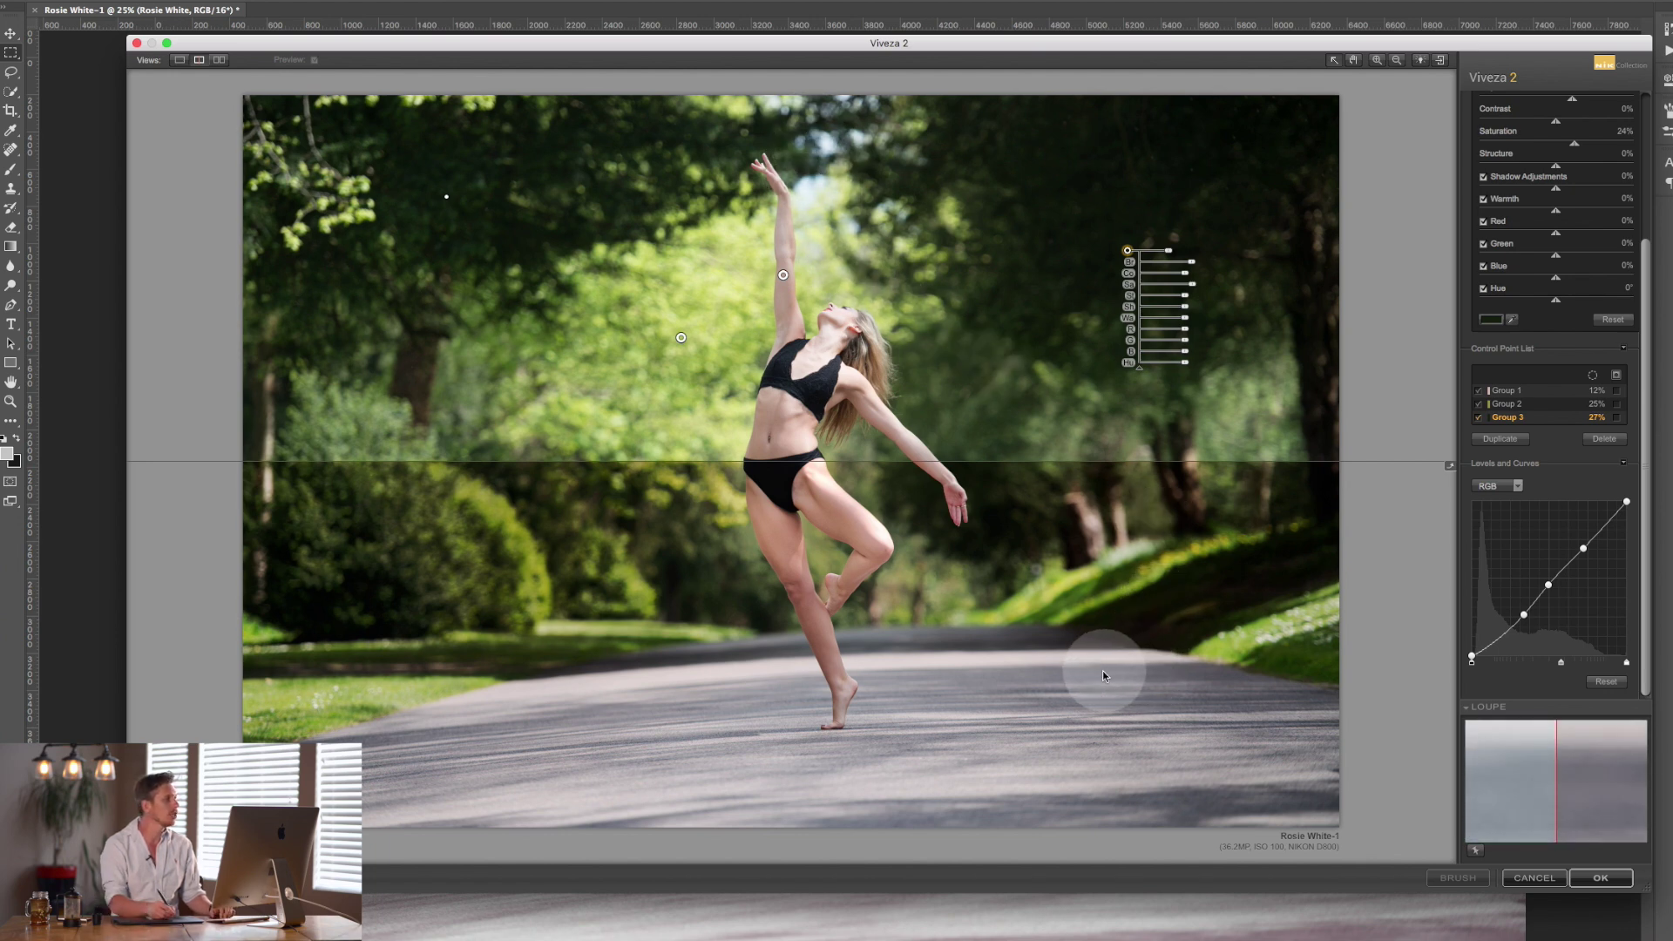
Show before and after side by side, then break the dancer's Group 1 into separate control points.
left_click(220, 60)
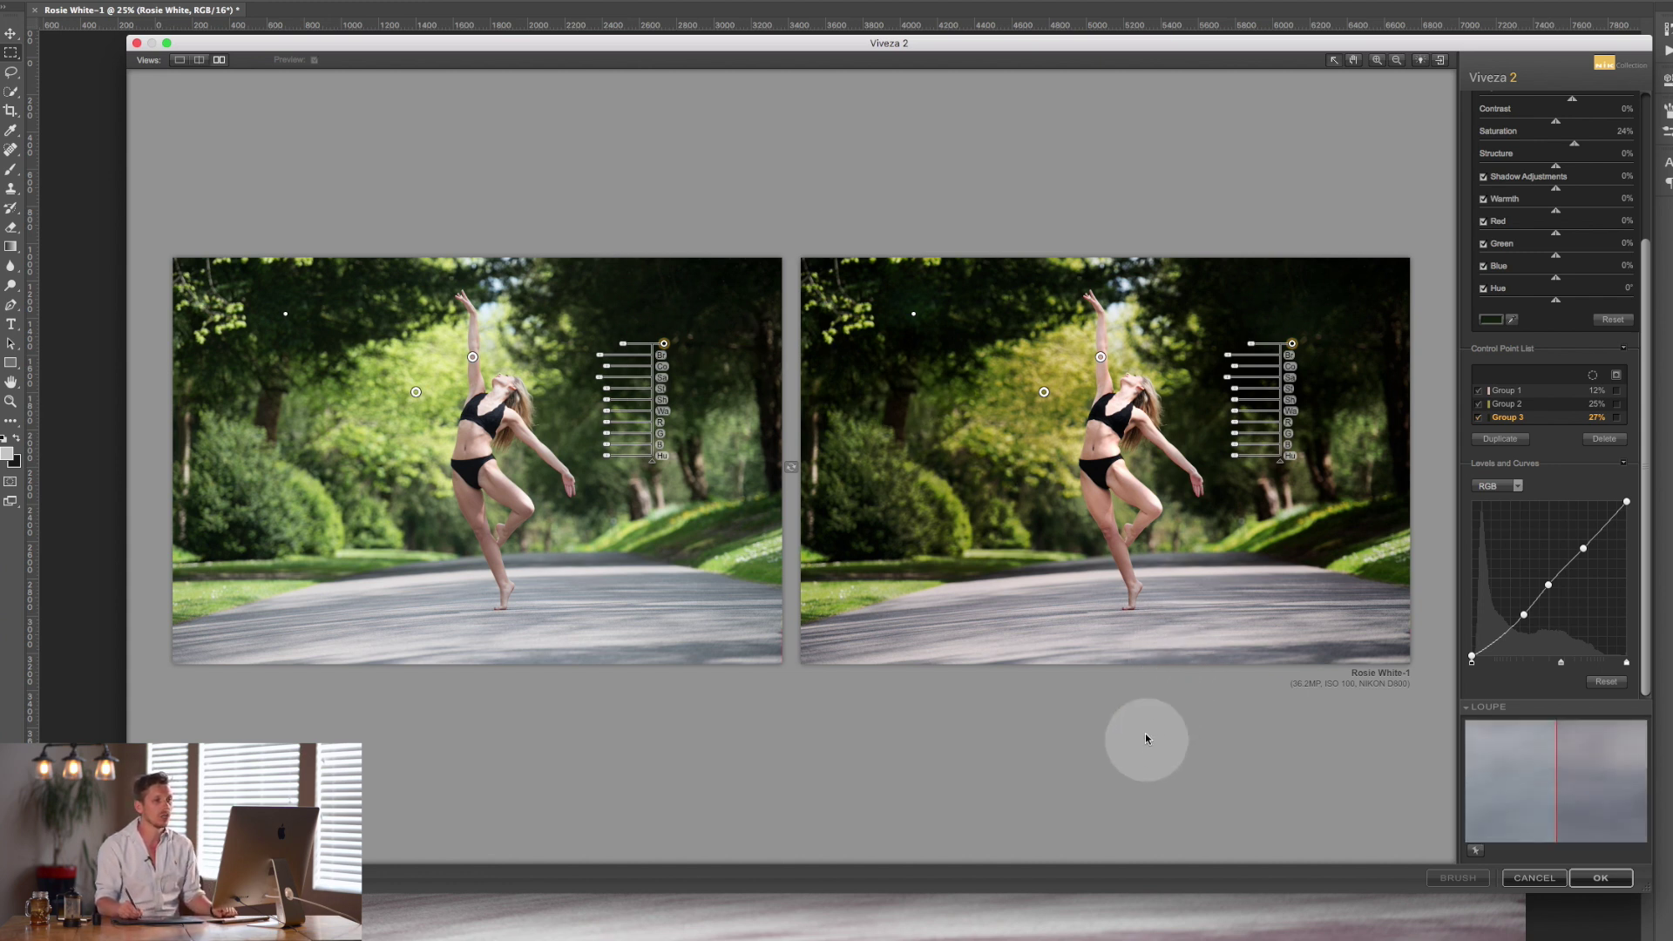
scroll(1623, 146, "up", 5)
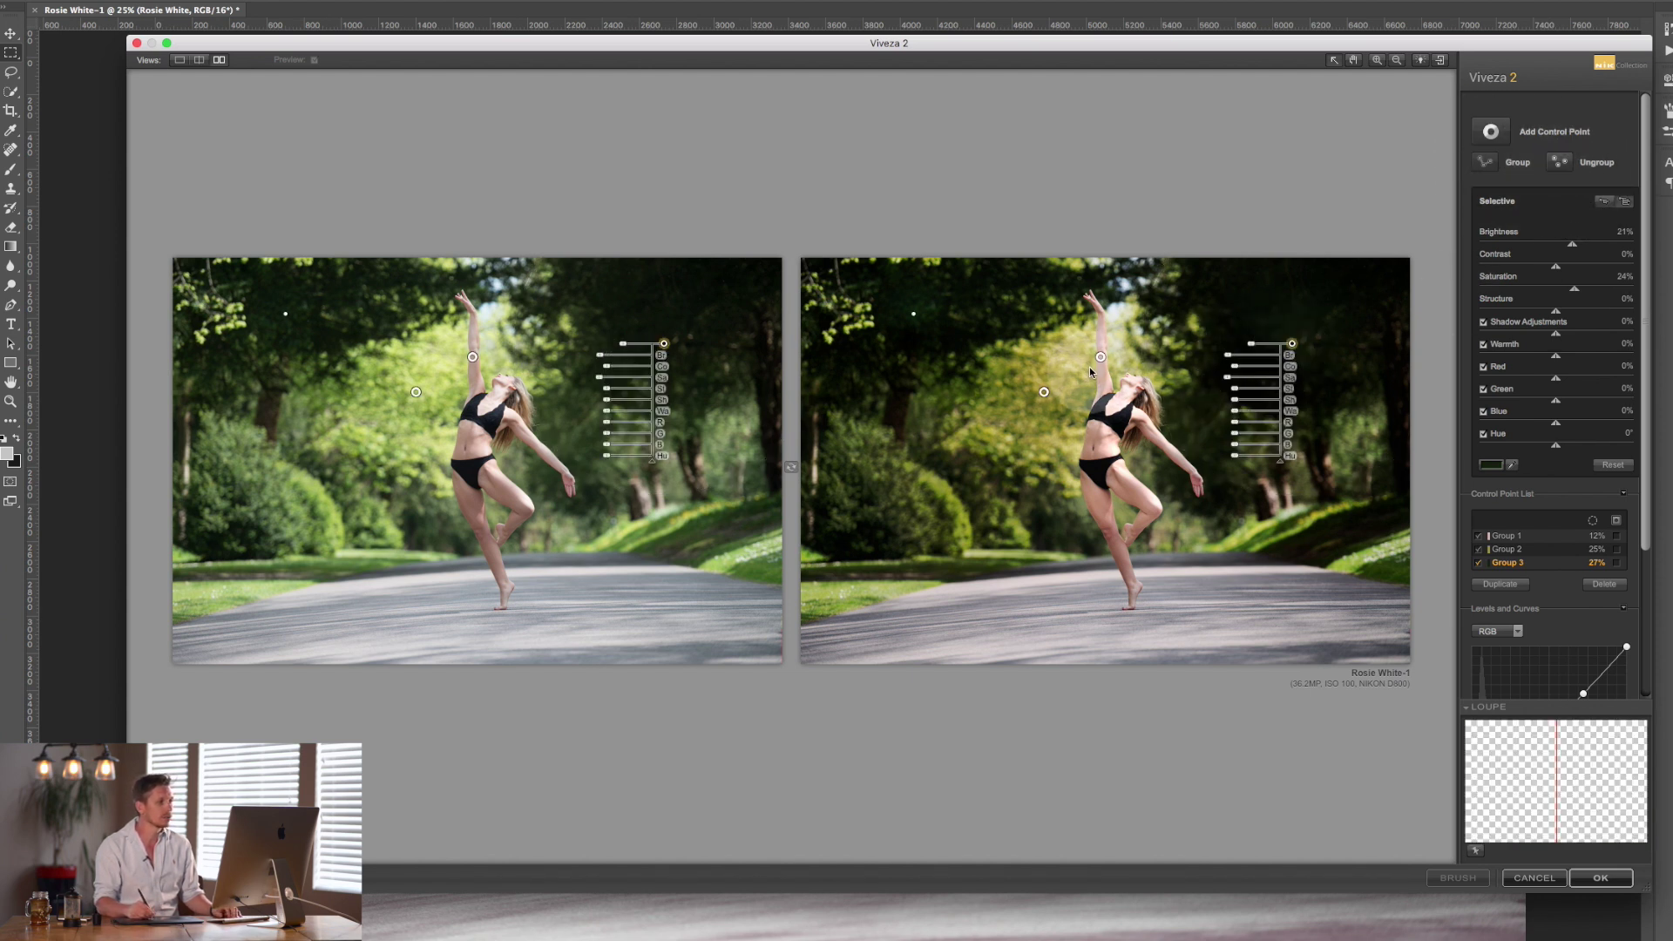
left_click(1101, 356)
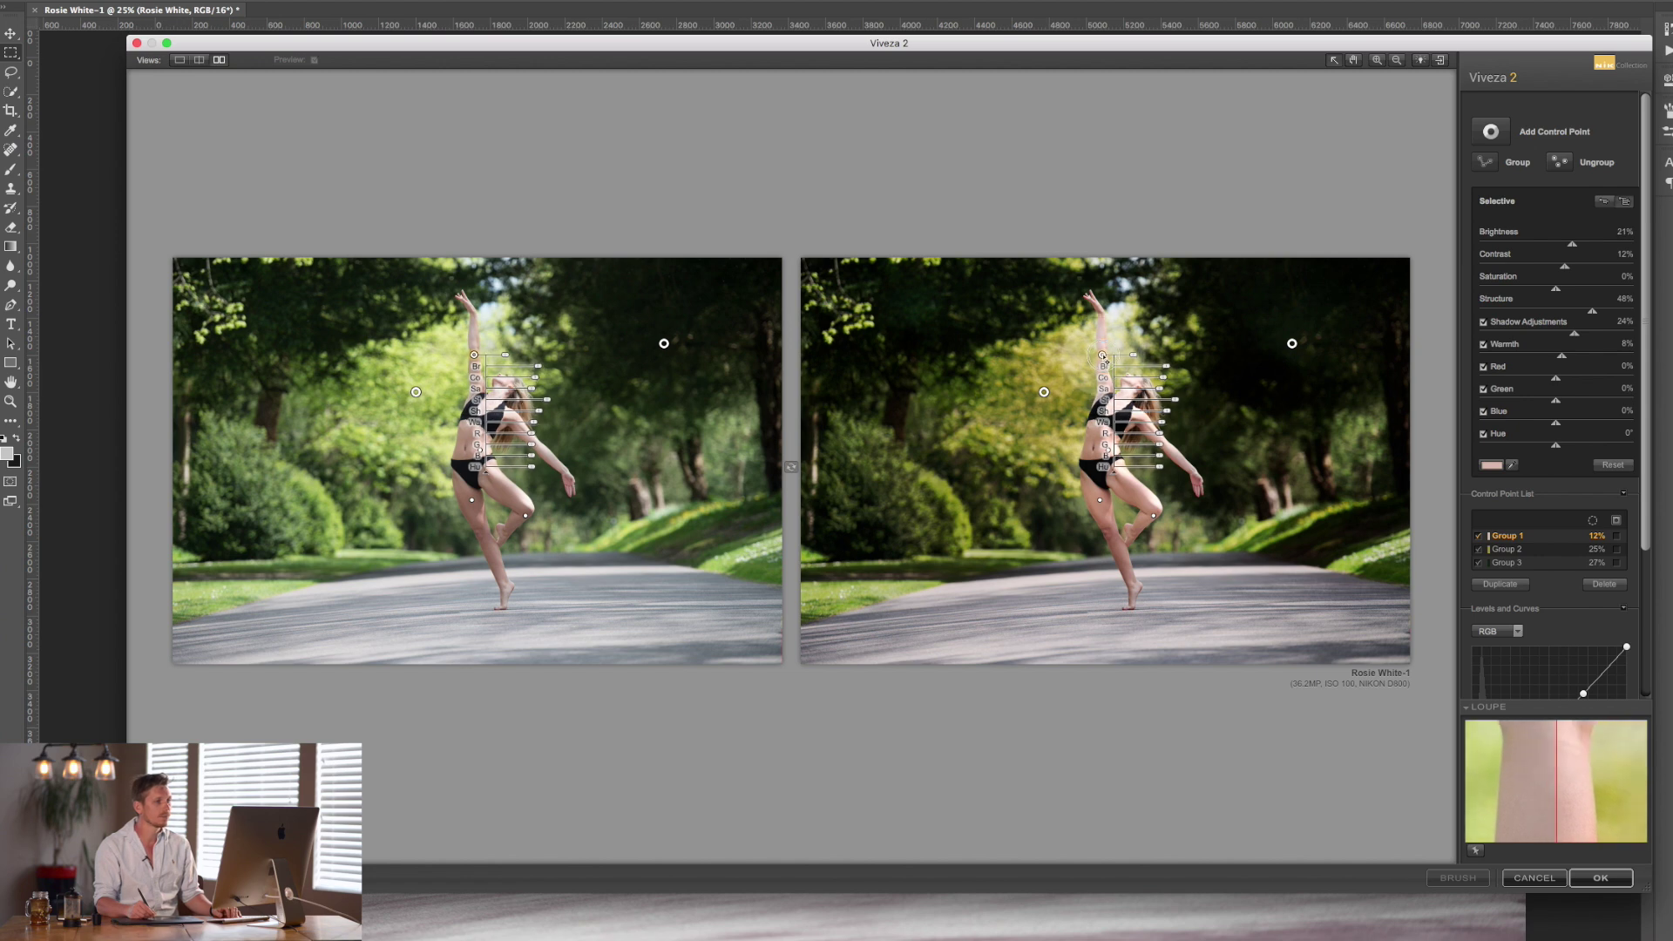
key("space")
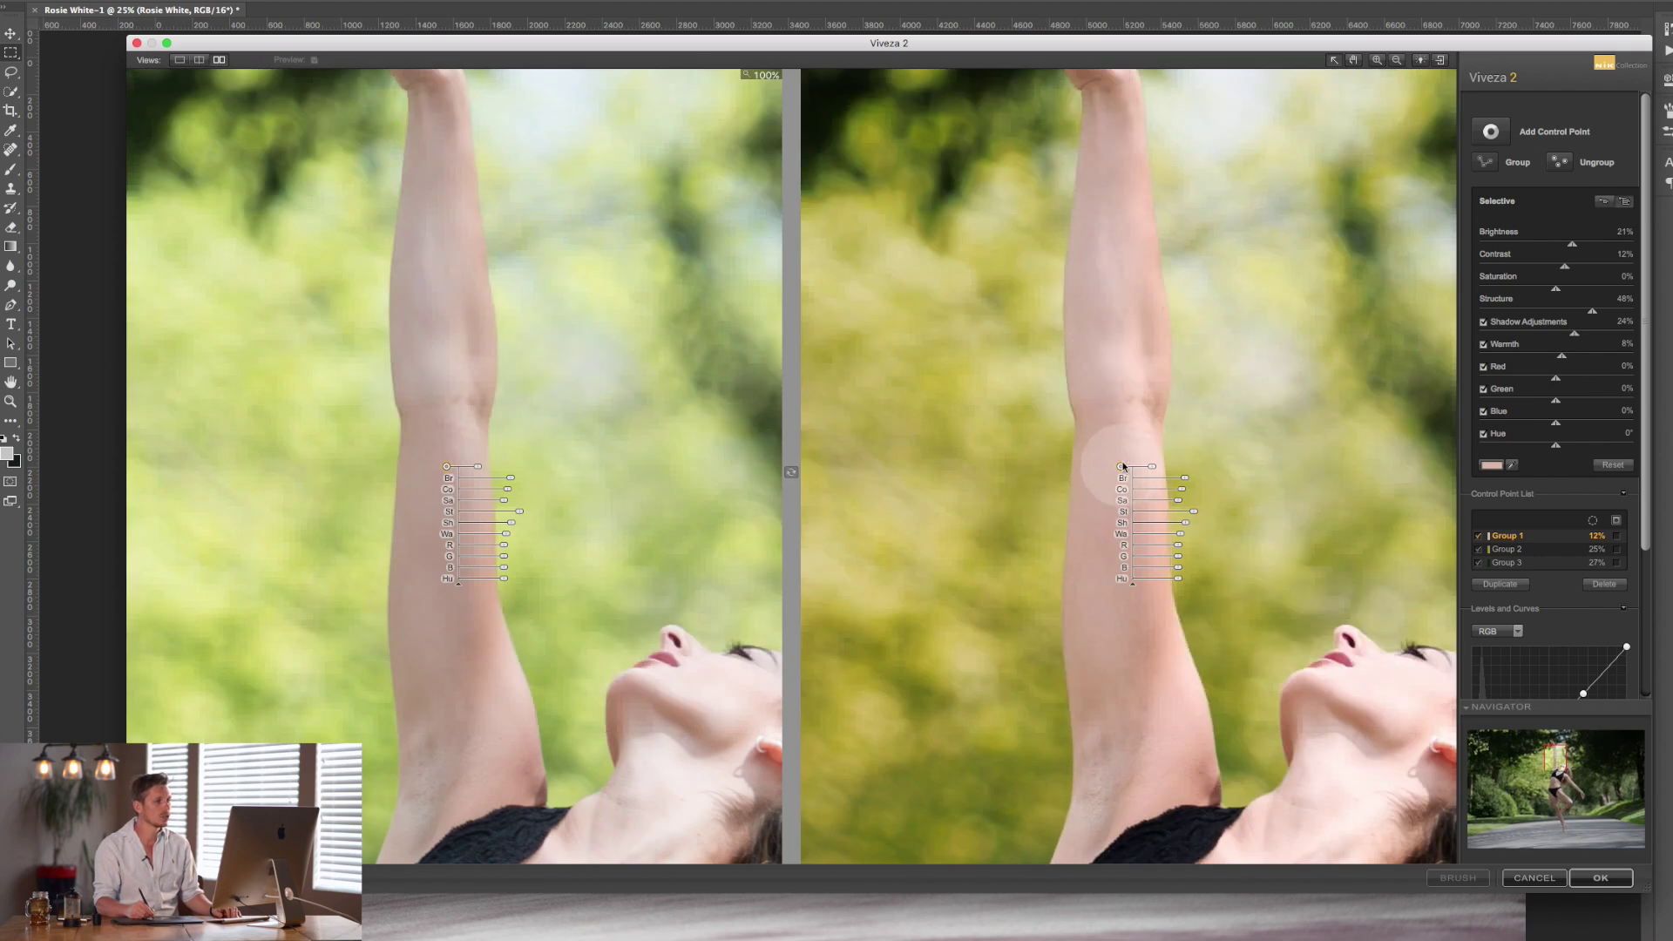
key("space")
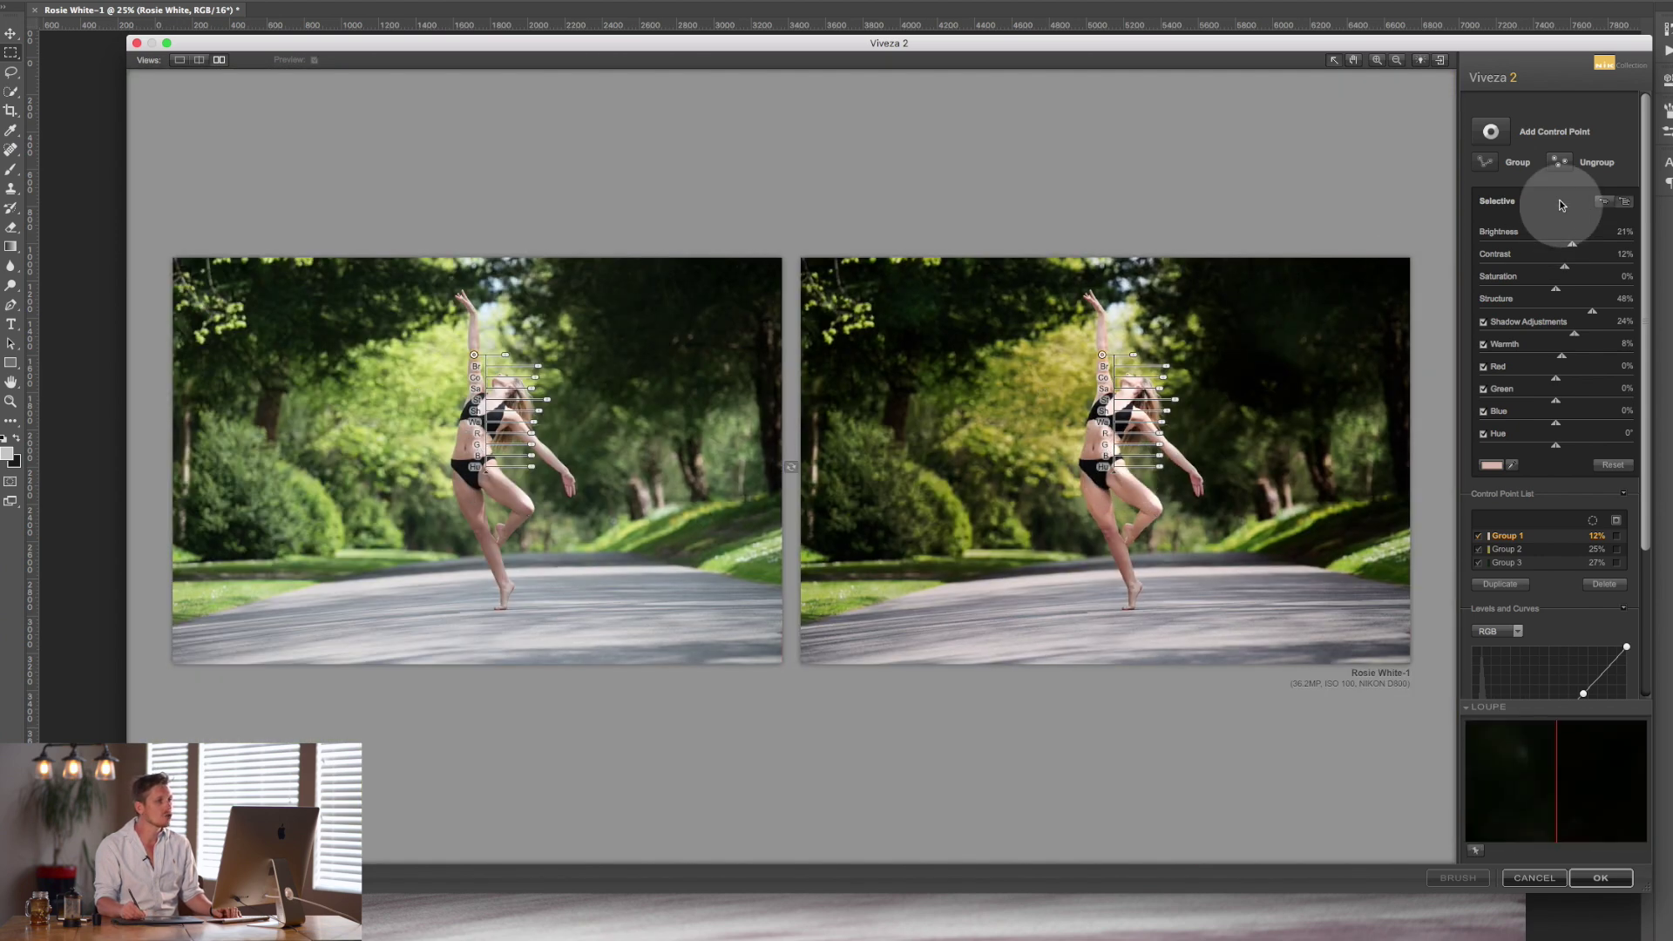
left_click(1564, 165)
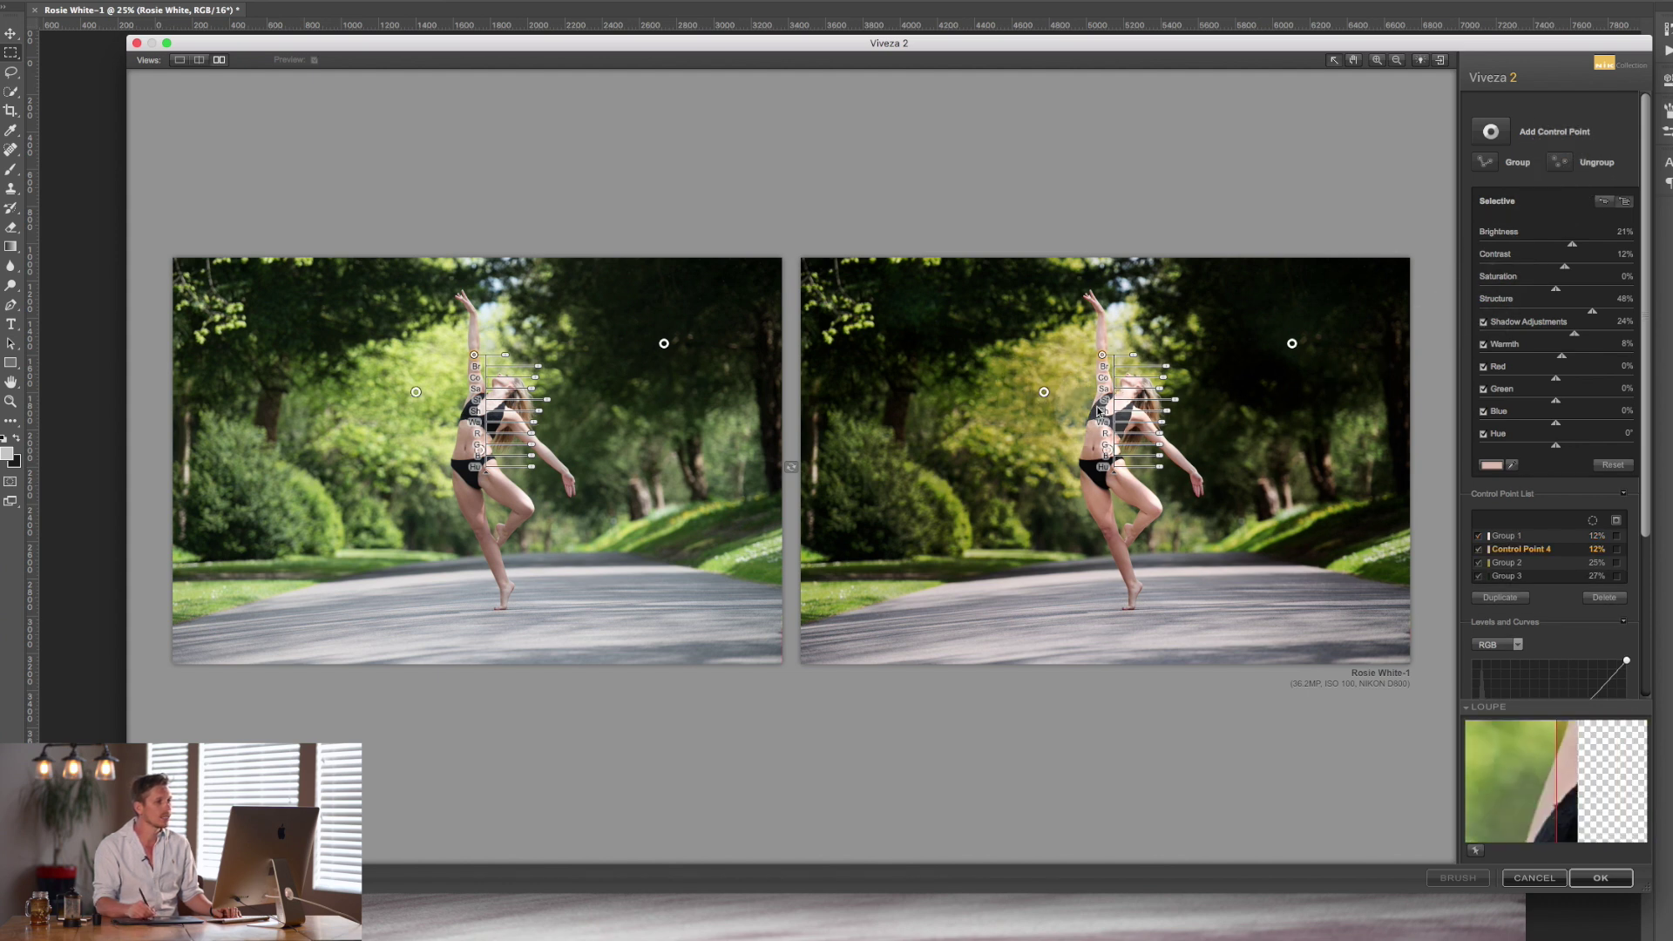
Set the raised-arm control point's Structure to -54% and apply Viveza 2 to the photo.
left_click(1107, 450)
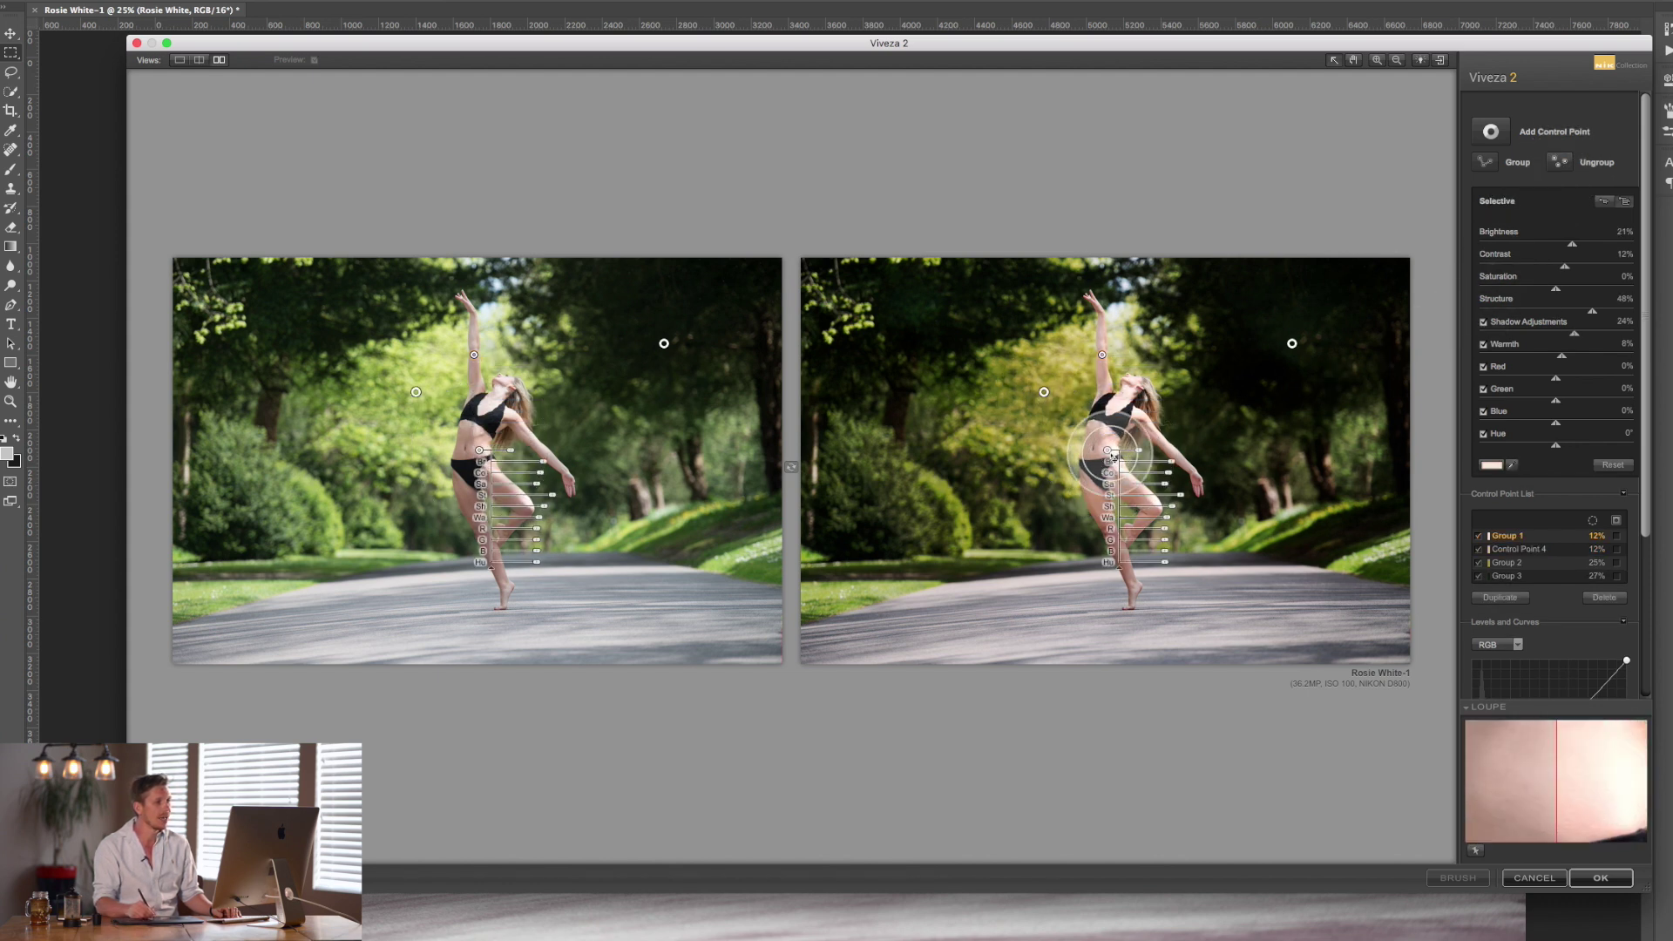
left_click(1102, 355)
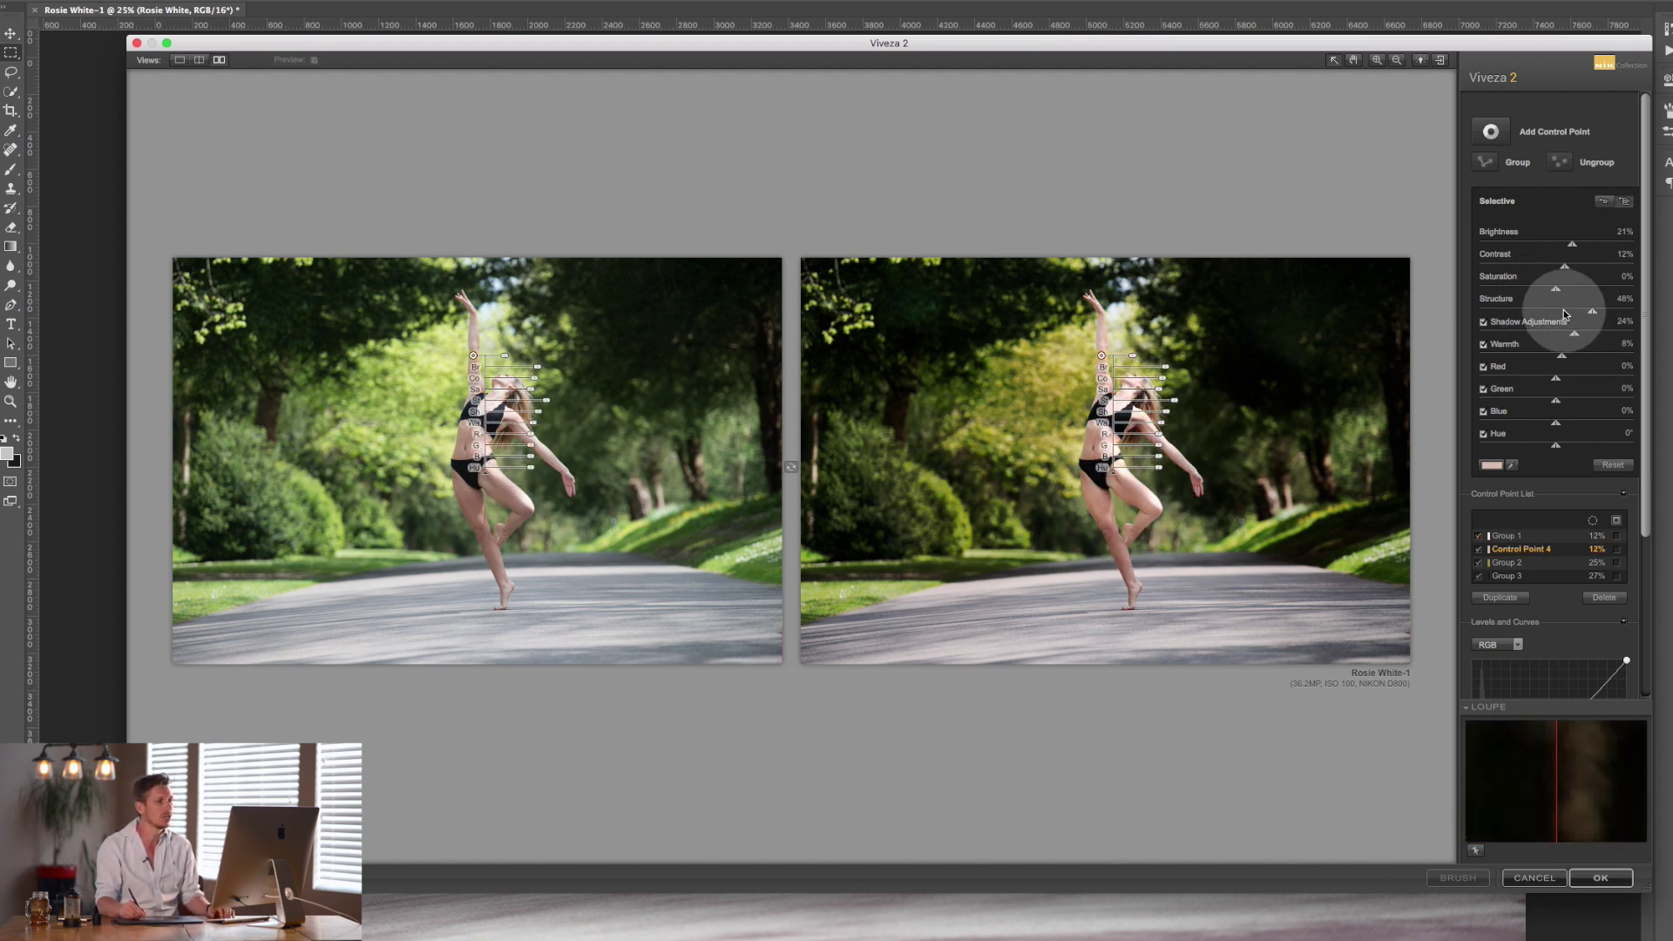
left_click_drag(1561, 316, 1590, 368)
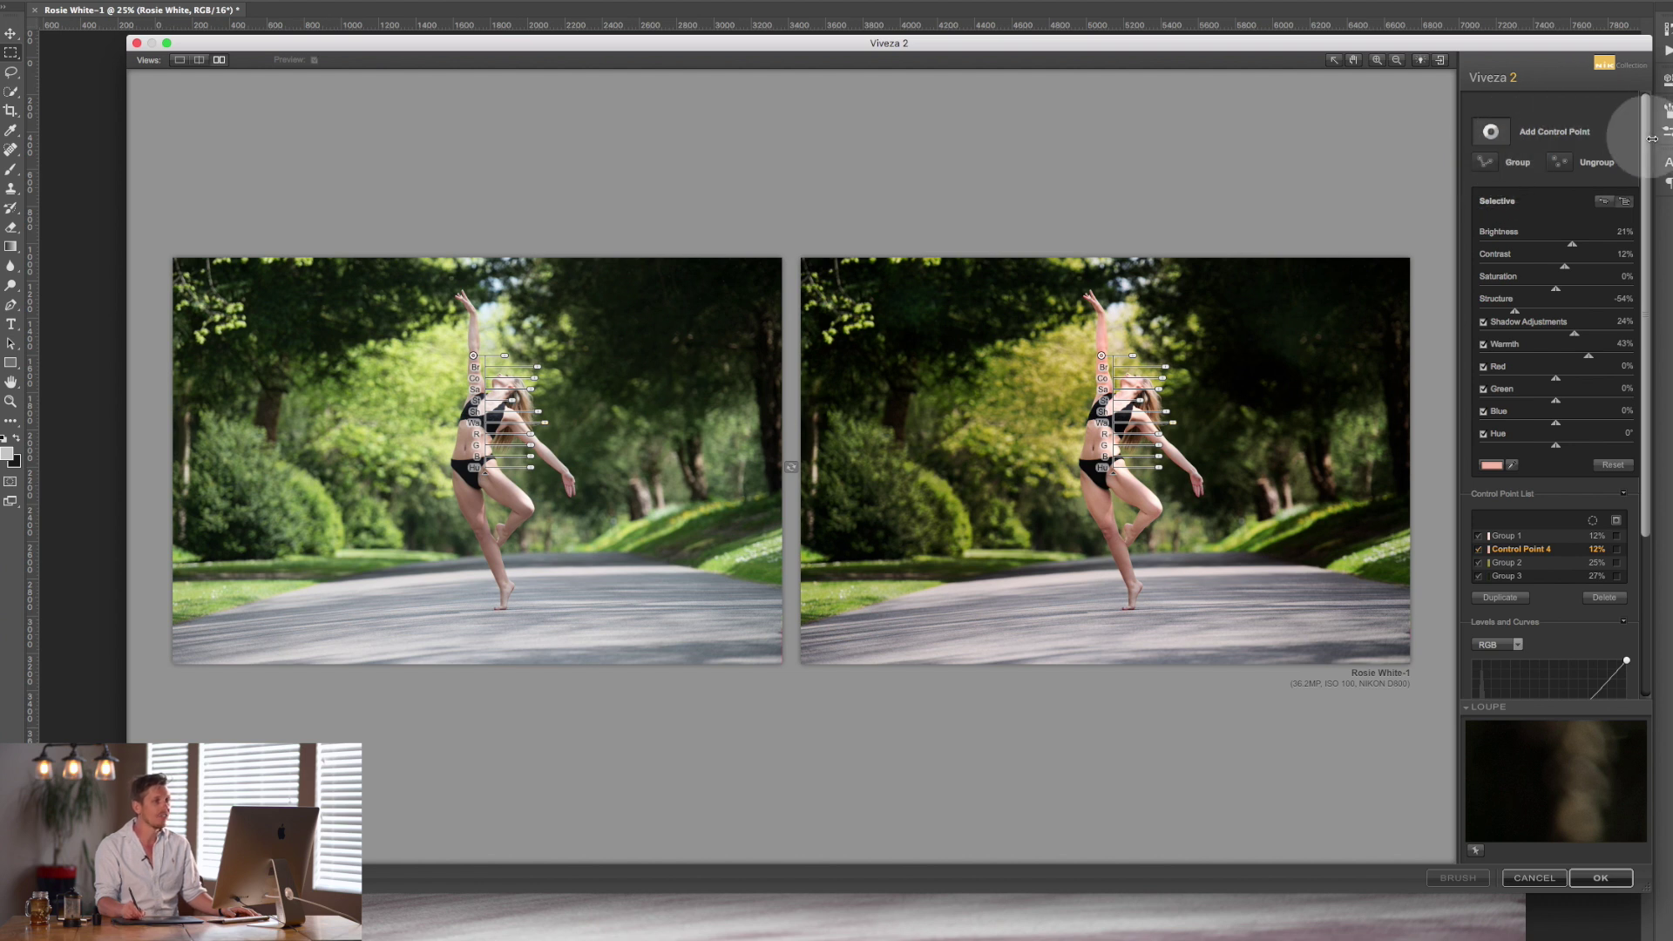
scroll(1632, 354, "down", 5)
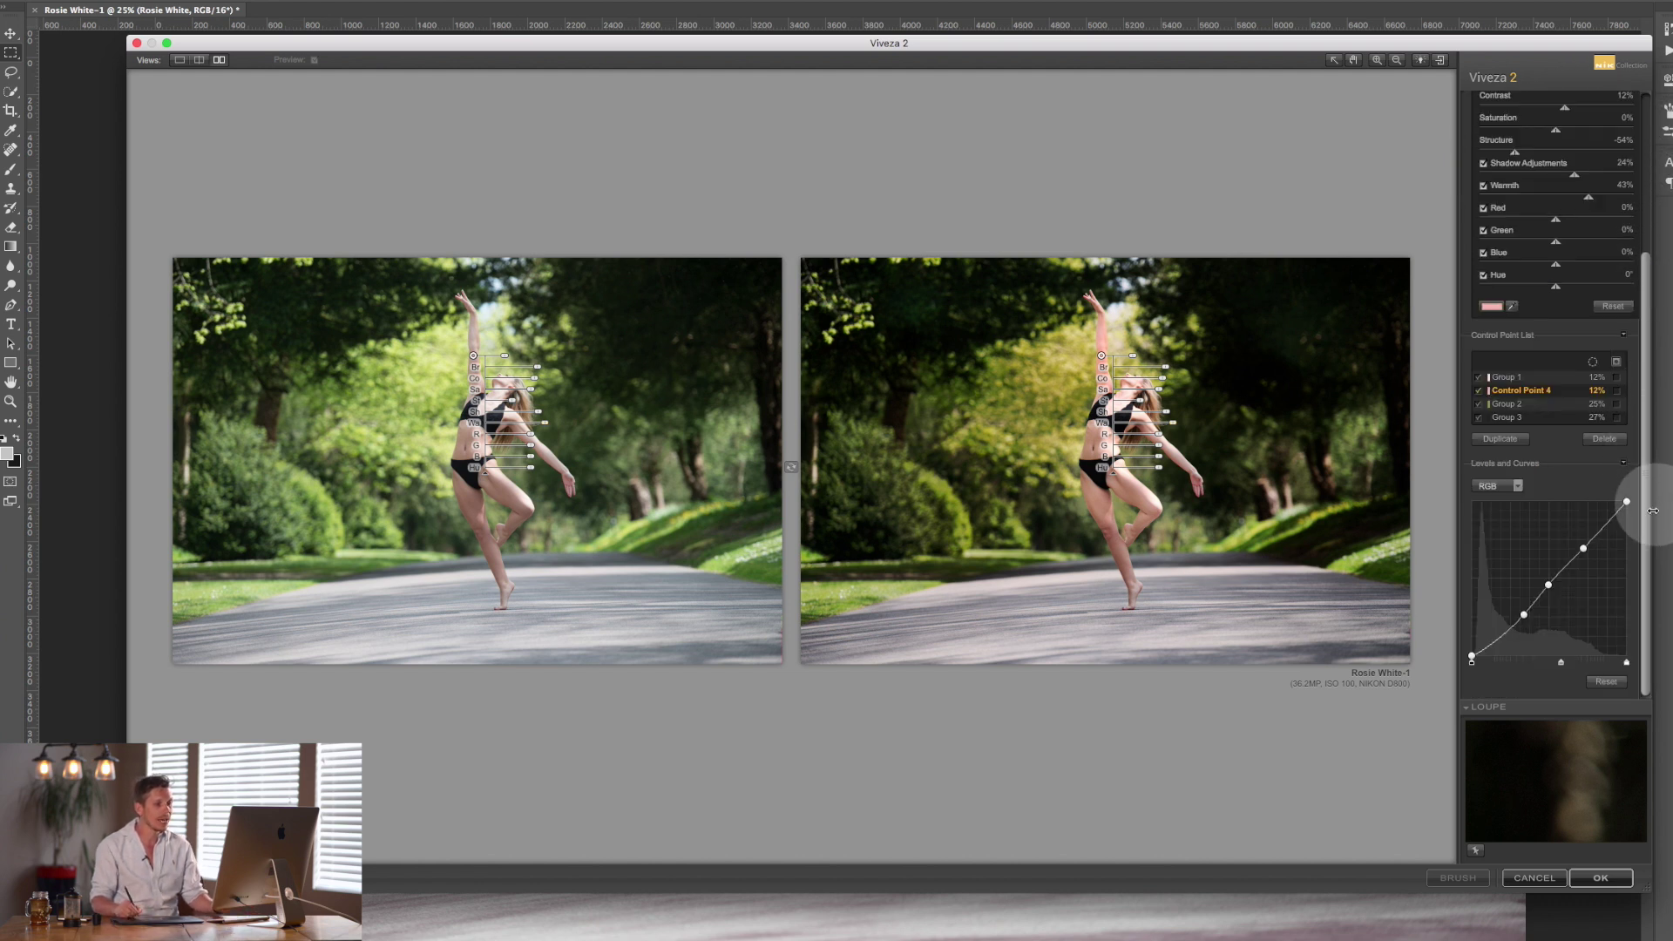
left_click(1600, 879)
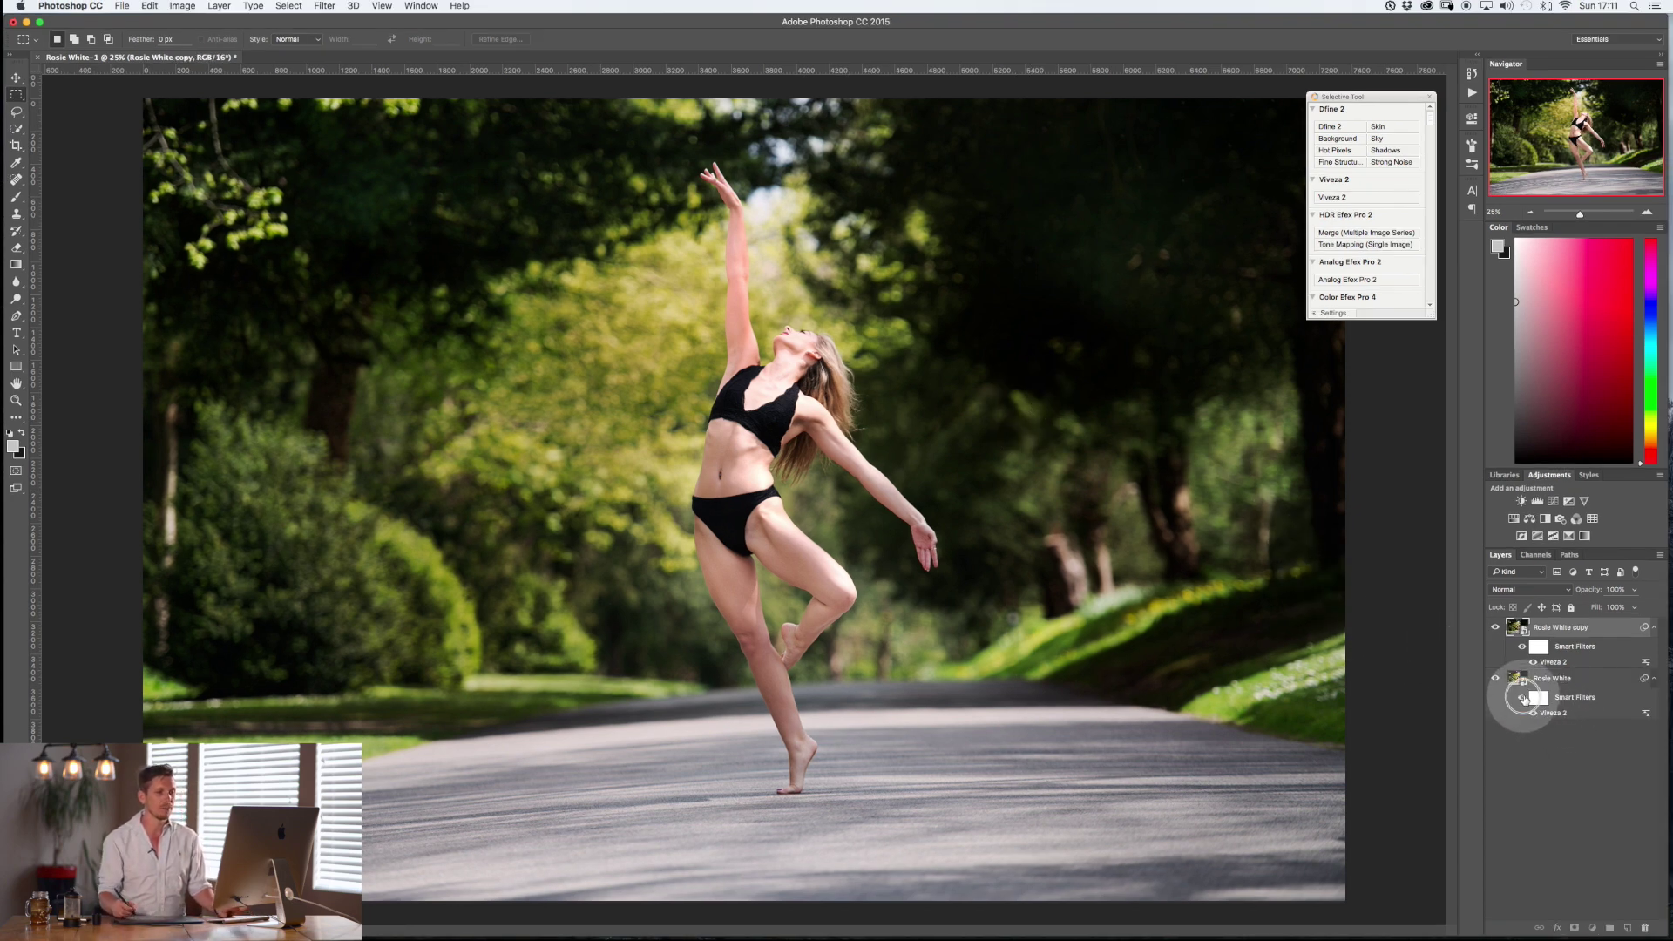
left_click(1523, 697)
left_click(1496, 627)
left_click(1497, 629)
left_click(1497, 628)
left_click(1497, 628)
left_click(1497, 630)
left_click(1498, 629)
left_click(1498, 632)
left_click(1539, 647)
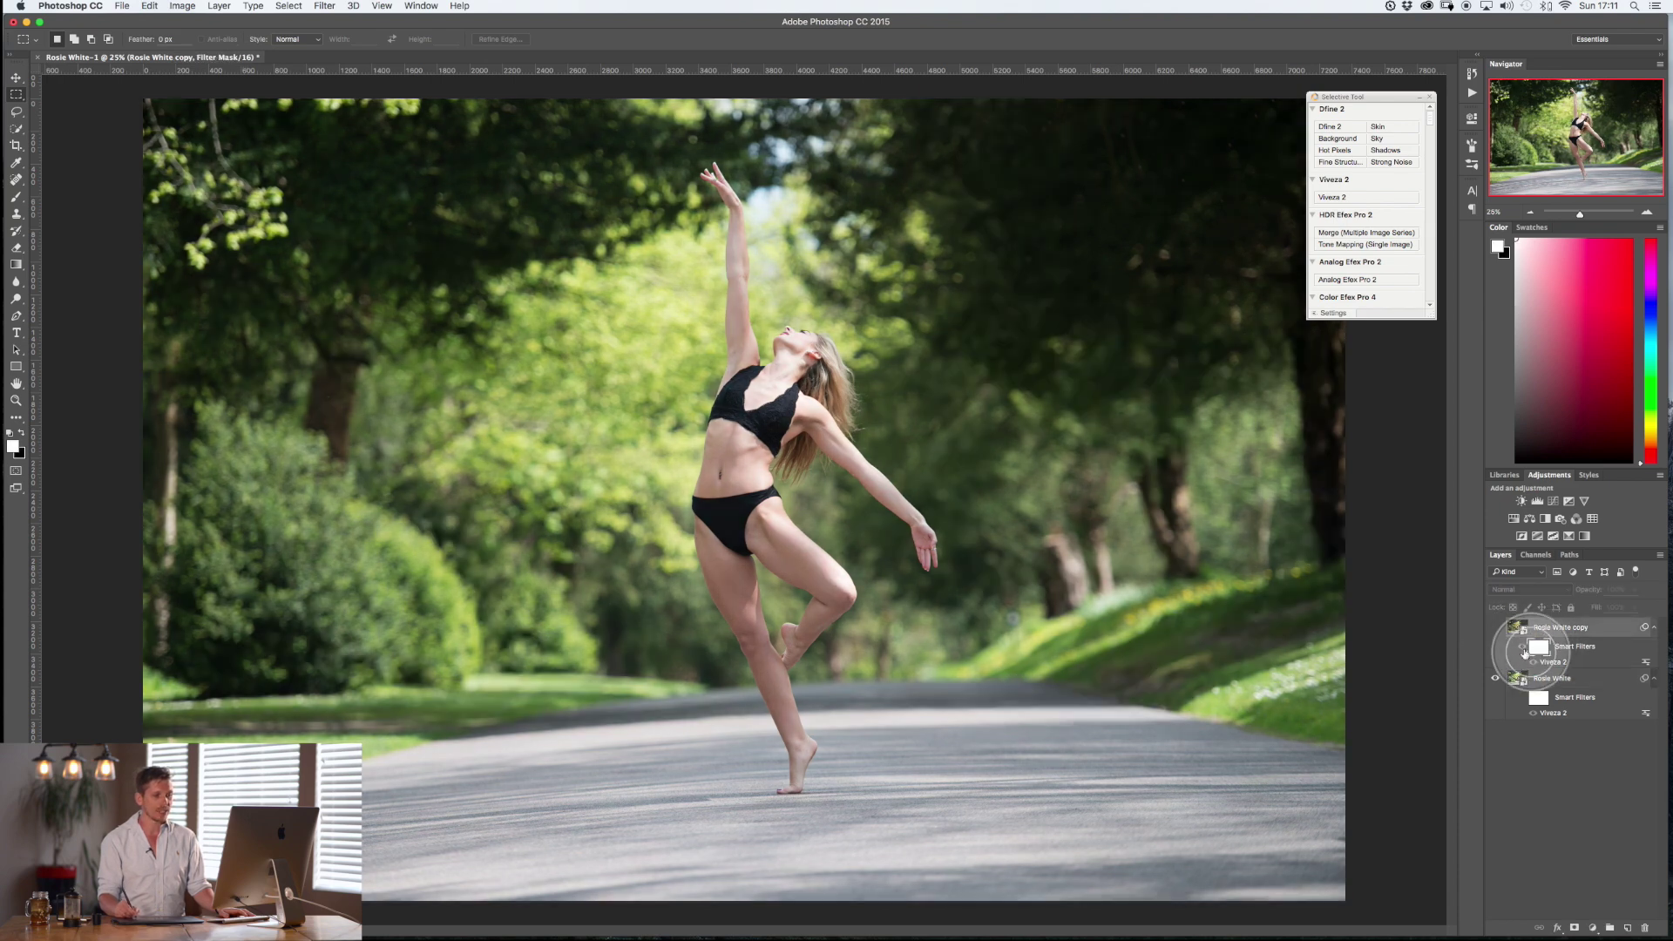
left_click(1497, 628)
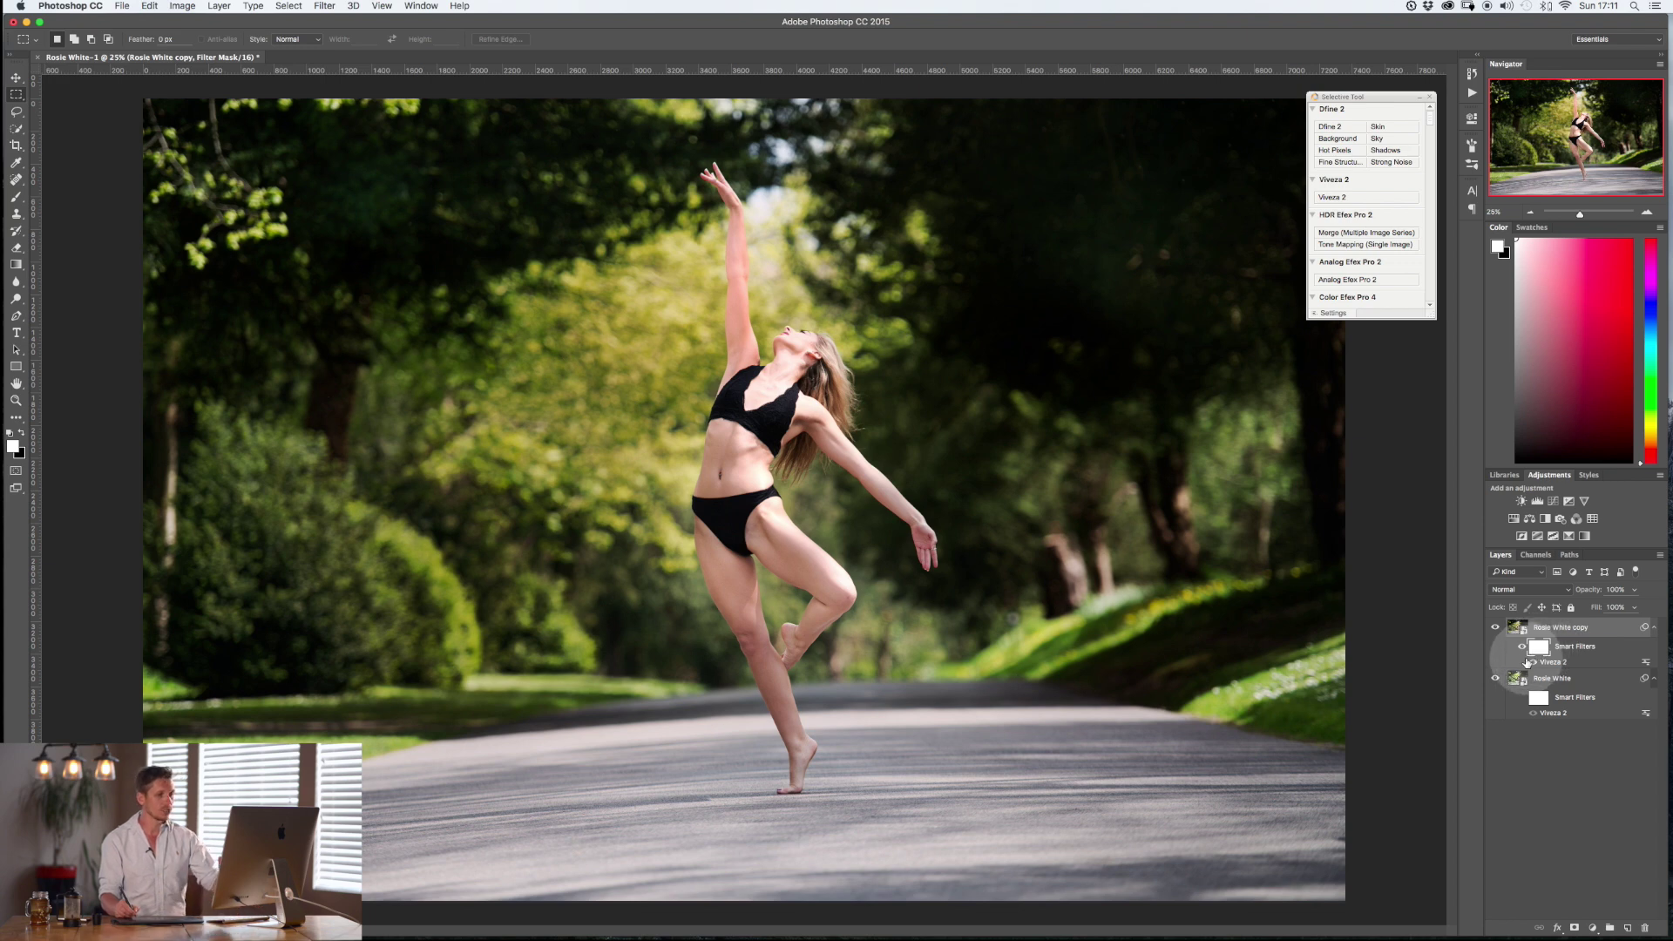
key("super+i")
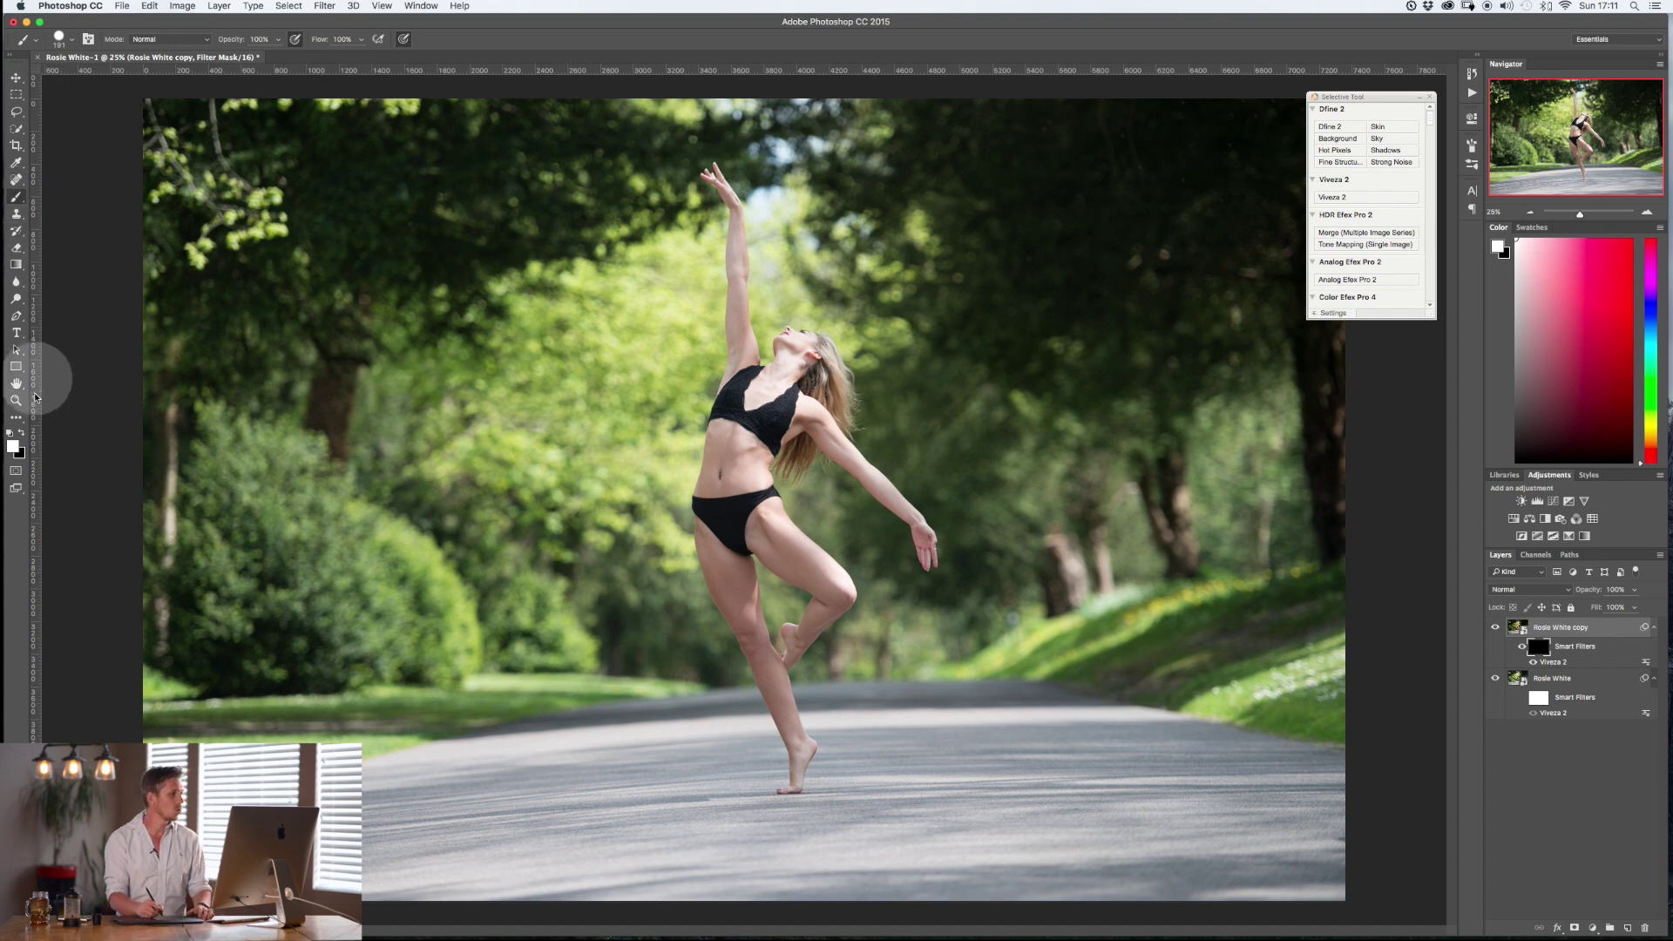
Set the brush Hardness to 0%.
right_click(662, 419)
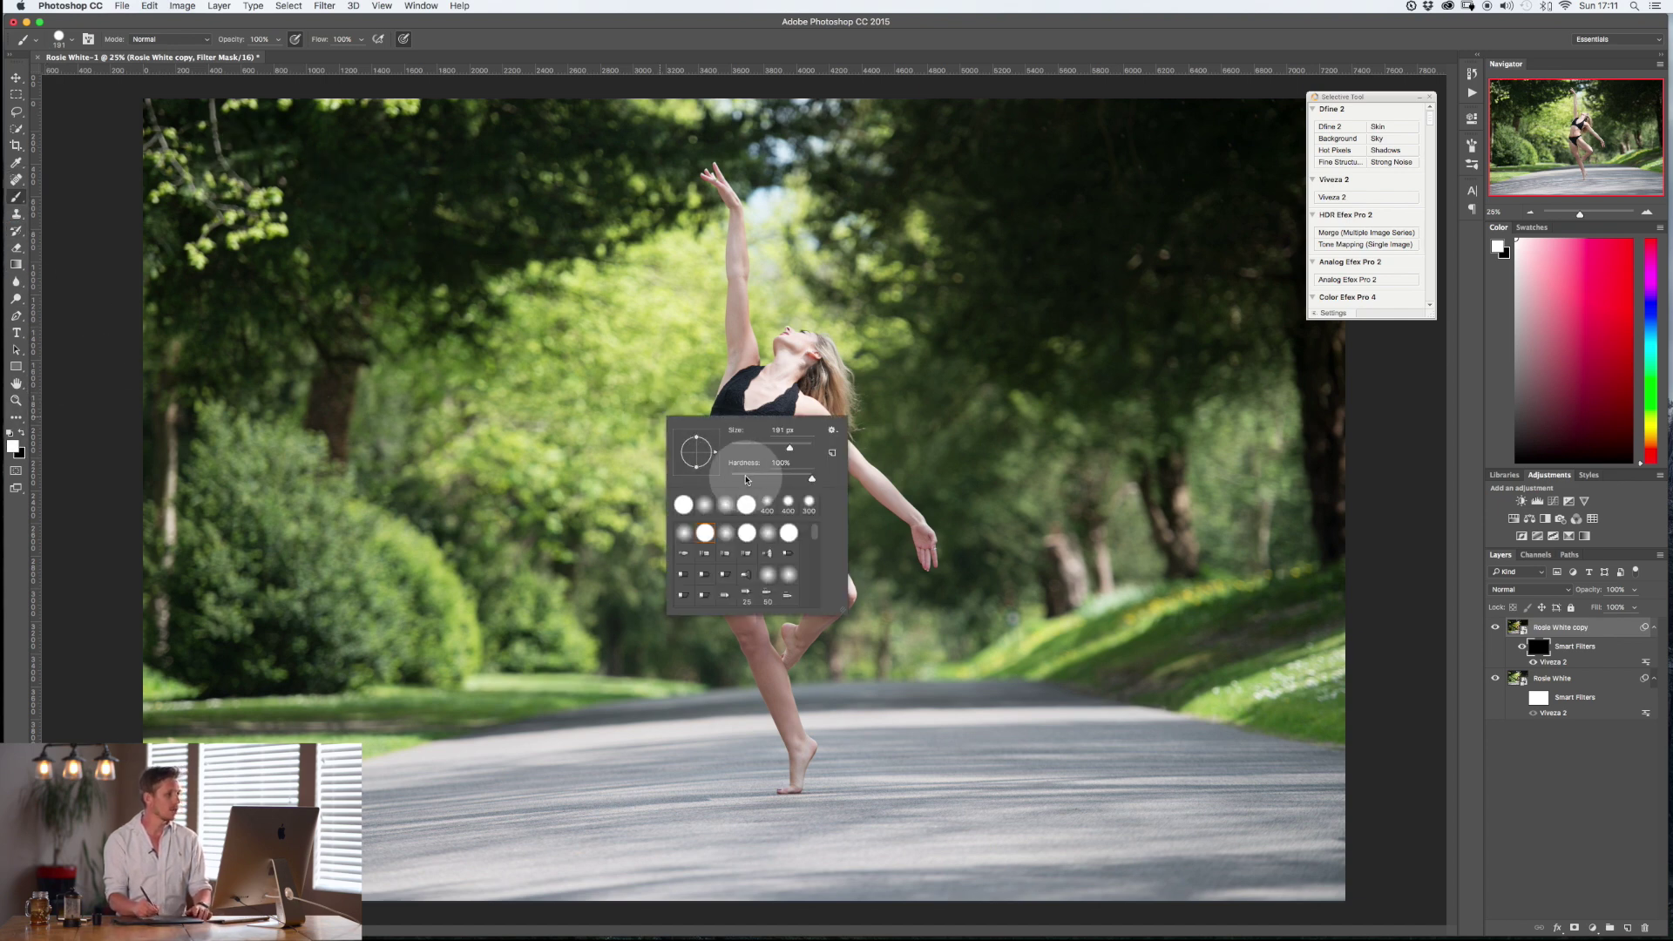
scroll(786, 281, "up", 3)
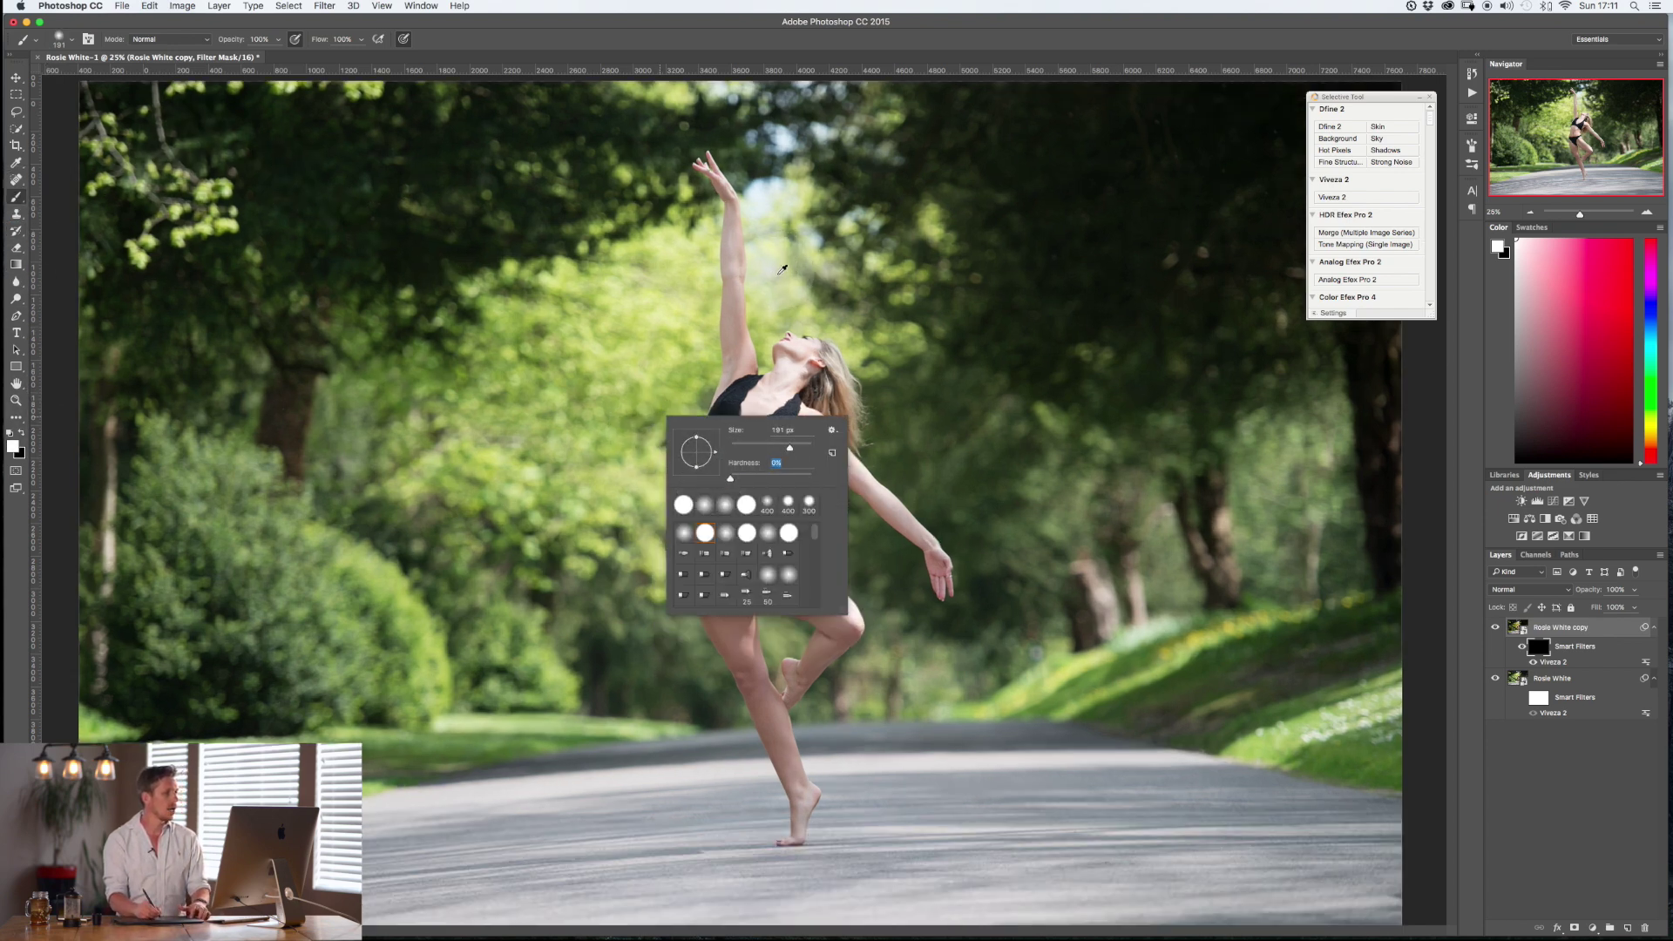
scroll(786, 281, "up", 3)
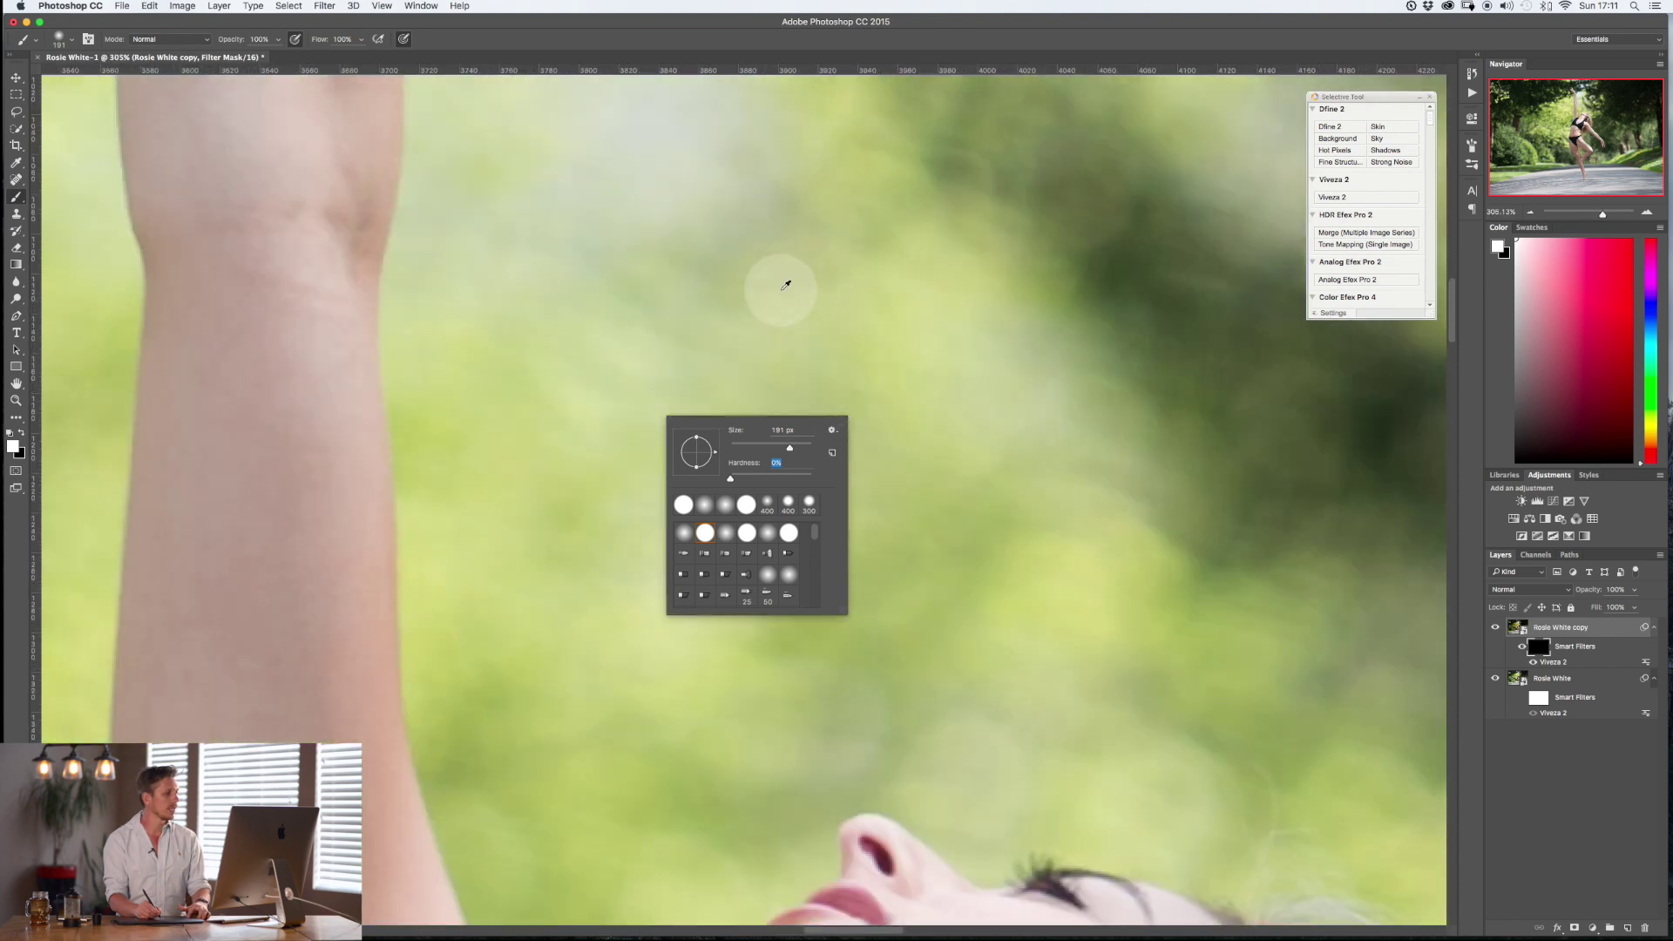
scroll(785, 283, "down", 4)
scroll(780, 292, "down", 10)
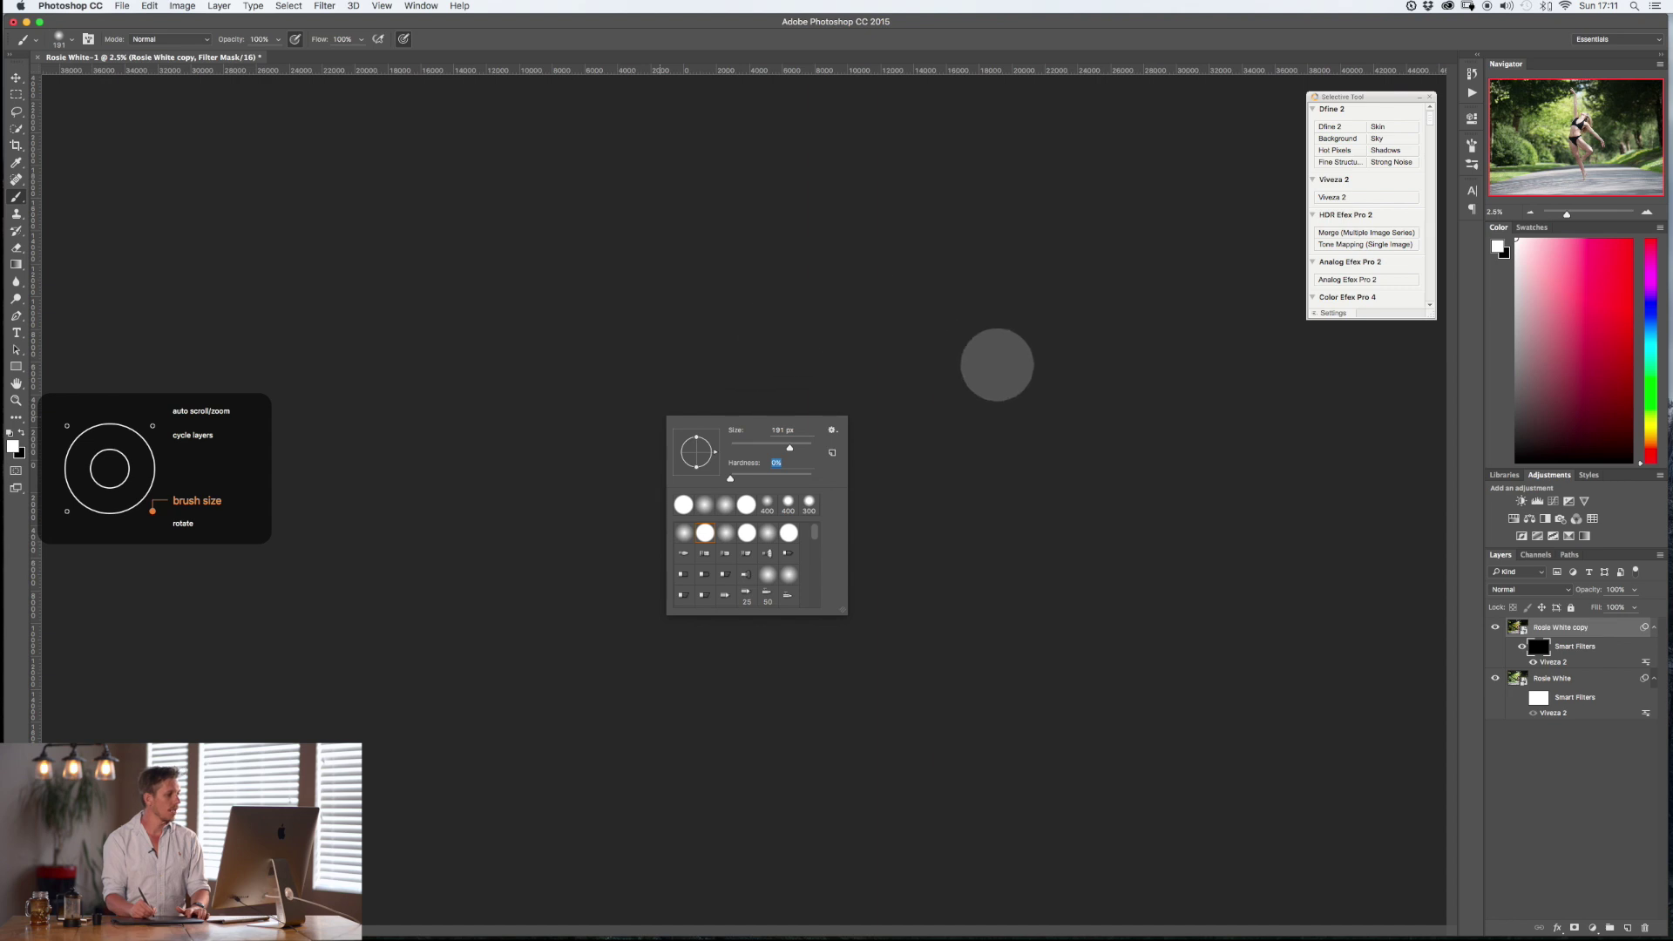
key("Return")
At 25% zoom, paint the effect back over the left bushes, road and right-hand trees with a 2600 brush.
scroll(920, 493, "up", 6)
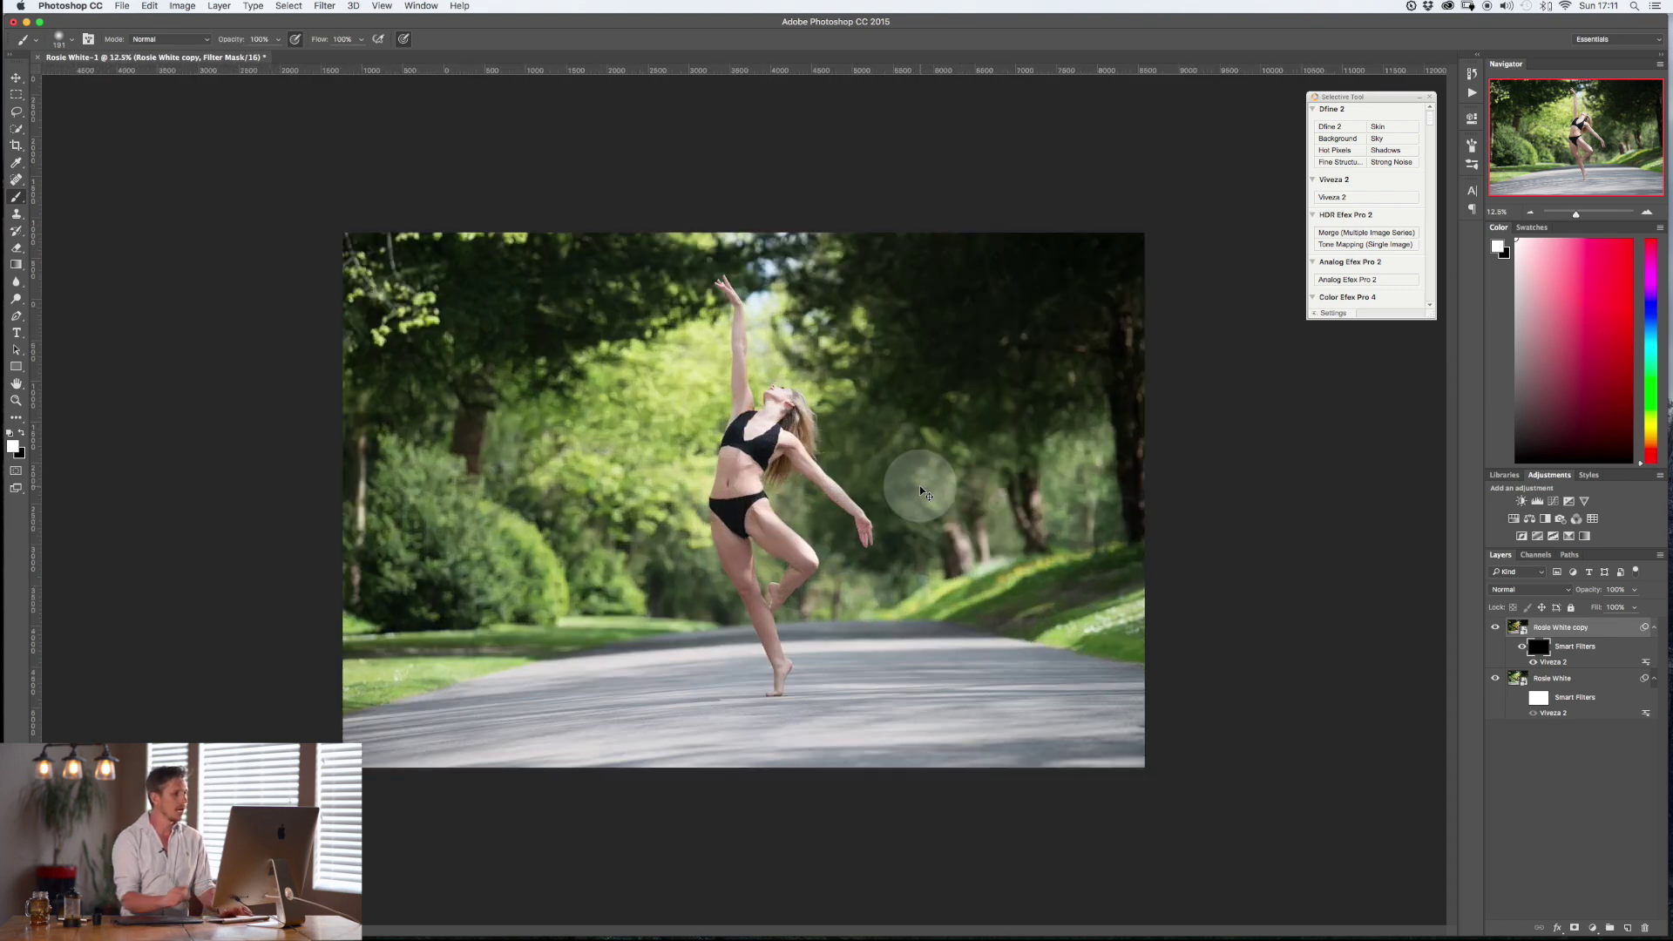
key("super+equal")
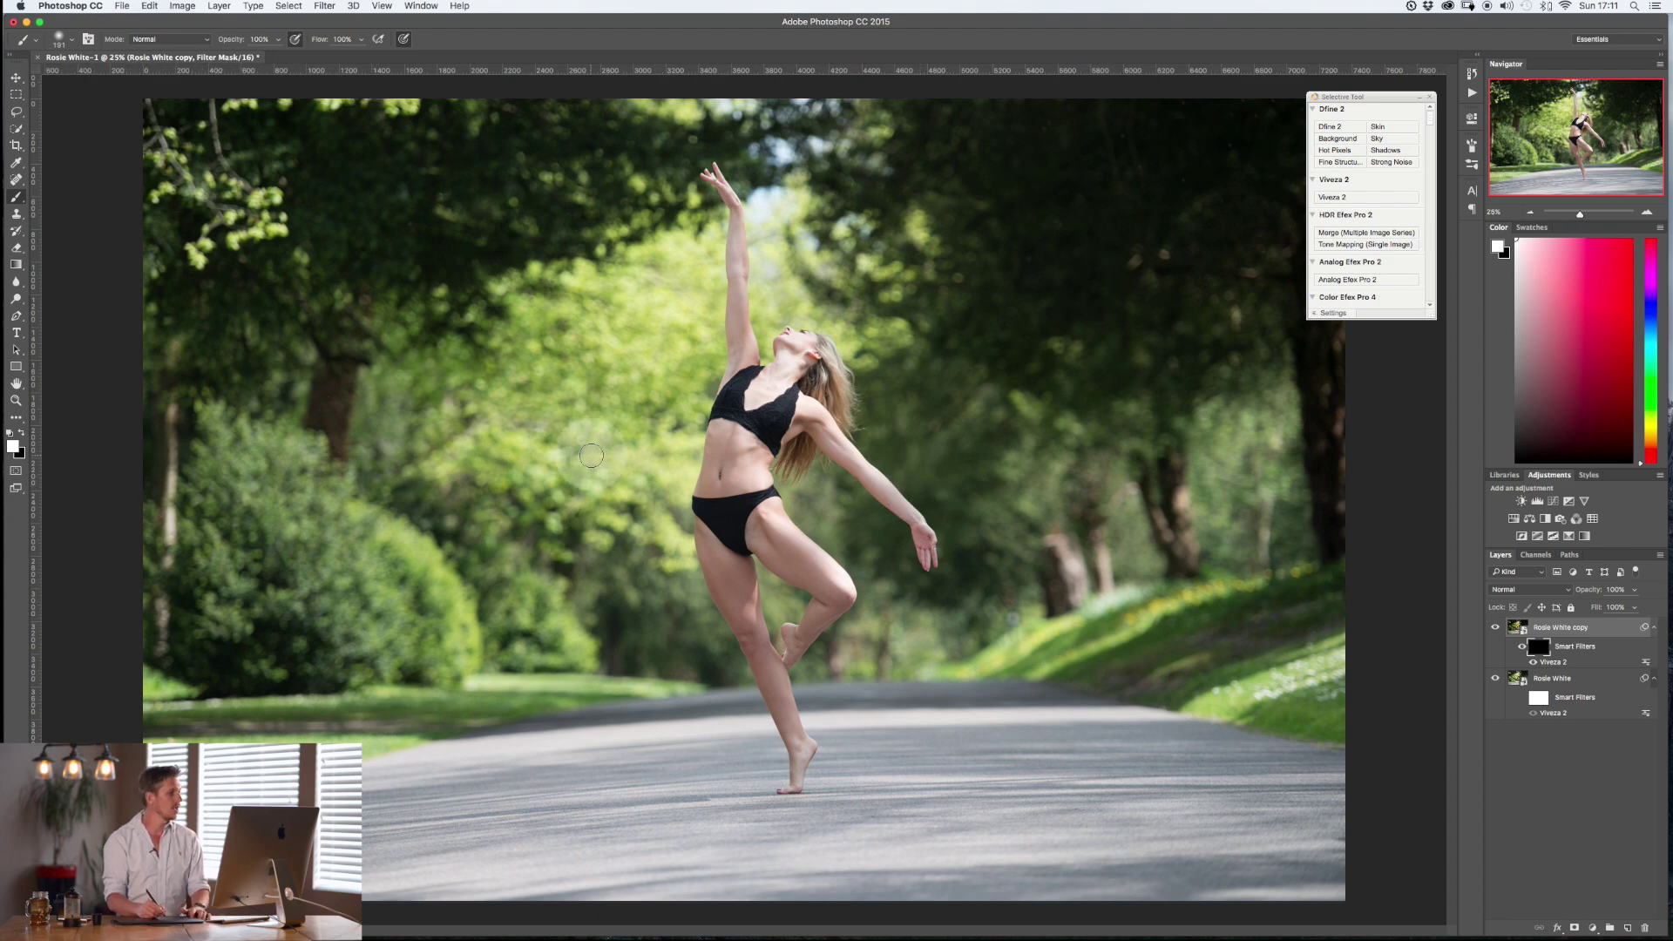
key("bracketright")
key("bracketright")
key("bracketright")
key("bracketright")
key("bracketright")
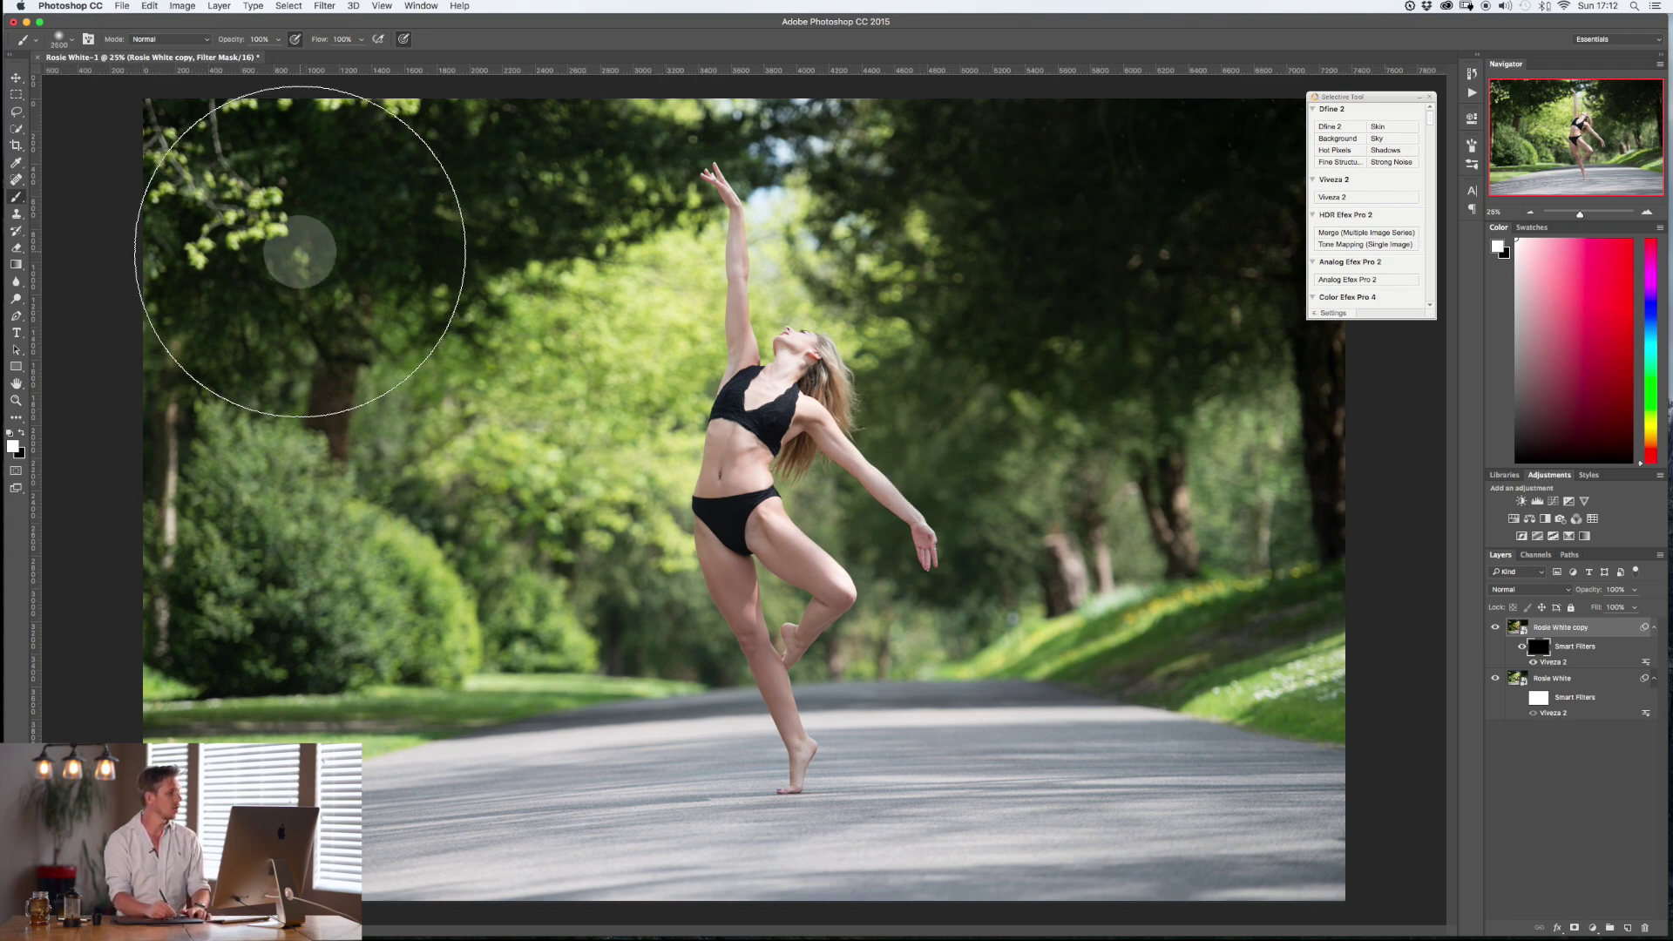
left_click_drag(286, 487, 583, 789)
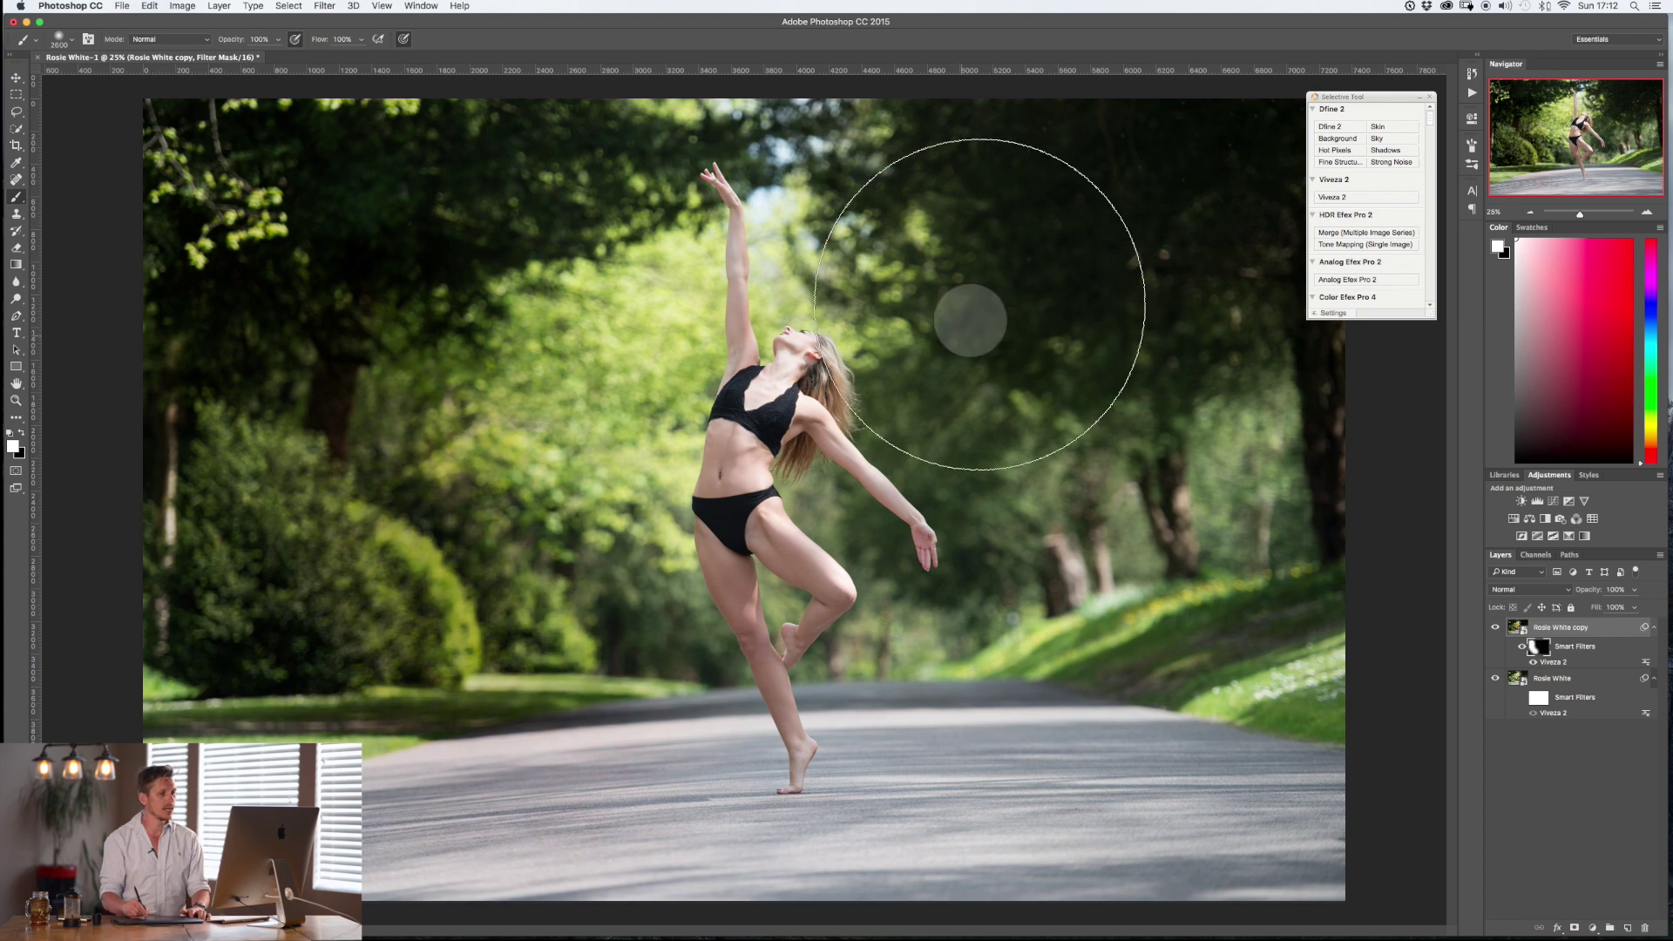
mouse_move(1255, 491)
left_mouse_down()
mouse_move(1243, 586)
mouse_move(1206, 494)
mouse_move(1143, 677)
mouse_move(1156, 764)
left_mouse_up()
With an 1800 brush at 17% opacity and swapped colours, softly repaint the mask along the raised arm.
key("bracketleft")
key("bracketleft")
key("bracketleft")
key("bracketleft")
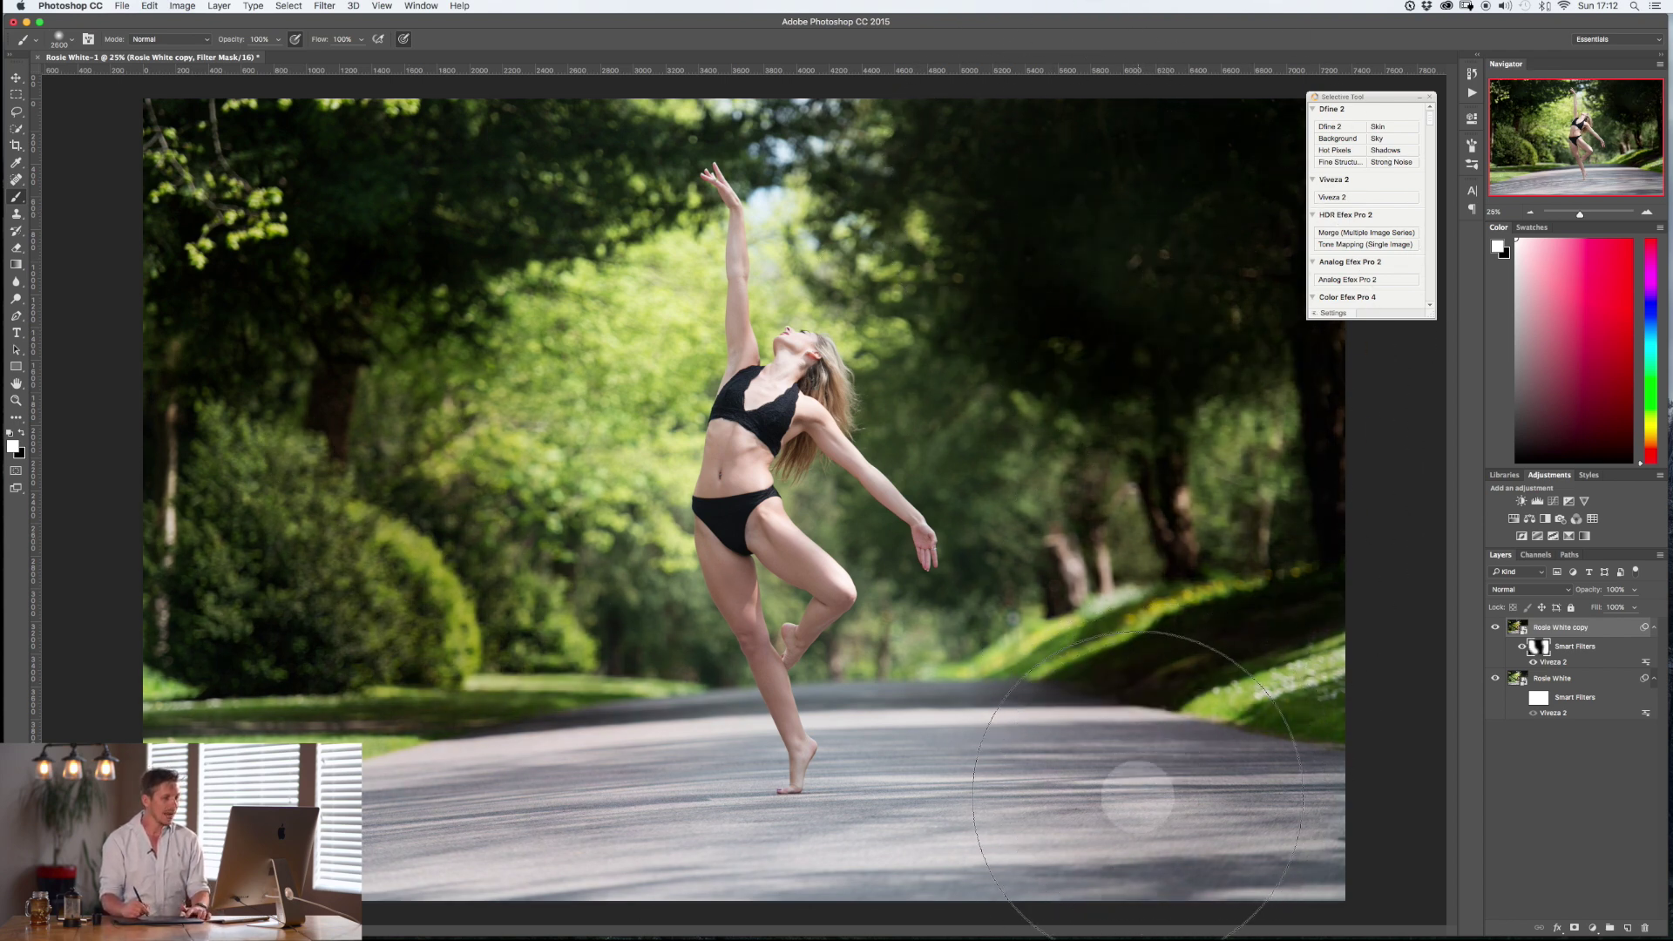
key("bracketleft")
key("bracketleft")
key("bracketleft")
key("bracketleft")
key("bracketleft")
key("bracketleft")
key("bracketleft")
key("bracketleft")
key("bracketleft")
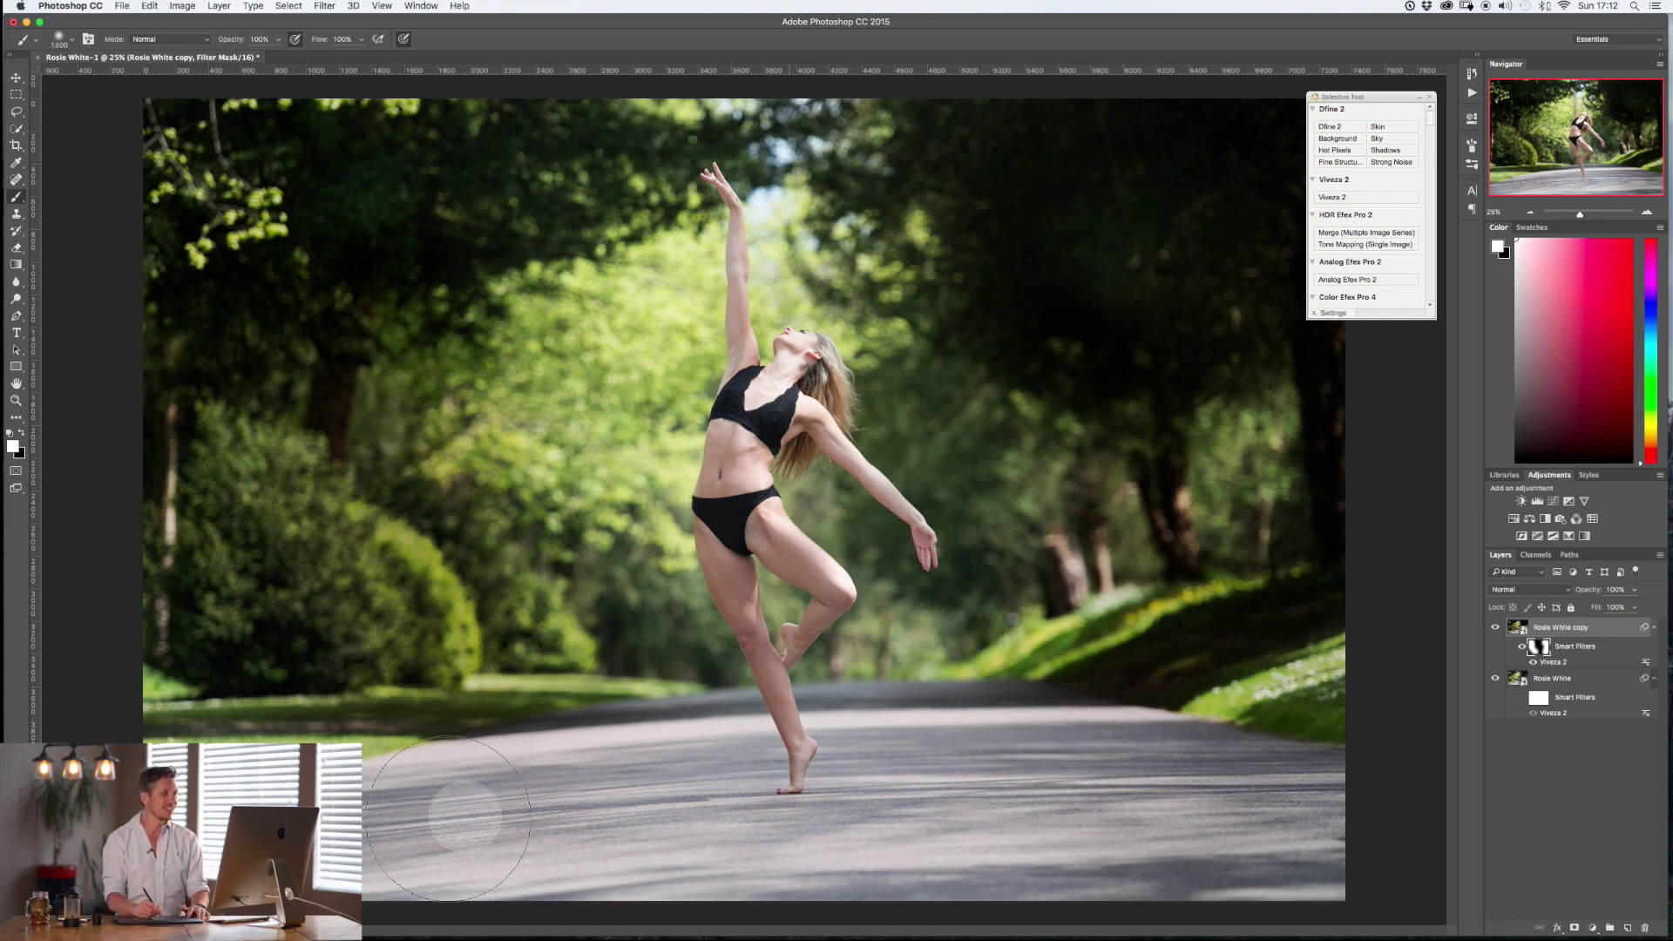
key("bracketleft")
key("bracketleft")
key("bracketleft")
key("bracketleft")
key("bracketleft")
key("bracketleft")
key("bracketleft")
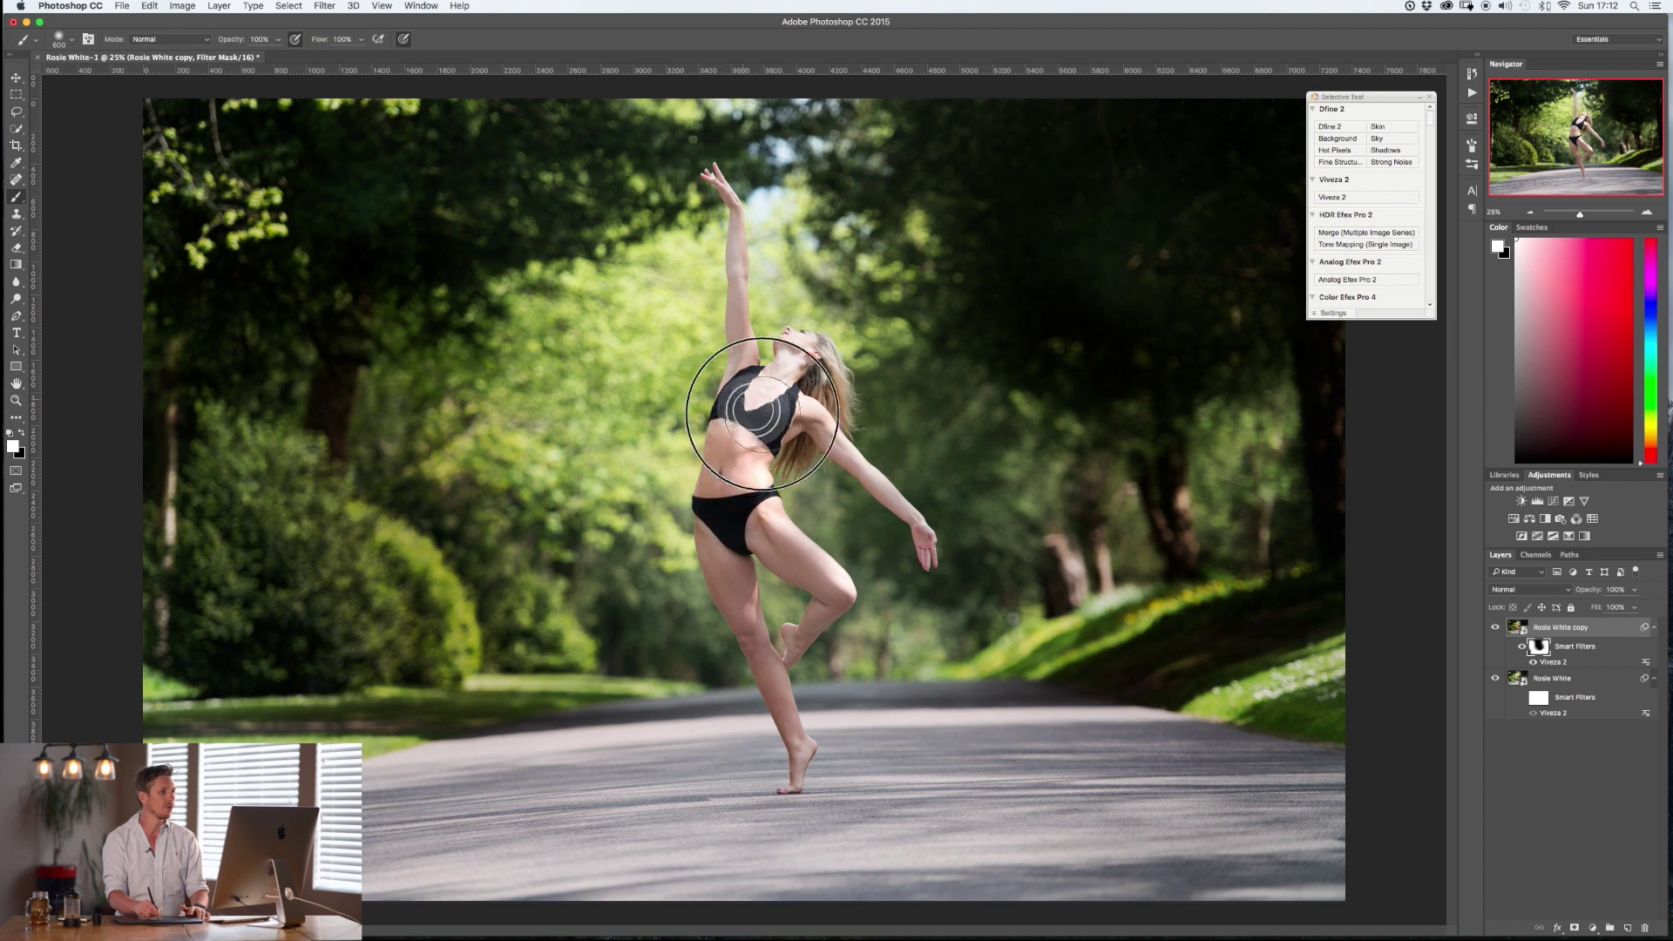
key("bracketright")
key("bracketright")
key("bracketright")
key("bracketright")
key("bracketright")
key("bracketright")
key("bracketright")
key("bracketright")
key("bracketright")
key("bracketright")
key("bracketright")
key("bracketright")
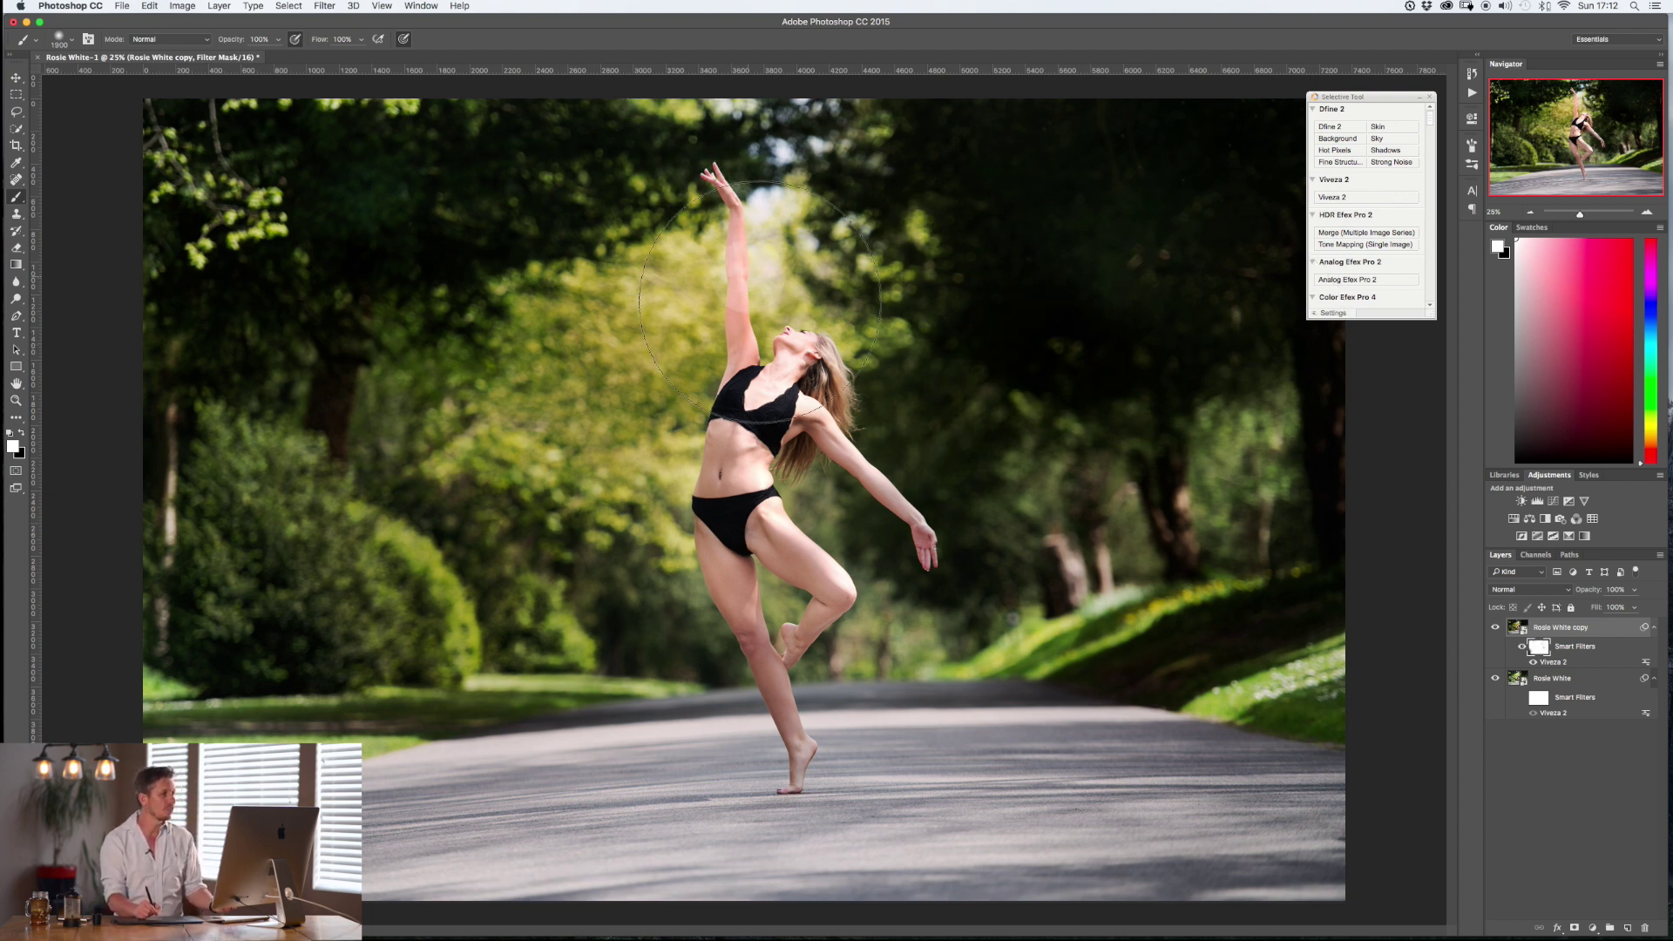
key("x")
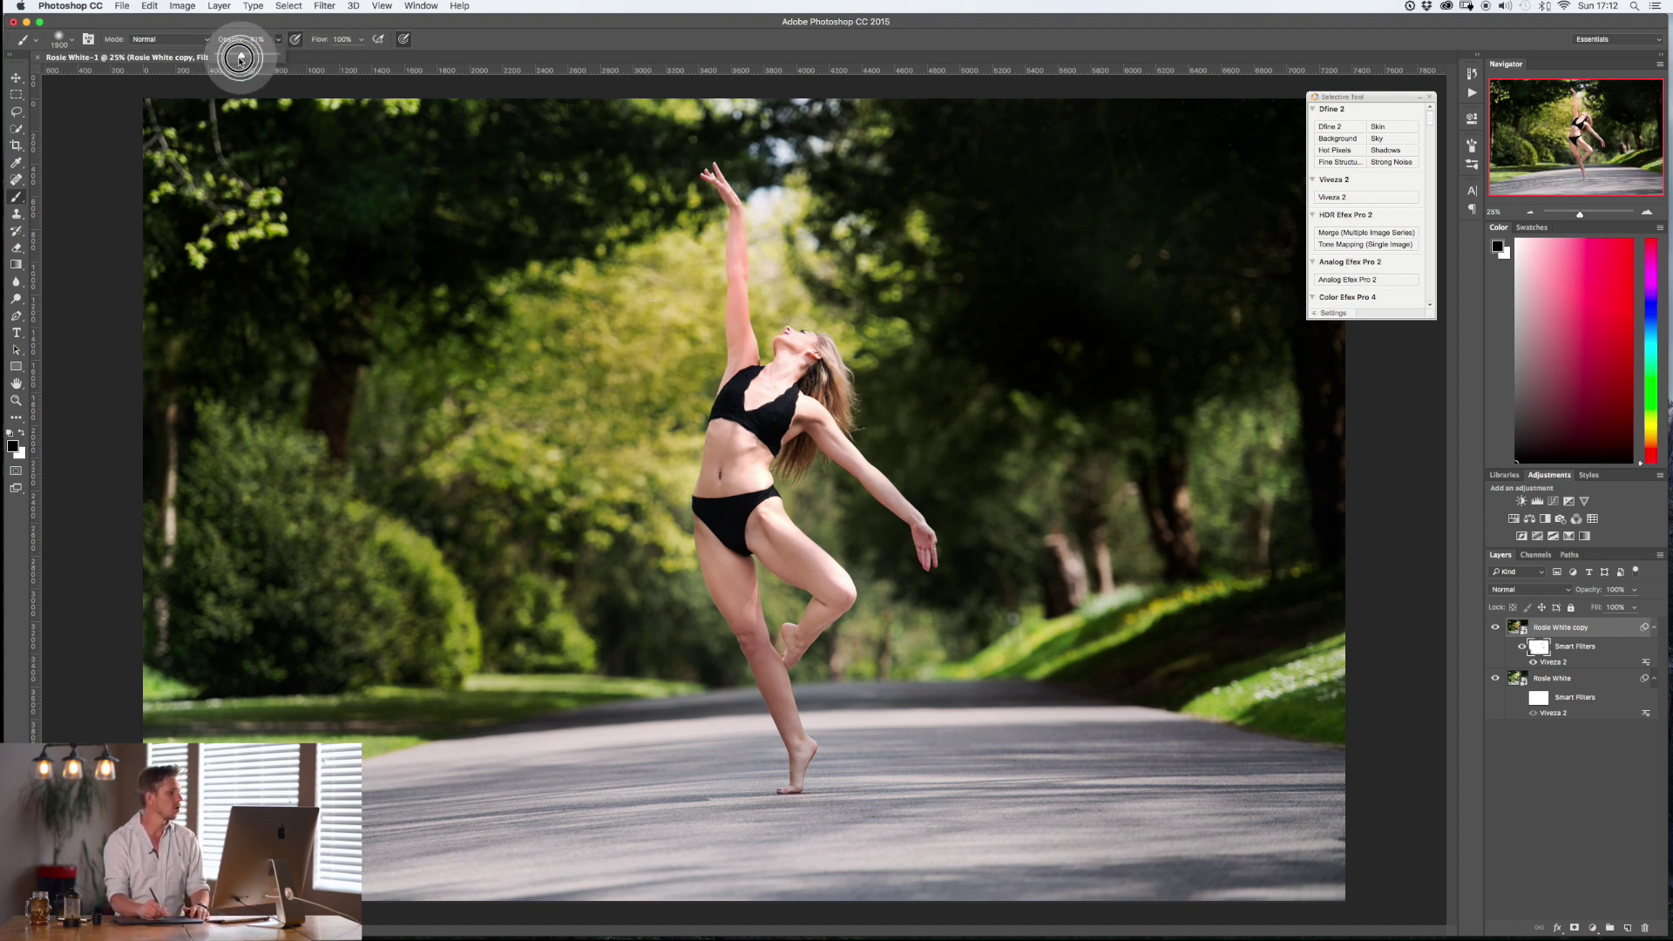
left_click_drag(252, 61, 245, 61)
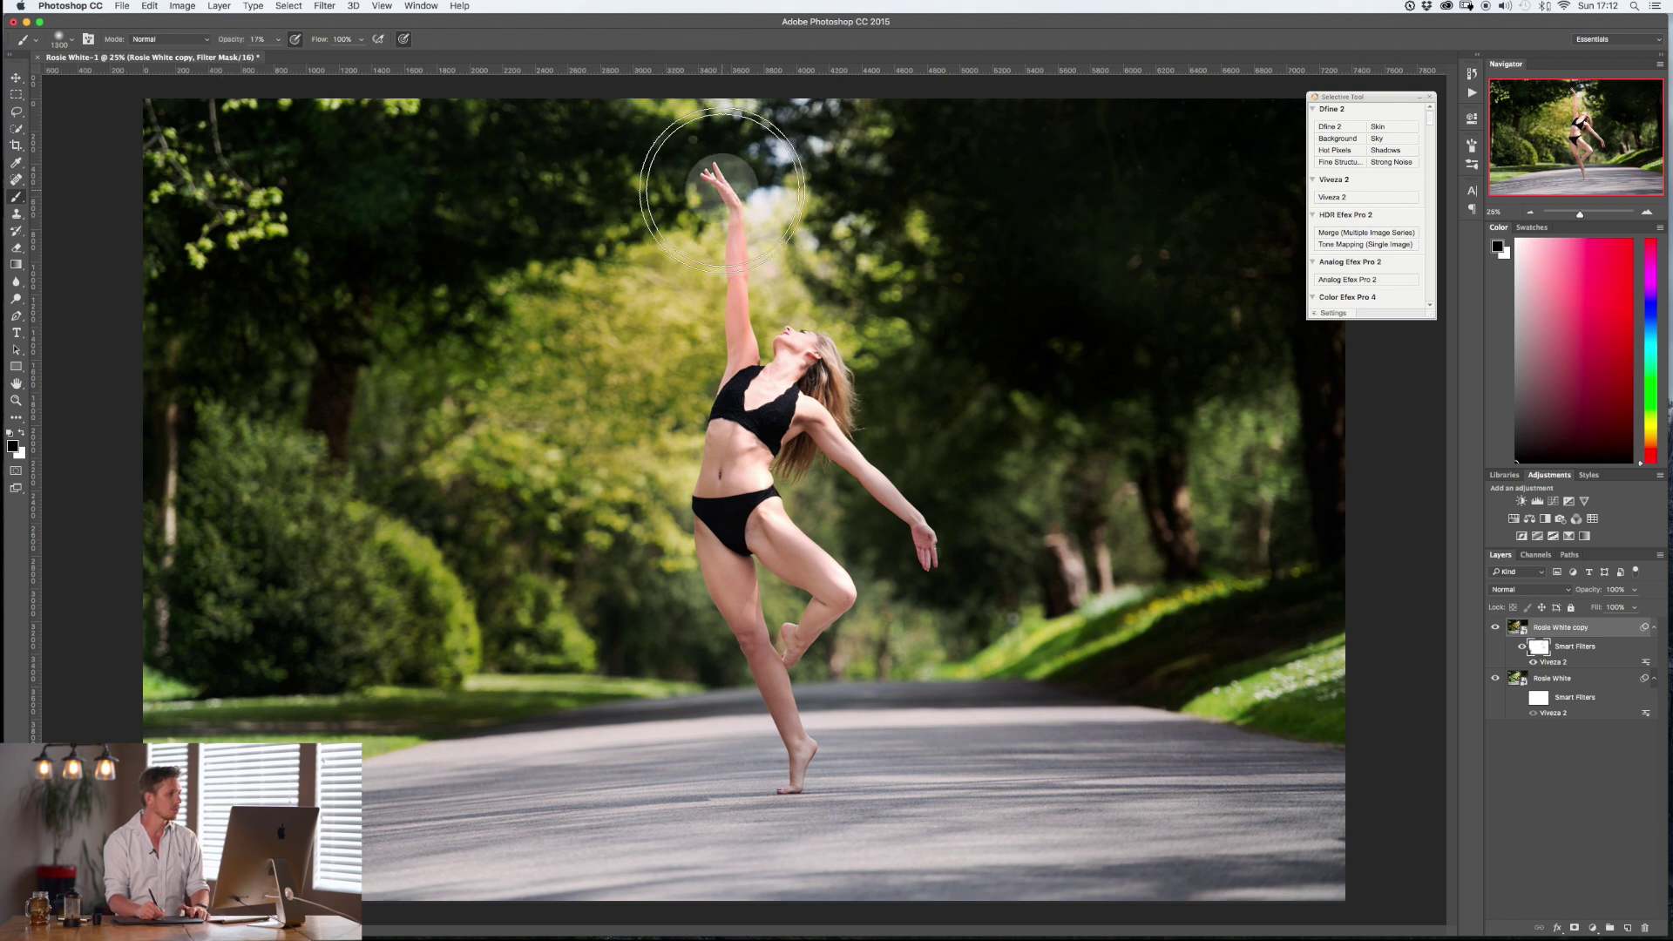
left_click_drag(737, 253, 741, 356)
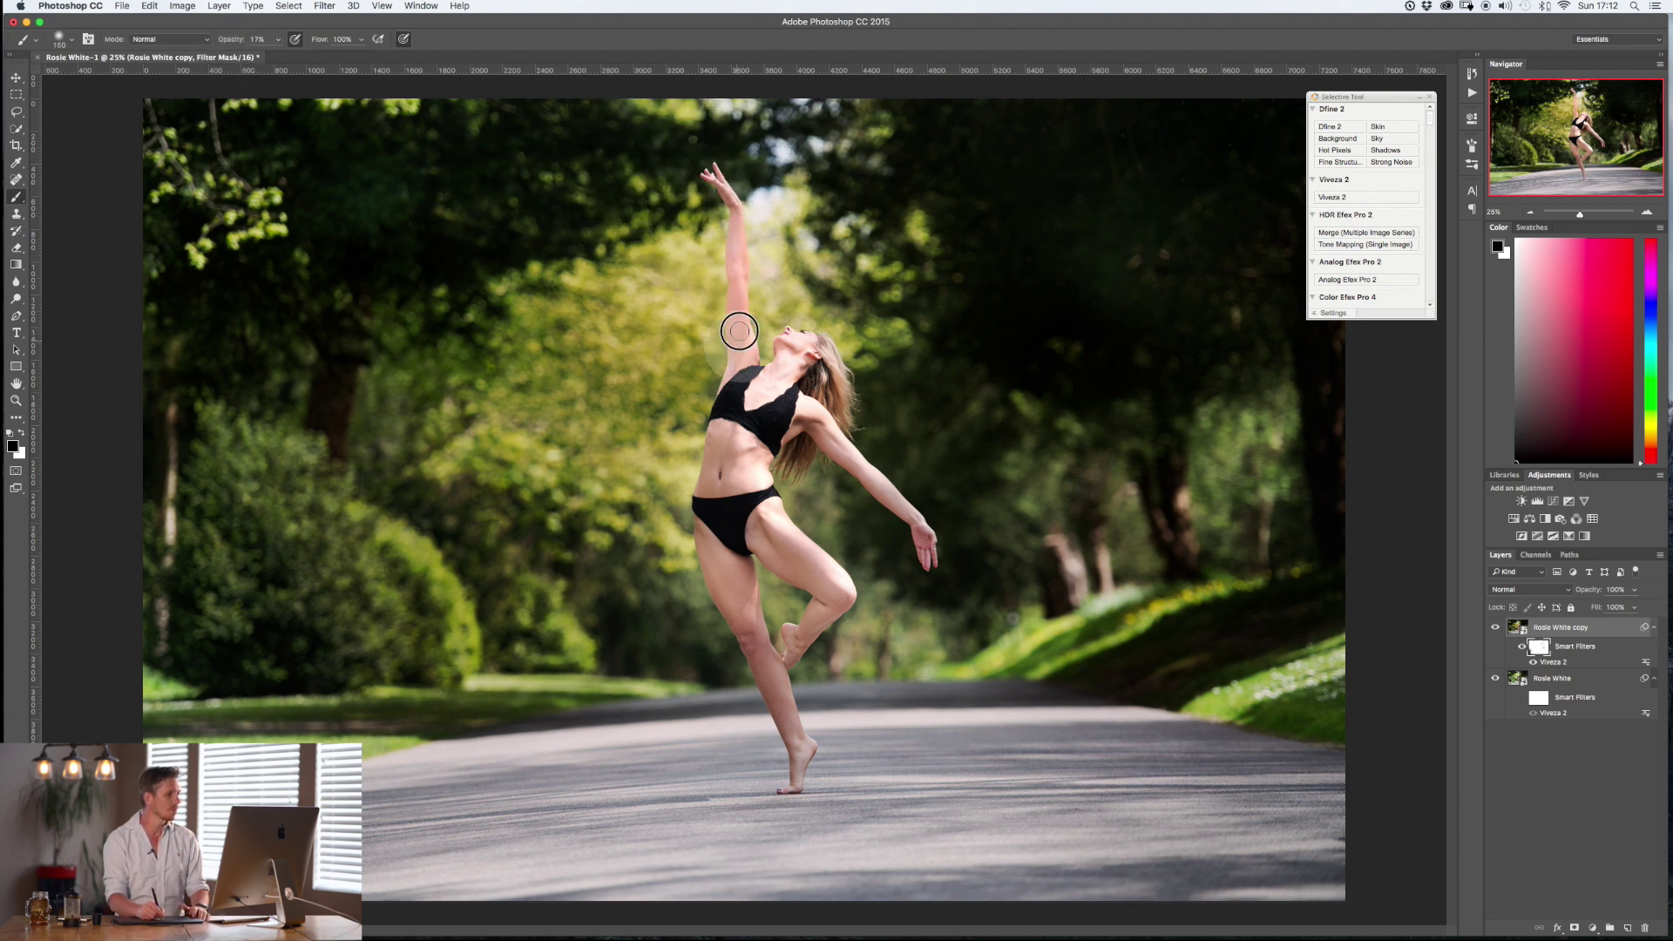
left_click_drag(733, 255, 745, 349)
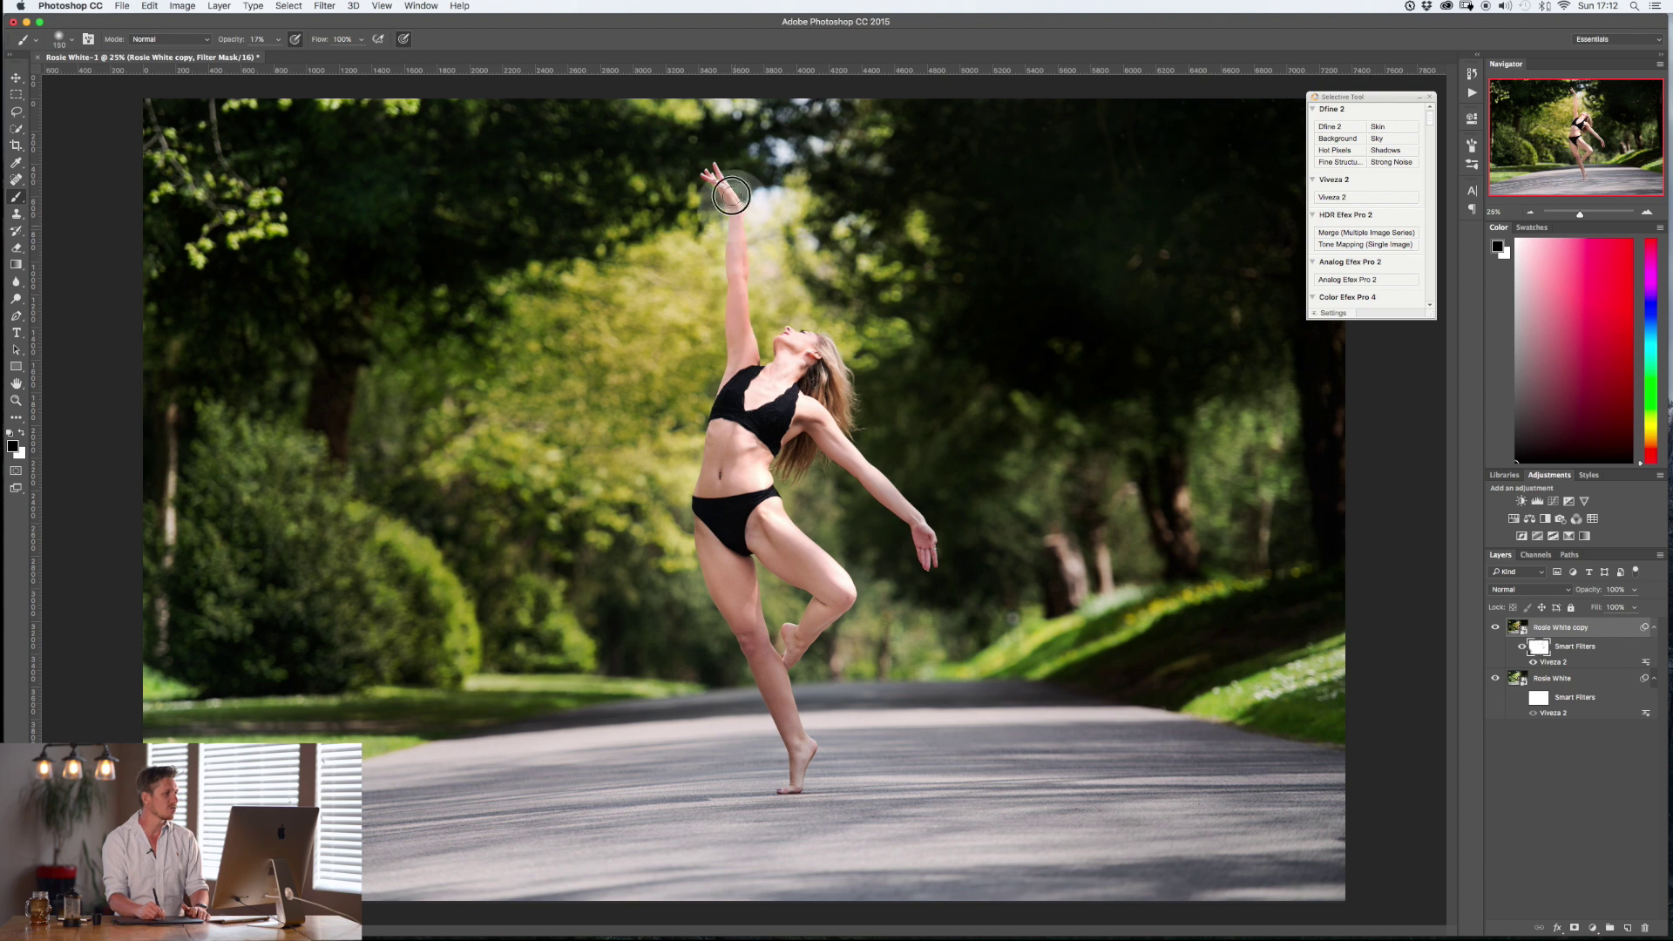
mouse_move(718, 178)
left_mouse_down()
mouse_move(740, 334)
mouse_move(912, 484)
mouse_move(890, 495)
mouse_move(812, 371)
mouse_move(710, 156)
mouse_move(726, 186)
left_mouse_up()
mouse_move(788, 371)
left_mouse_down()
mouse_move(751, 337)
mouse_move(736, 280)
left_mouse_up()
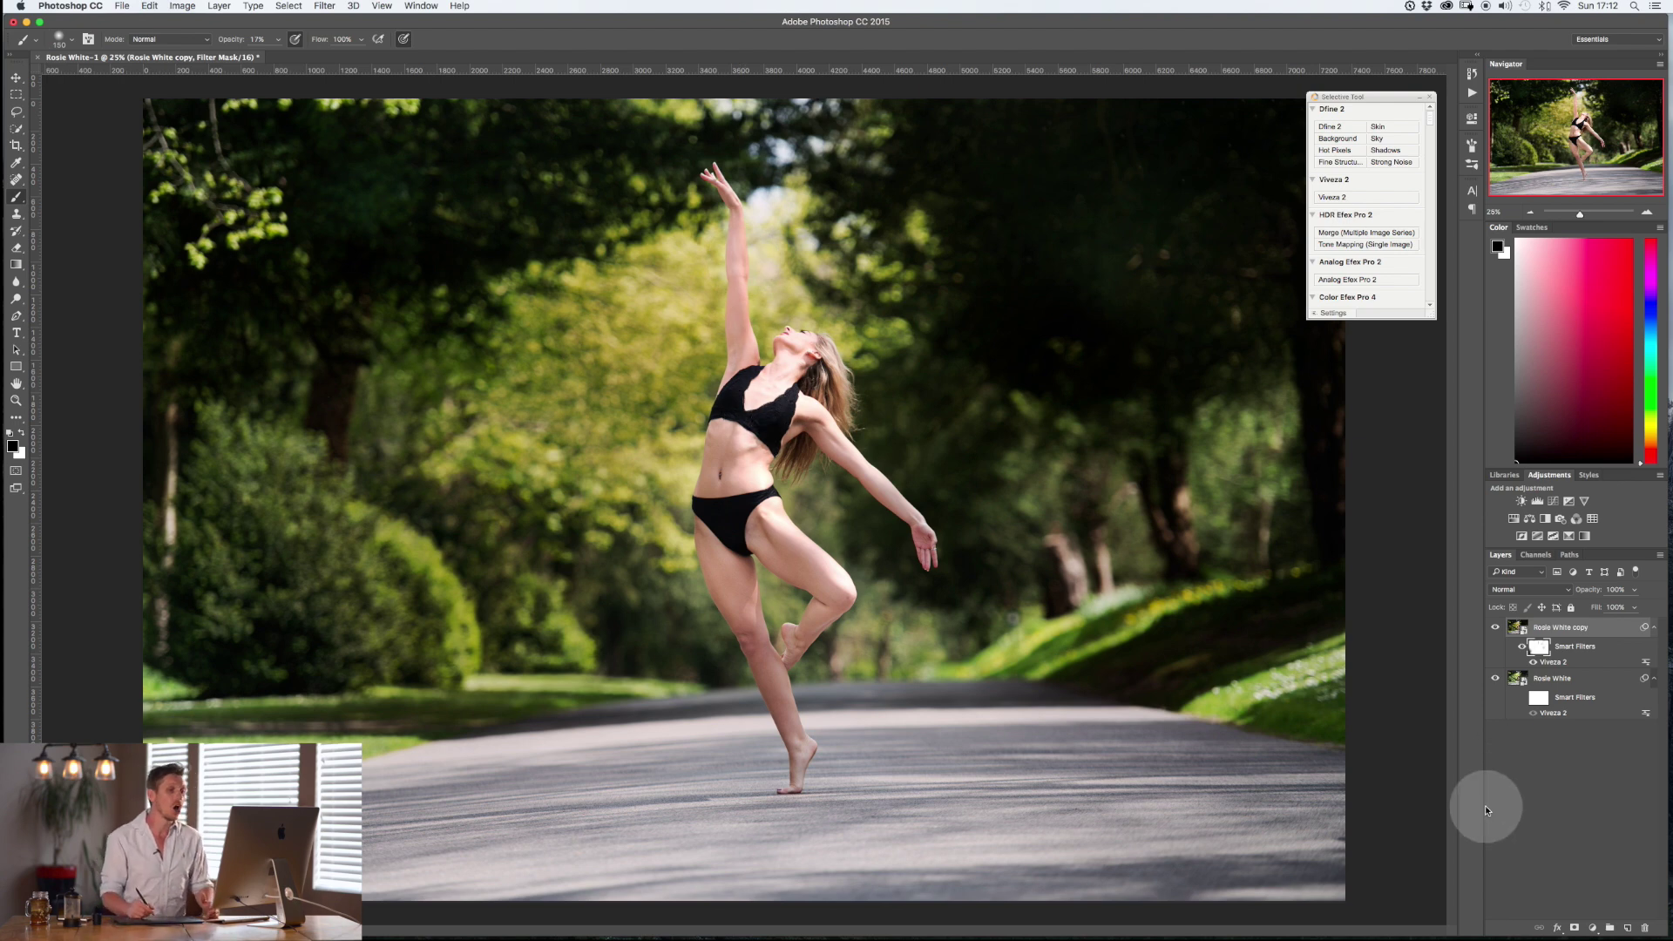